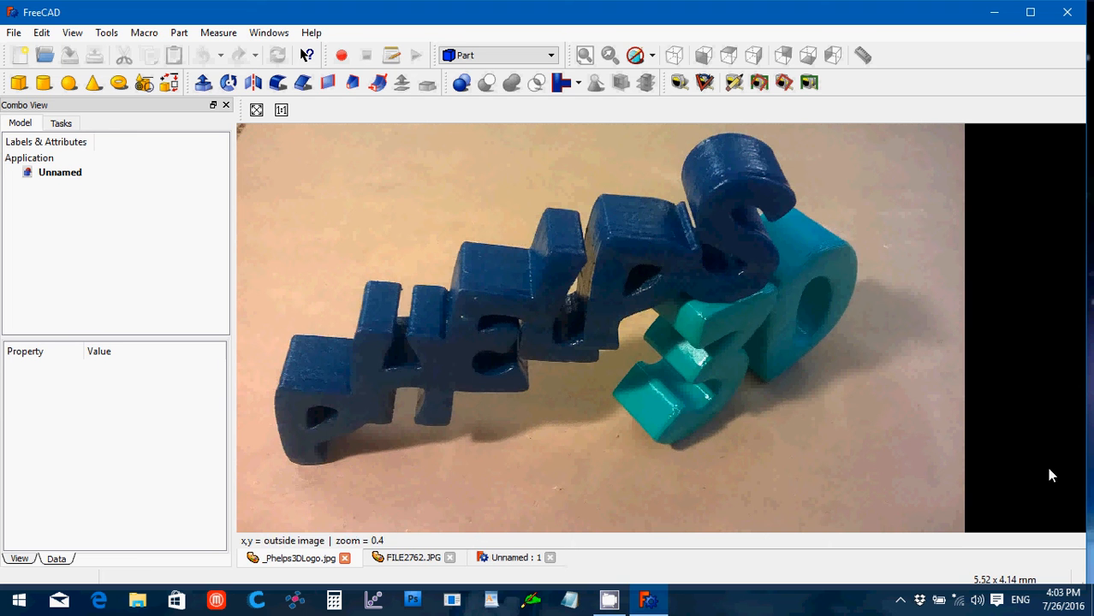
Close the 3D logo image and the bracket photo FILE2762.JPG, leaving only the unnamed document open
left_click(344, 558)
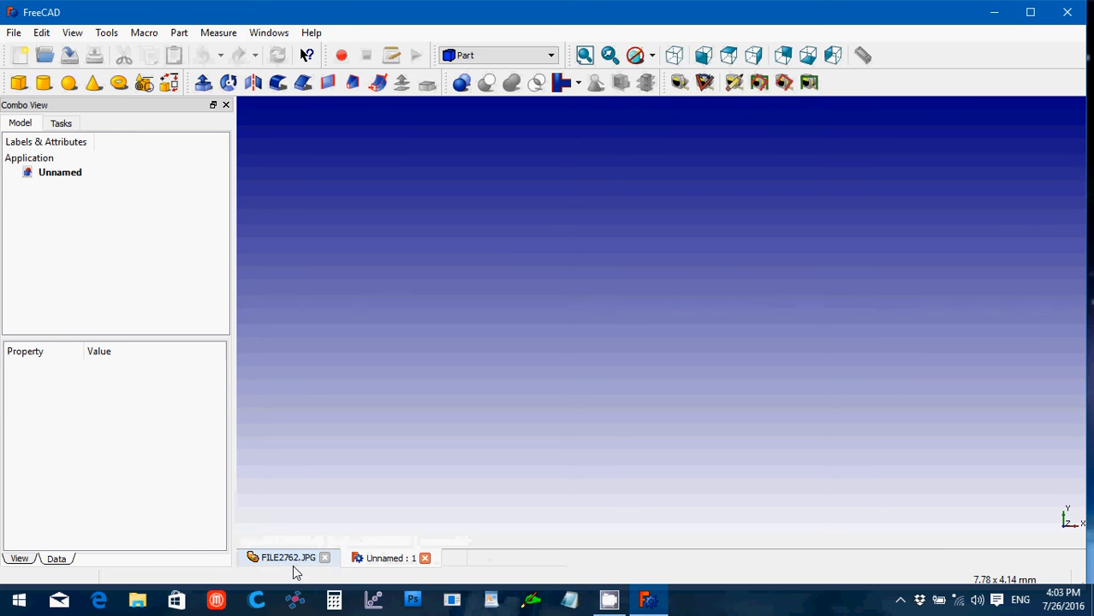
left_click(291, 559)
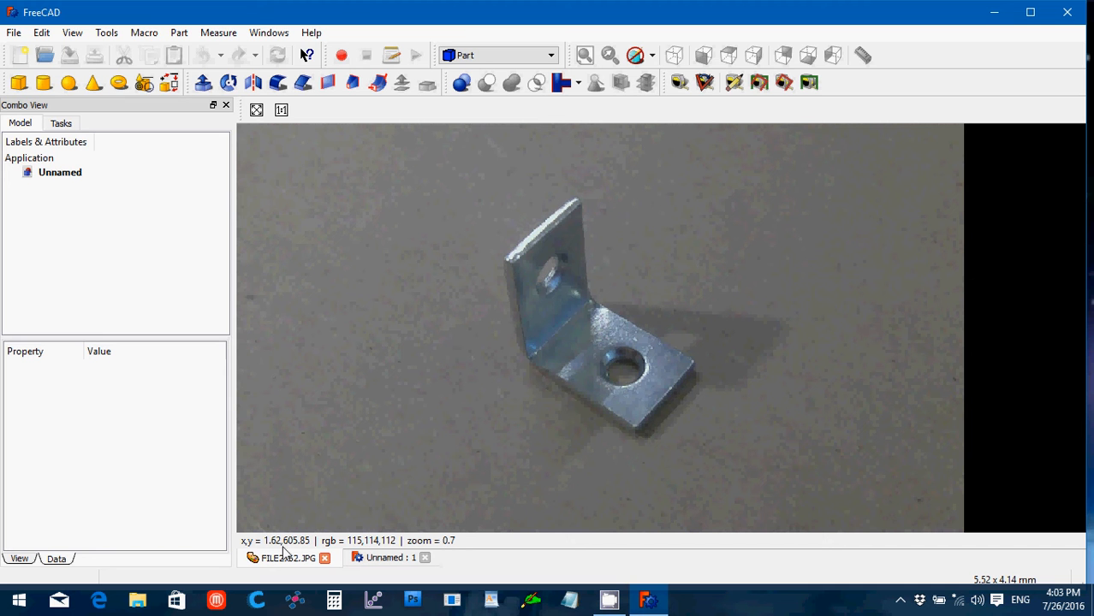
left_click(325, 558)
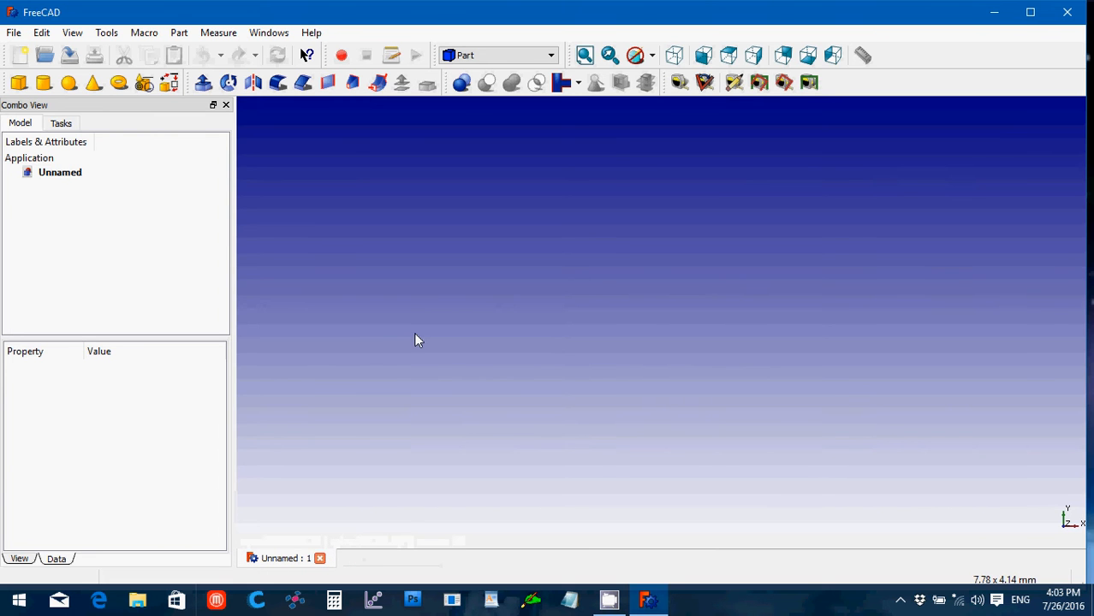
Add a box primitive, show it in axonometric view and set its height to 19 mm
left_click(19, 82)
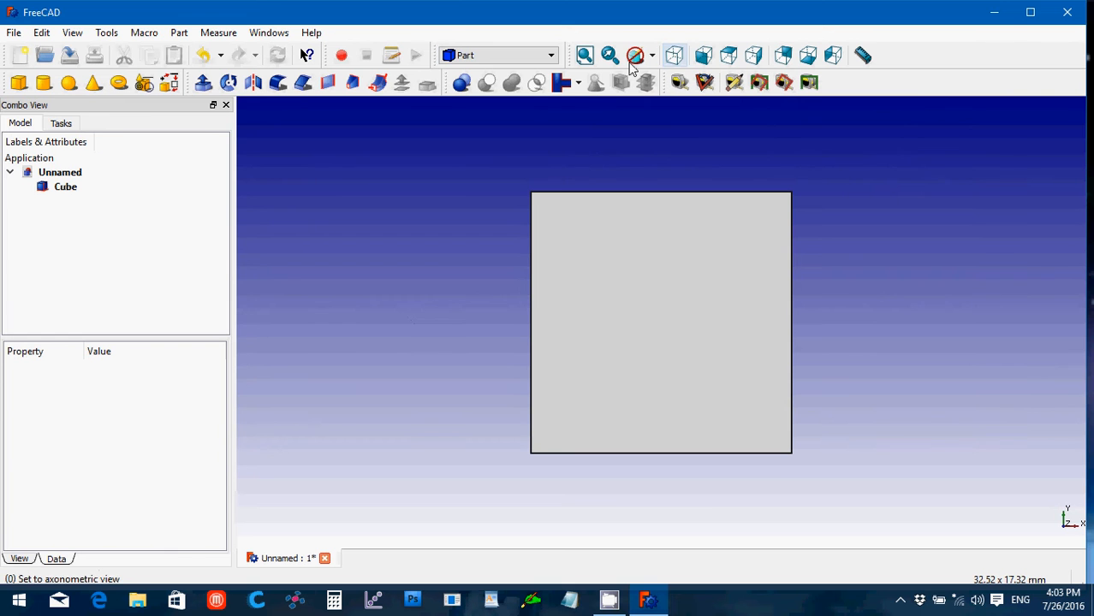
left_click(679, 60)
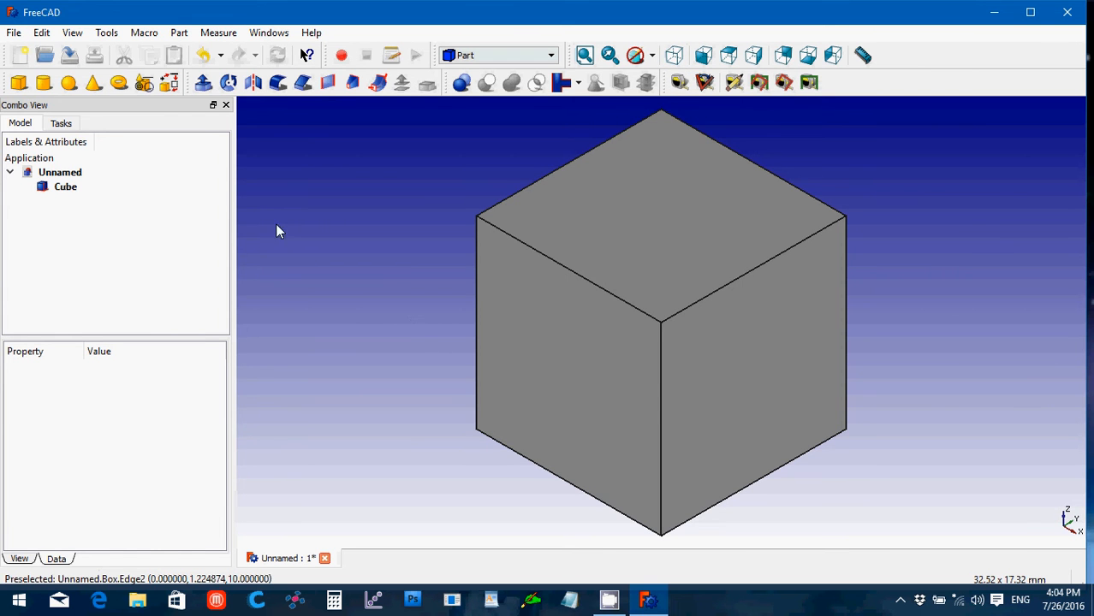
left_click(66, 186)
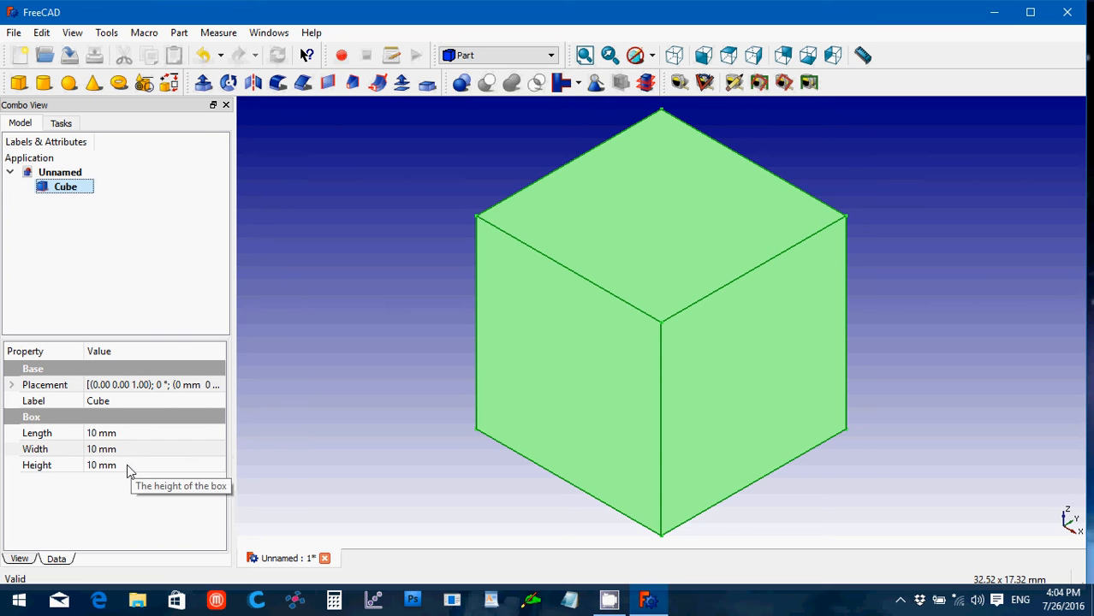
left_click(70, 467)
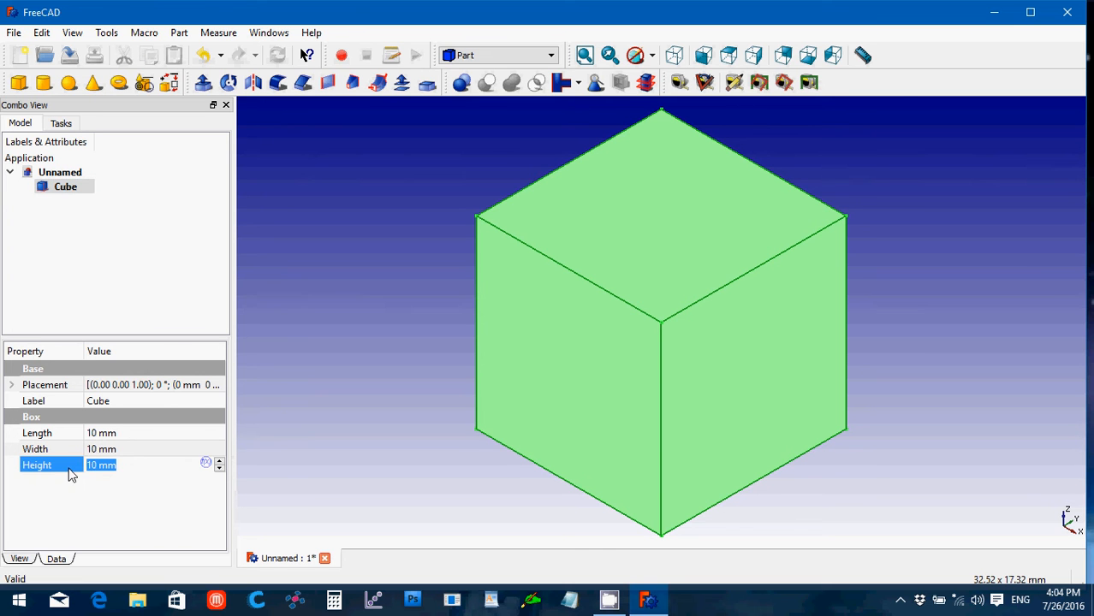
type("19")
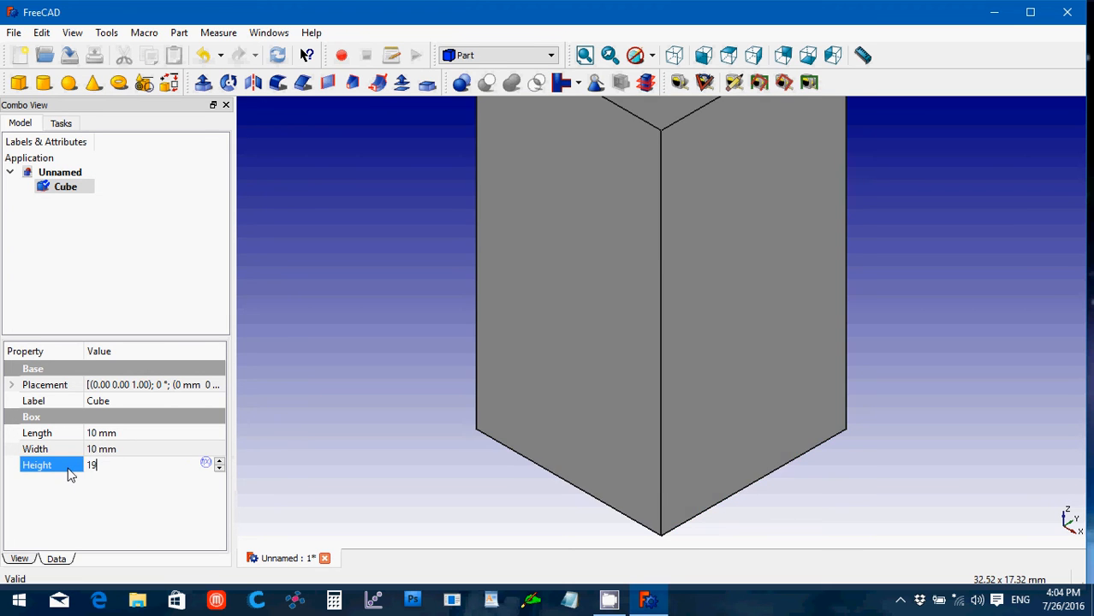
Set the box's length to 19 mm and its width to 12.5 mm, and fit it in the view
left_click(137, 434)
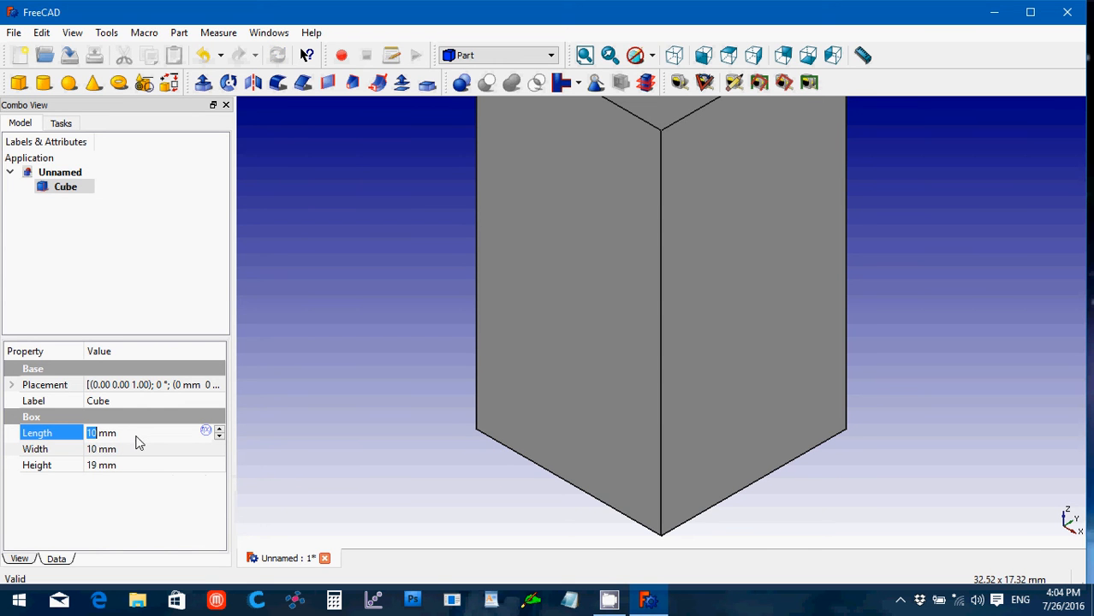
triple_click(129, 434)
type("19")
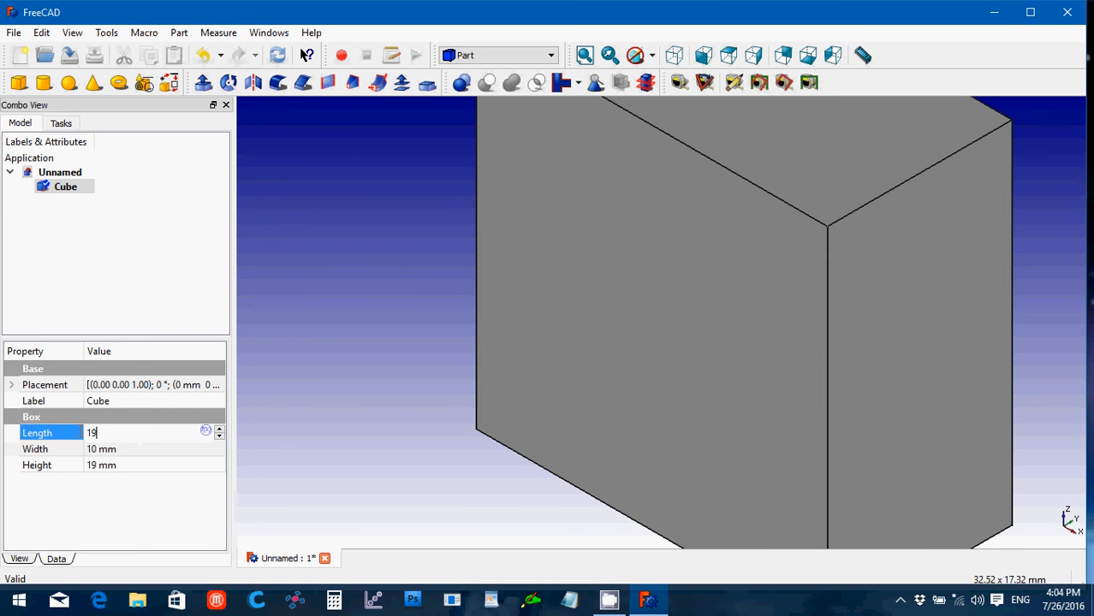
double_click(107, 449)
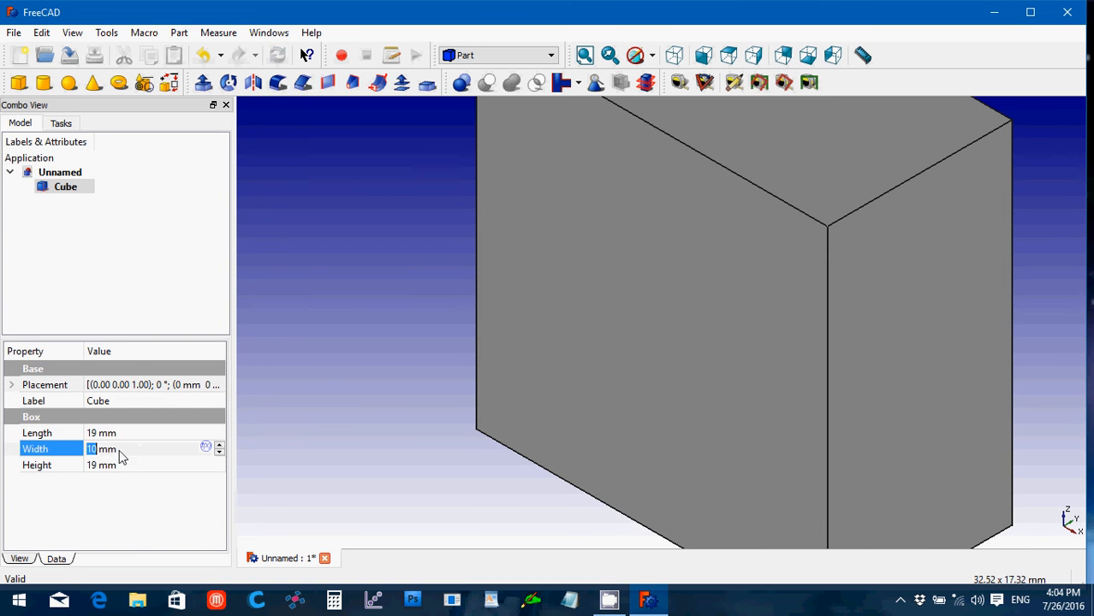
type("12")
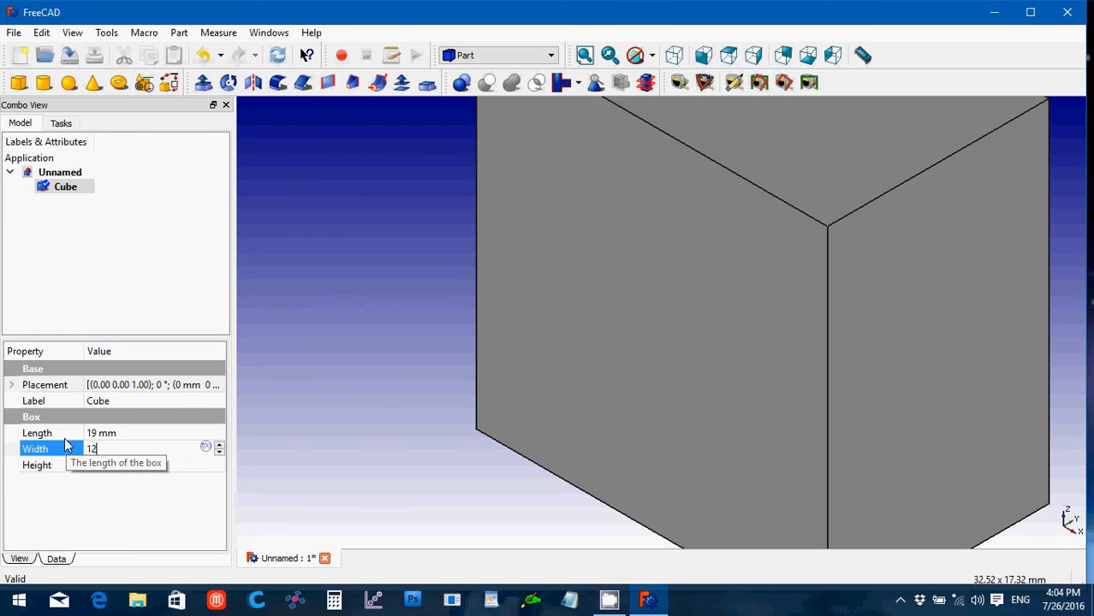
type(".5")
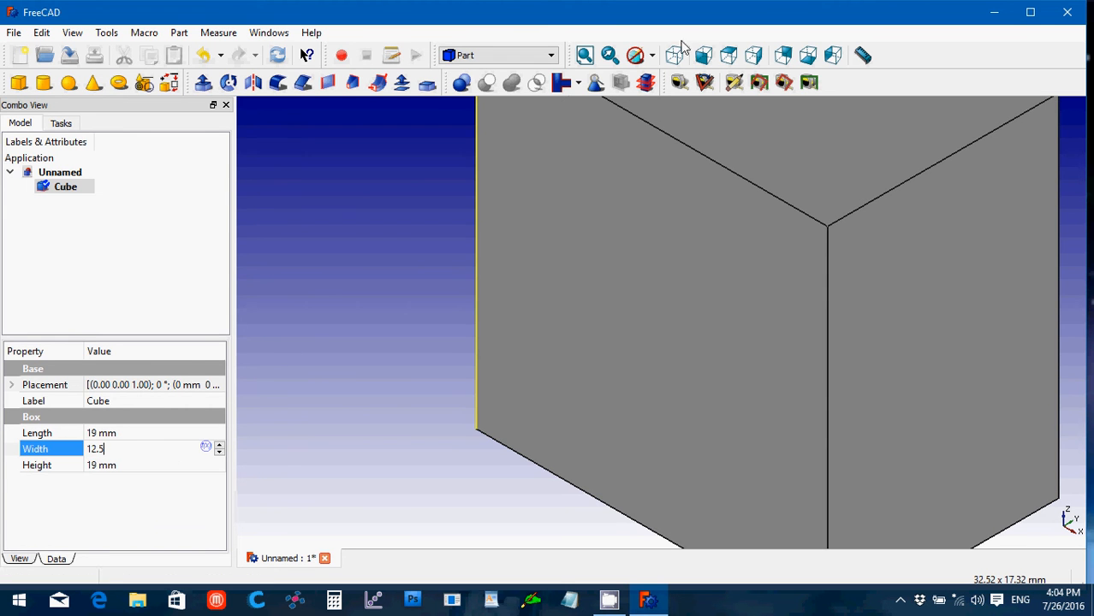
left_click(584, 54)
left_click(357, 270)
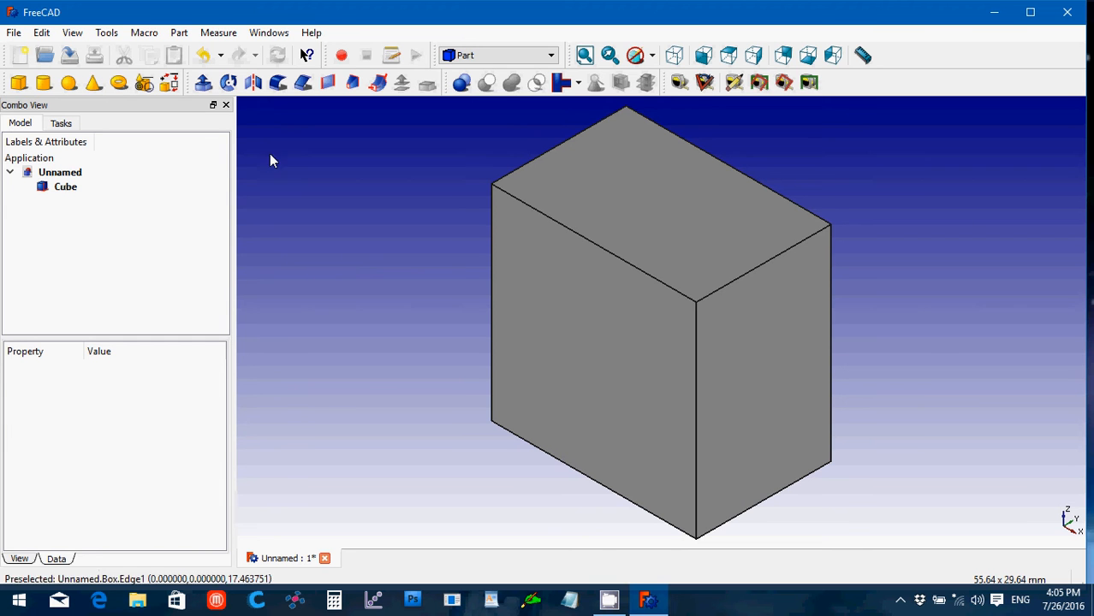
Duplicate the box within the same document
left_click(75, 193)
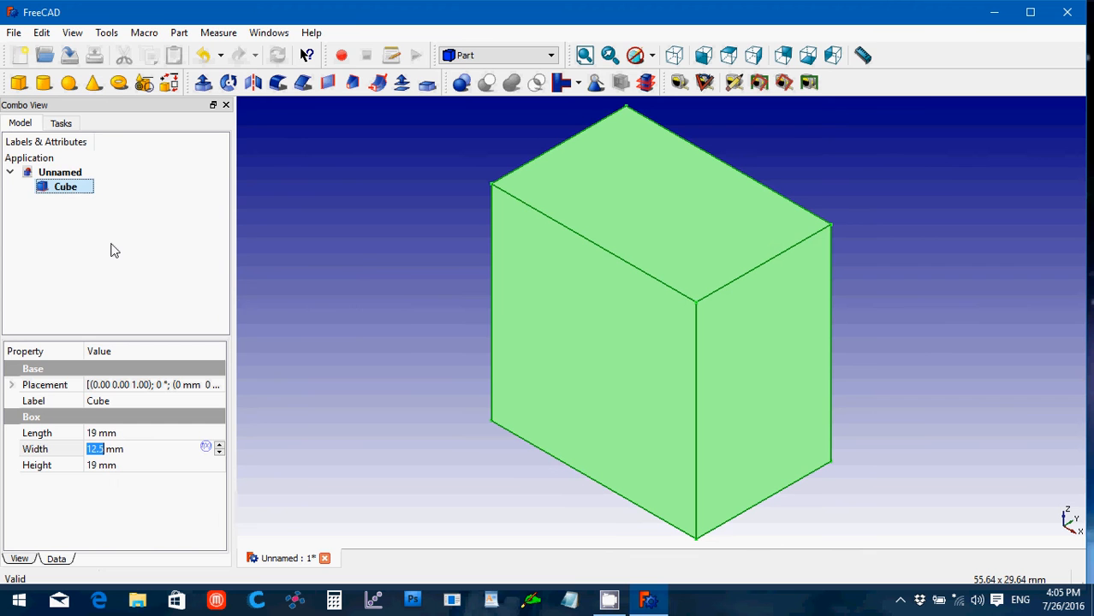
key("ctrl+c")
key("ctrl+v")
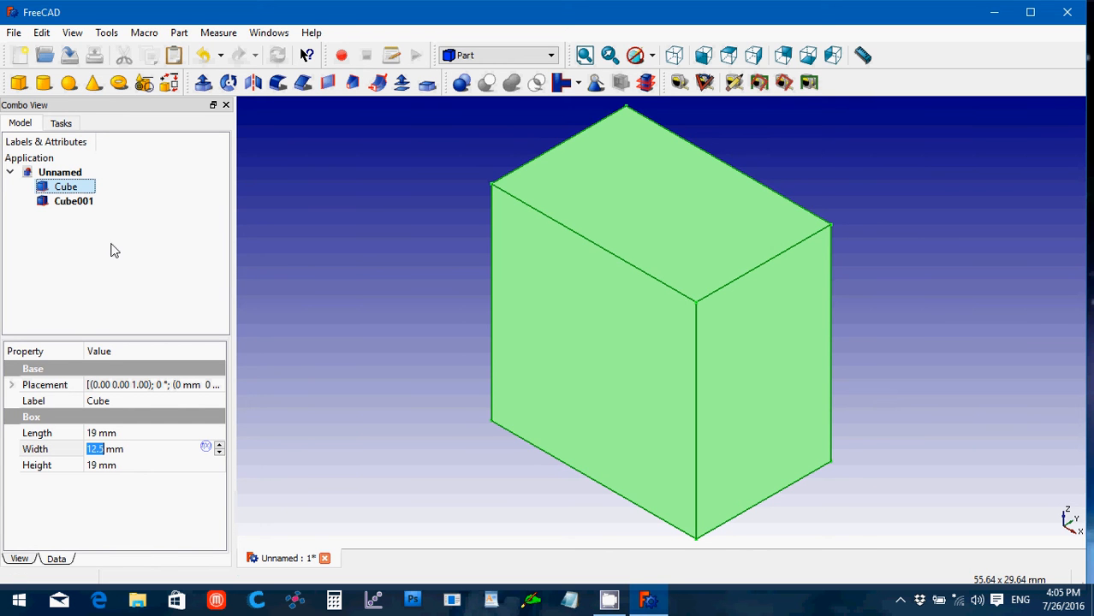
Set the copied box's placement position to 1.5 mm in z and 1.5 mm in x
left_click(75, 201)
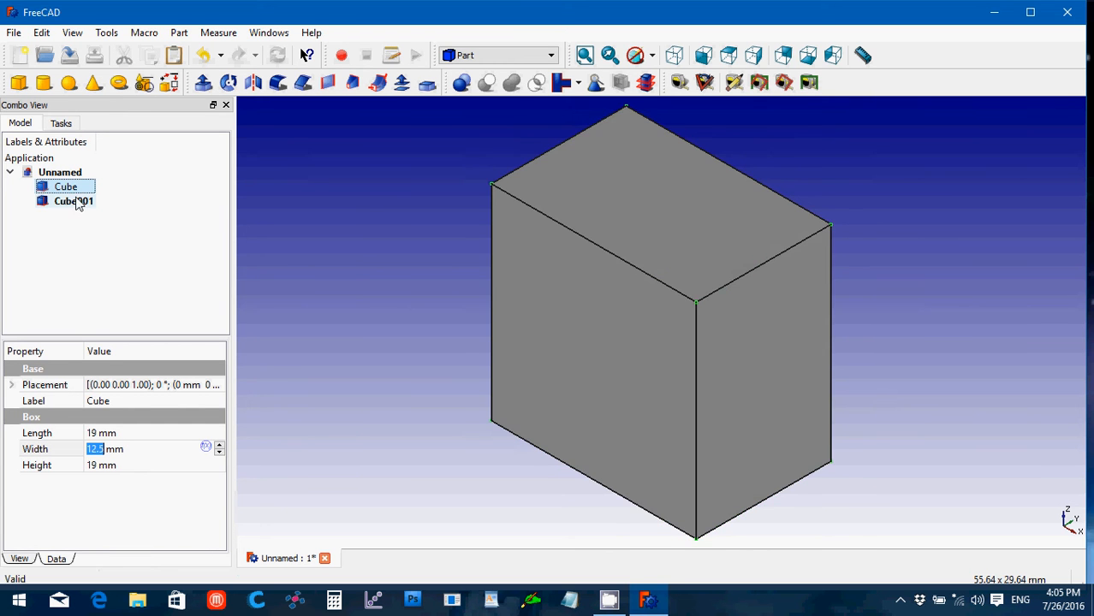
left_click(11, 386)
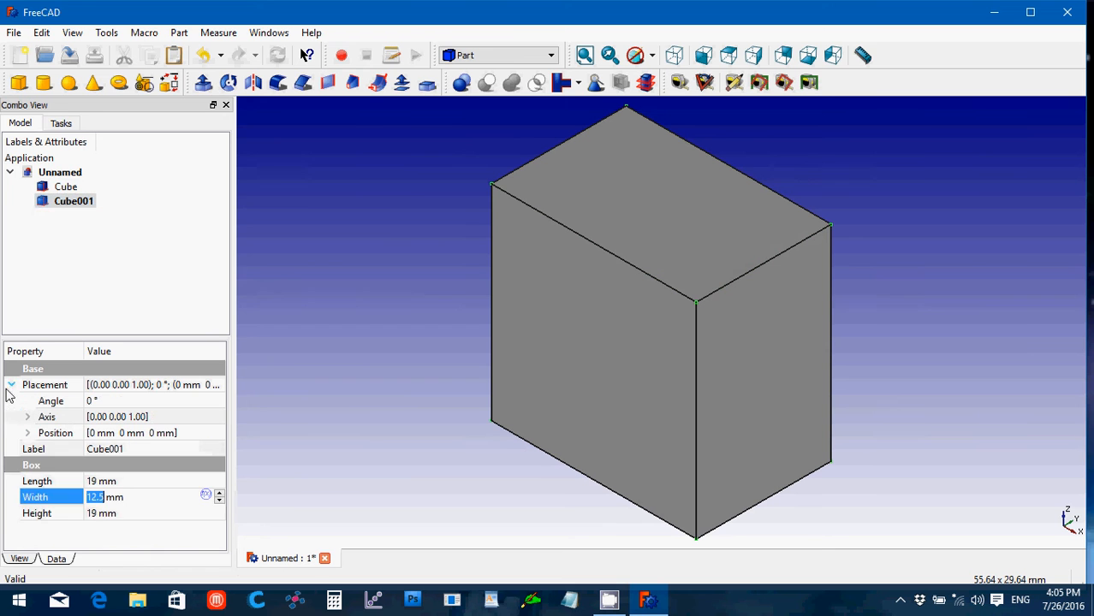
left_click(27, 433)
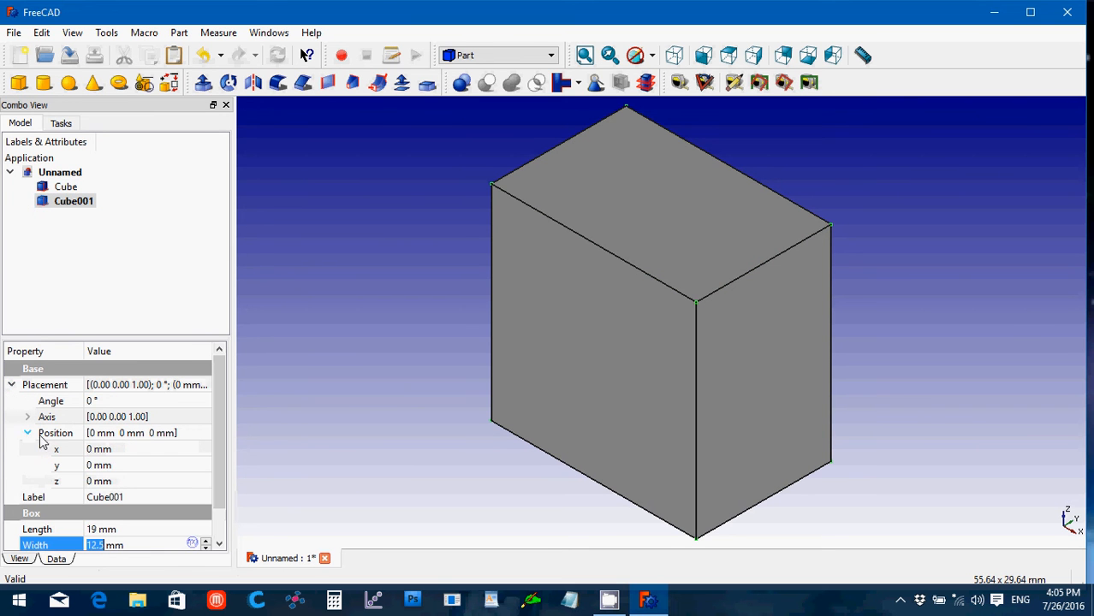
left_click(122, 484)
type("1")
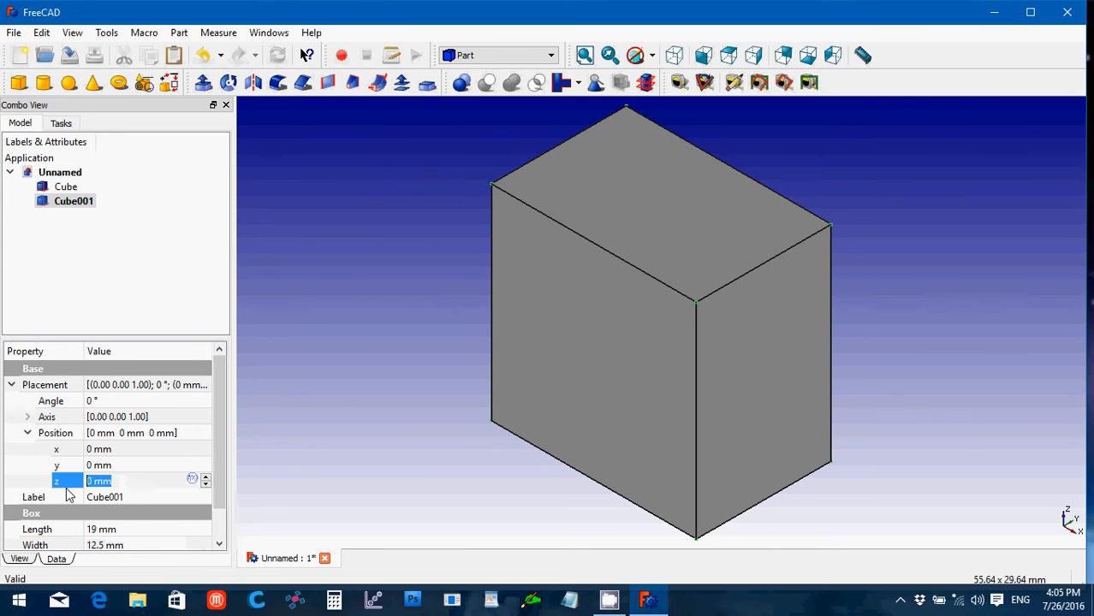
type(".5")
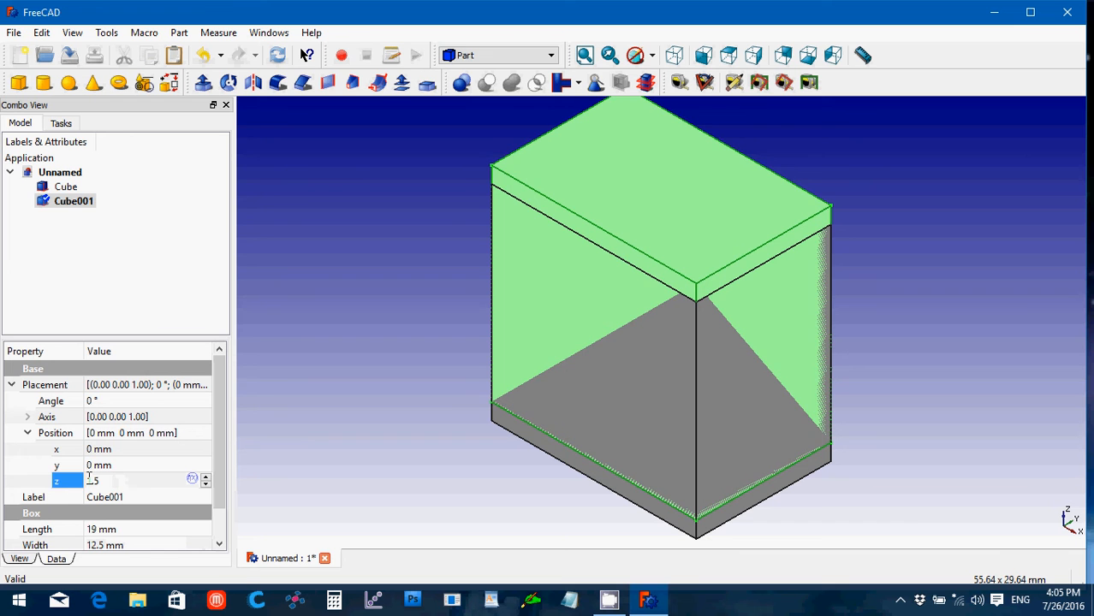
left_click(122, 455)
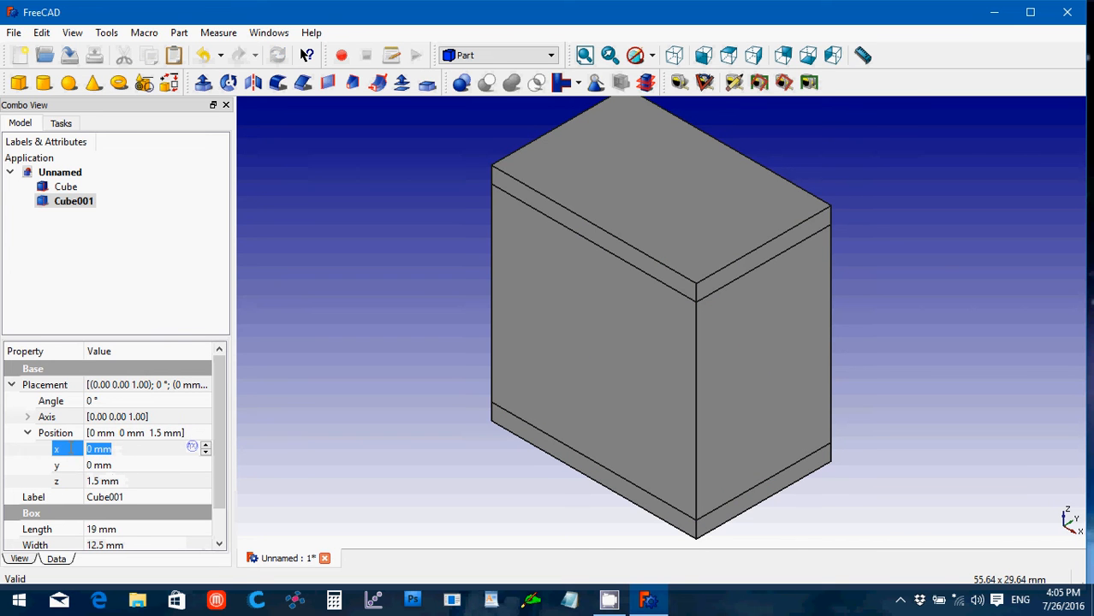
type("10.5")
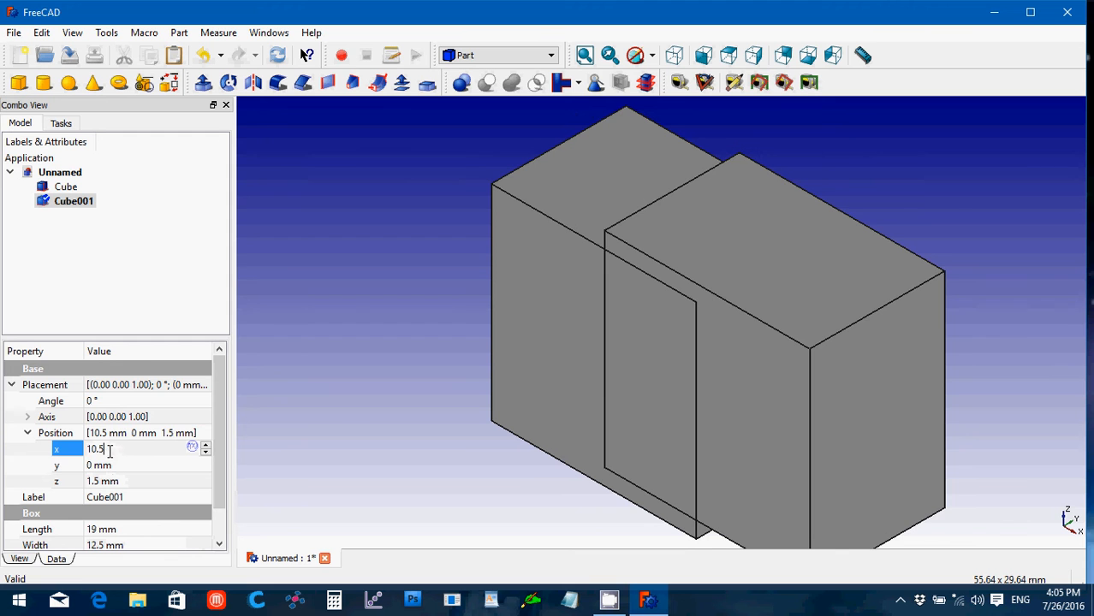
double_click(109, 451)
type("1.5")
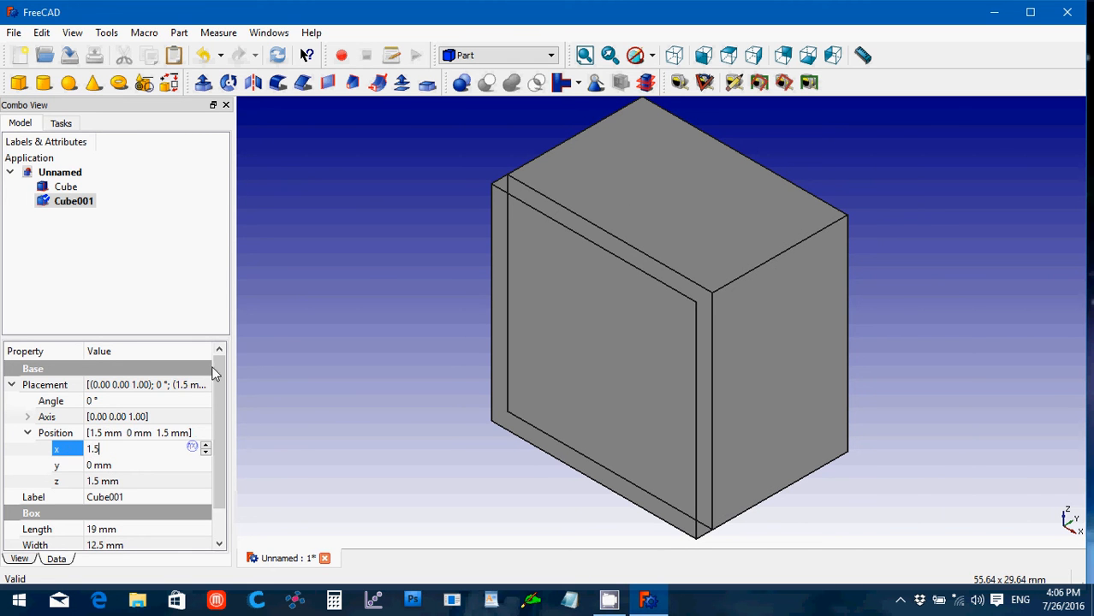
left_click(379, 283)
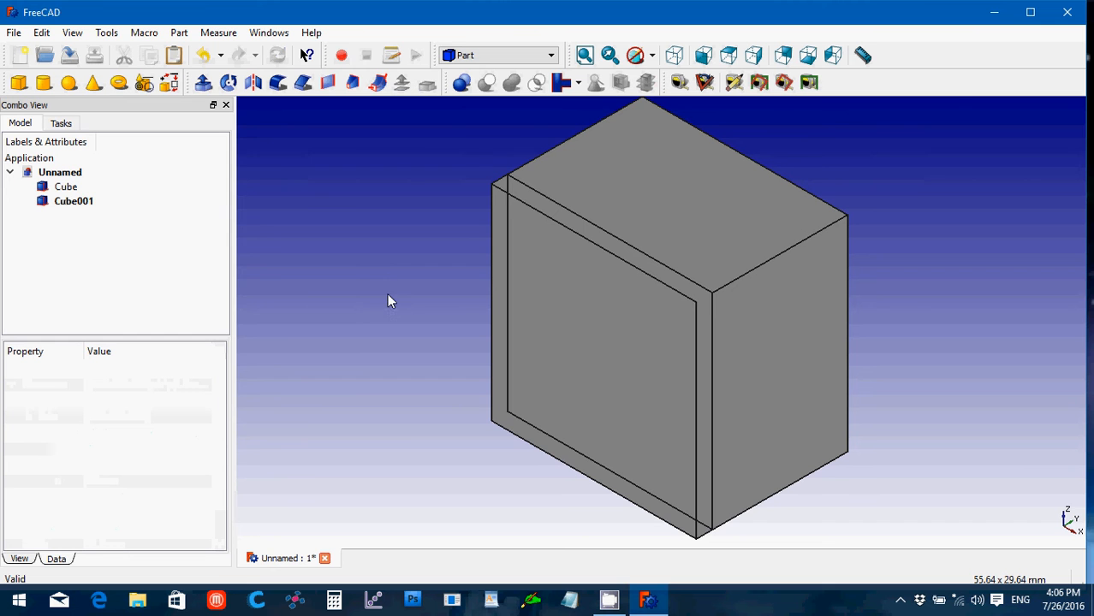
Cut the offset copy out of the original box to form an L-shaped bracket
left_click(58, 187)
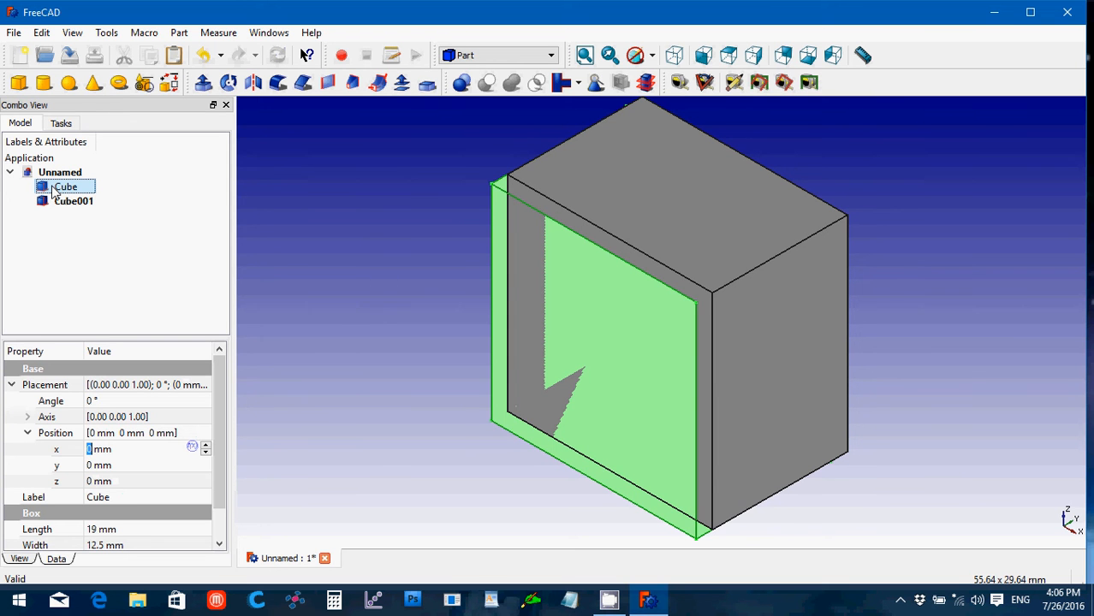
left_click(58, 202, "ctrl")
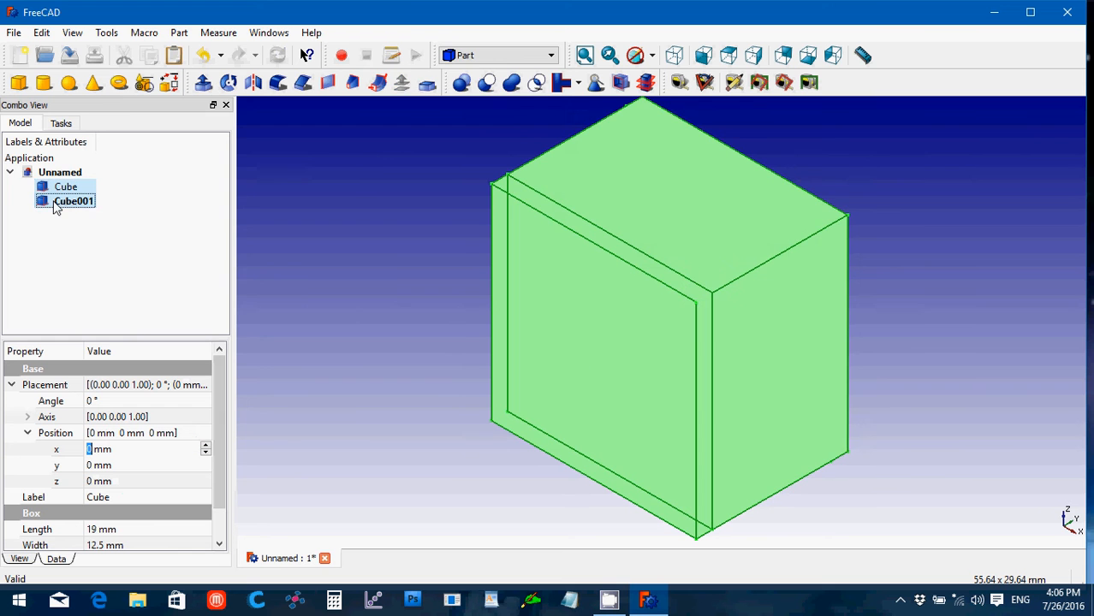
left_click(487, 91)
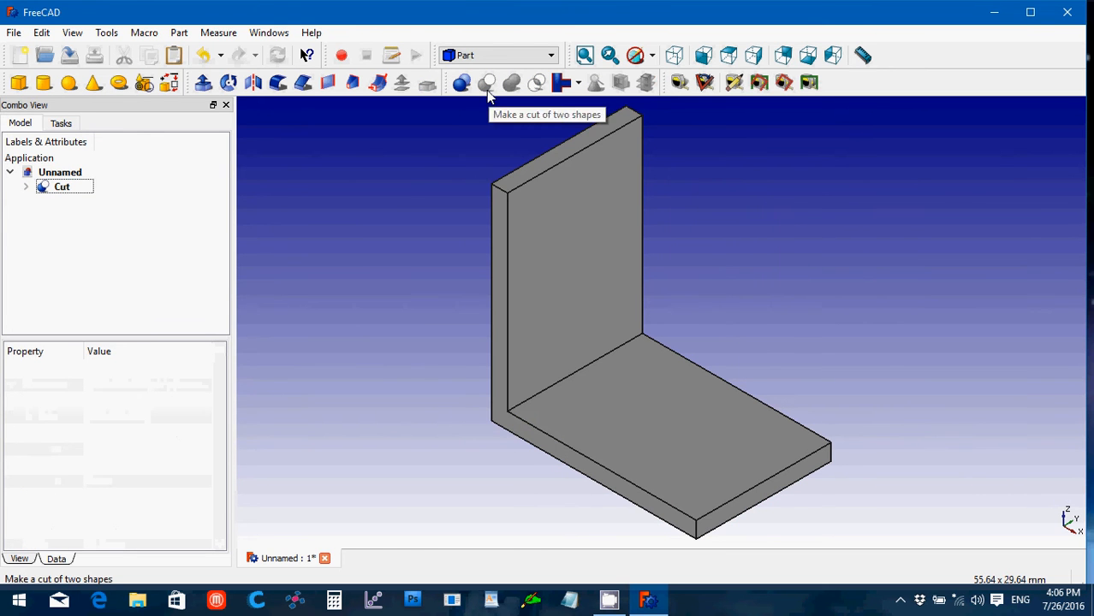
Add a cone primitive to the bracket document and select it for editing
left_click(338, 275)
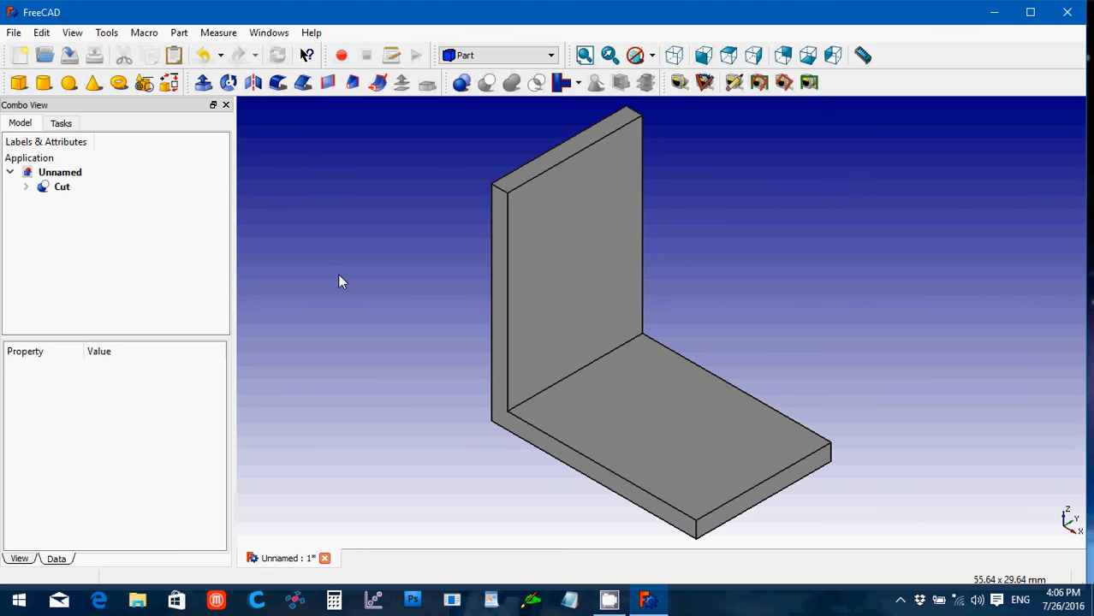
left_click(94, 83)
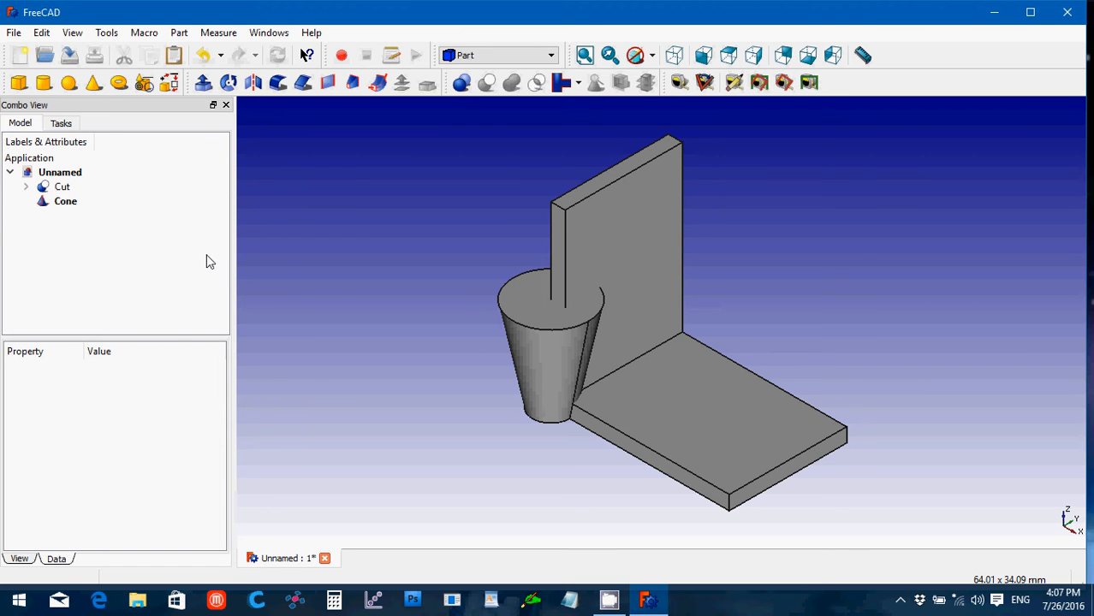
left_click(70, 211)
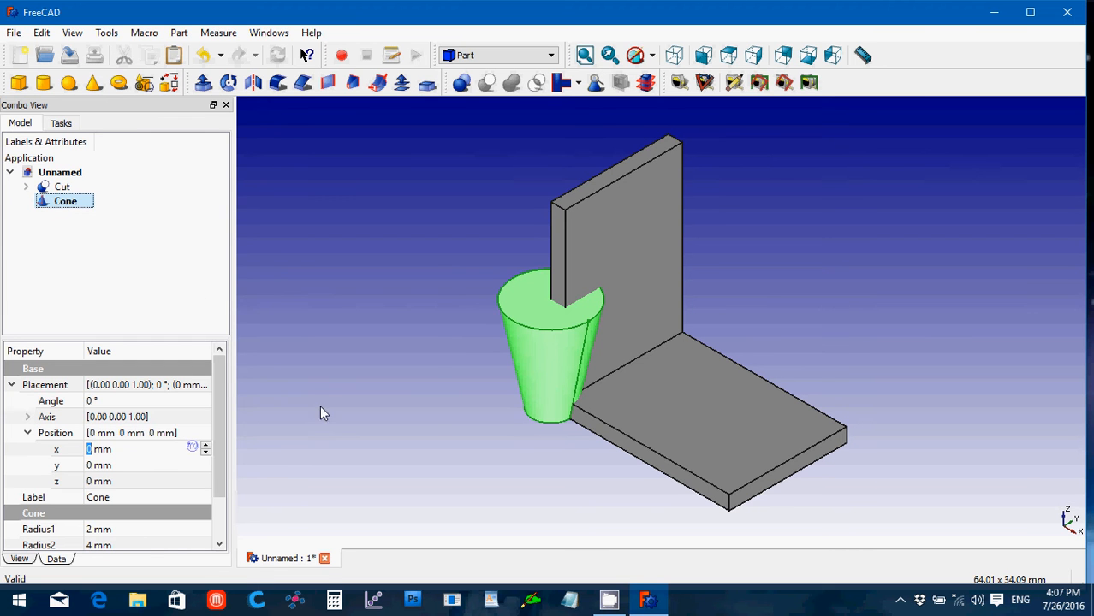
Switch to Calculator, divide 4.5 by 2, and return to the cone in FreeCAD
left_click(327, 603)
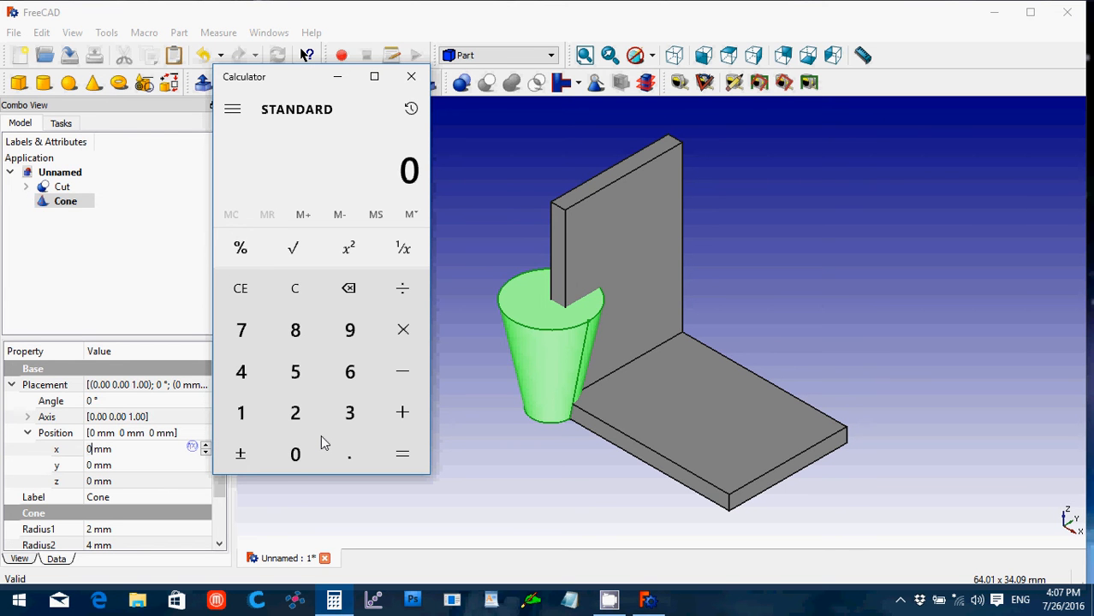
type("4.5")
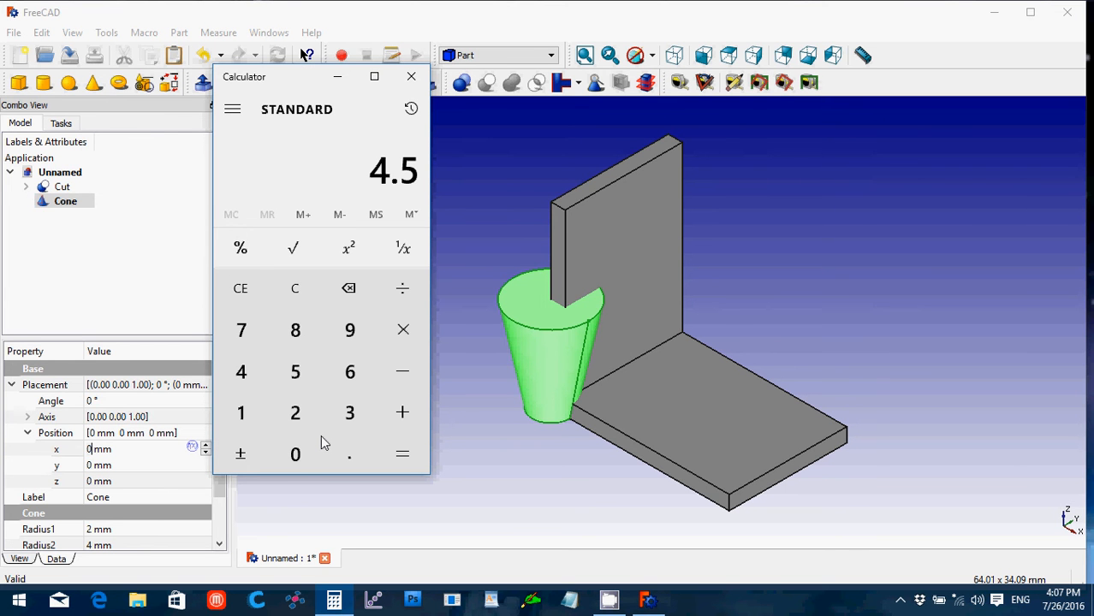
key("slash")
type("2")
key("Return")
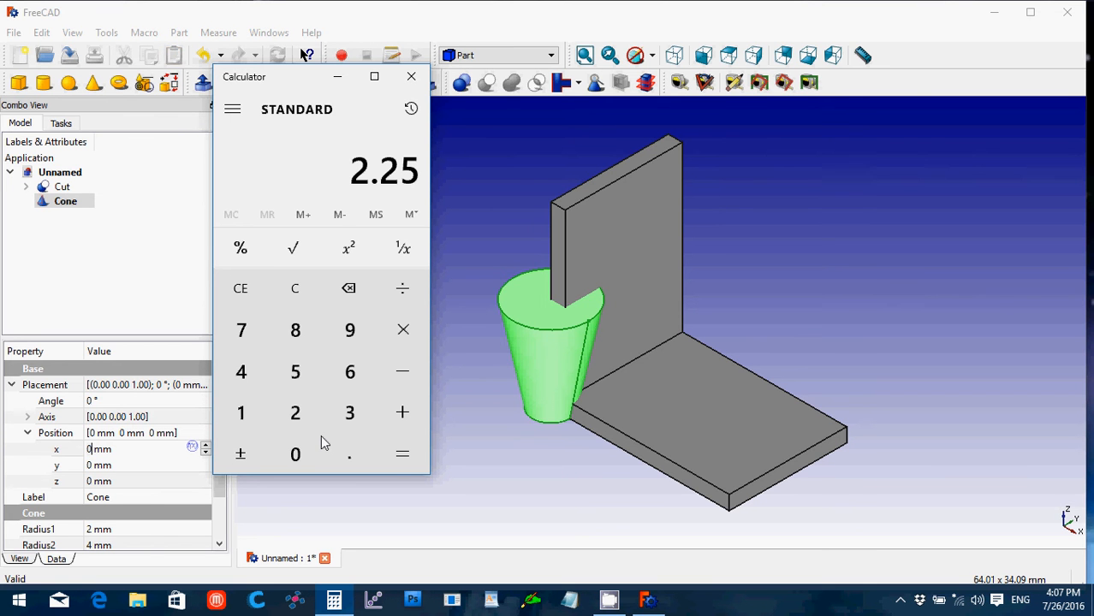
left_click(180, 298)
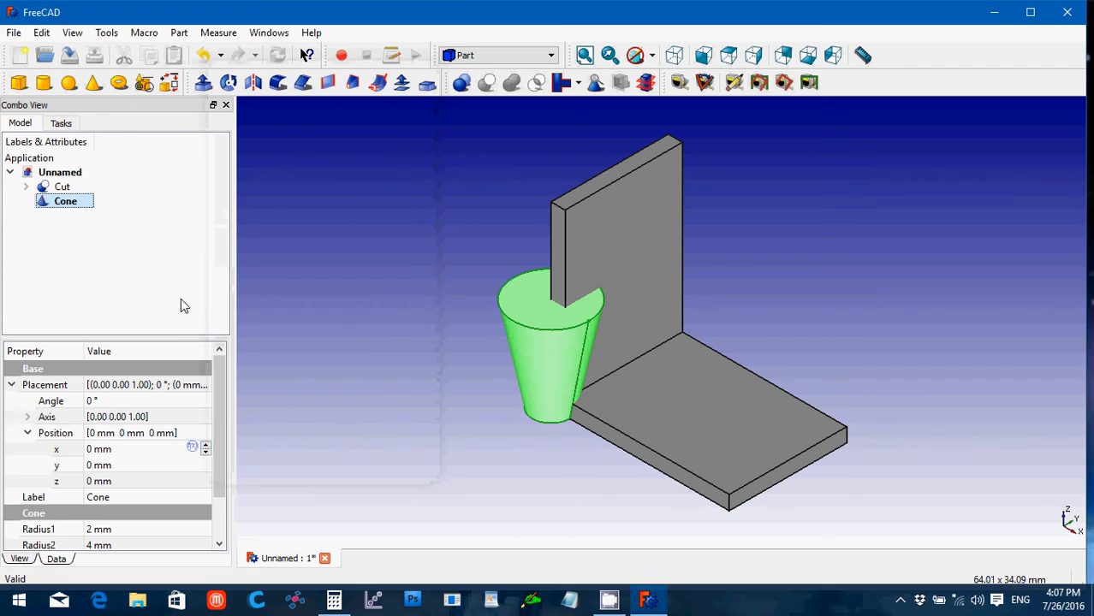
Set the cone's Radius1 to 2.25 mm, Radius2 to 3.25 mm and height to 1.5 mm
left_click(76, 205)
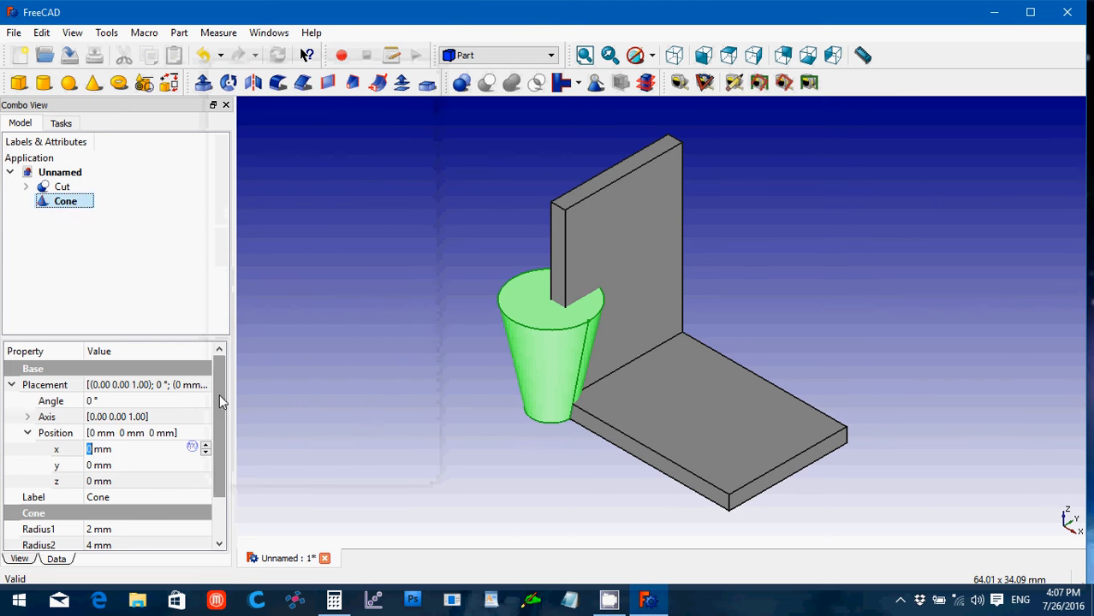
scroll(218, 417, "down", 1)
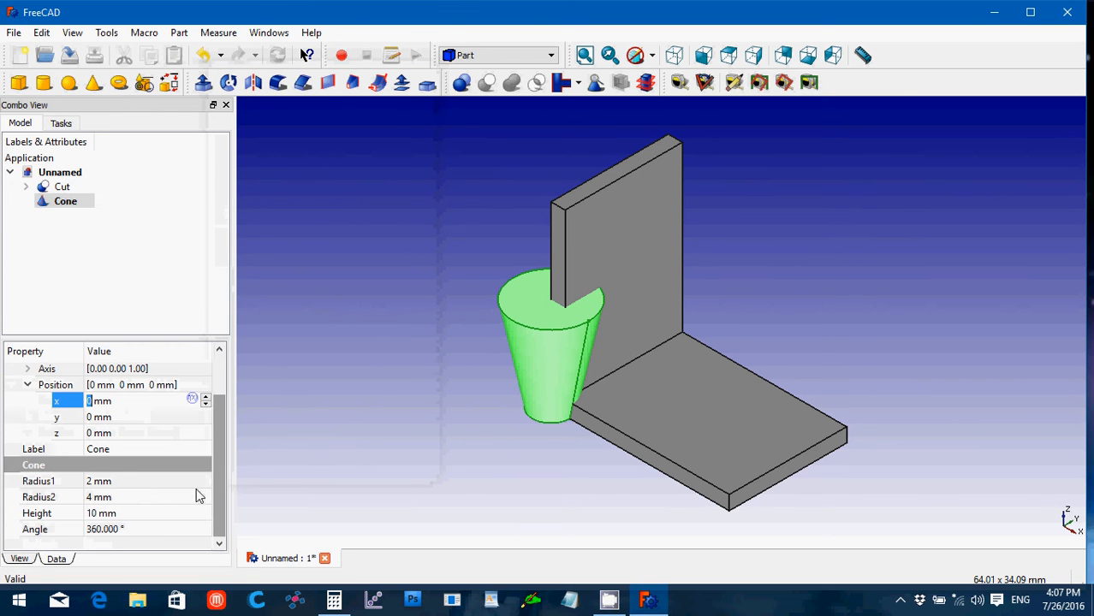
left_click(143, 500)
left_click(136, 482)
left_click_drag(136, 483, 56, 486)
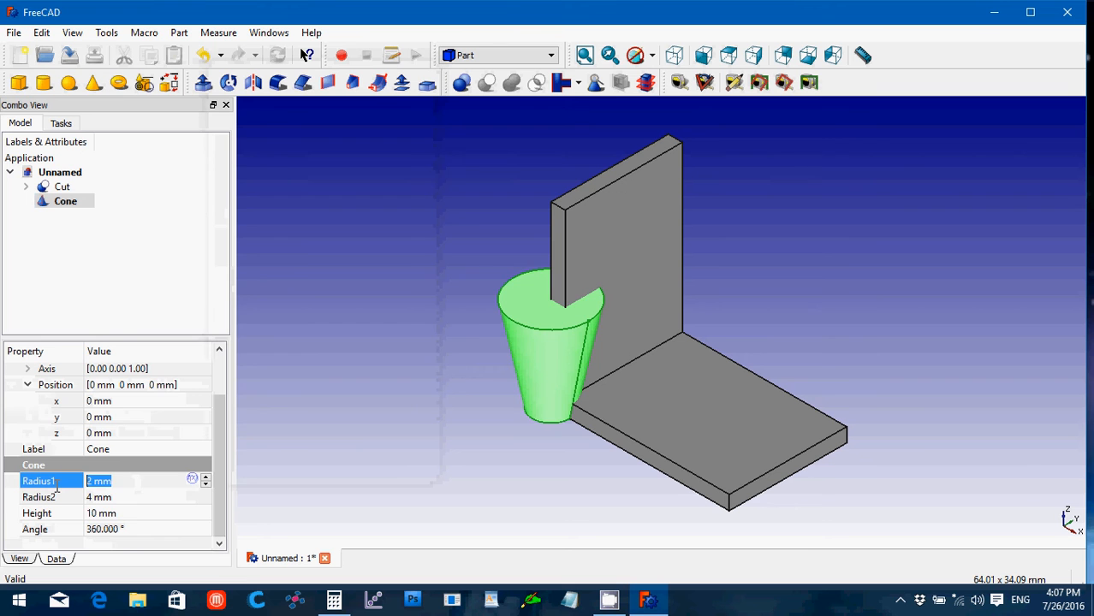
type("2.25")
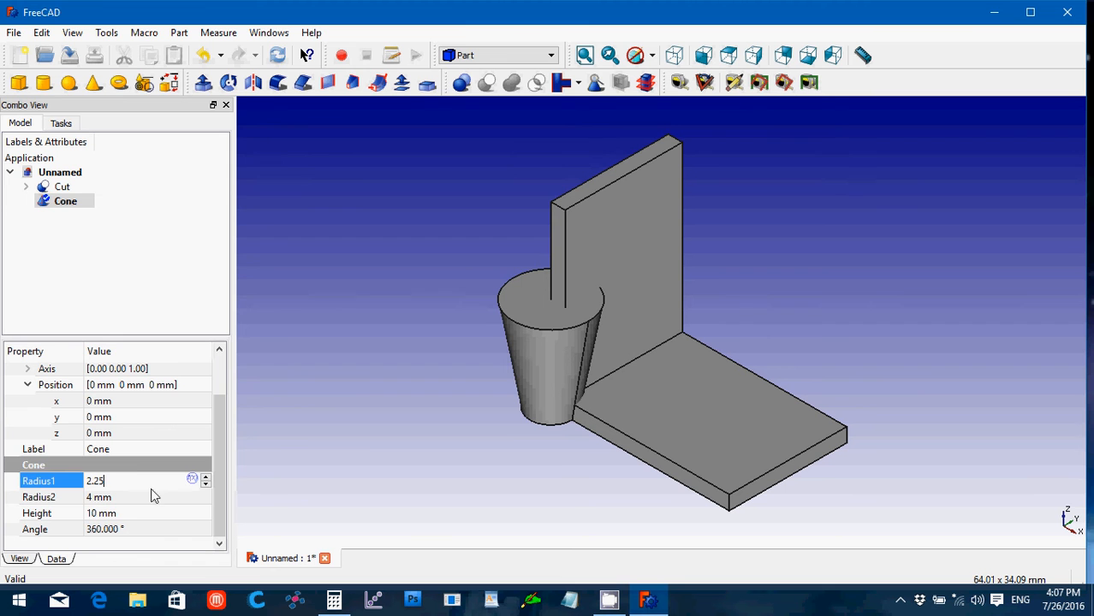
left_click(133, 501)
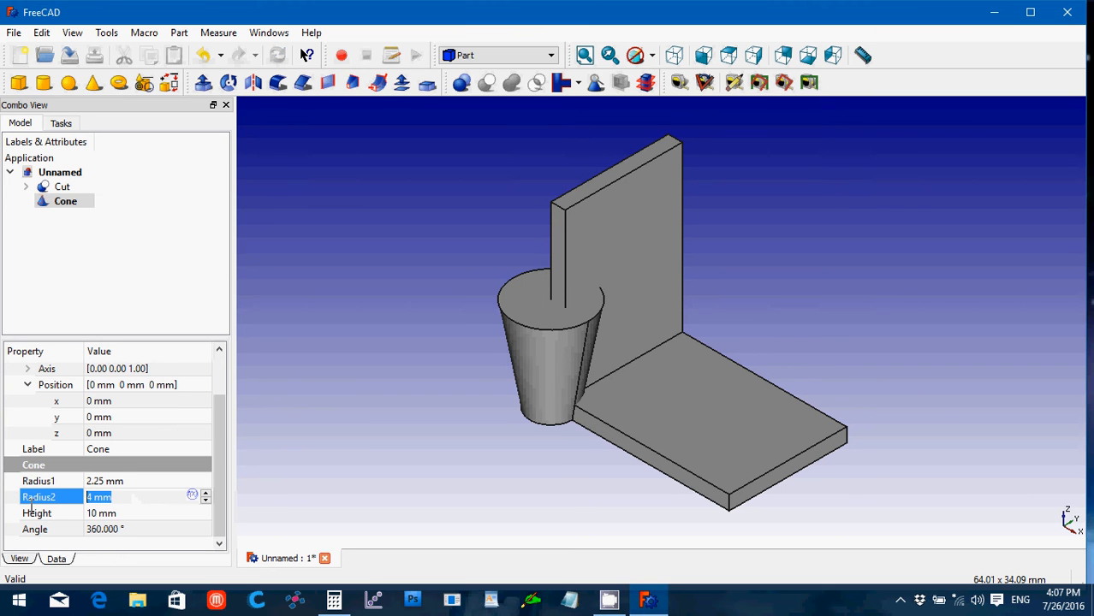
type("3.25")
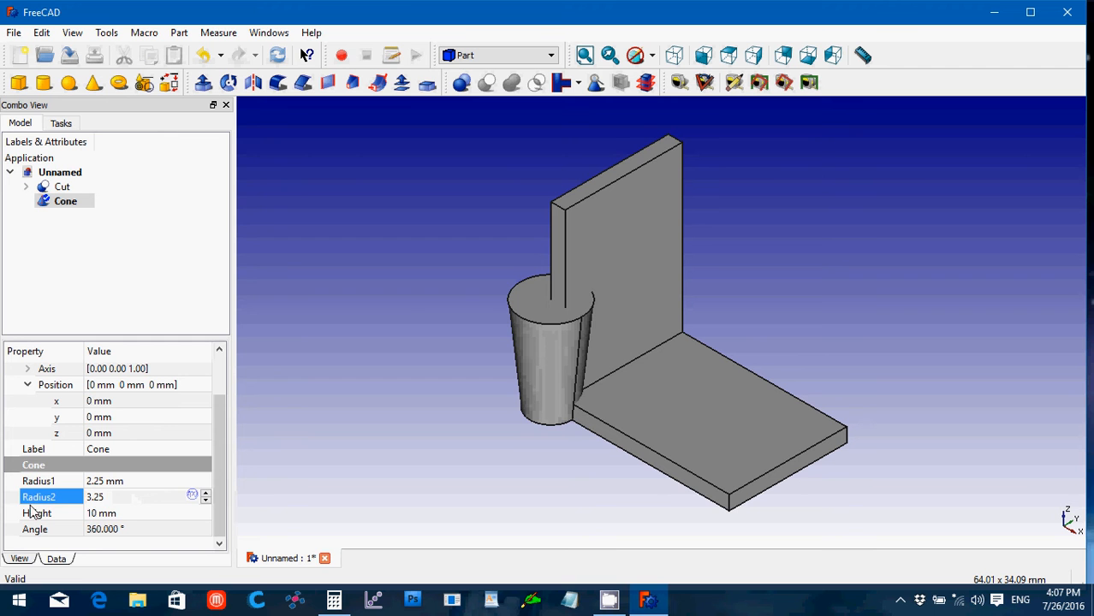
left_click(119, 513)
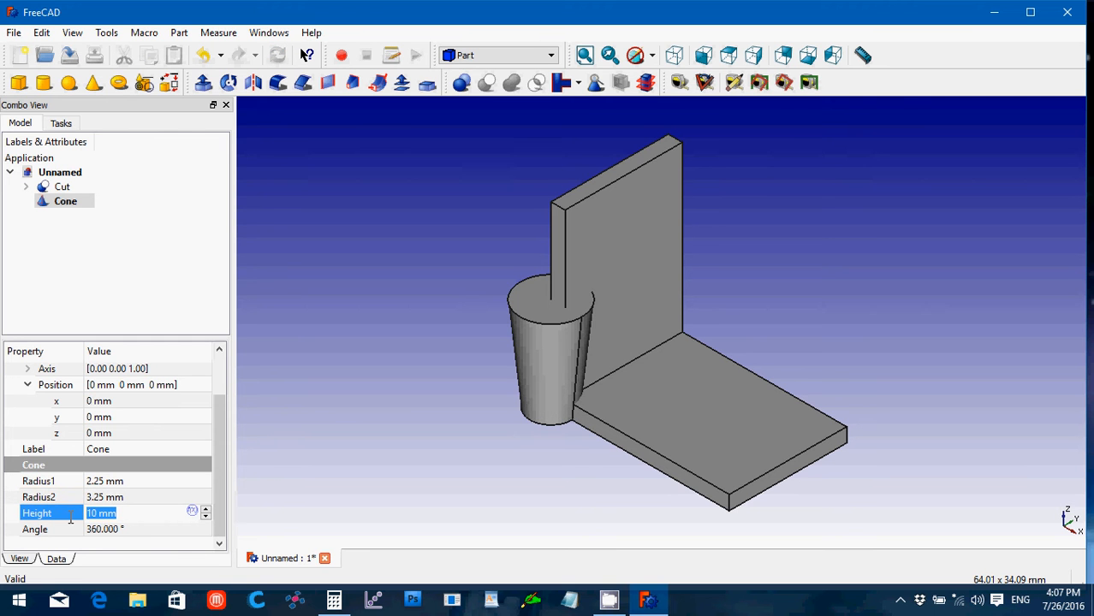
type("1.5")
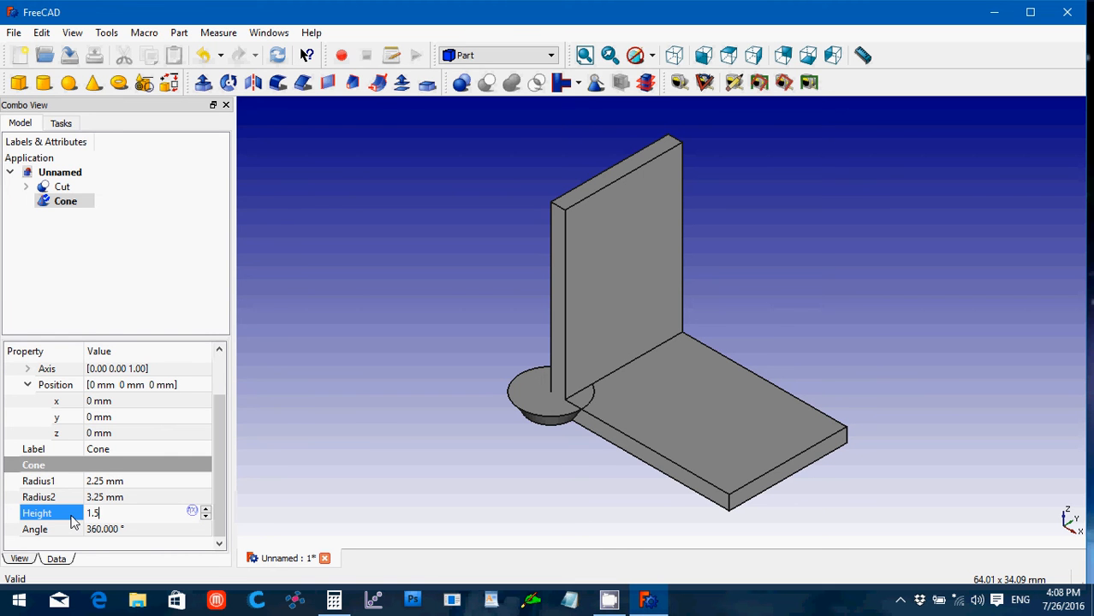
Set the cone's placement position to 6.25 mm in y and 12.5 mm in x on the bracket's horizontal leg
left_click(123, 421)
left_click_drag(123, 425, 85, 414)
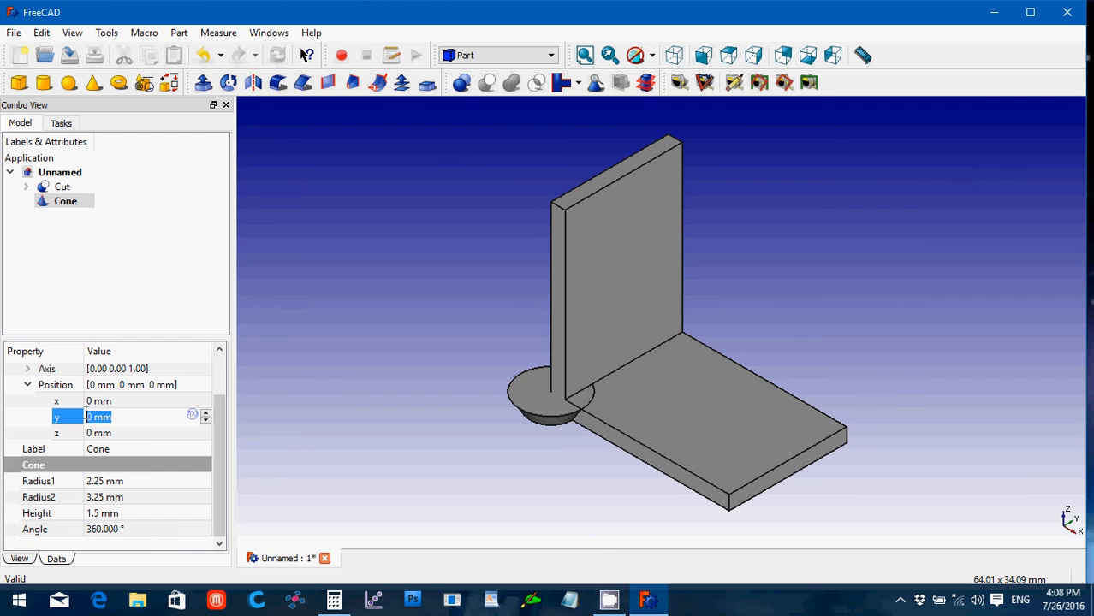
type("6.25")
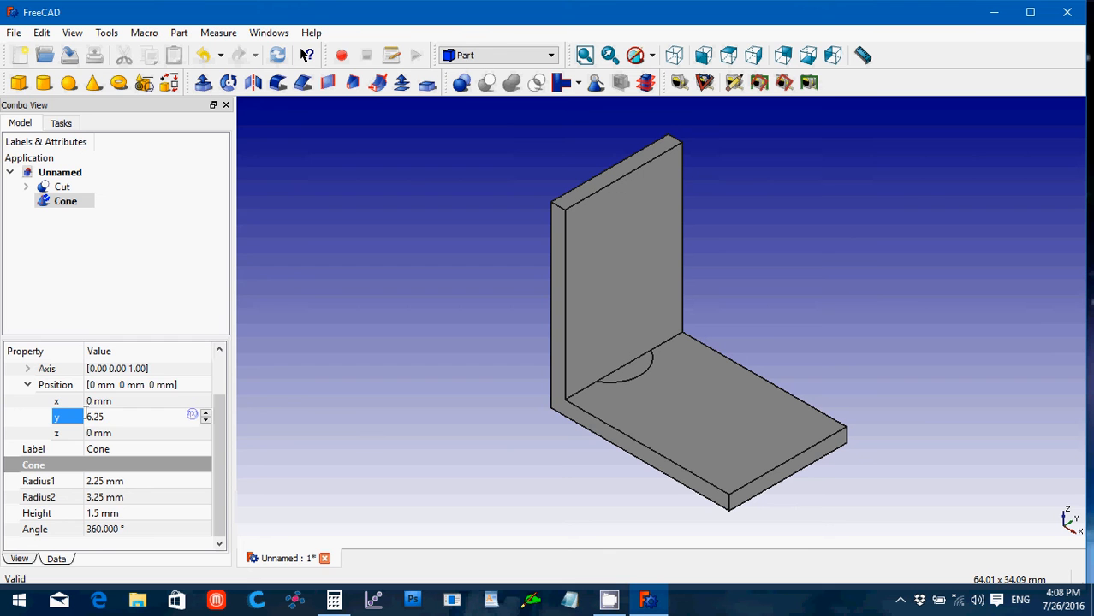
left_click(107, 401)
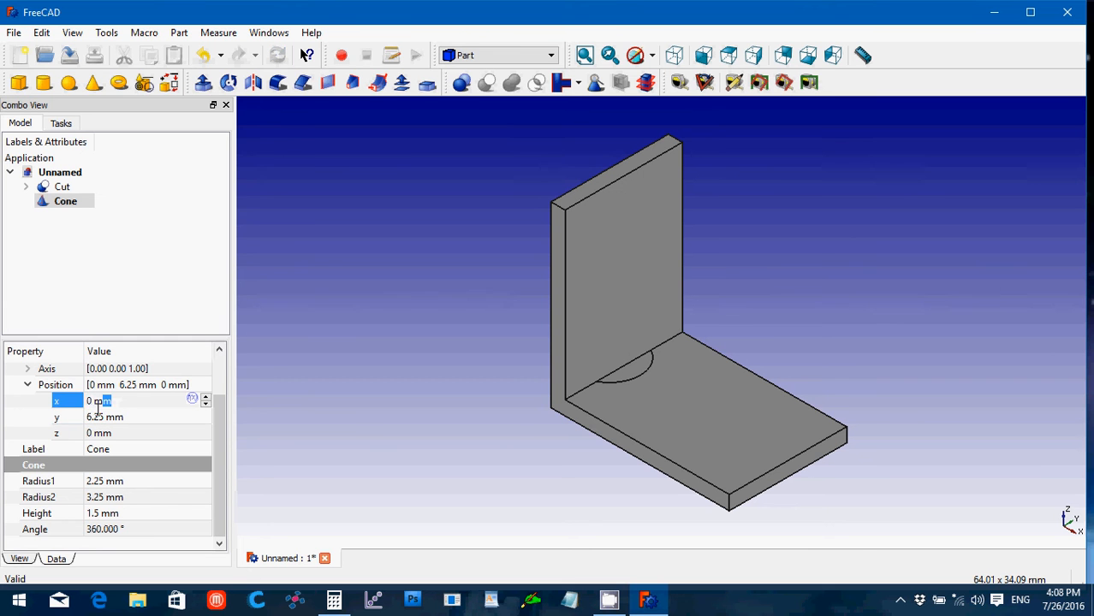
type("12")
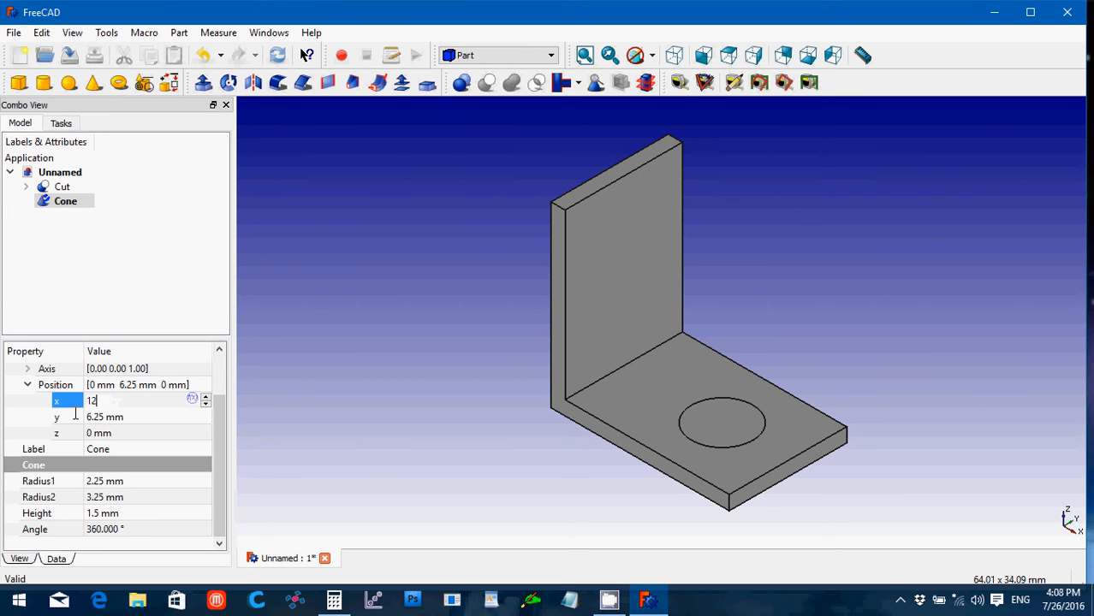
type(".5")
key("Return")
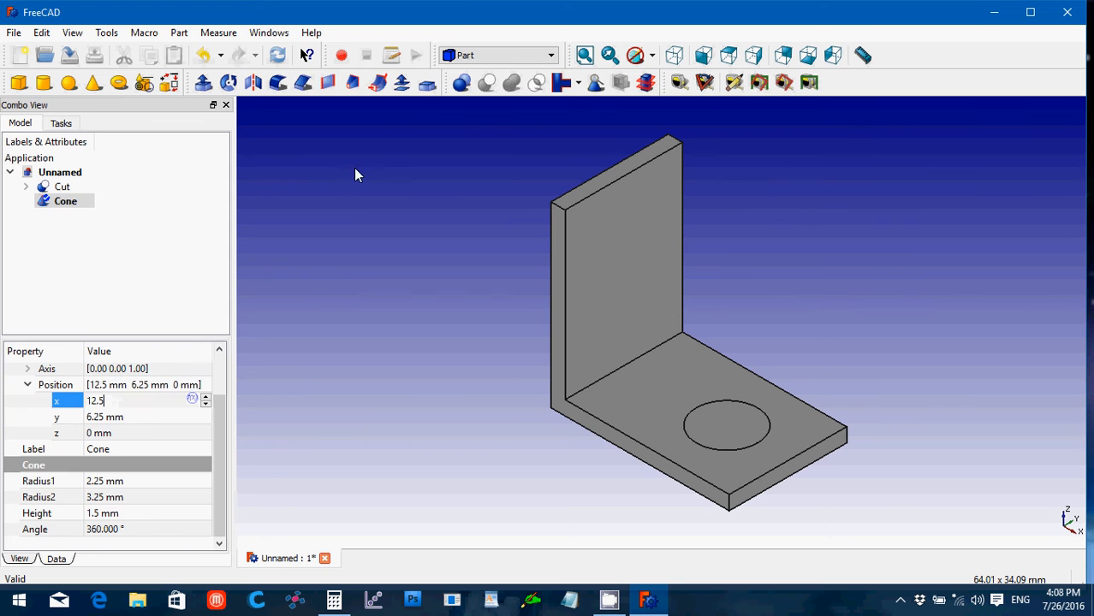
left_click(345, 282)
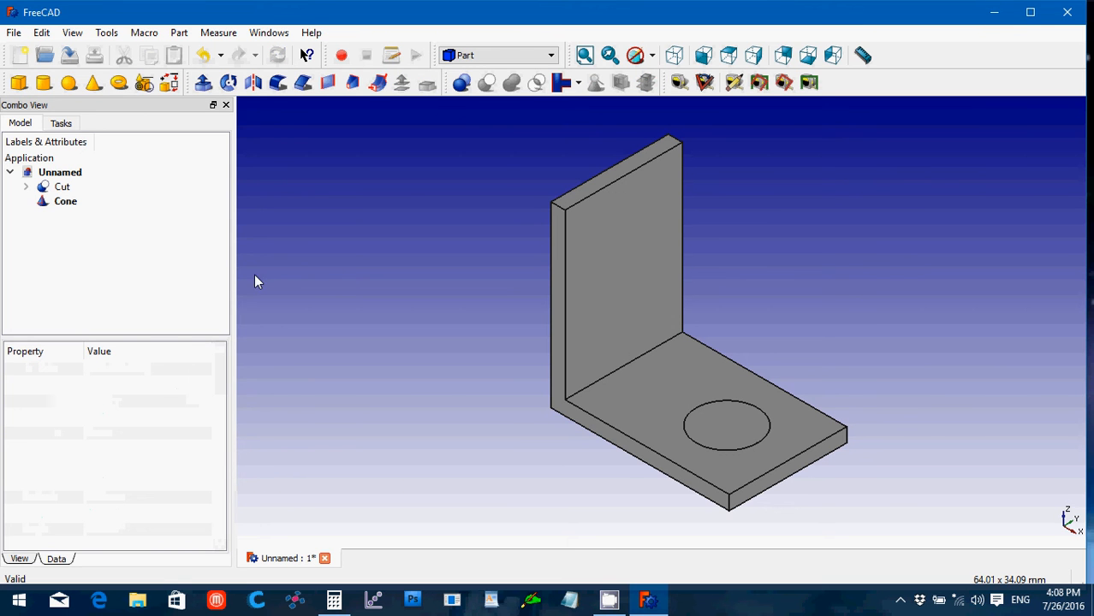
Duplicate the positioned cone within the document
left_click(60, 203)
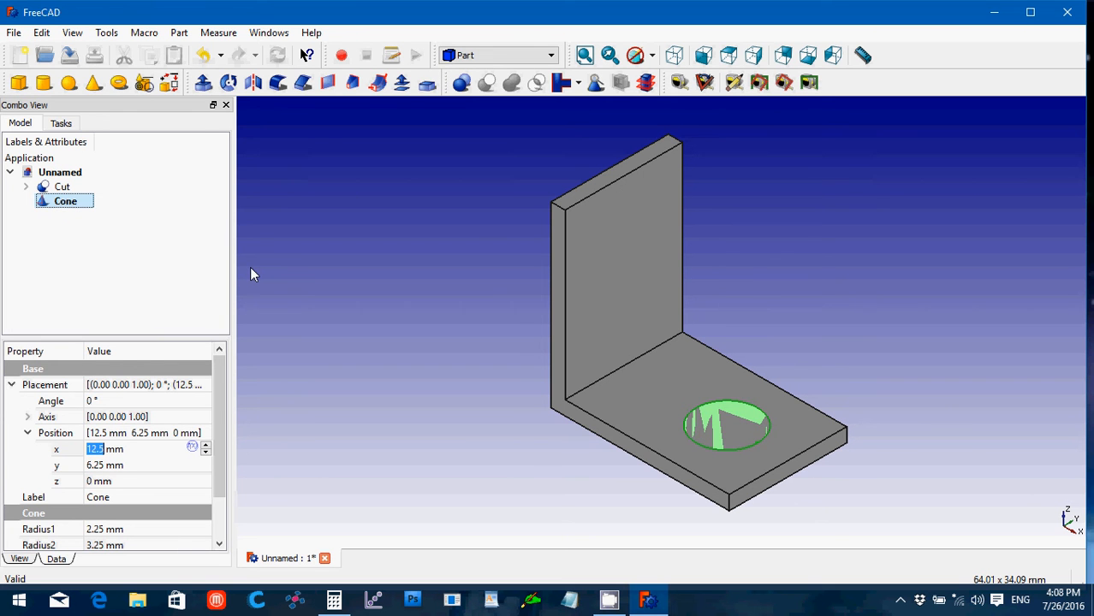
key("ctrl+c")
key("ctrl+v")
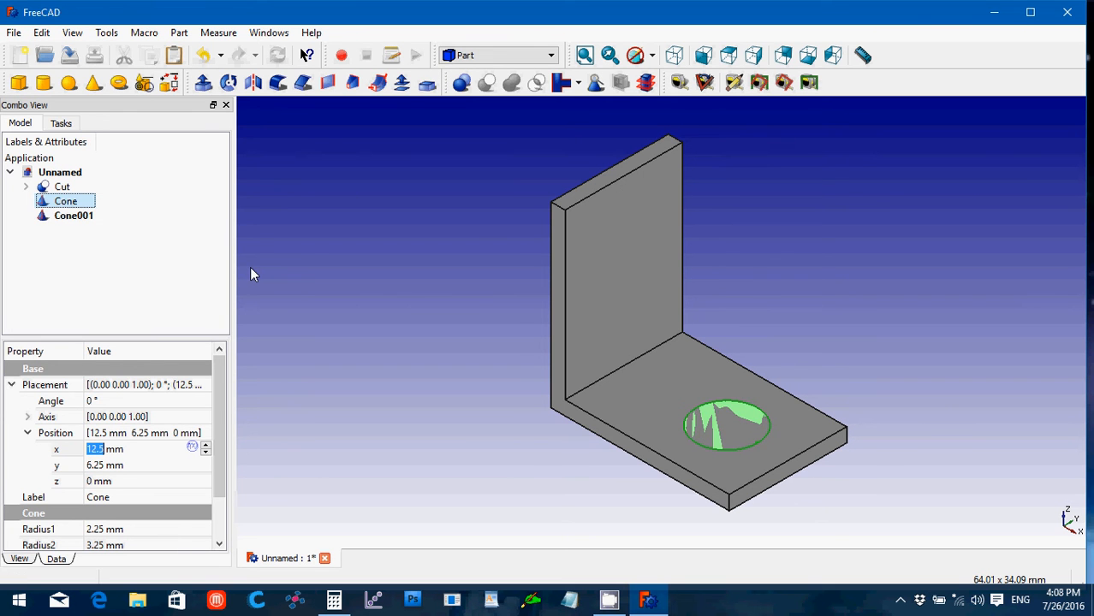
Set the copied cone's placement position to 0 mm in x and 12.5 mm in z
left_click(72, 218)
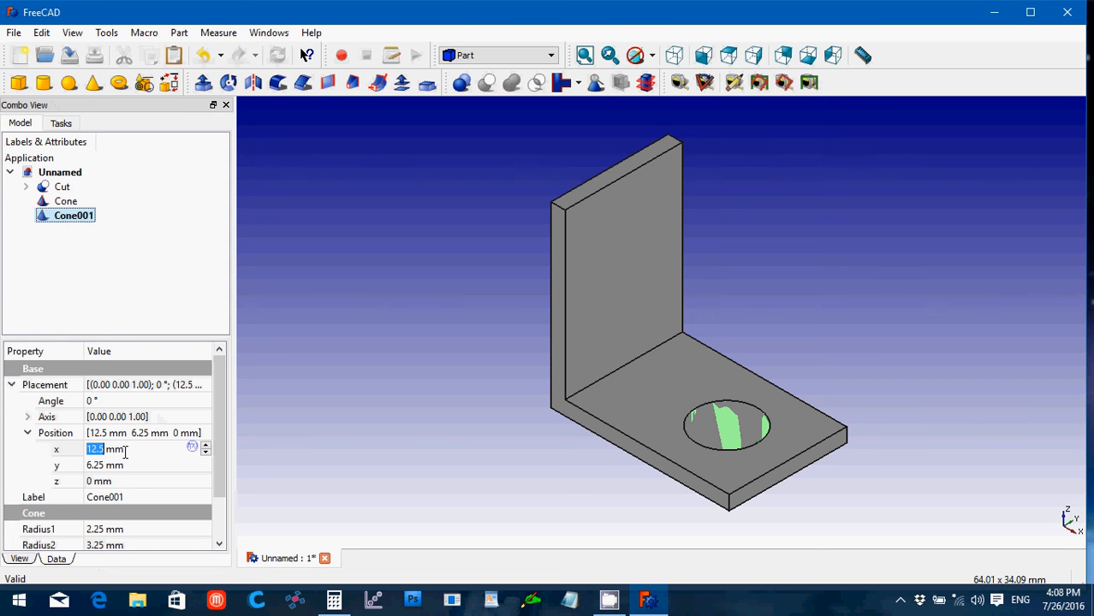
left_click_drag(125, 452, 81, 465)
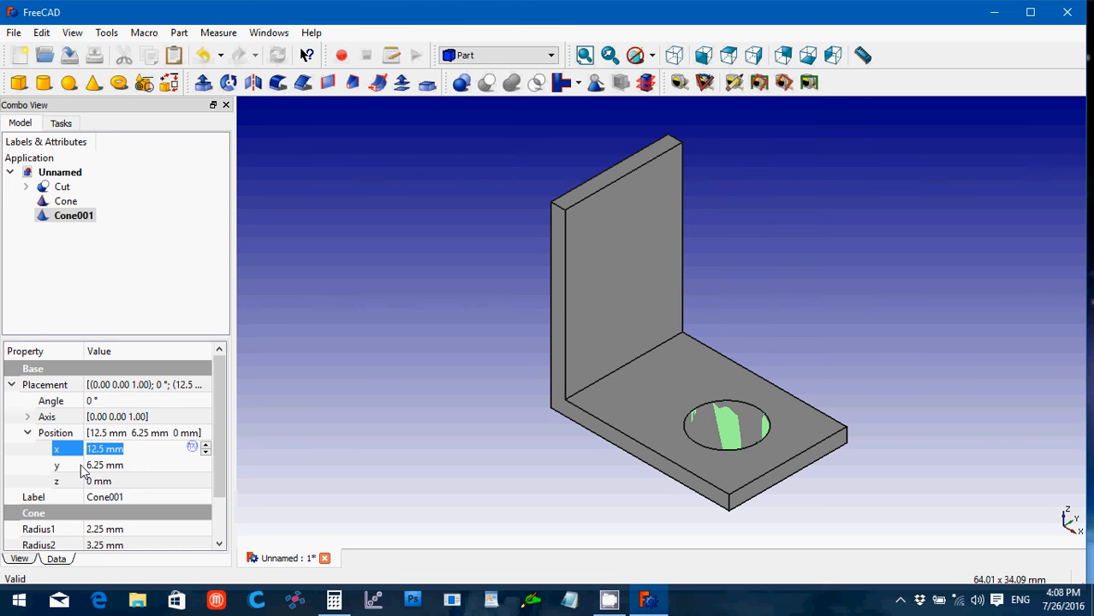
type("0")
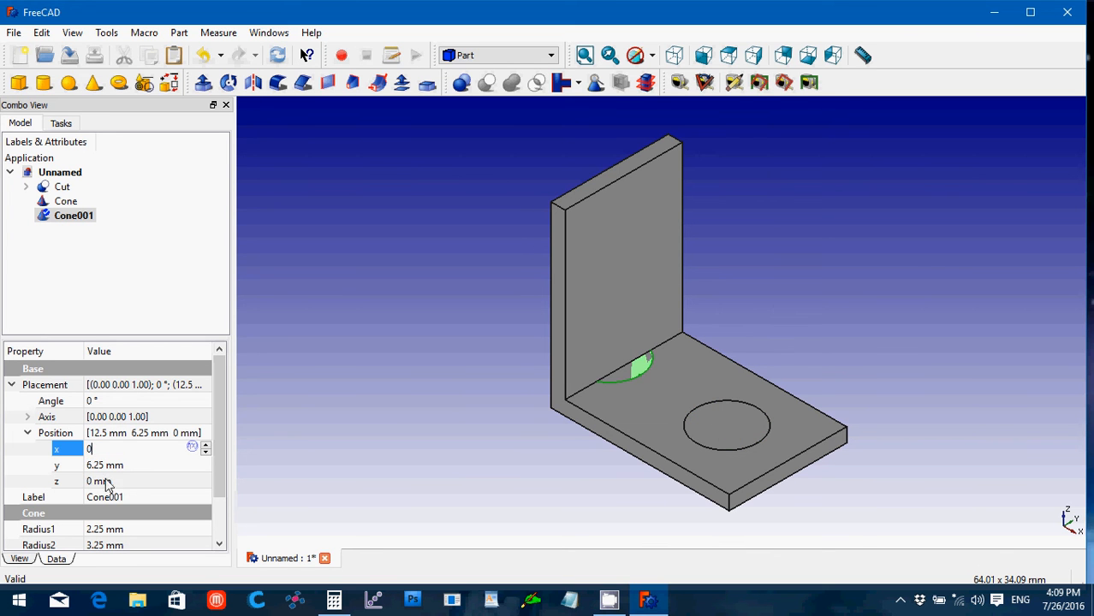
left_click(107, 484)
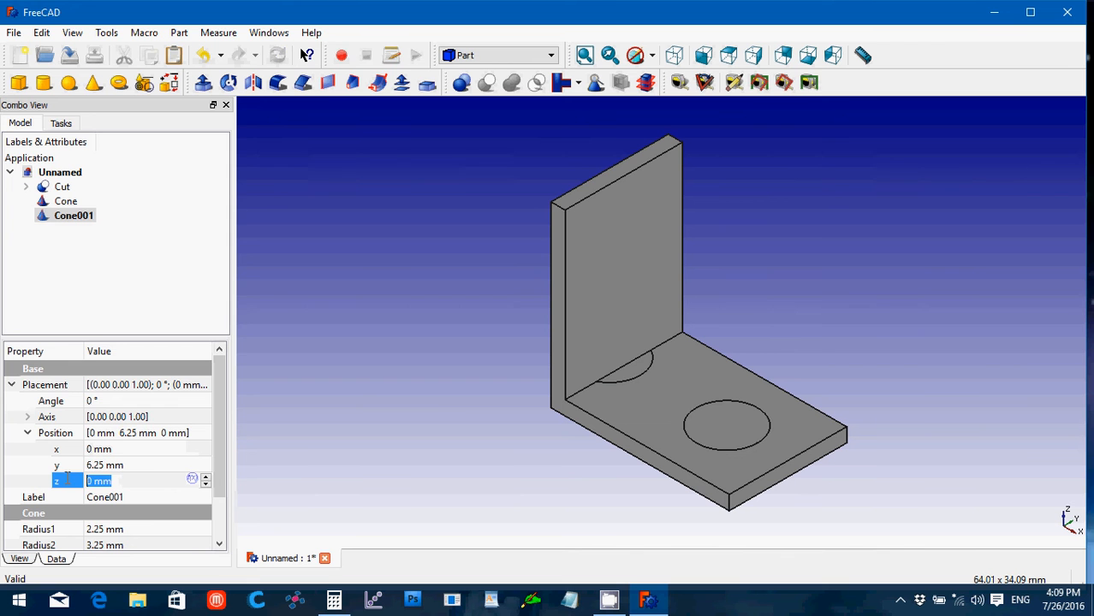
type("12.5")
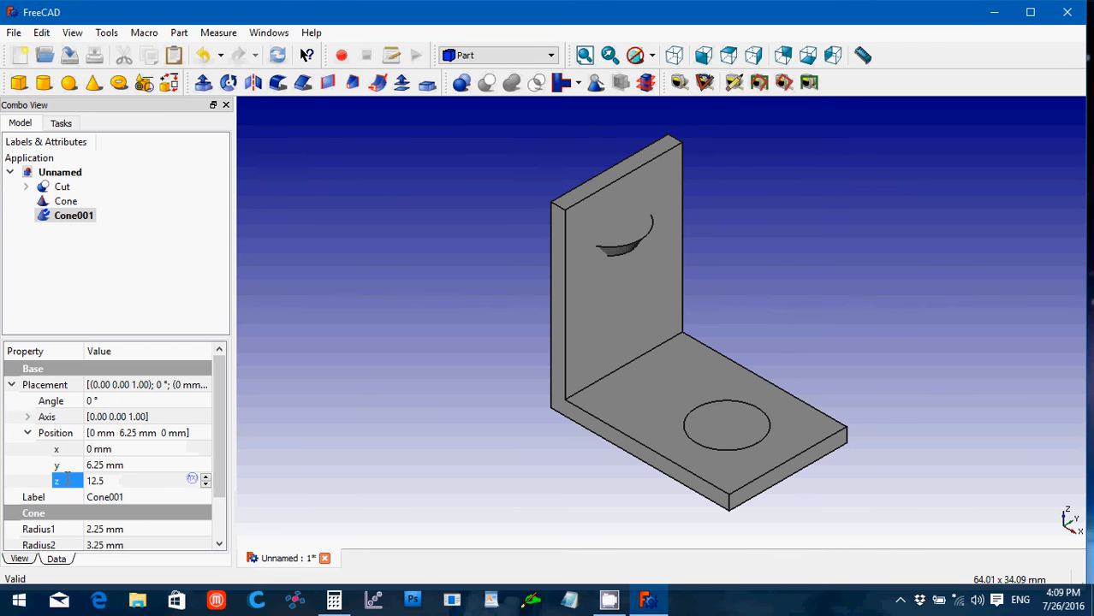
Rotate the copied cone 90° about the y axis by setting its placement axis to z 0, y 1
left_click(27, 416)
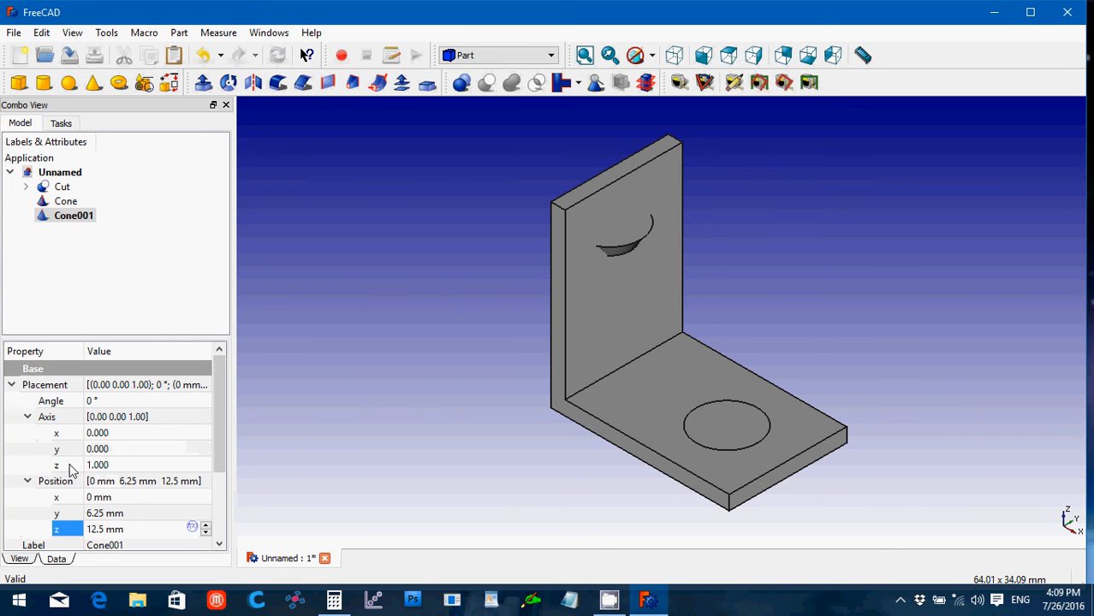
left_click(70, 467)
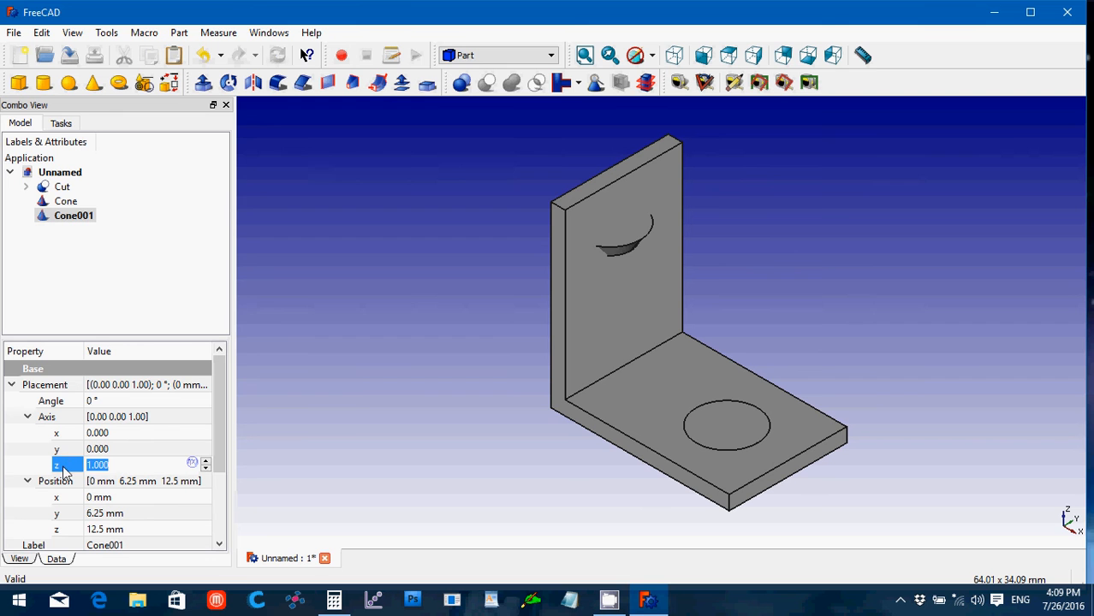
type("0")
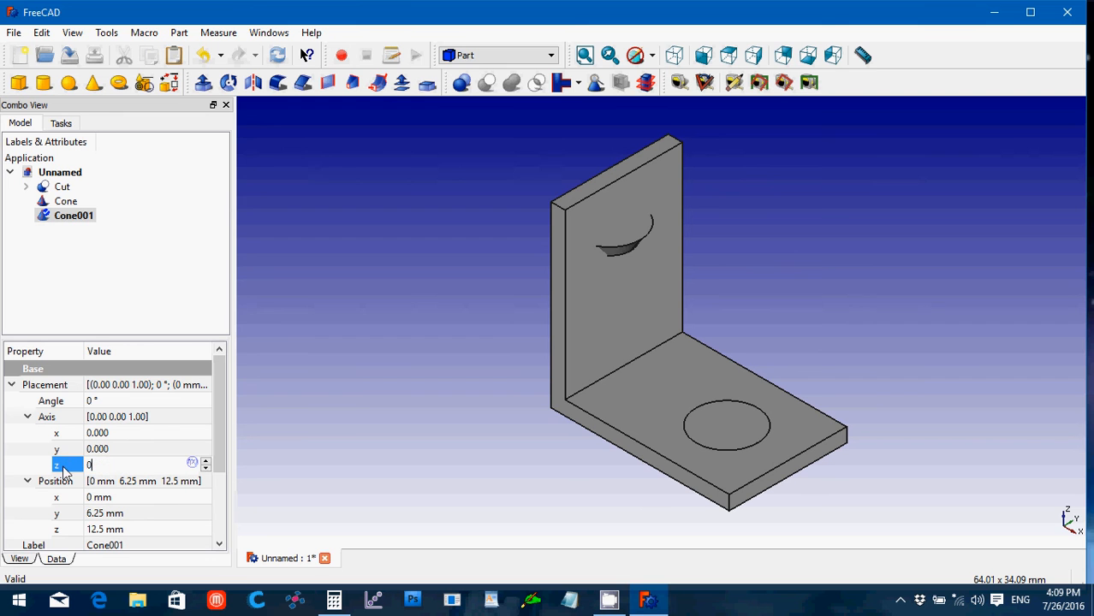
left_click(120, 453)
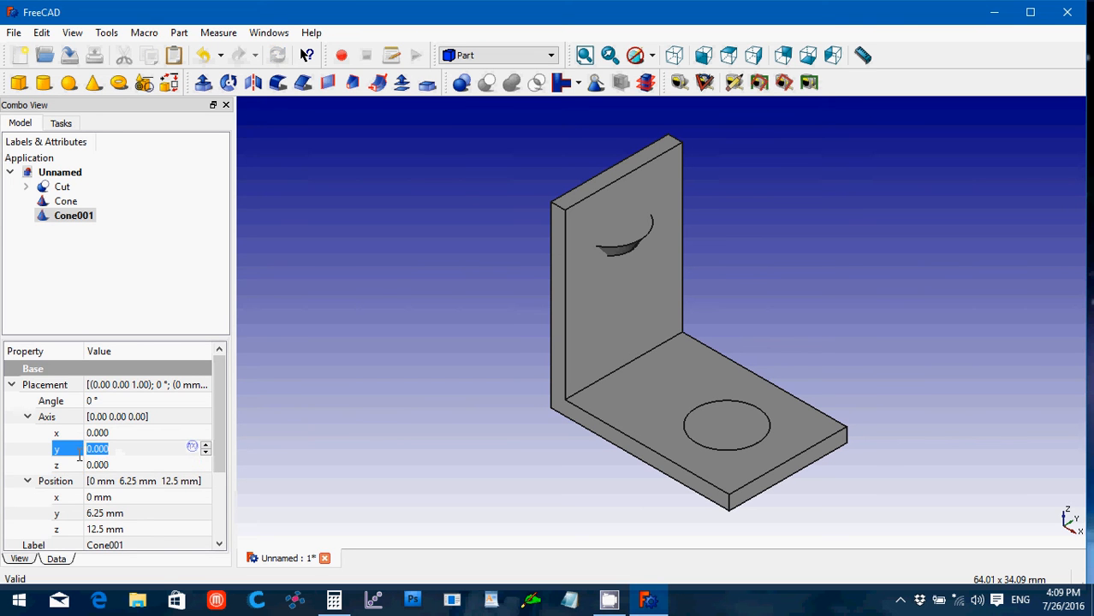
type("1")
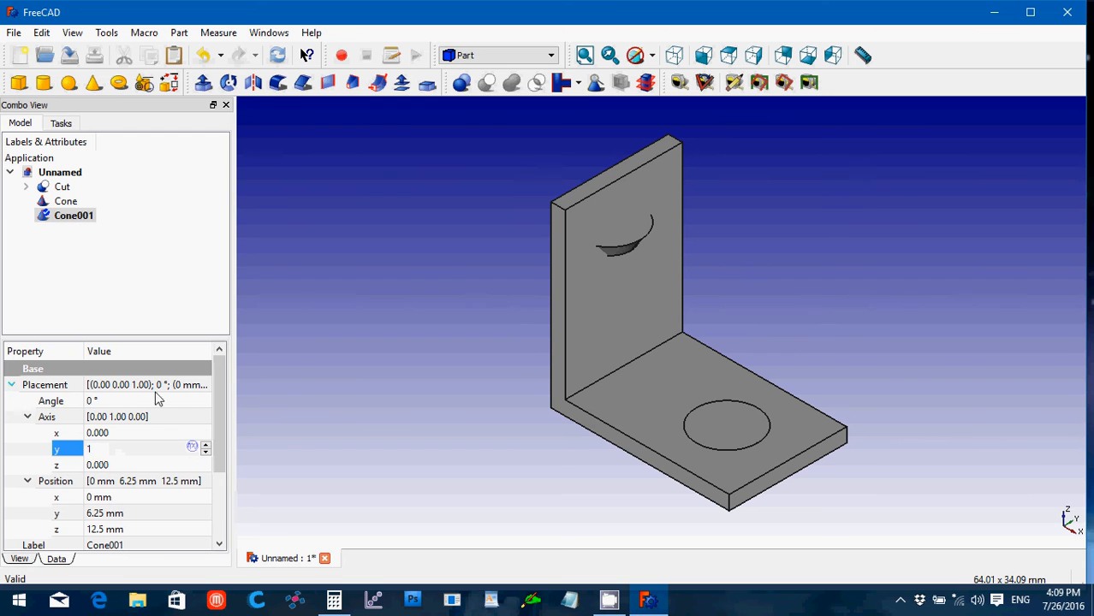
left_click(135, 403)
left_click_drag(135, 404, 71, 409)
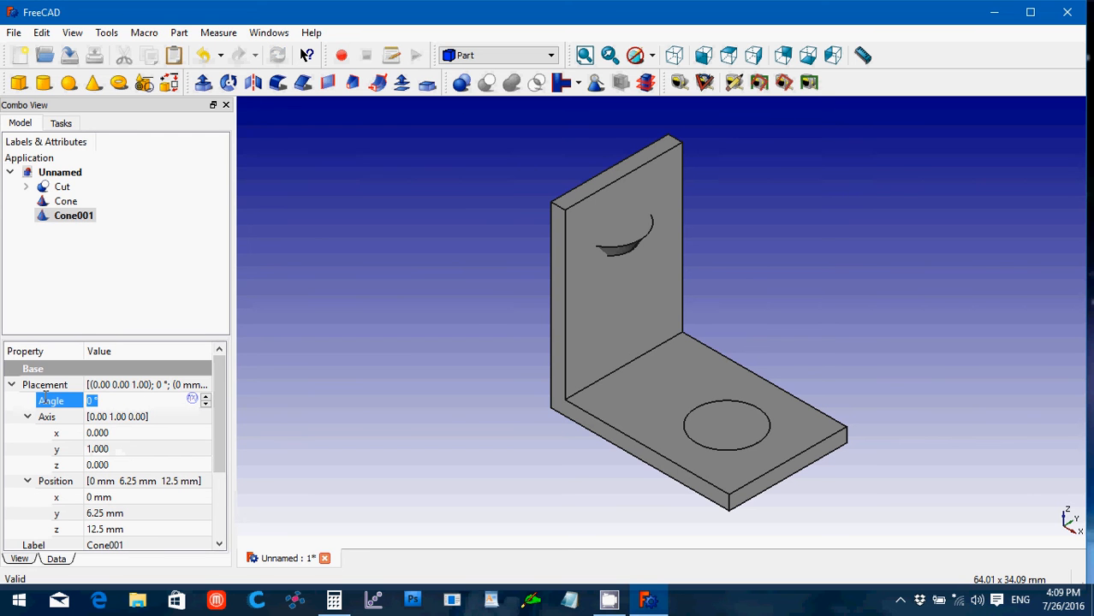
type("90")
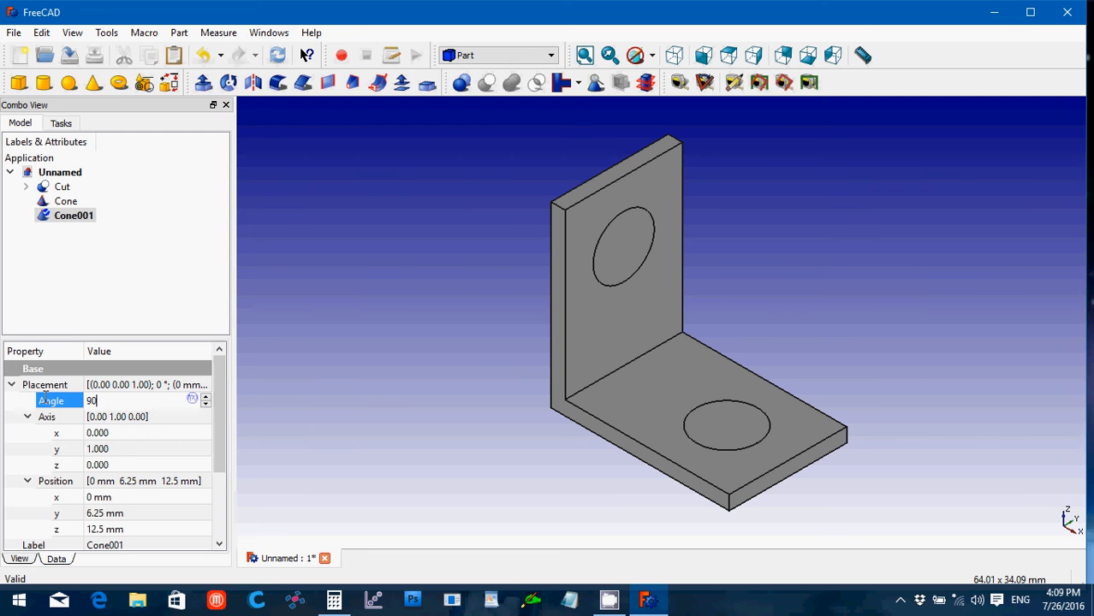
left_click(391, 376)
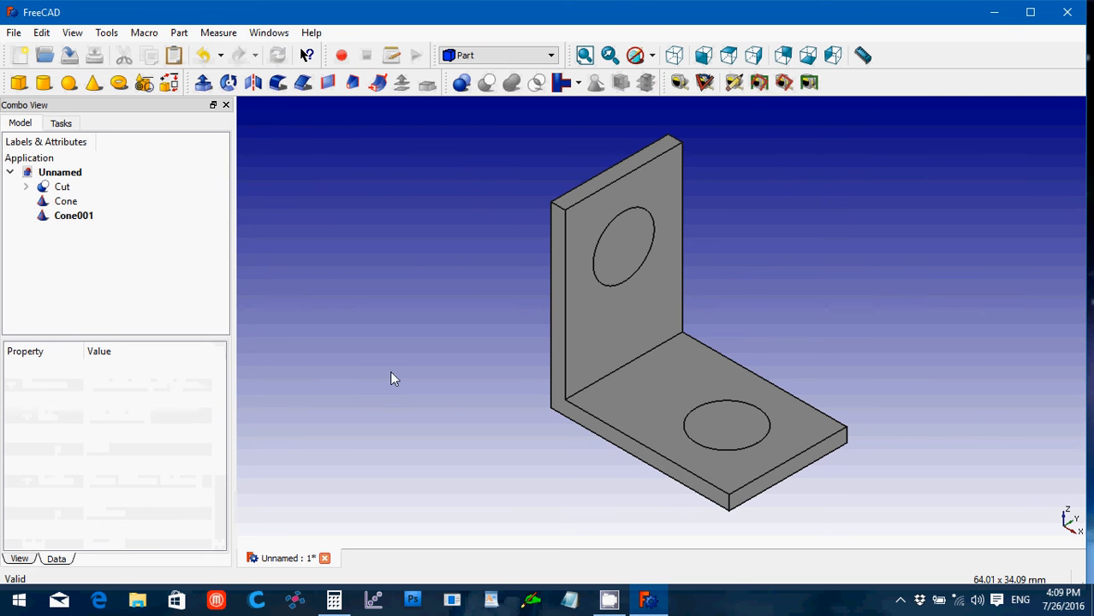
Cut the original cone and the rotated copy out of the bracket in two Boolean cuts, forming a countersunk hole in each leg
left_click(65, 187)
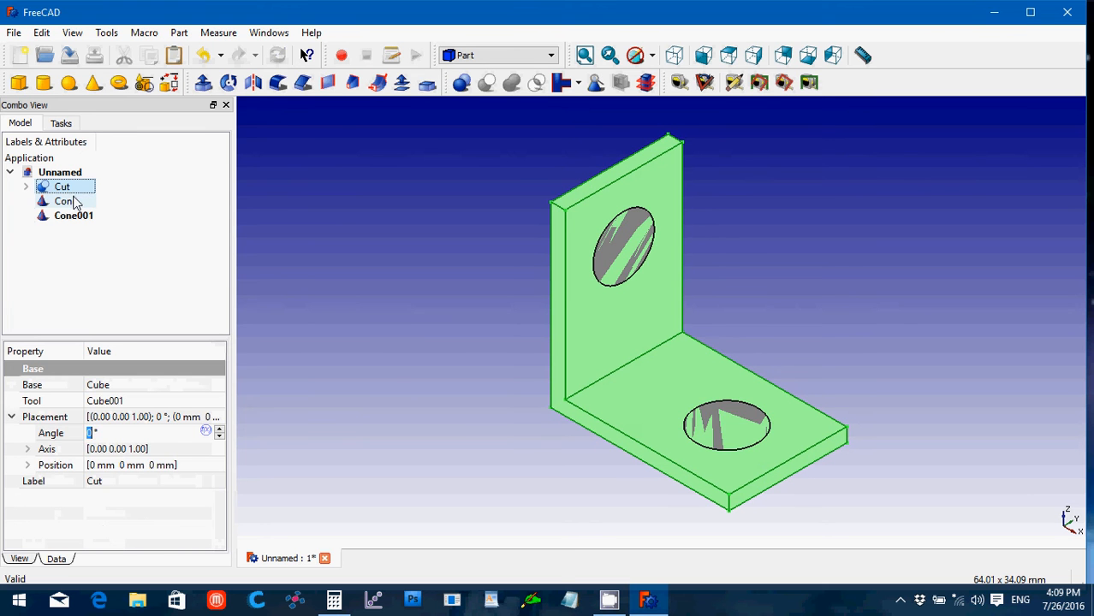
left_click(76, 202, "ctrl")
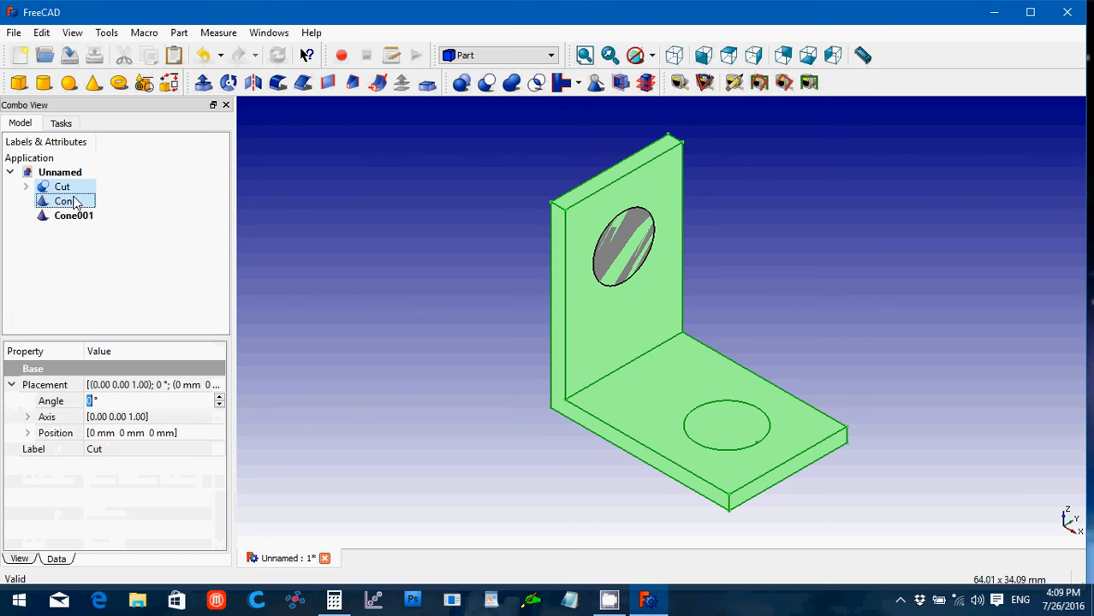
left_click(488, 85)
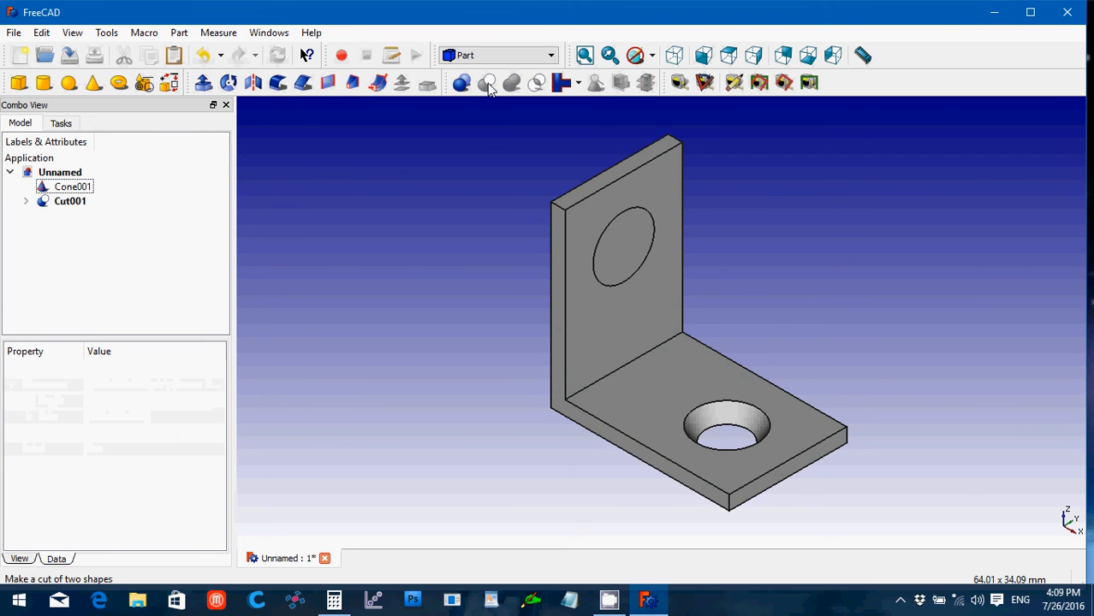
left_click(70, 201)
left_click(73, 188, "ctrl")
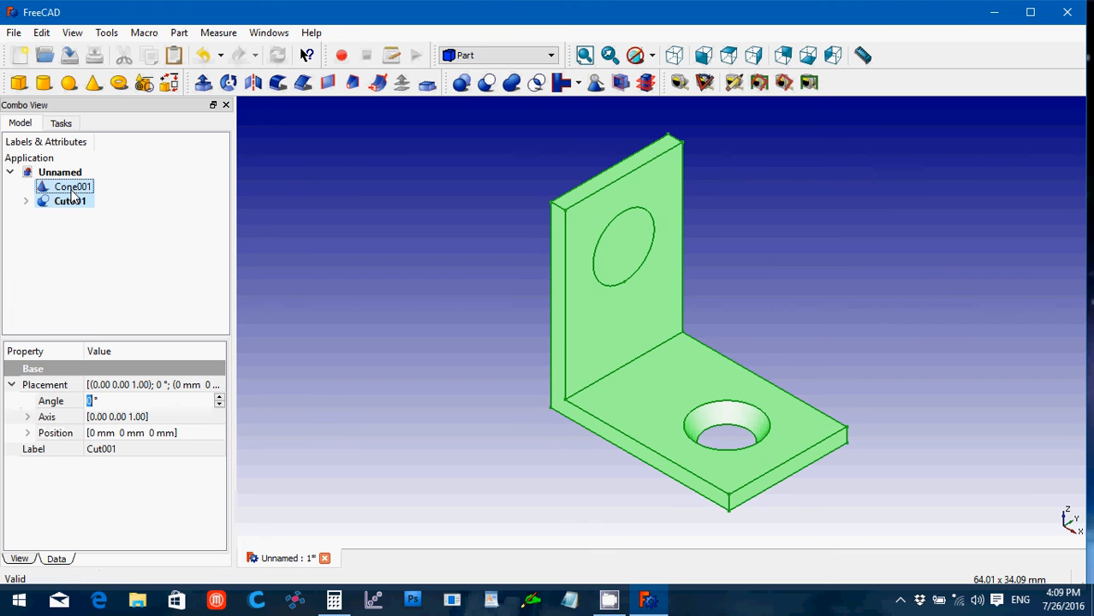
left_click(485, 83)
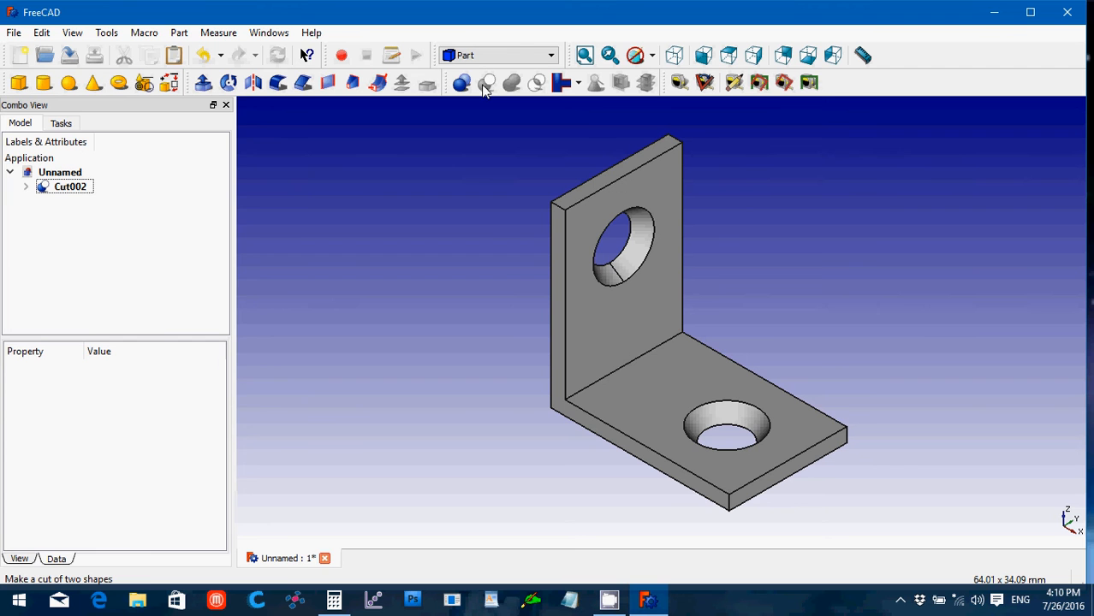
Fillet the bracket's inner and outer bend edges with a 2 mm radius
left_click(625, 369)
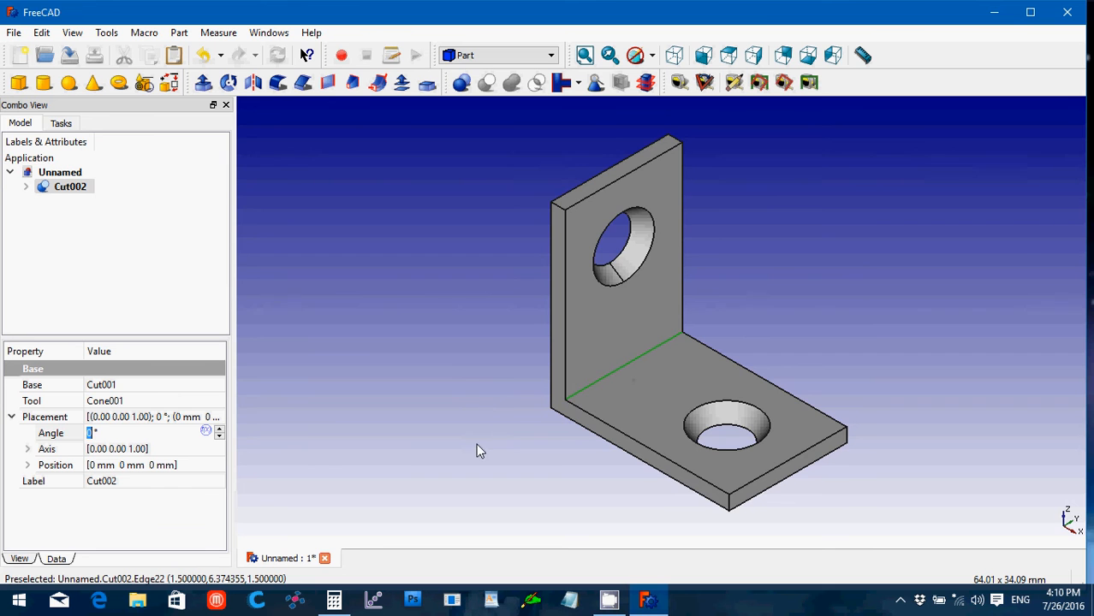
middle_click_drag(491, 439, 602, 394)
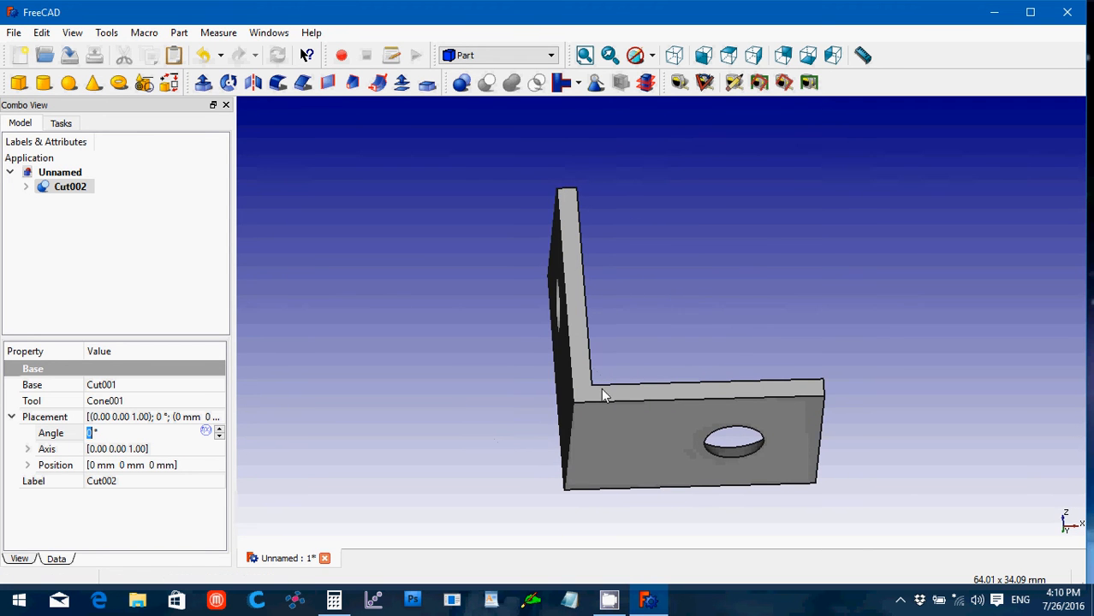
left_click(568, 442)
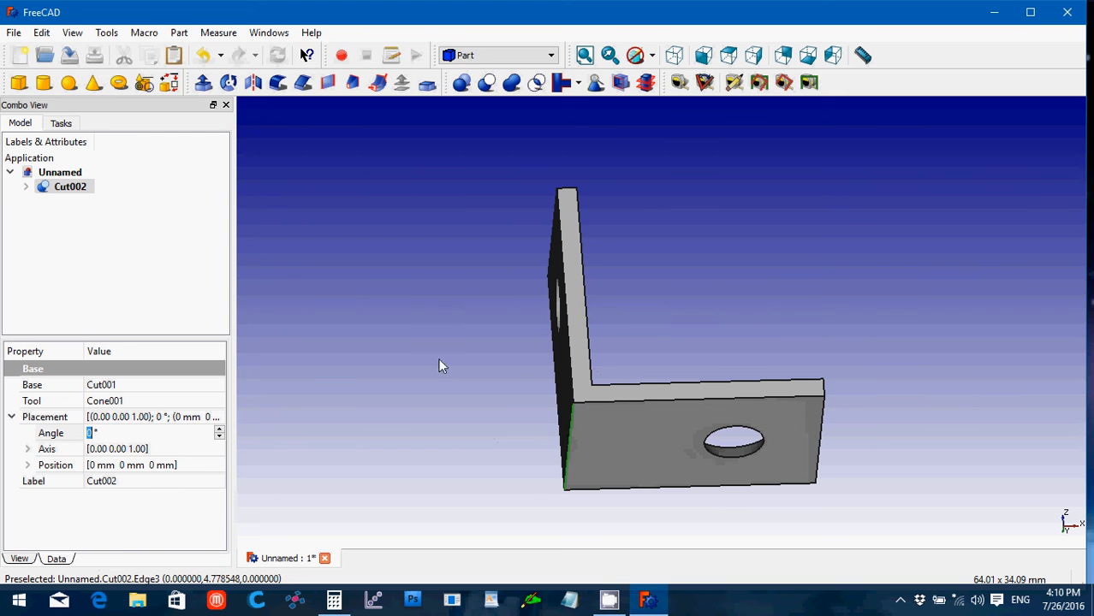
left_click(278, 83)
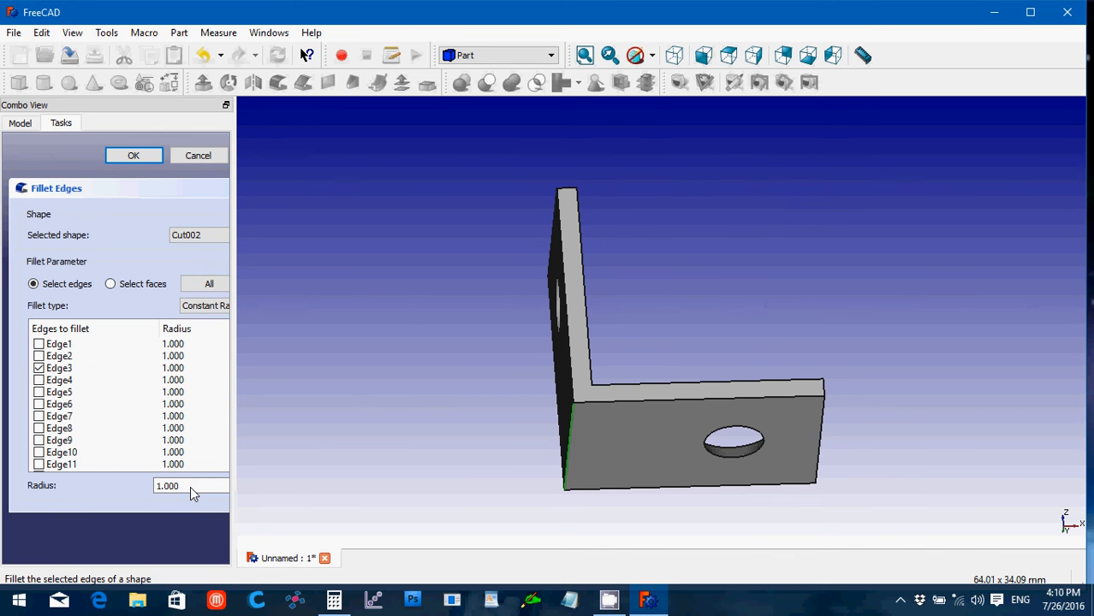
left_click_drag(190, 486, 155, 486)
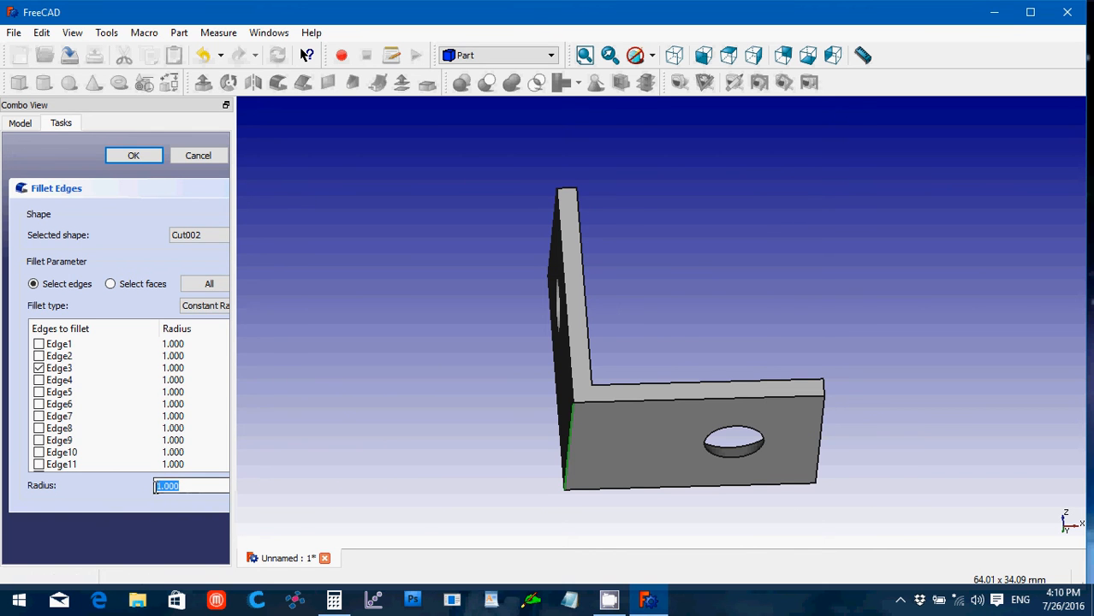
type("2")
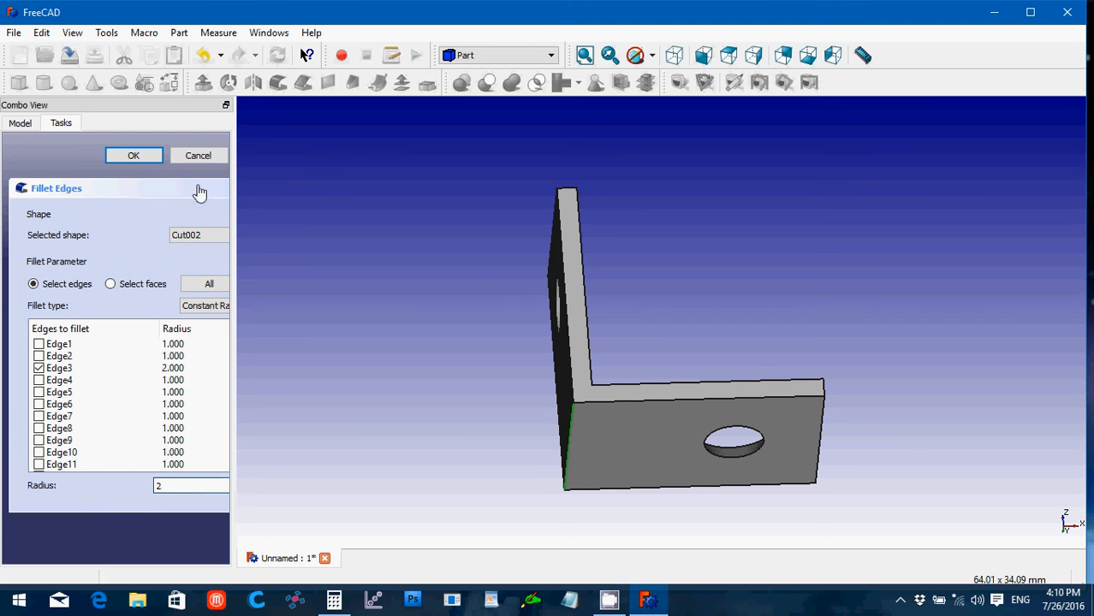
left_click(137, 157)
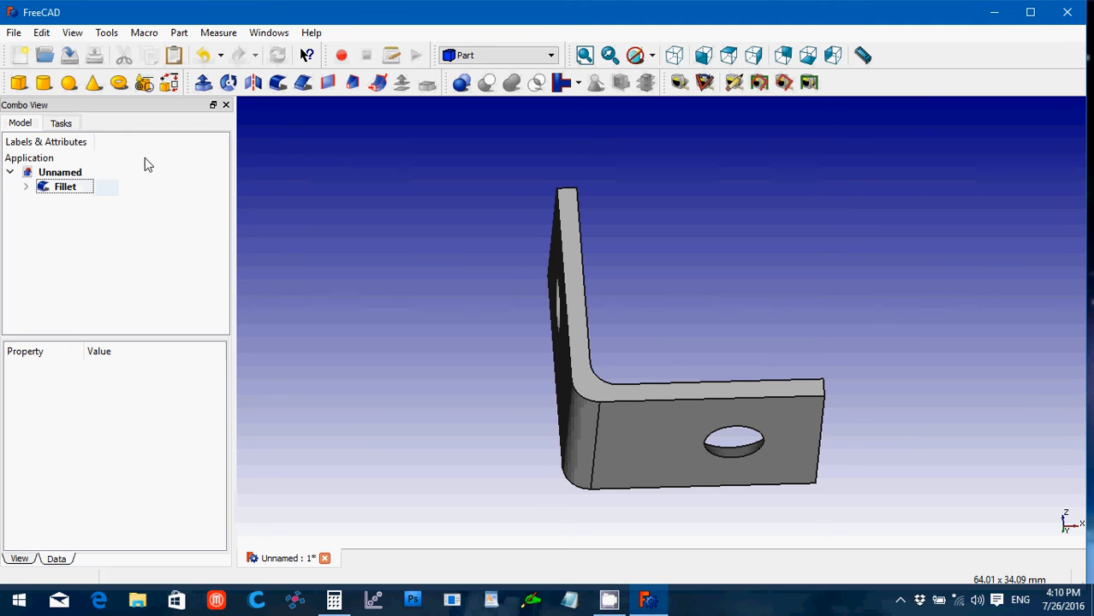
Return to the isometric view and hide the filleted bracket
left_click(674, 57)
left_click(406, 322)
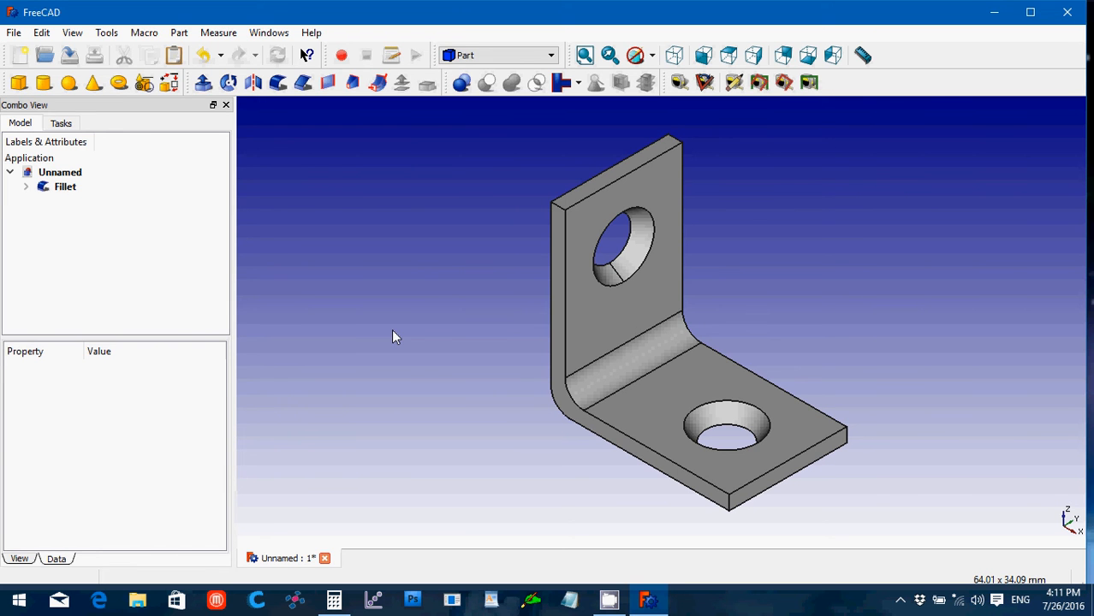
left_click(58, 190)
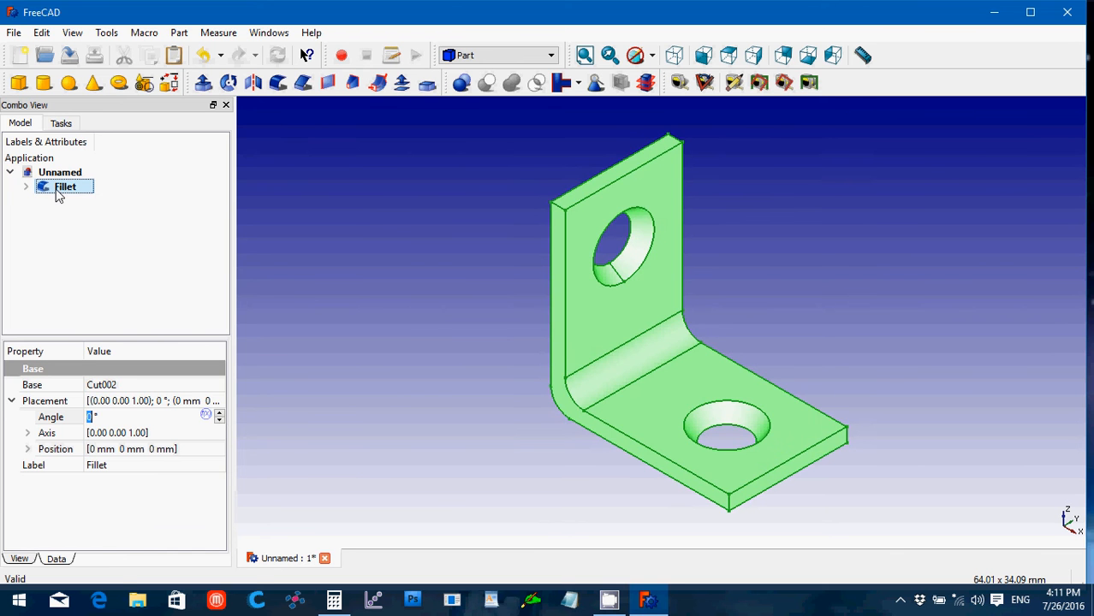
key("space")
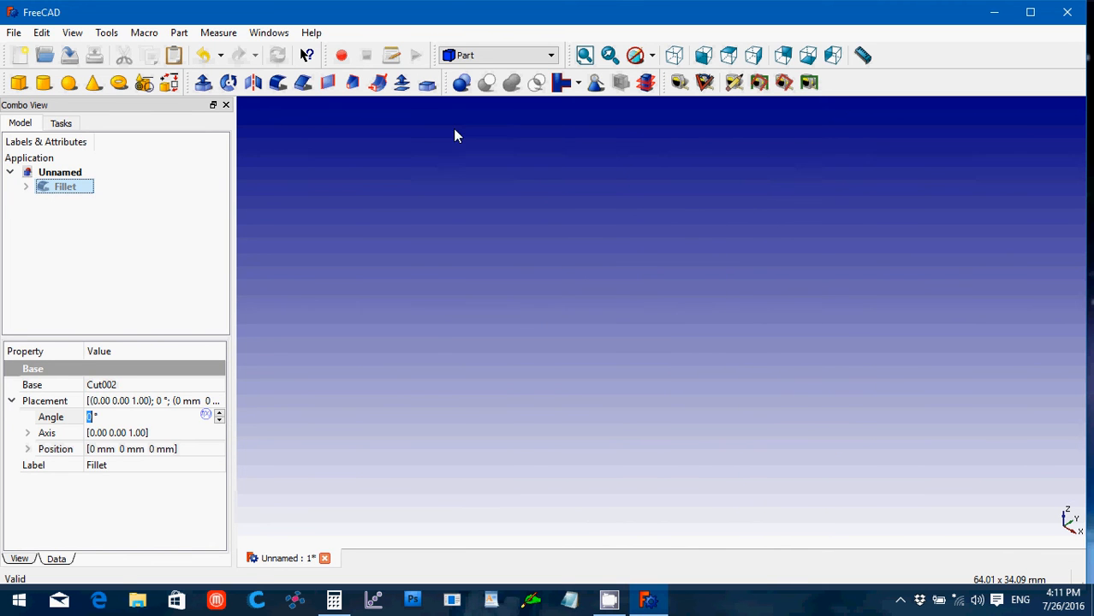
Switch to the Part Design workbench and create a new sketch on the XZ plane
left_click(469, 56)
scroll(478, 68, "up", 1)
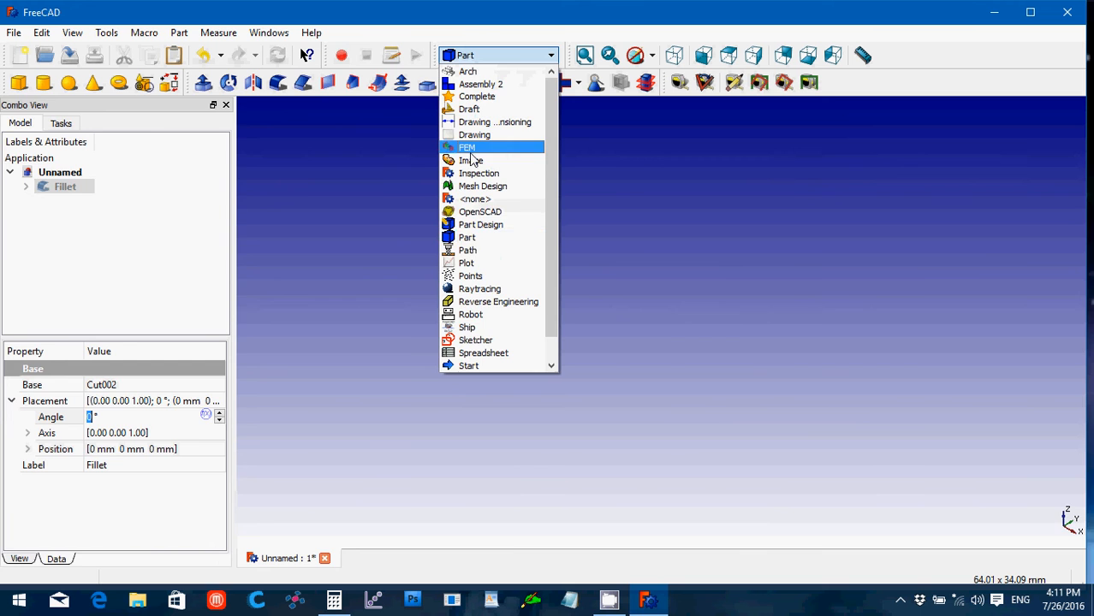
left_click(487, 224)
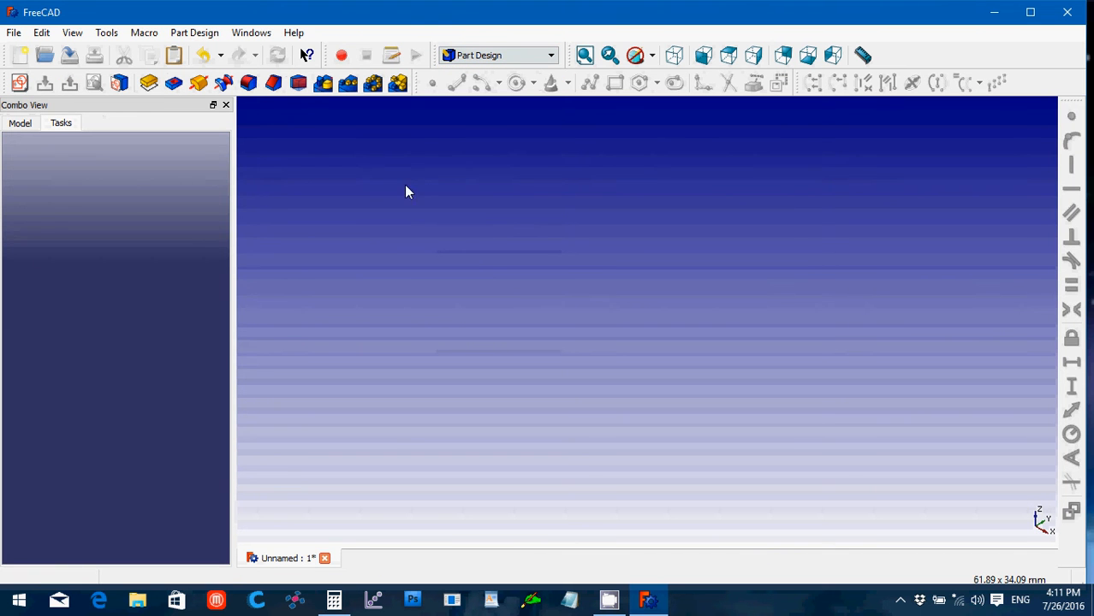
left_click(20, 83)
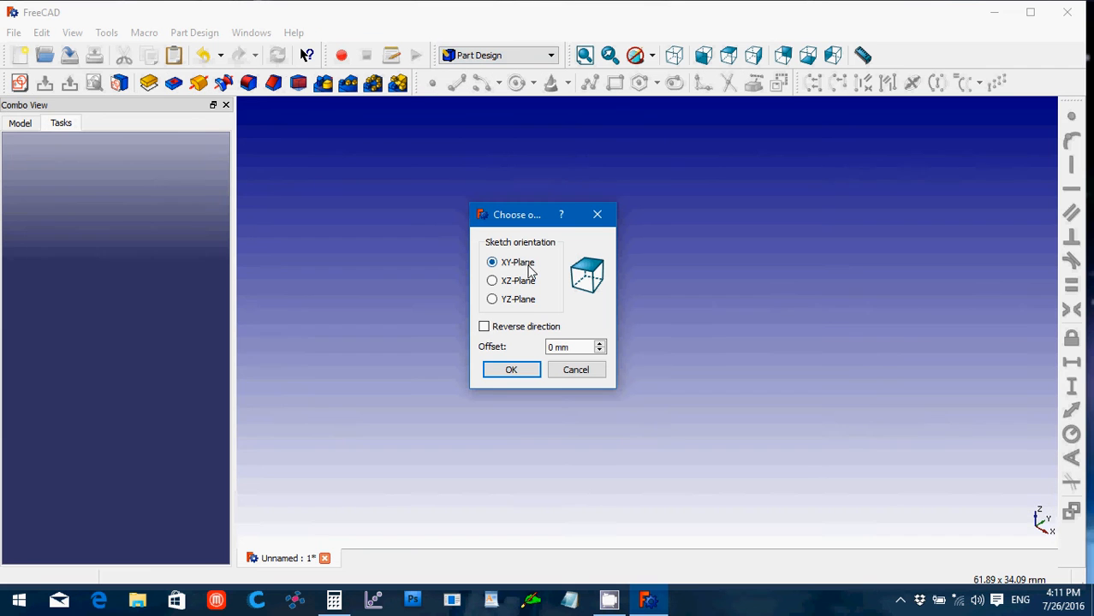
left_click(492, 283)
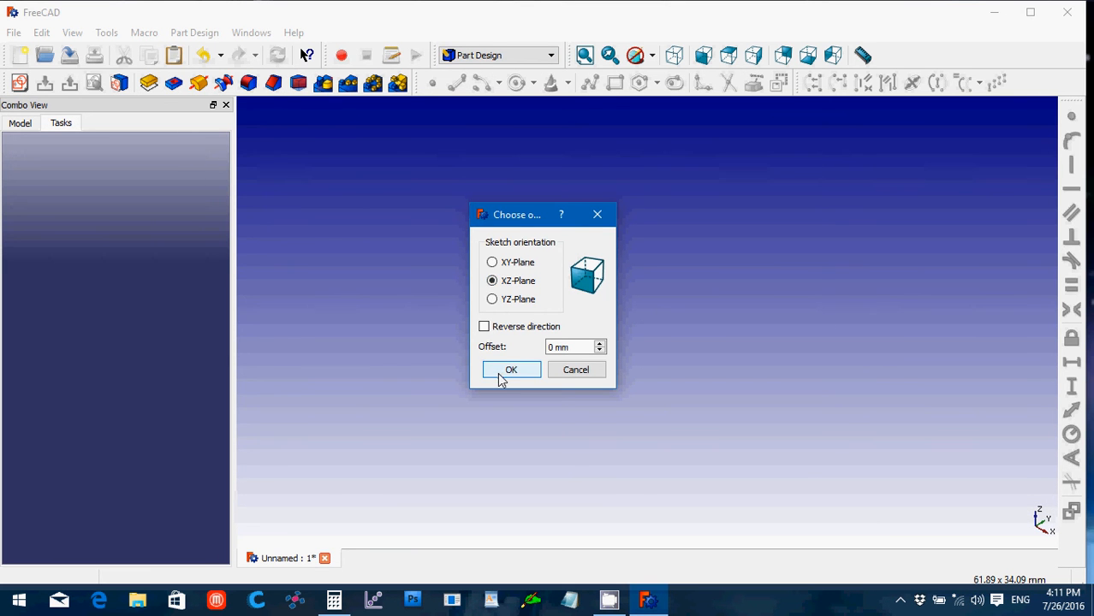
left_click(505, 372)
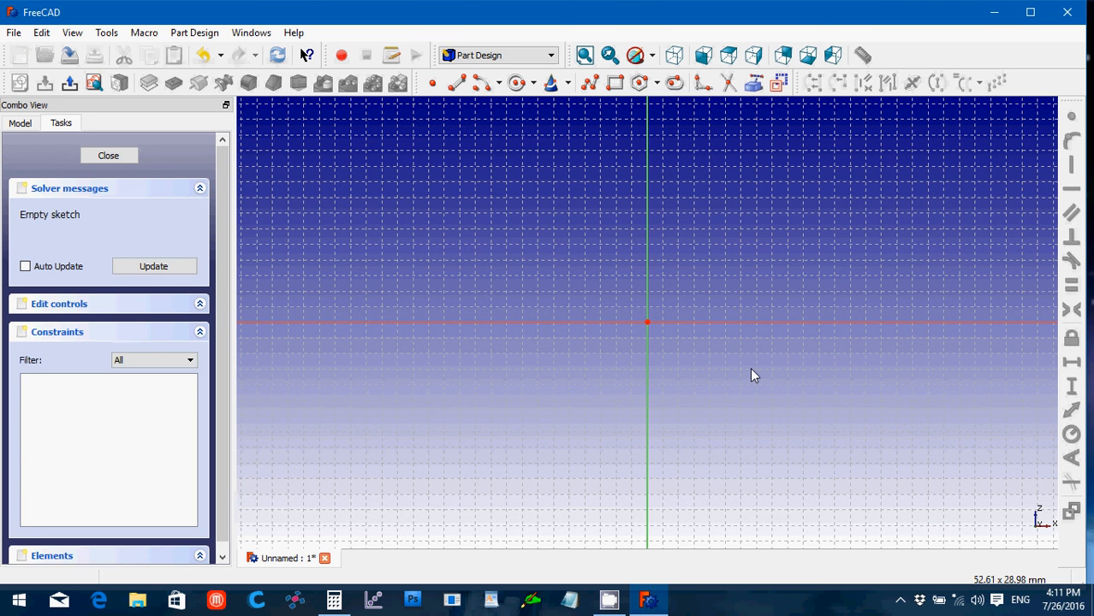
Sketch a rectangle about 1.5 by 13.9 mm on the vertical axis and one about 14.5 by 1.5 mm along the horizontal axis, fixing its far corner there
left_click(616, 83)
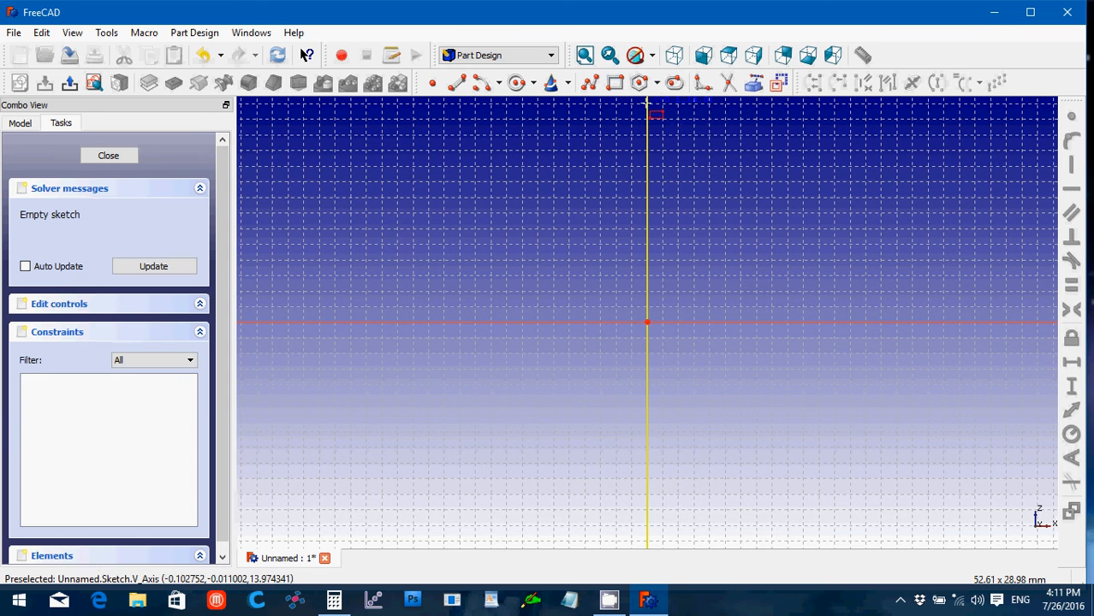
left_click(647, 104)
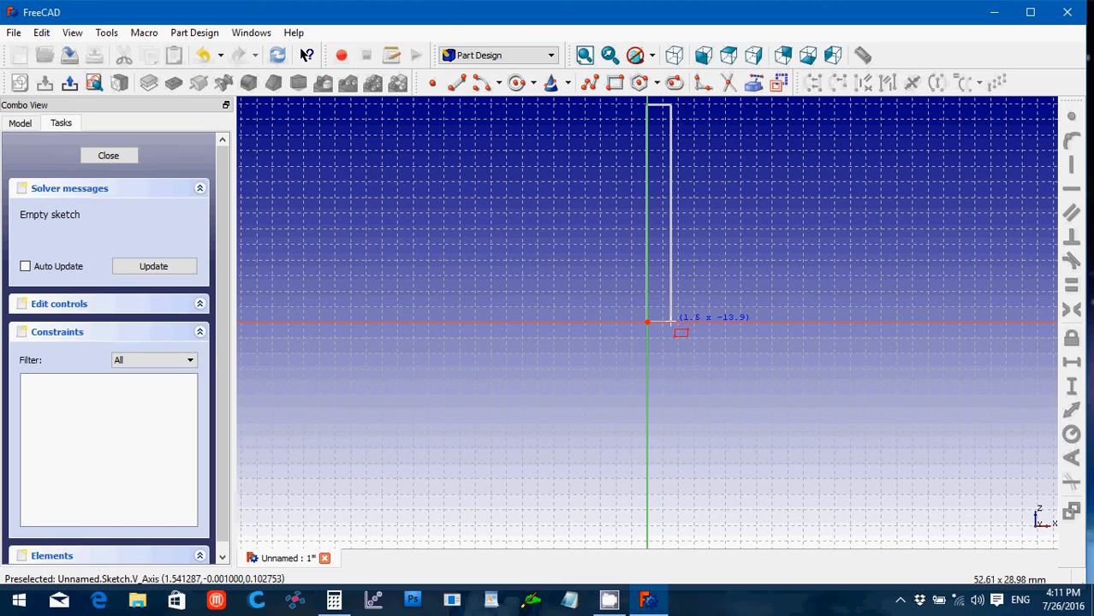
left_click(672, 323)
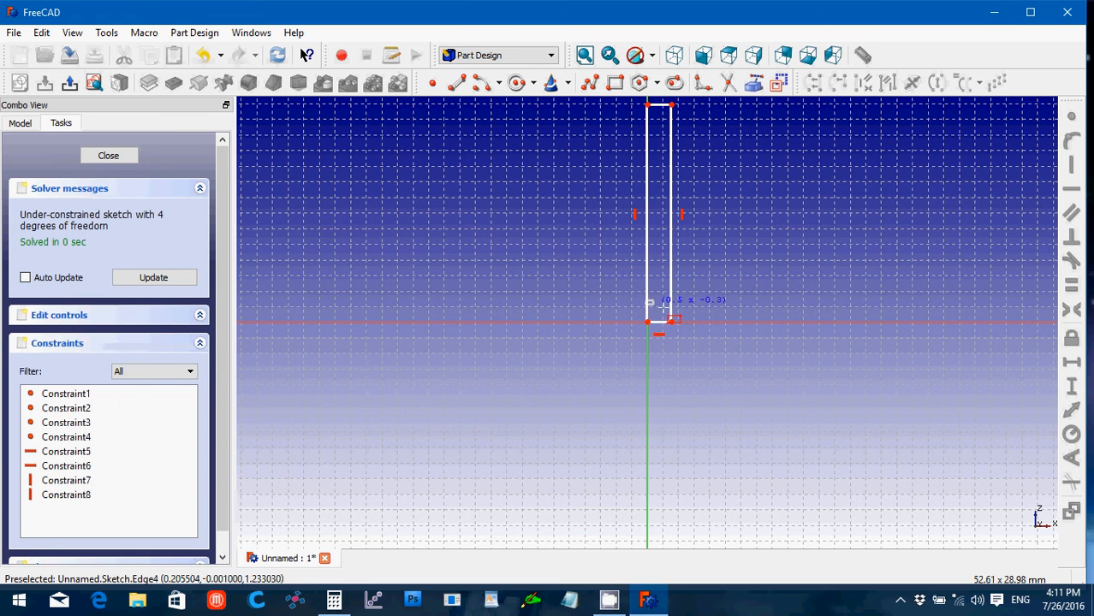
left_click(648, 301)
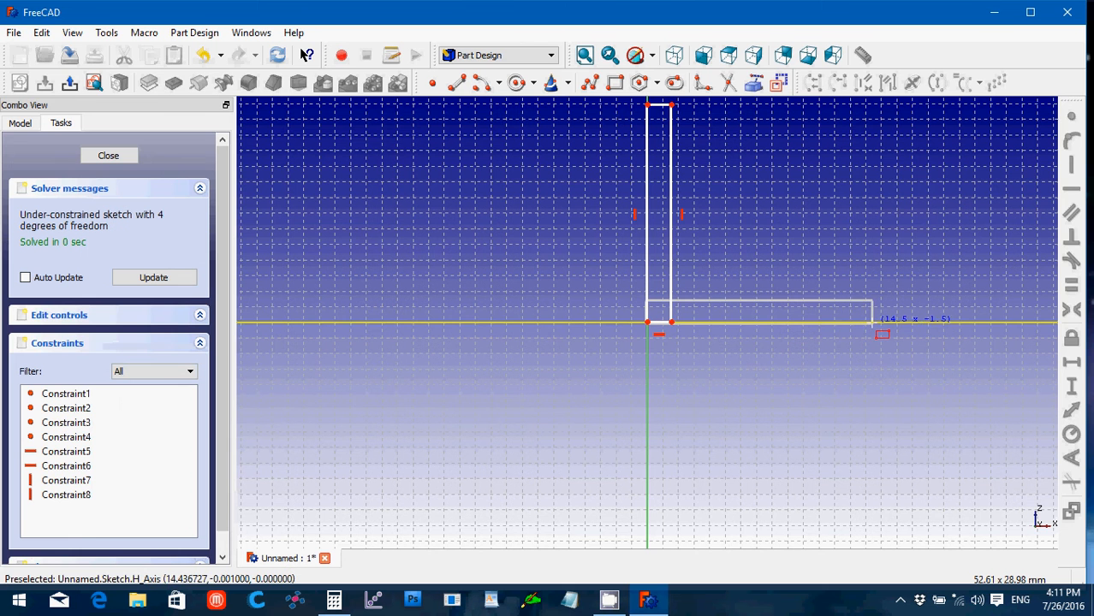
left_click(872, 323)
right_click(872, 325)
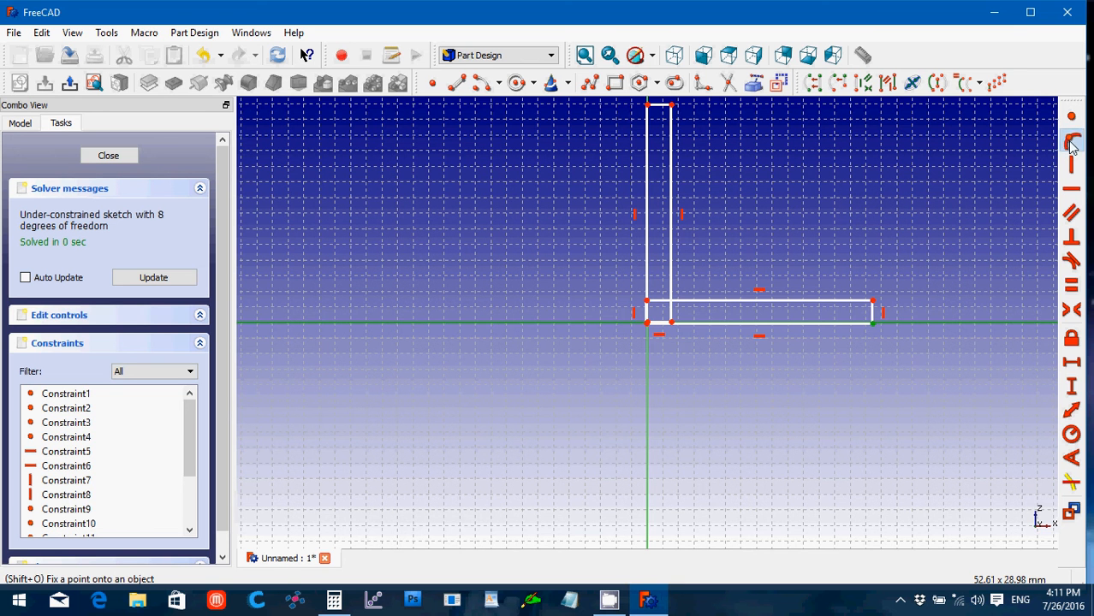
left_click(1071, 144)
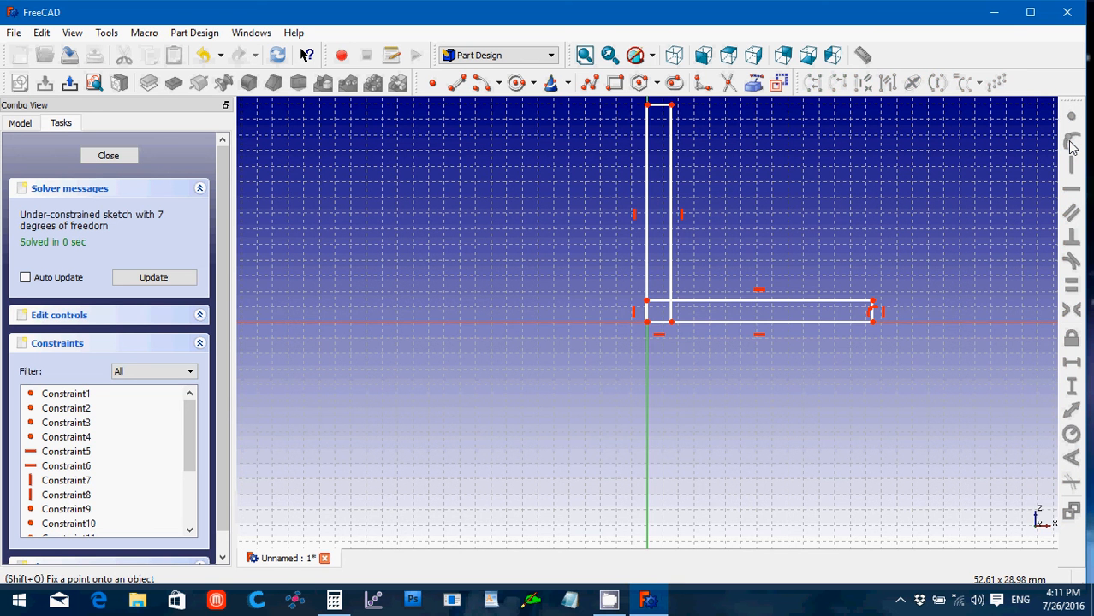
Try a coincident constraint between the lower rectangle's upper-left corner and the origin, and undo it
left_click(648, 324)
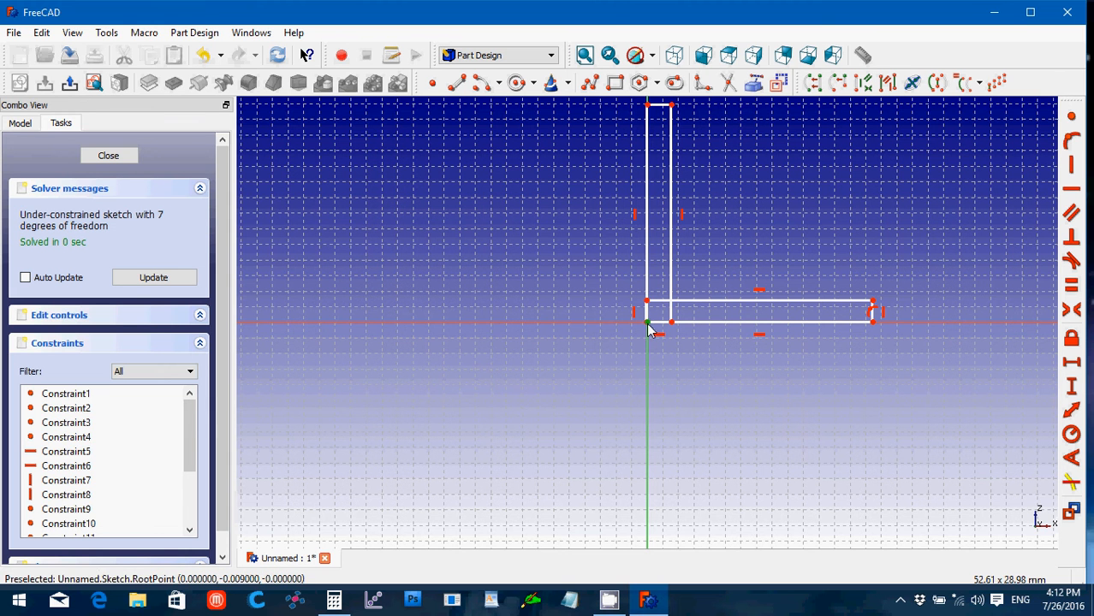
left_click(647, 303)
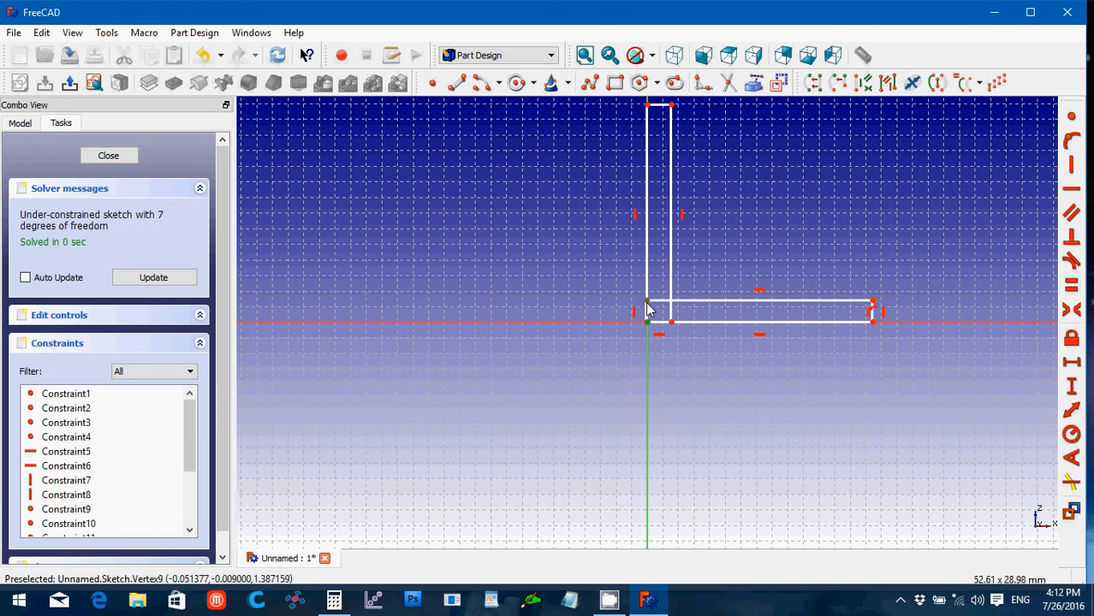
left_click(1079, 113)
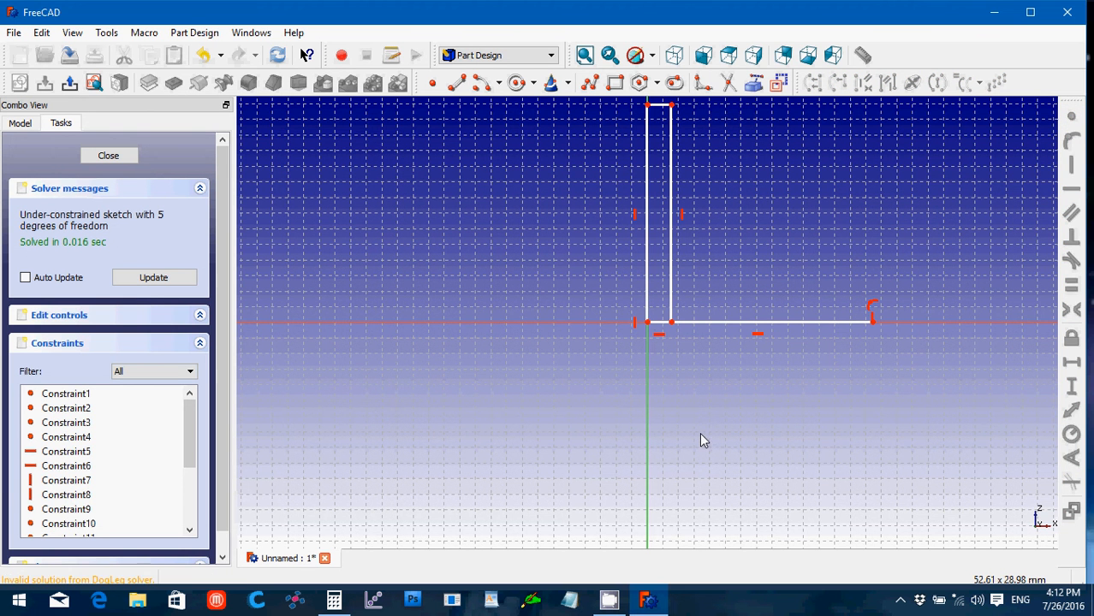
key("ctrl+z")
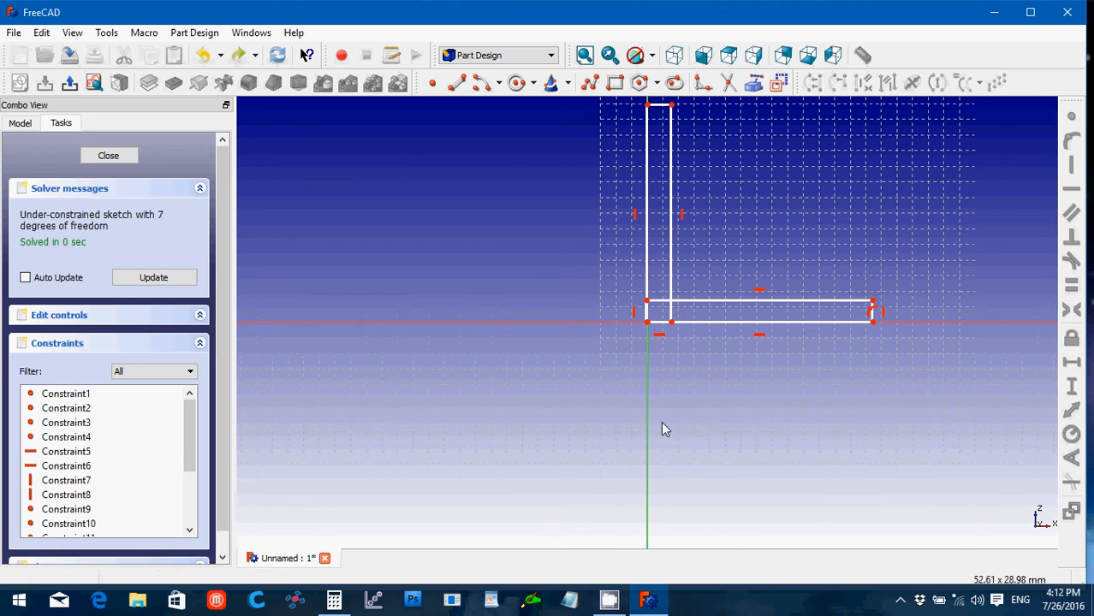
Try a point-on-object constraint on the corner points near the origin and leave the sketch
left_click(647, 332)
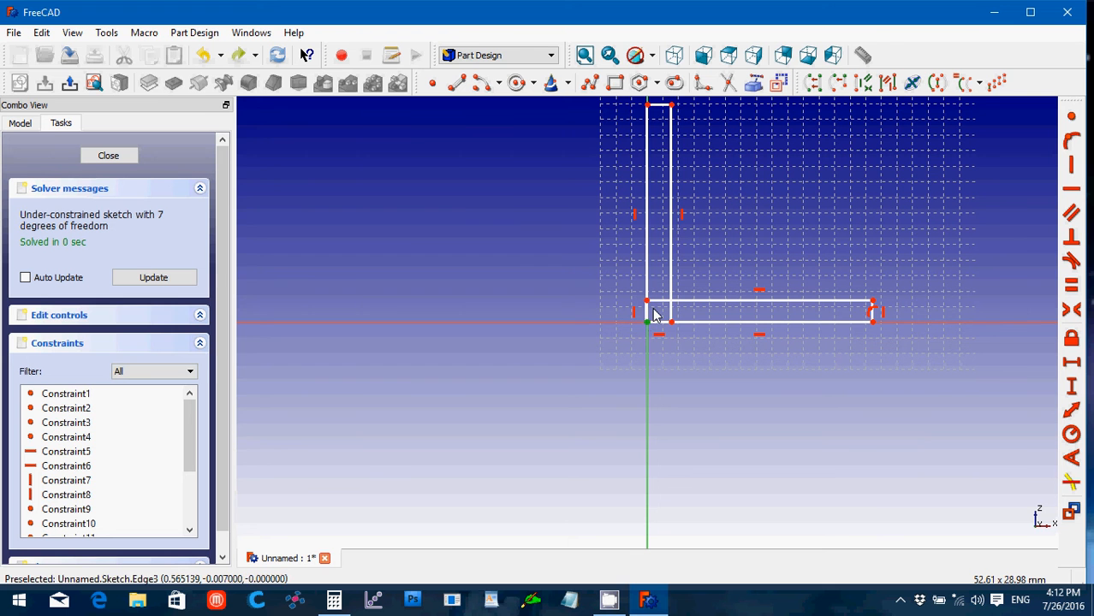
left_click(648, 306)
left_click(1070, 142)
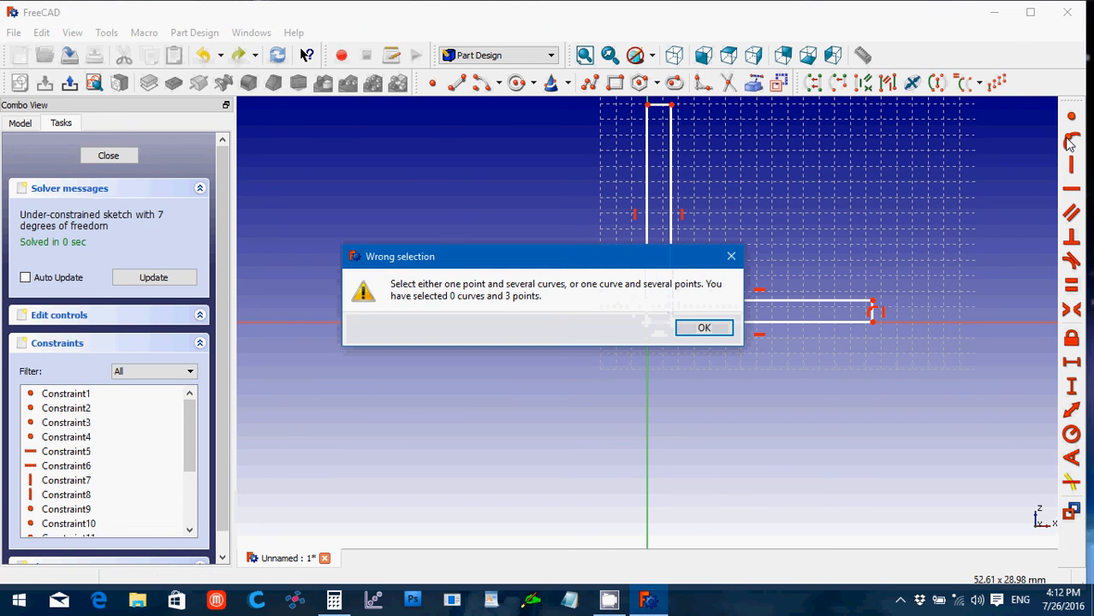
left_click(706, 330)
left_click(562, 334)
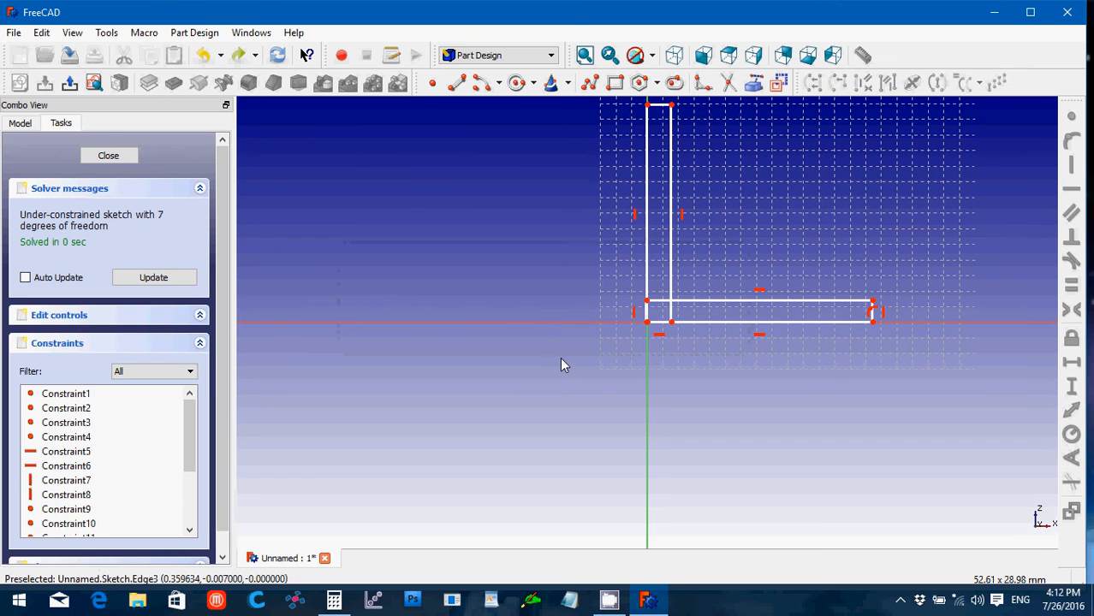
key("Escape")
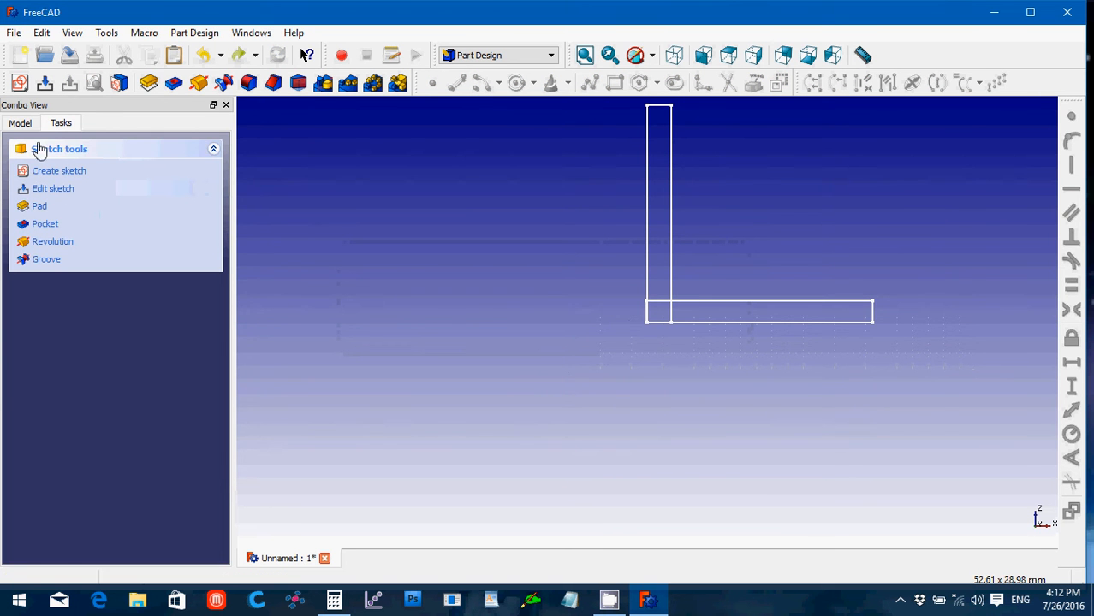
Reopen the sketch with the two rectangles for editing
left_click(20, 123)
left_click(63, 203)
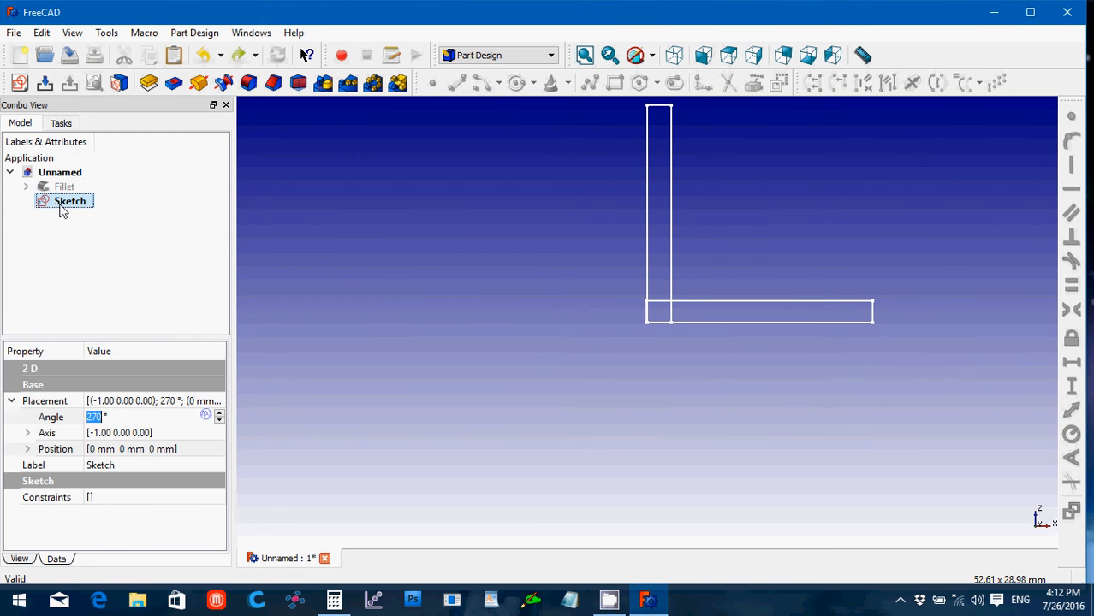
double_click(61, 206)
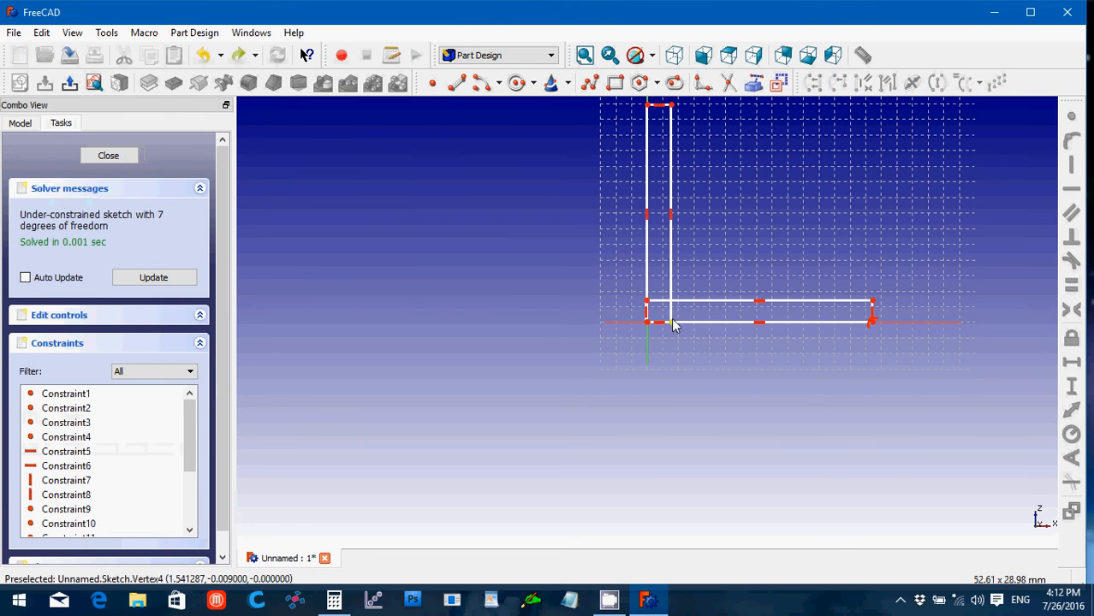
Raise the upright rectangle's lower edge above the lower rectangle and make its lower-left corner coincident with the lower rectangle's upper-left corner
left_click_drag(671, 322, 673, 283)
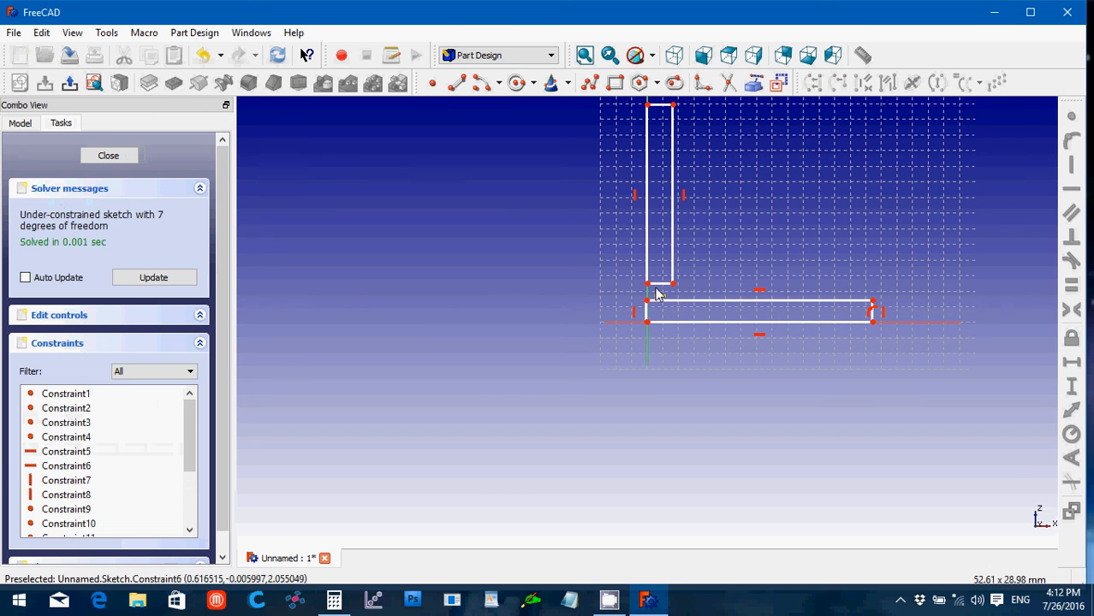
left_click(647, 284)
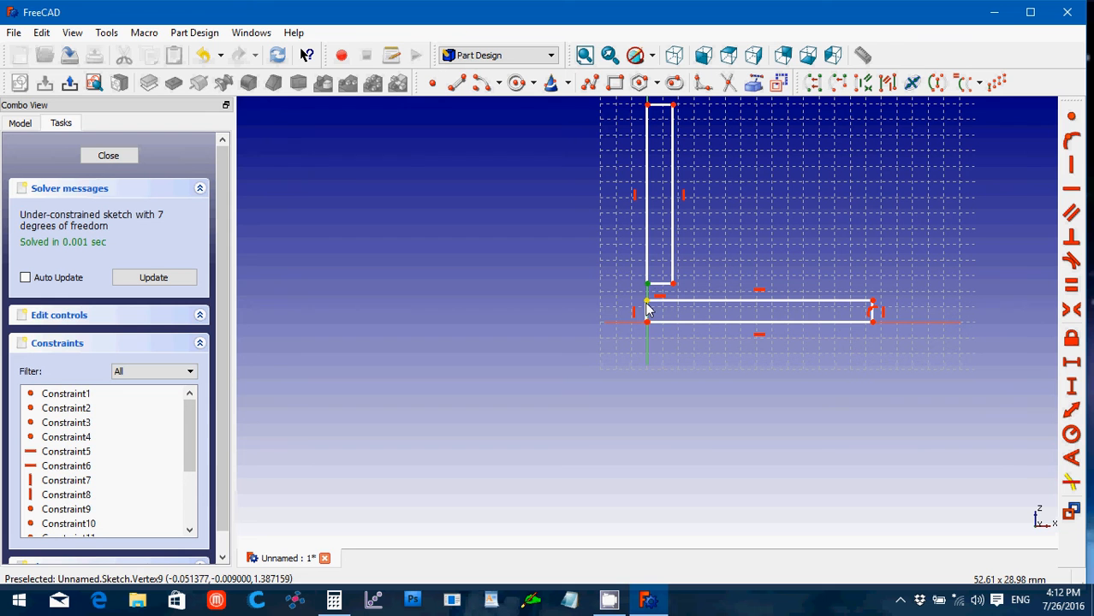
left_click(647, 301)
left_click(1071, 118)
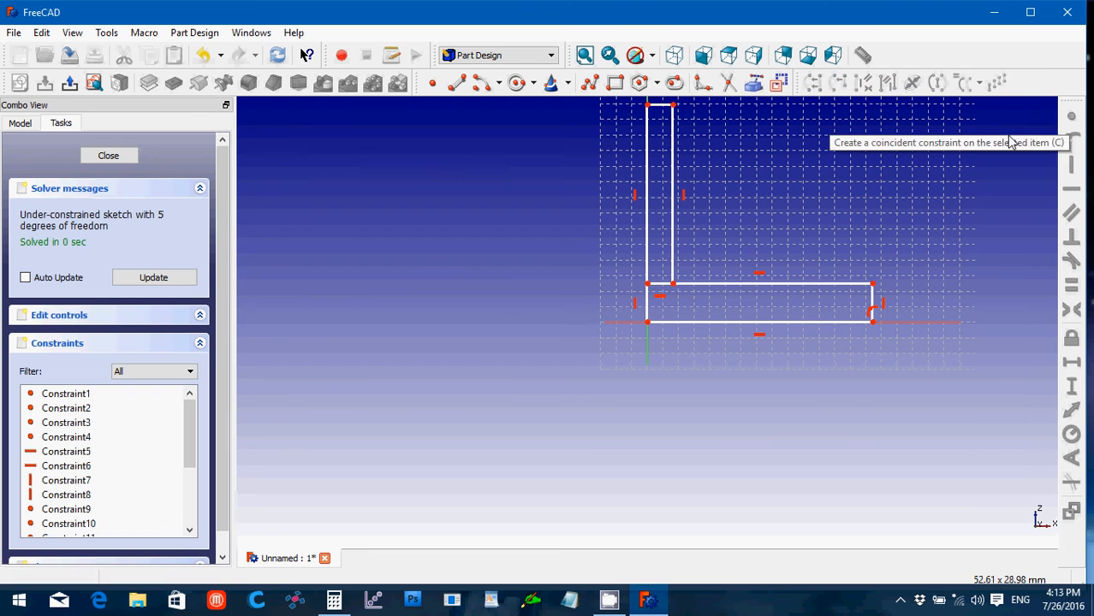
Try to constrain the upright's lower-right corner onto the lower rectangle's upper edge and trim the edge between the upright's sides
left_click(673, 285)
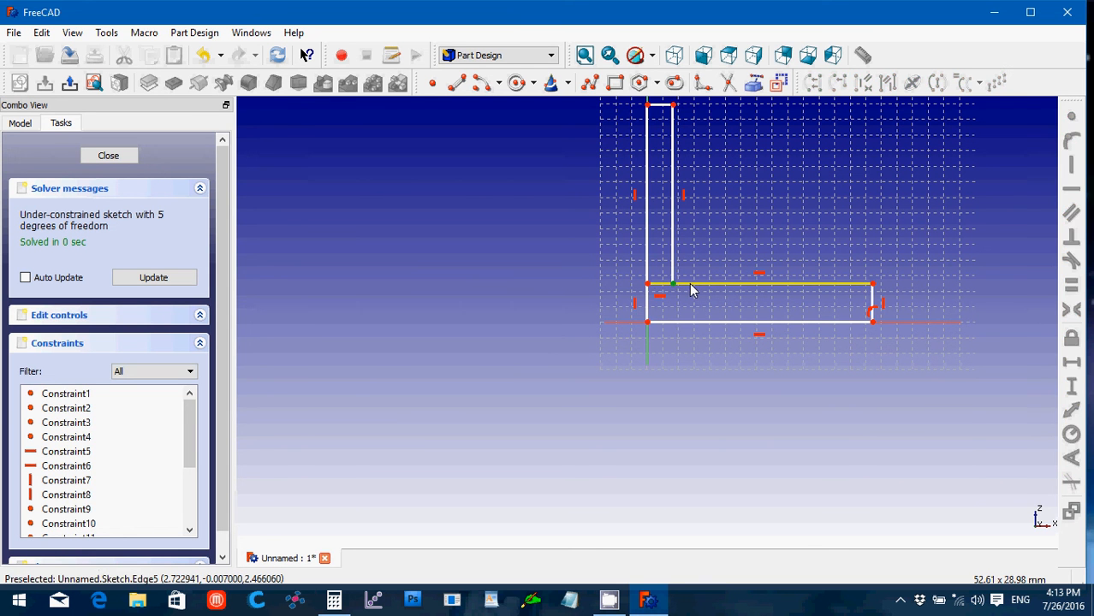
left_click(690, 284)
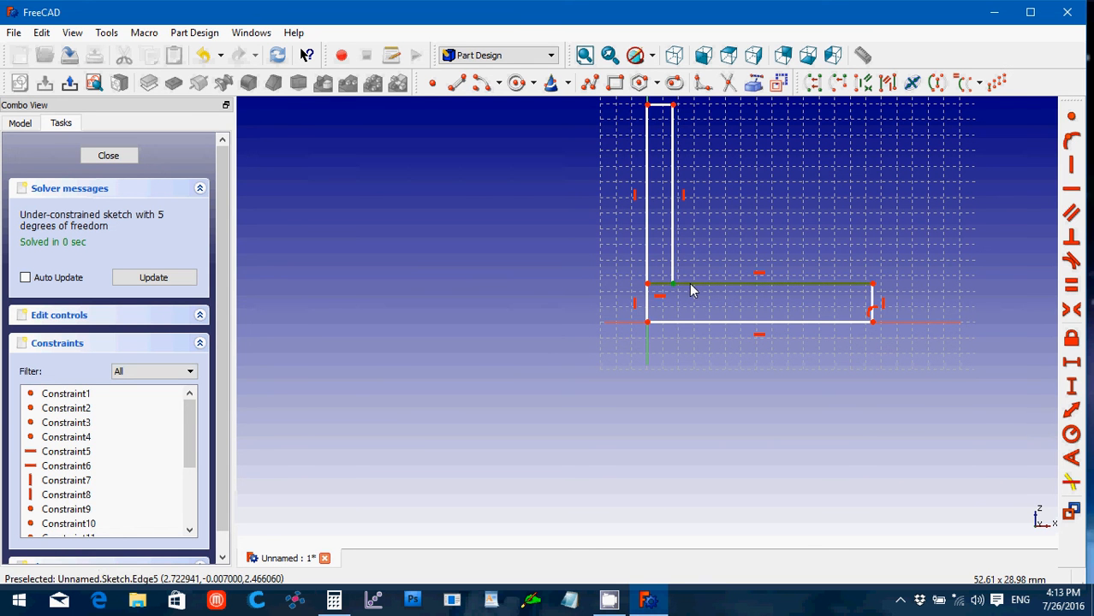
left_click(1071, 142)
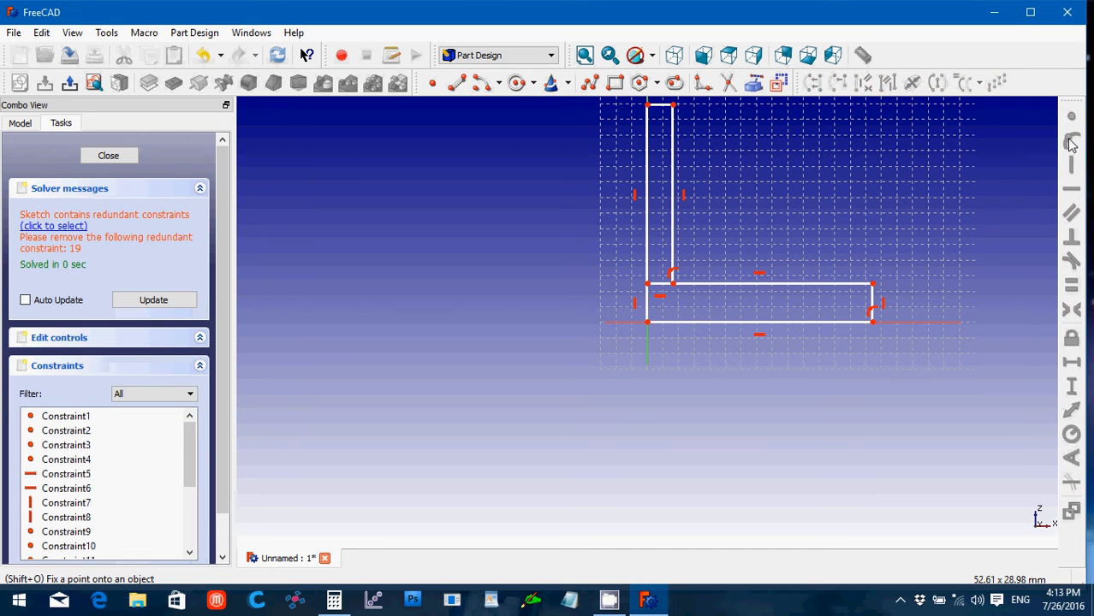
left_click(728, 83)
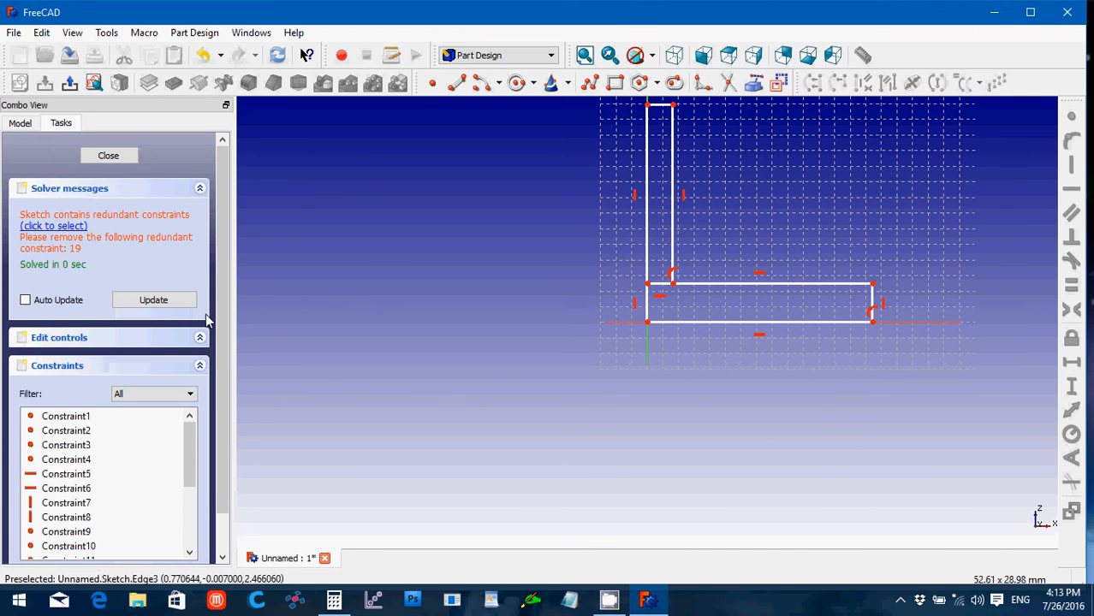
scroll(226, 302, "down", 1)
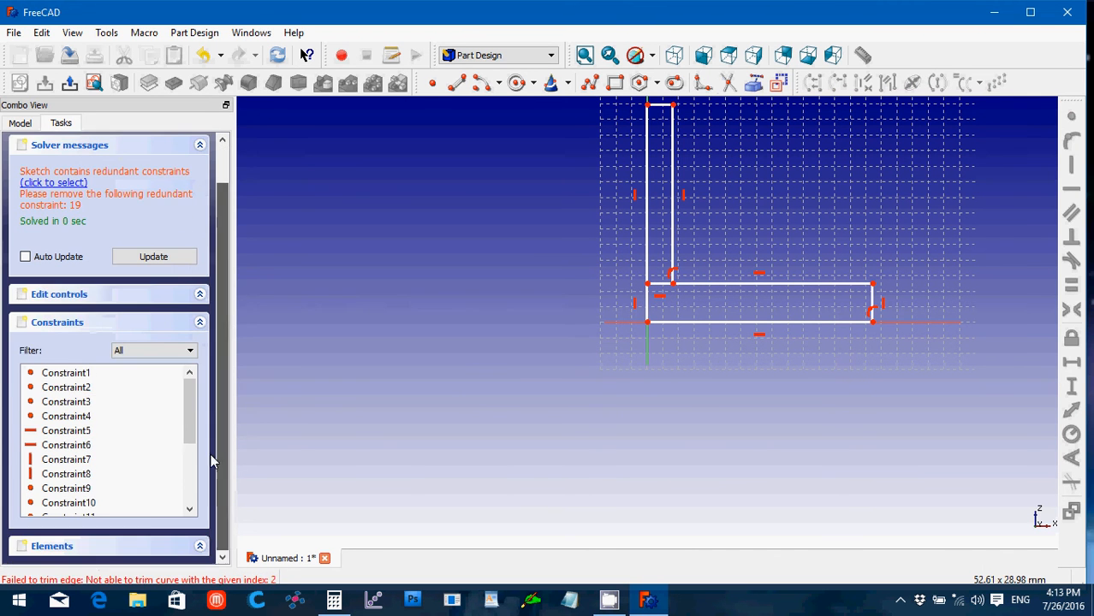
scroll(190, 441, "down", 3)
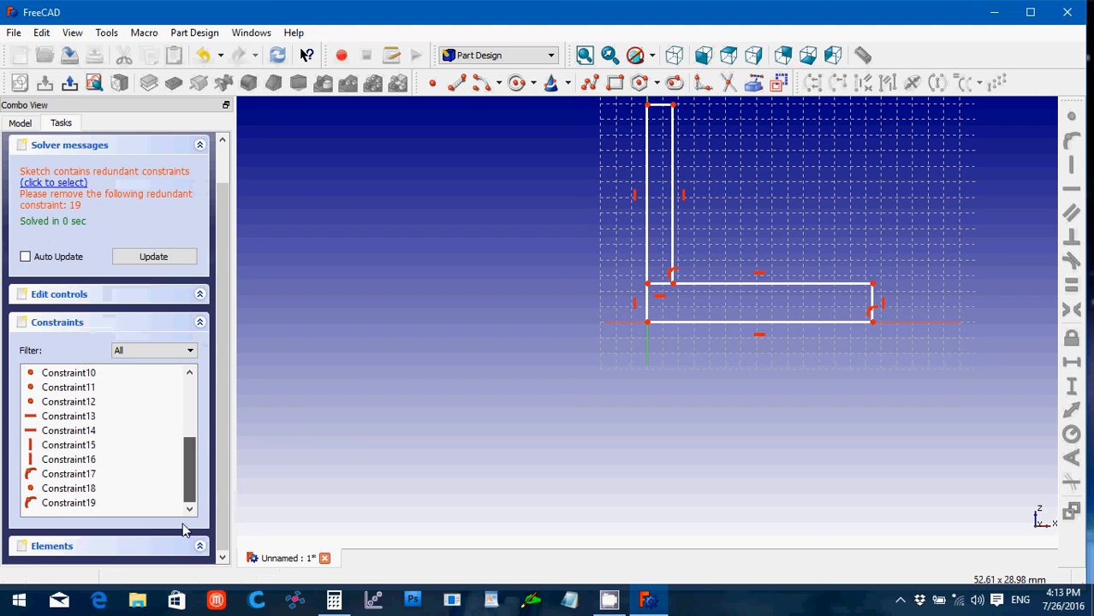
left_click(92, 504)
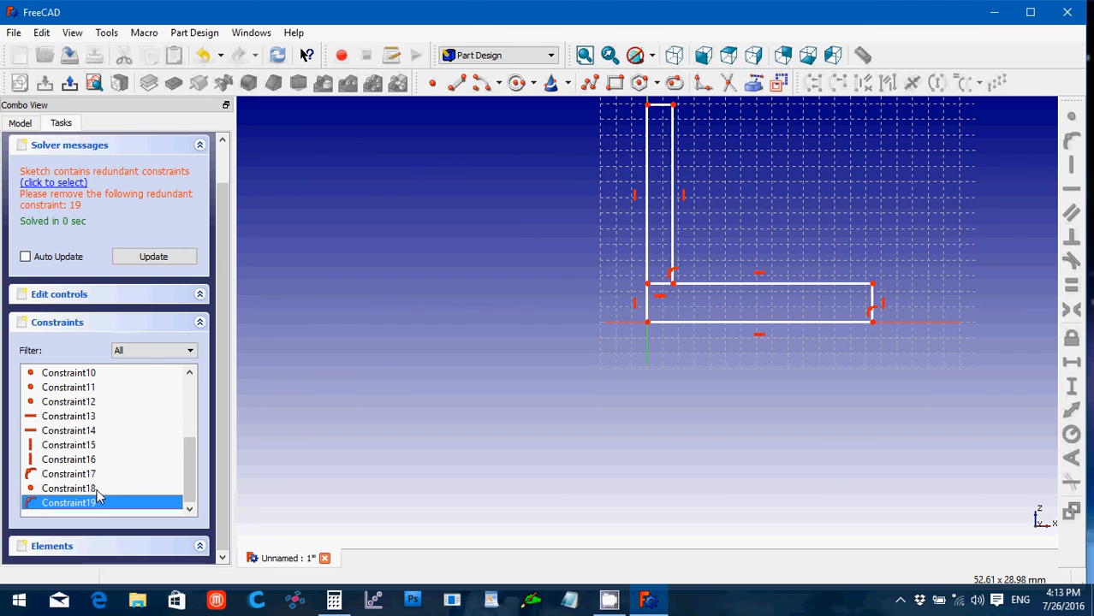
left_click_drag(97, 501, 524, 241)
key("Escape")
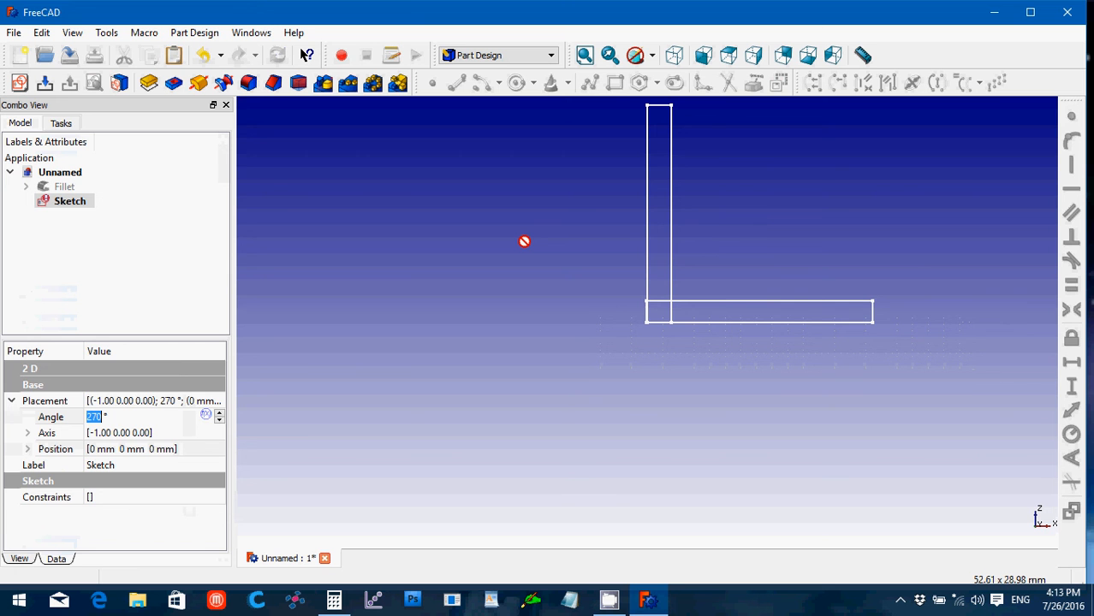
Reopen the sketch and delete the redundant point-on-object constraint Constraint19
left_click(53, 203)
double_click(53, 203)
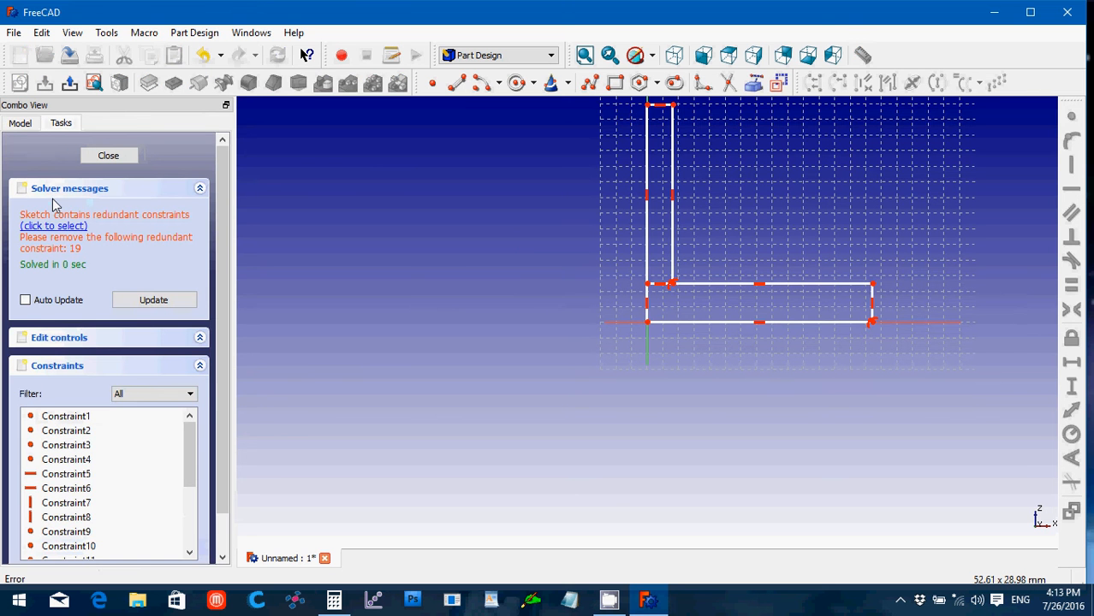
left_click_drag(189, 433, 189, 493)
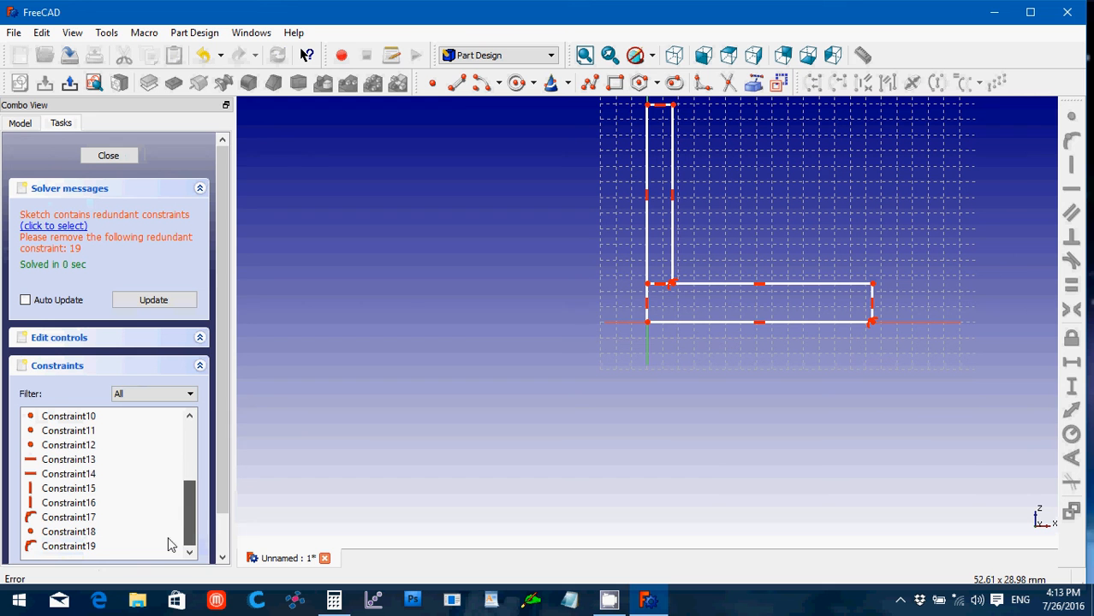
left_click(53, 547)
key("Delete")
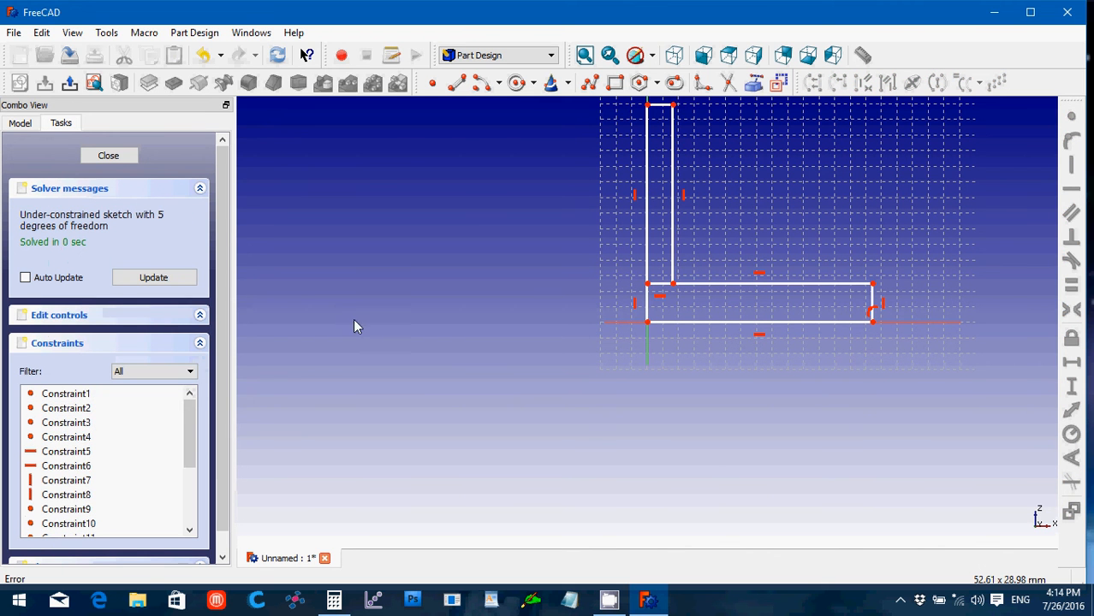
Delete the upright rectangle's lower edge and constrain its lower-right endpoint onto the lower rectangle's upper edge
left_click(665, 292)
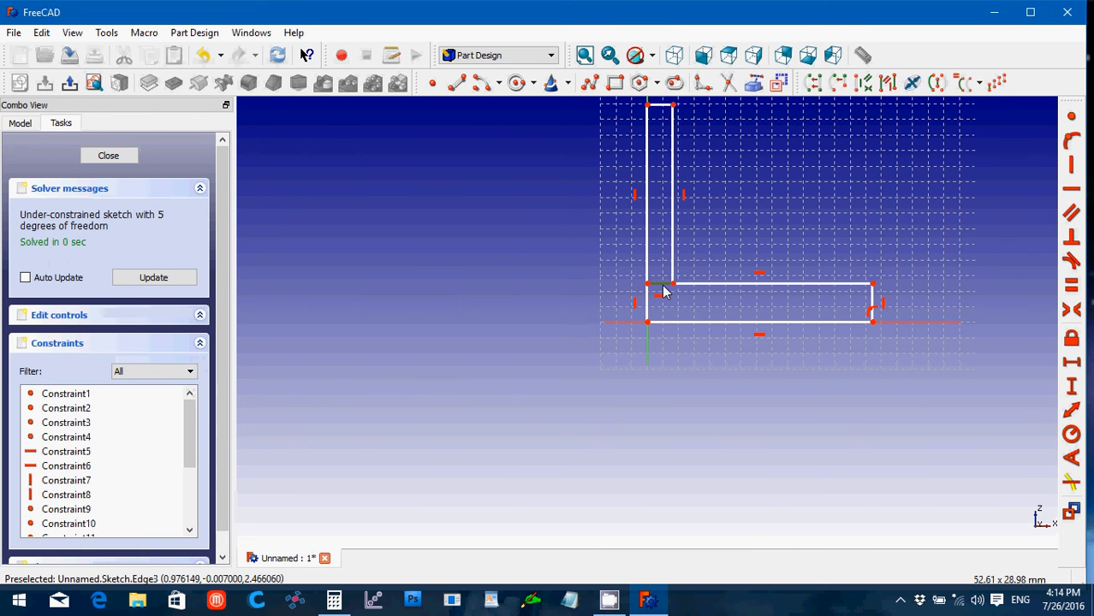
key("Delete")
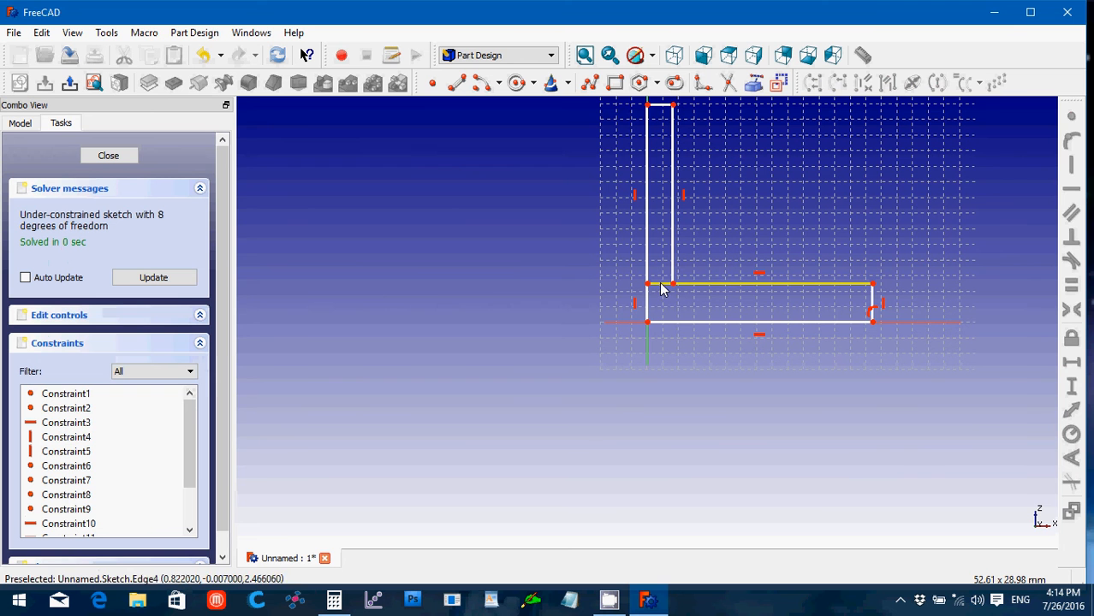
left_click(728, 81)
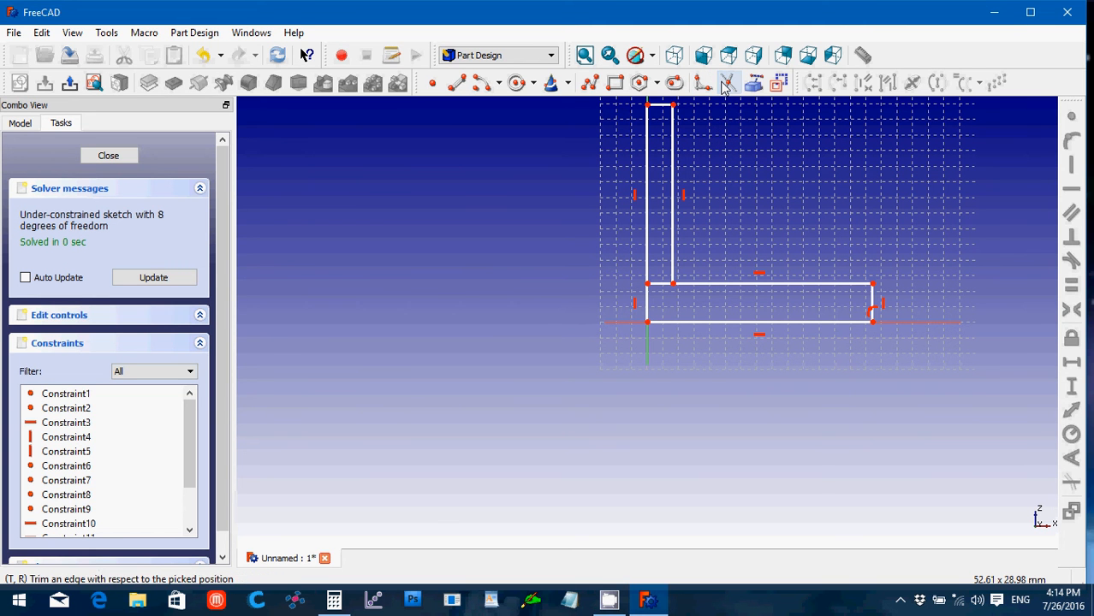
left_click(674, 283)
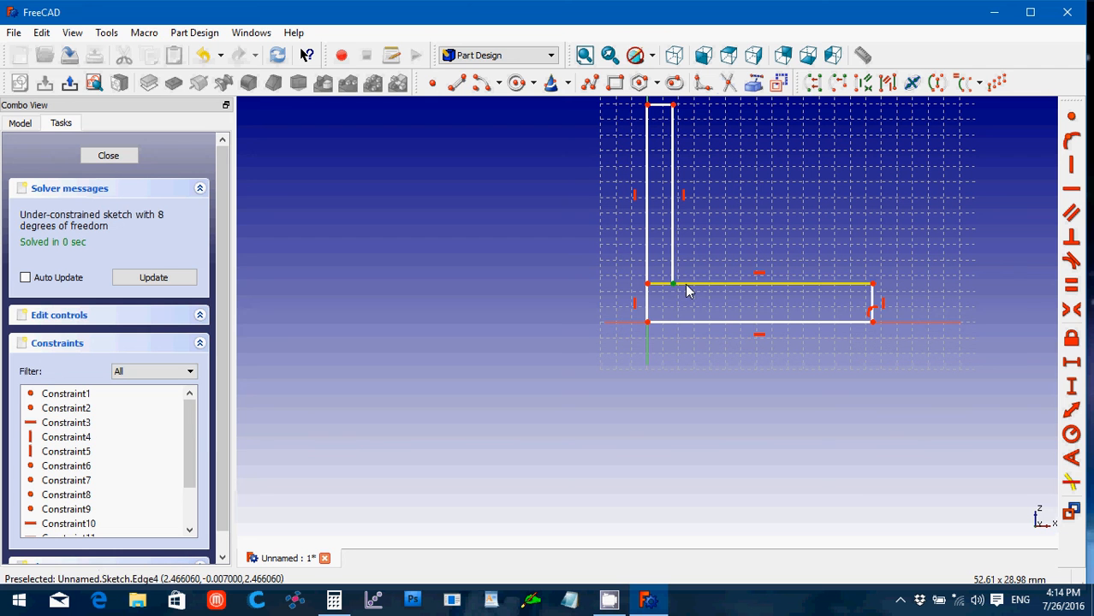
left_click(686, 286)
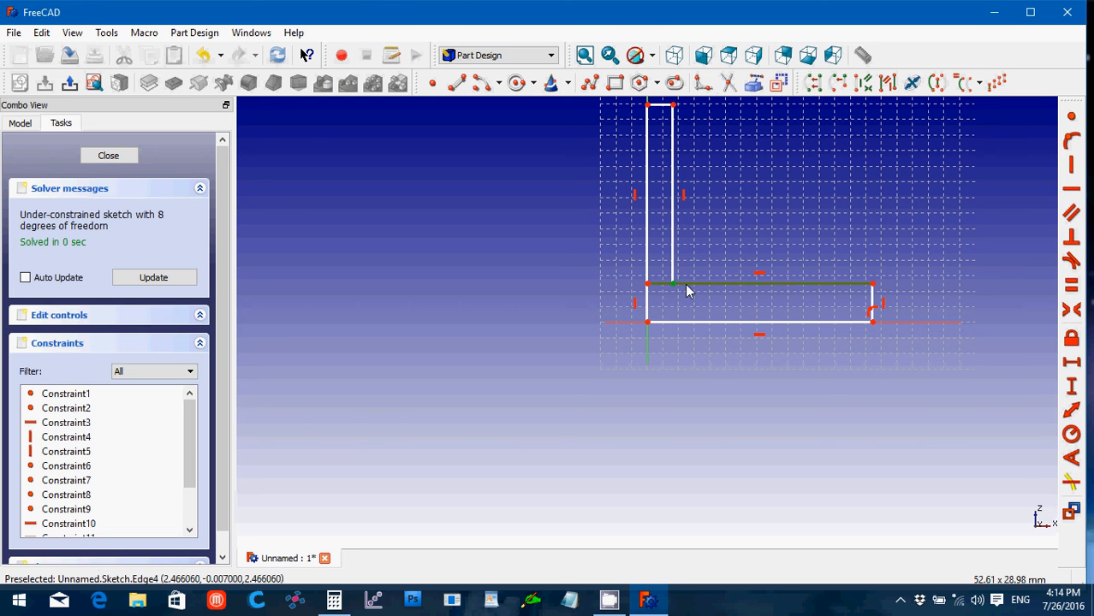
left_click(1073, 142)
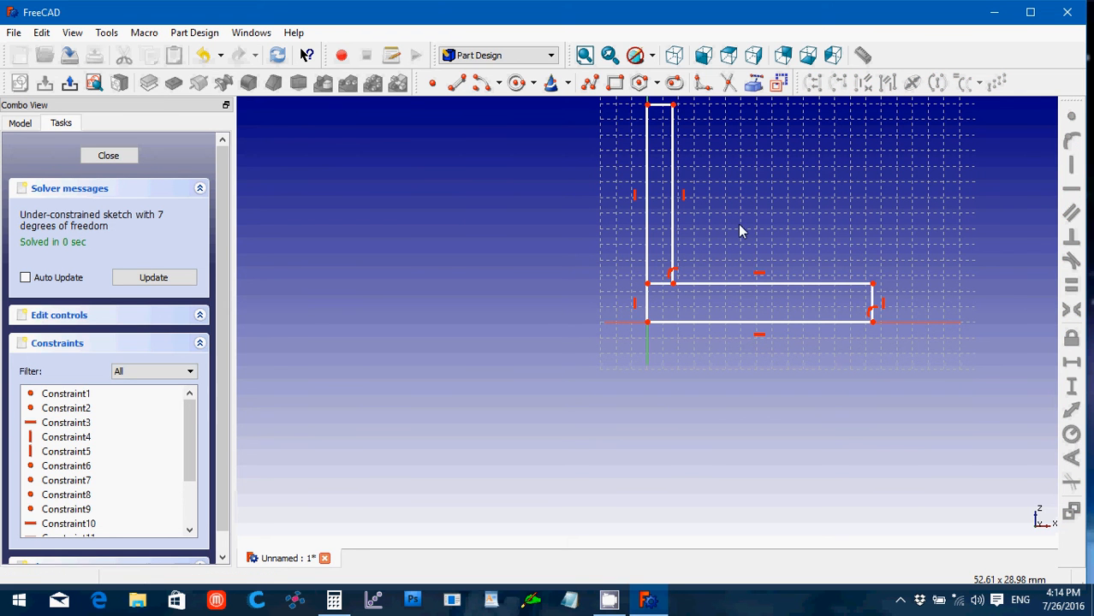
Trim the lower rectangle's upper edge between the upright's two sides and delete the lower rectangle's short left edge
left_click(727, 82)
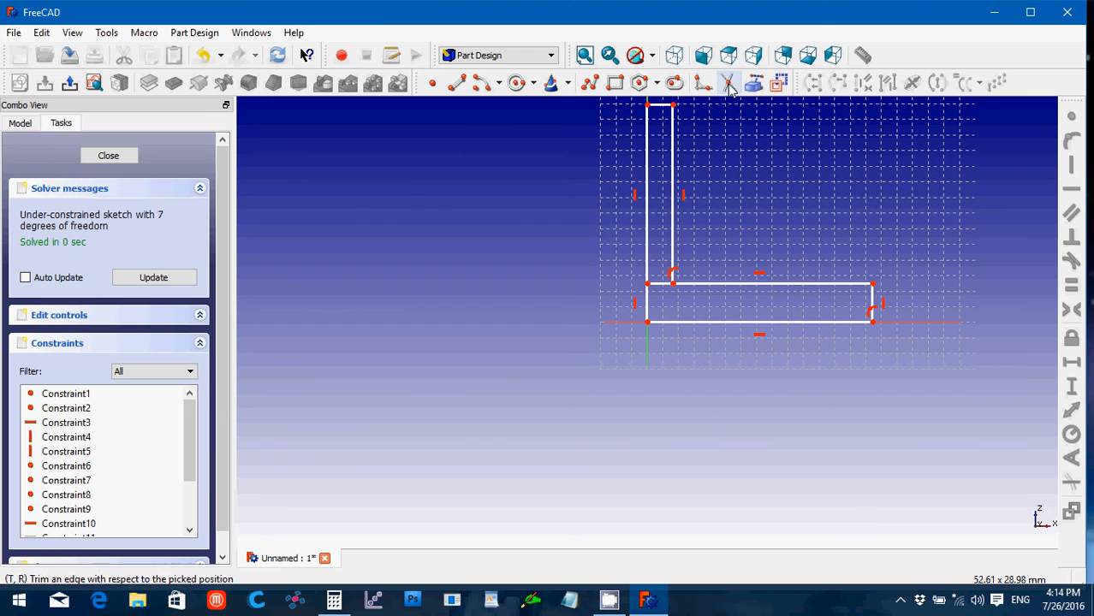
left_click(663, 282)
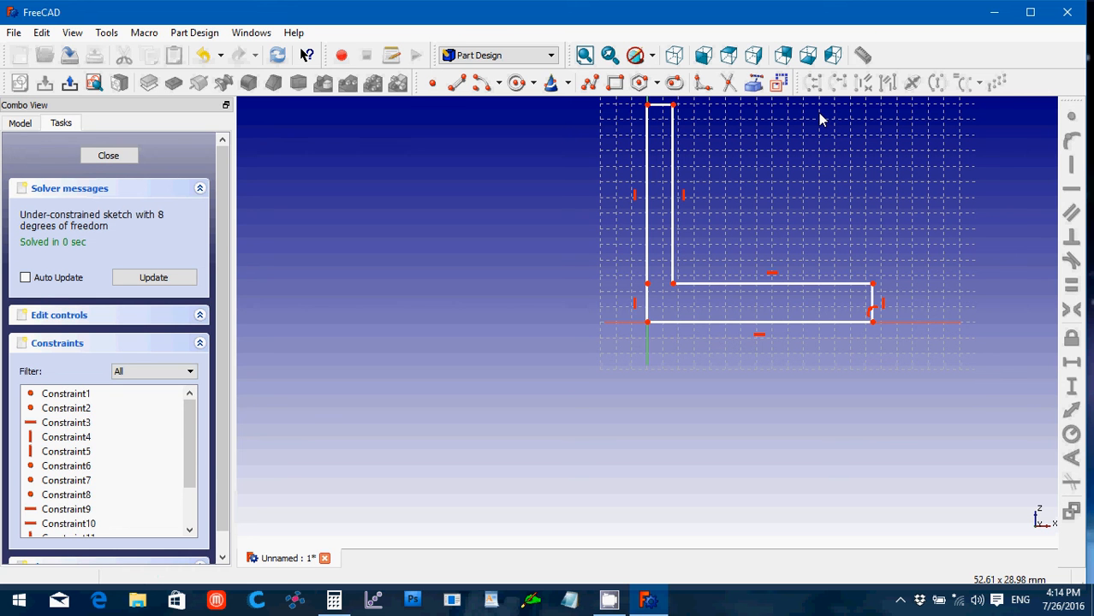
left_click(646, 313)
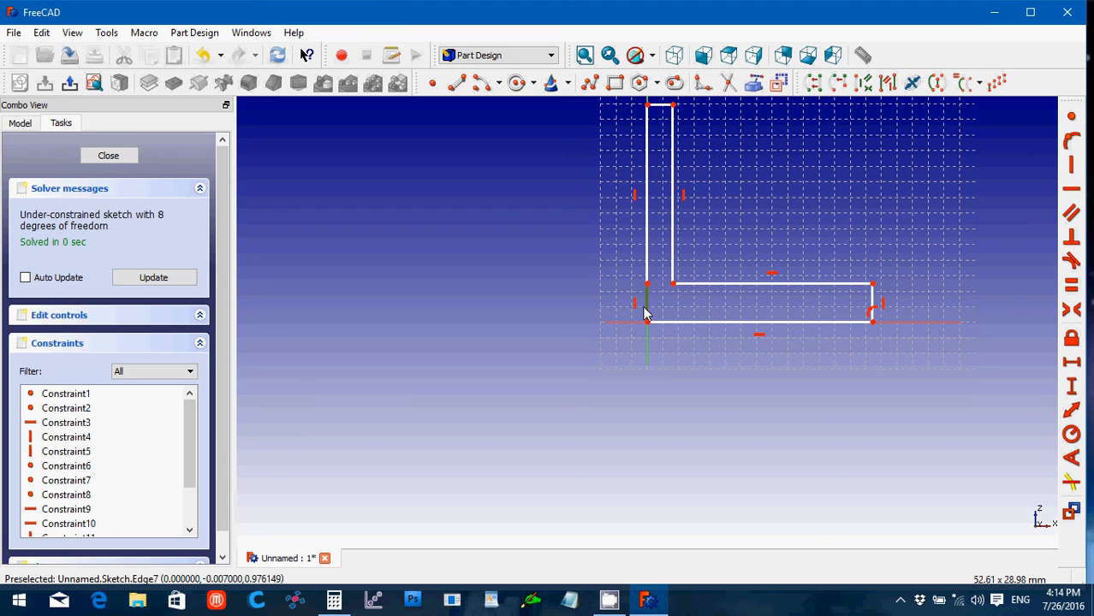
key("Delete")
Make the lower endpoint of the upright's left line coincident with the sketch origin
left_click(647, 284)
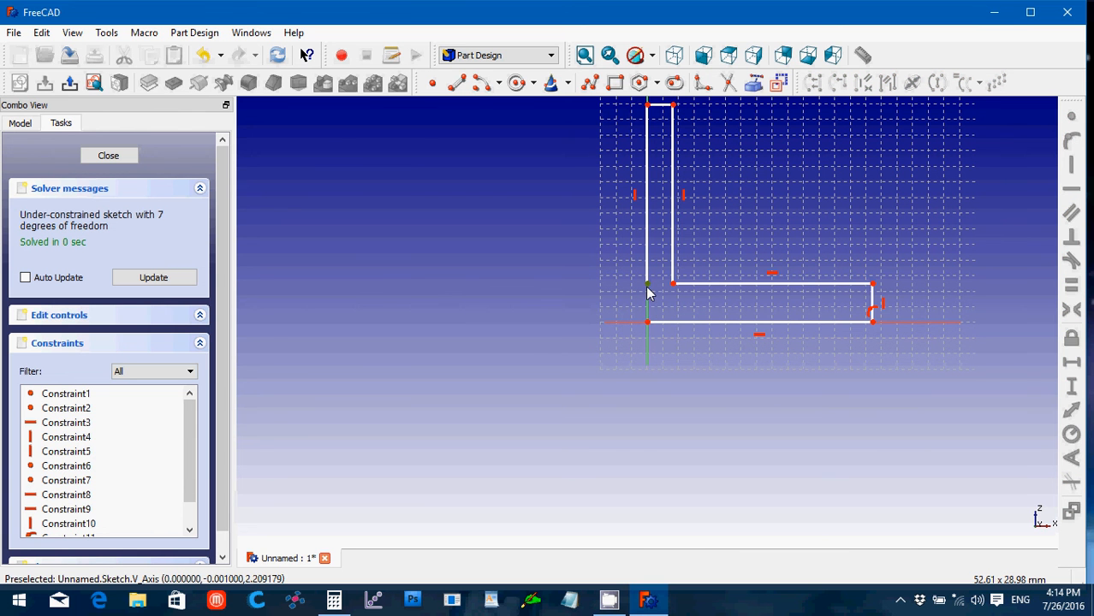
left_click(647, 322)
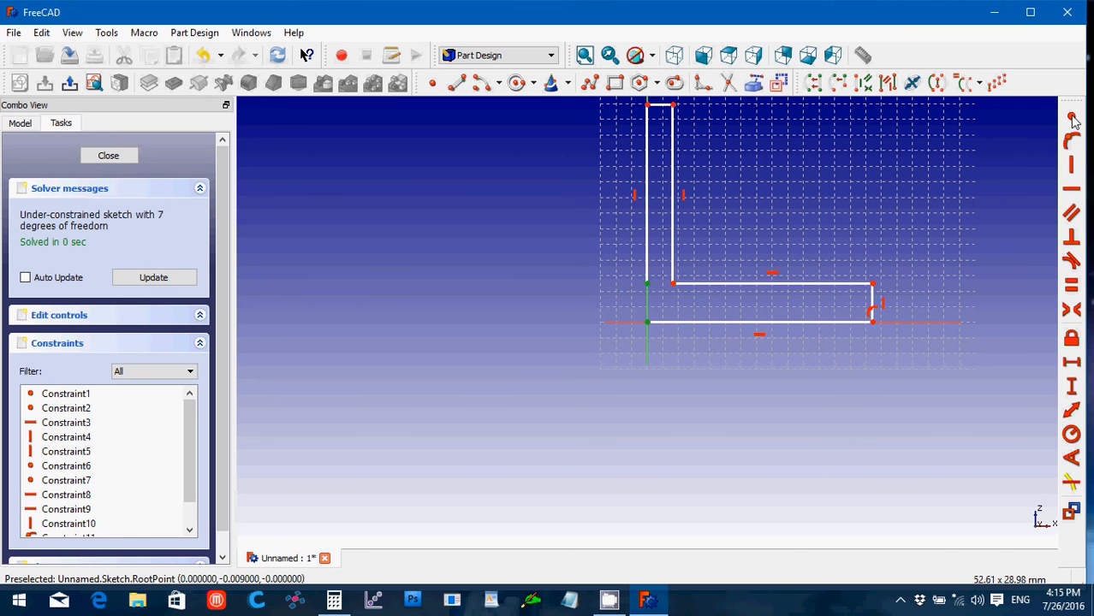
left_click(1074, 121)
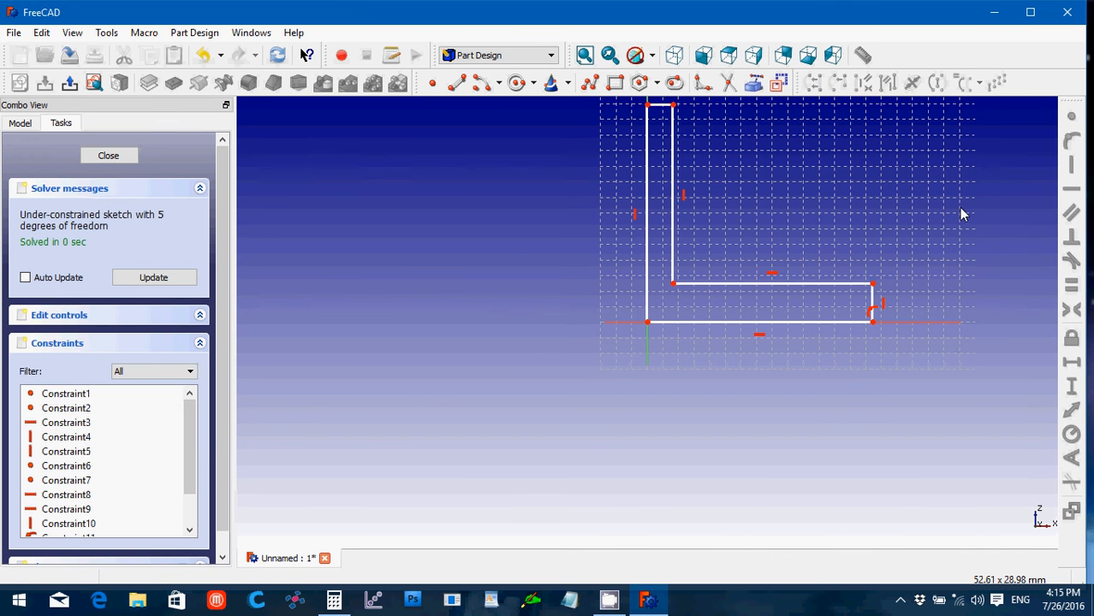
Constrain the horizontal length of the upright leg's top edge to 1.5 mm
left_click(660, 106)
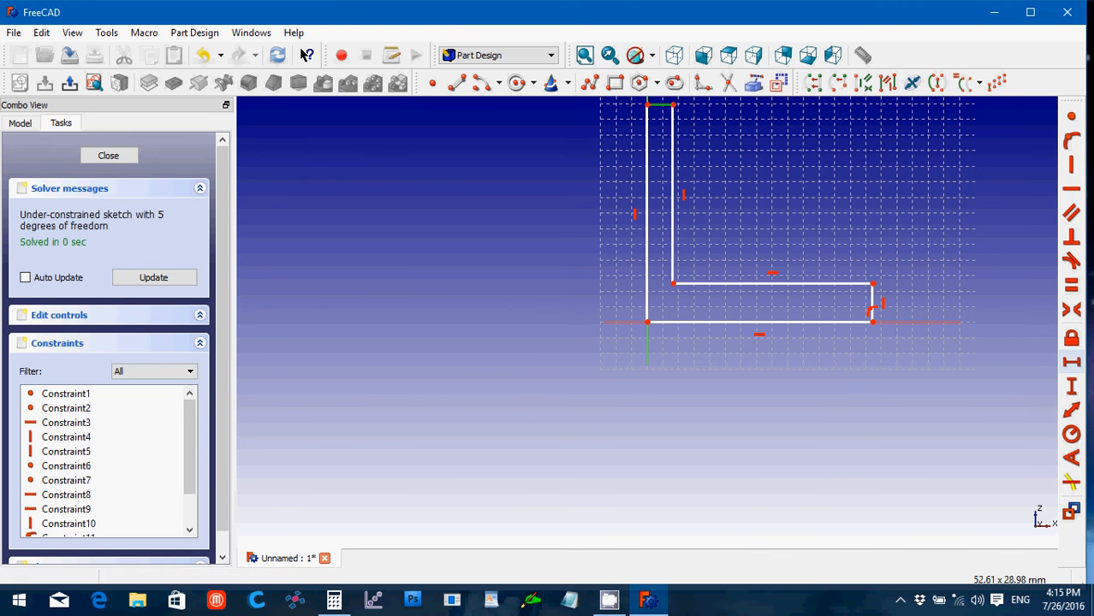
left_click(1073, 364)
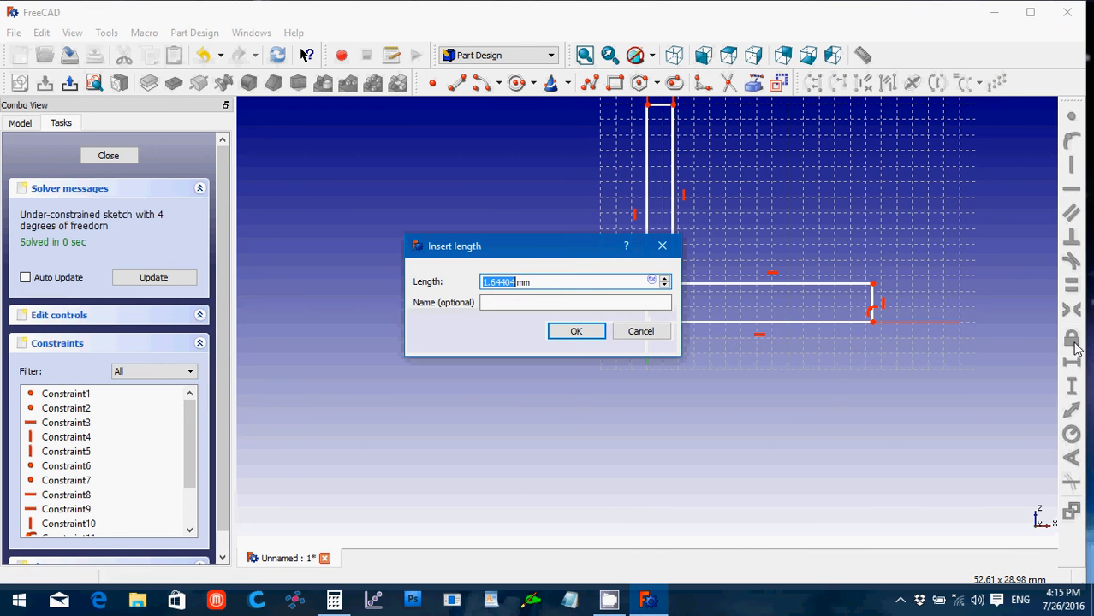
type("1.5")
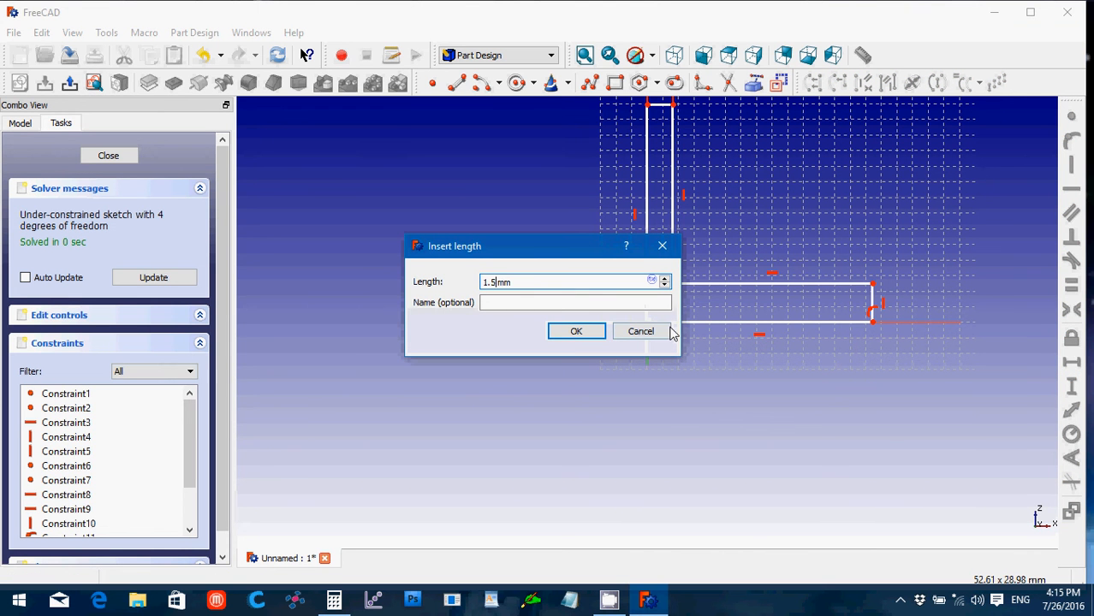
left_click(592, 336)
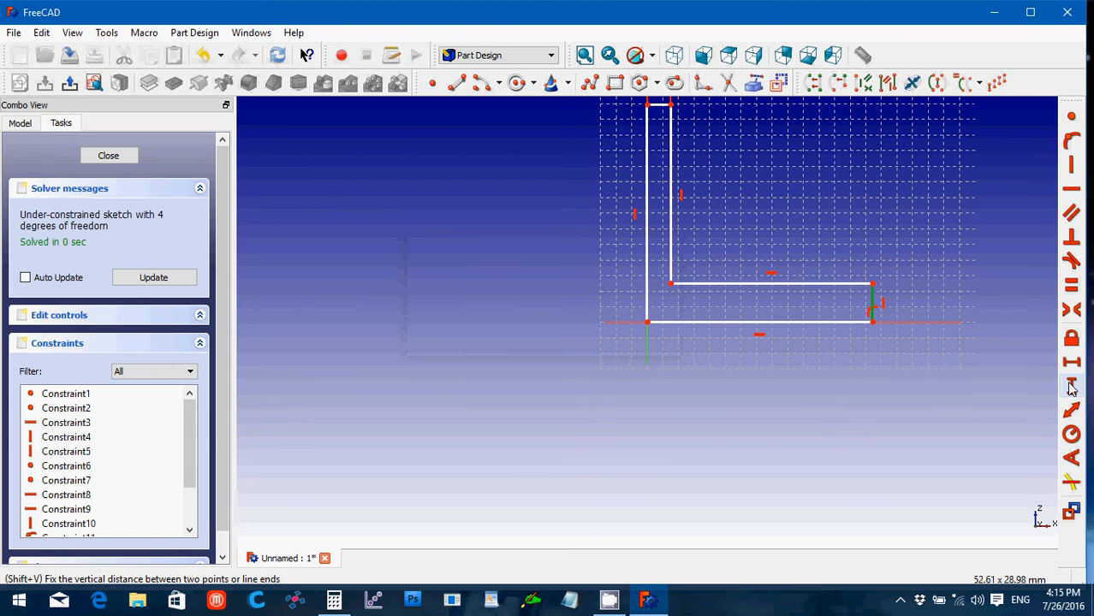
Constrain the vertical length of the horizontal leg's right end edge to 1.5 mm
left_click(1070, 384)
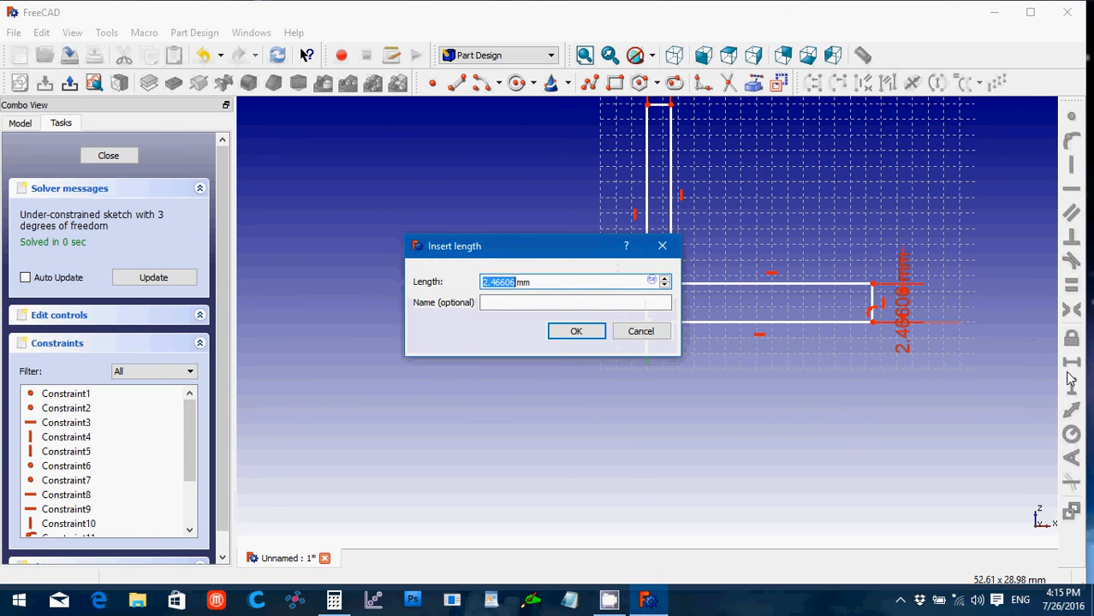
type("1.5")
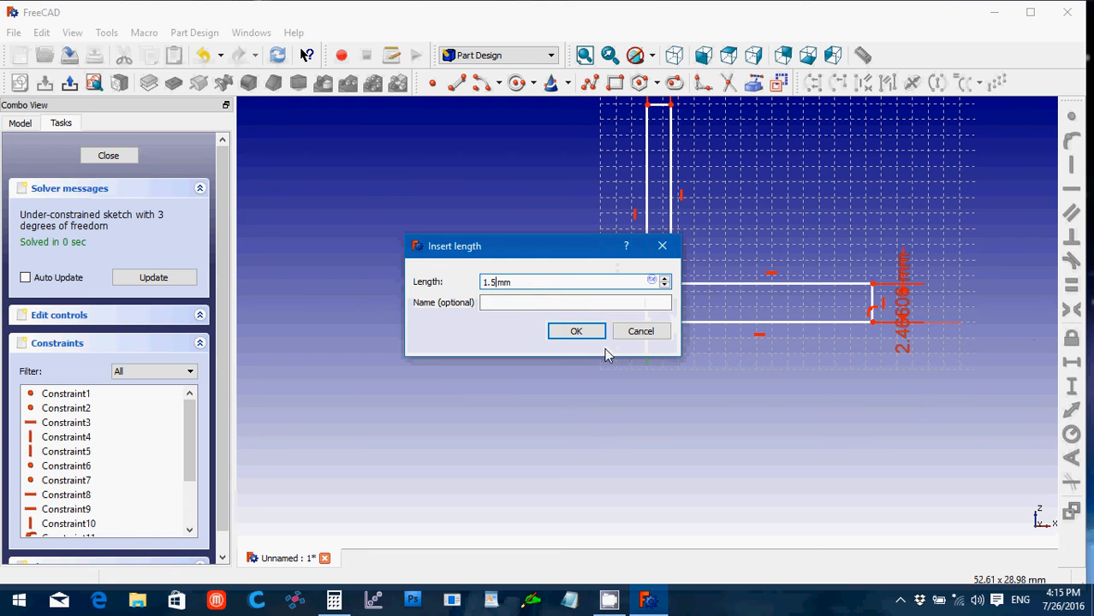
left_click(591, 334)
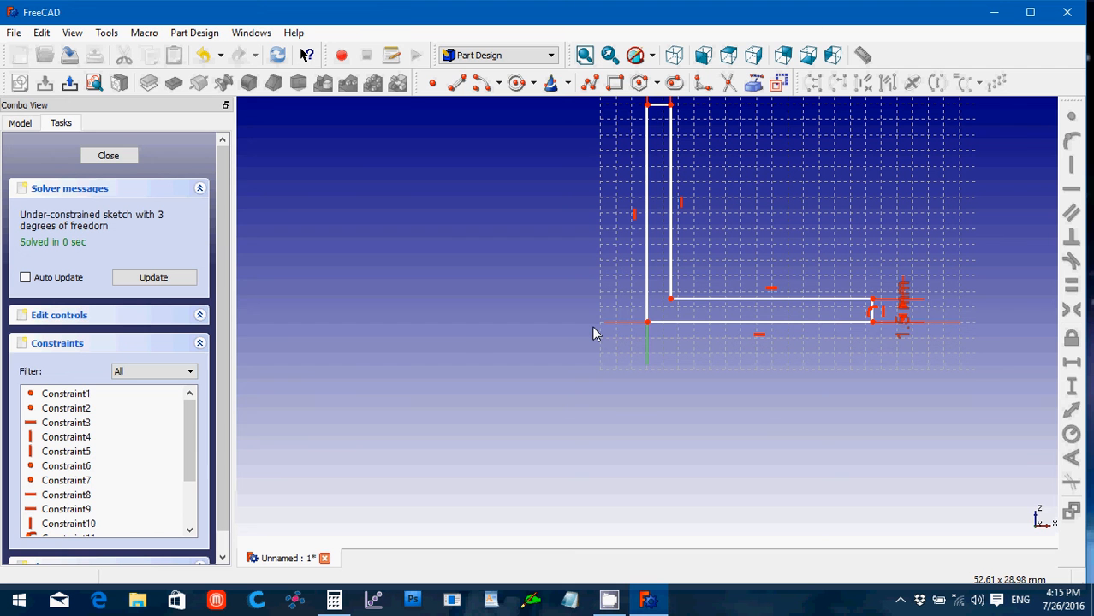
Constrain the horizontal length of the L profile's bottom edge to 19.5 mm
left_click(818, 325)
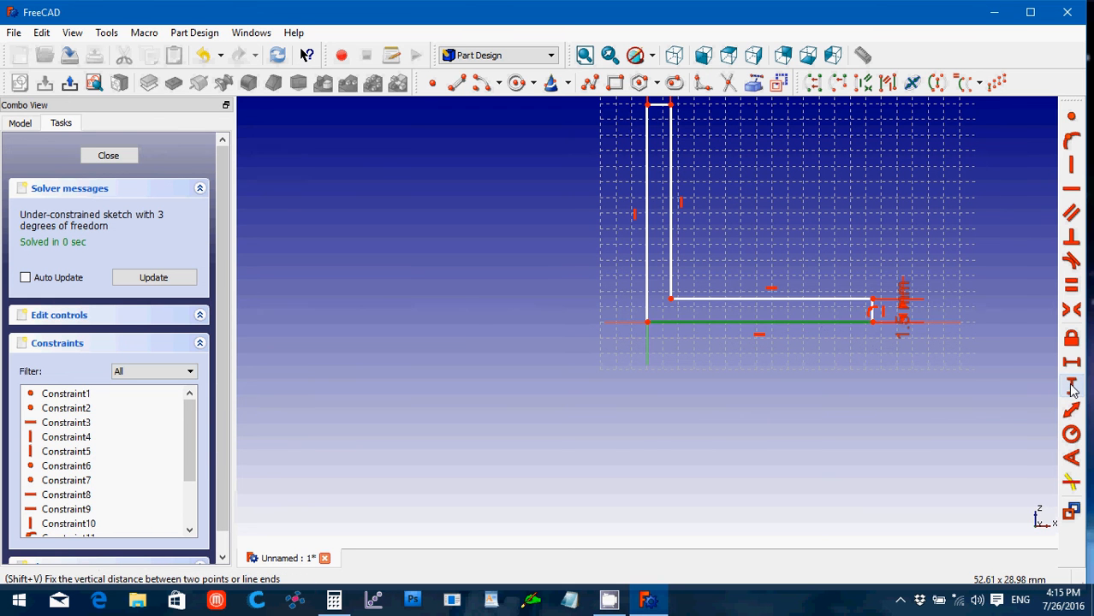
left_click(1075, 370)
type("19")
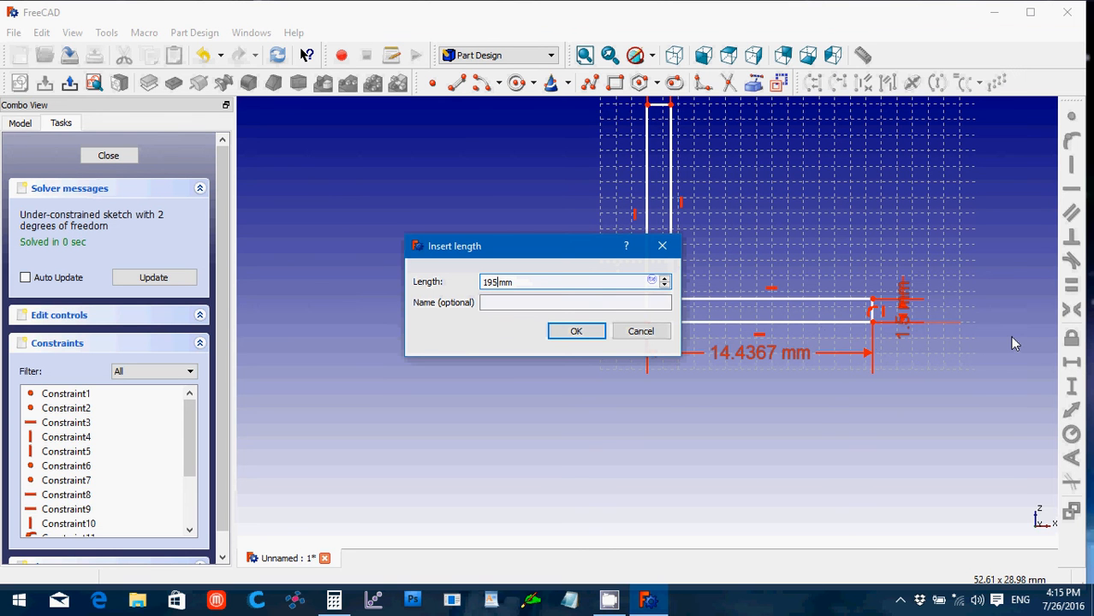
type(".5")
left_click(575, 332)
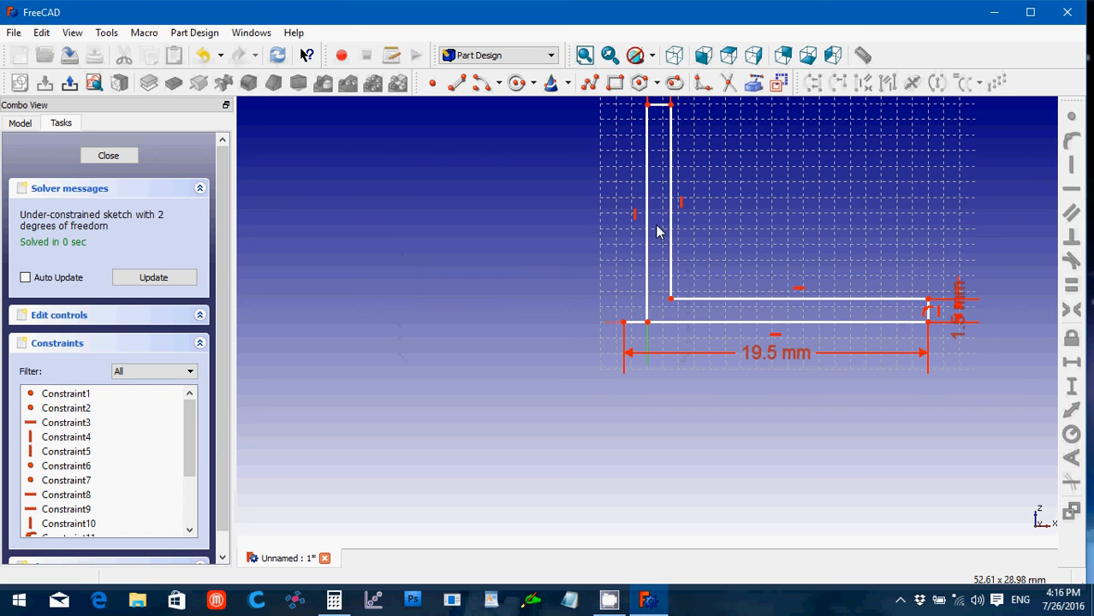
Constrain the vertical length of the upright leg's left line to 19.5 mm
left_click(649, 232)
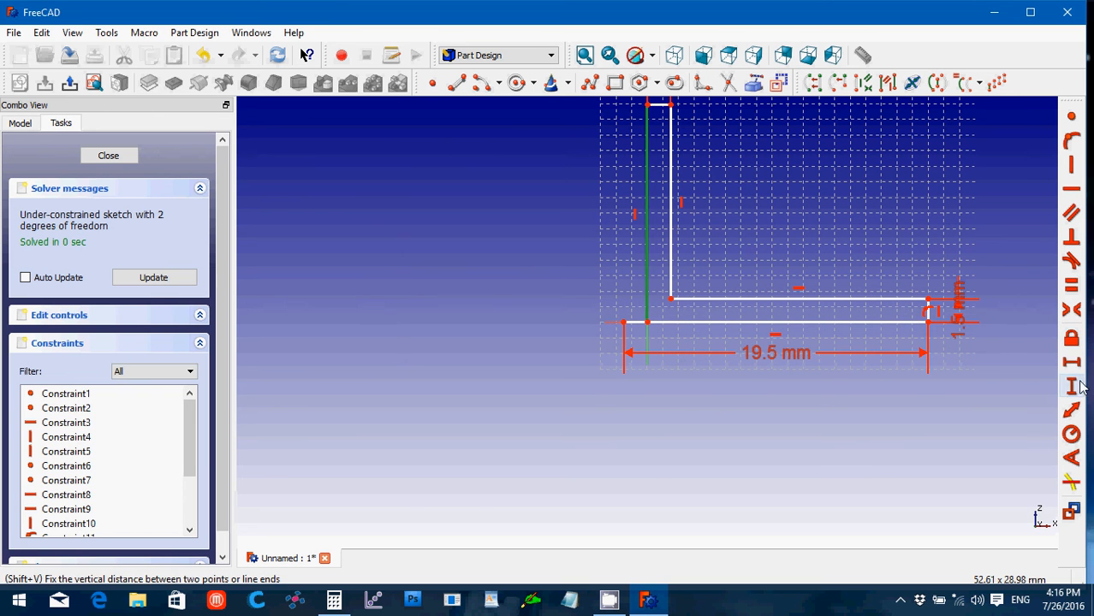
left_click(1072, 386)
type("19.5")
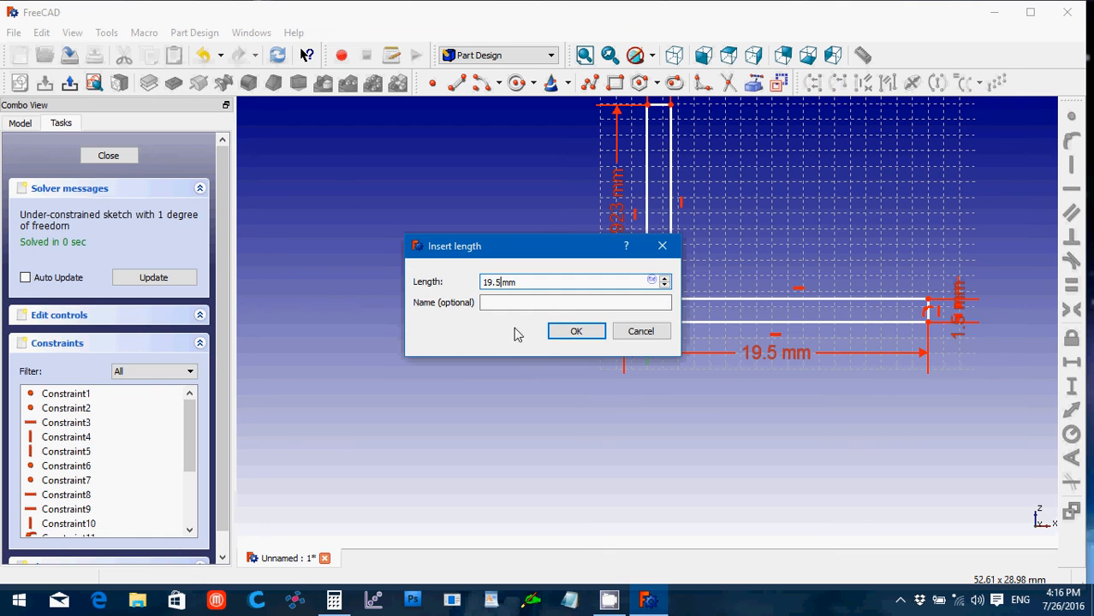
left_click(571, 332)
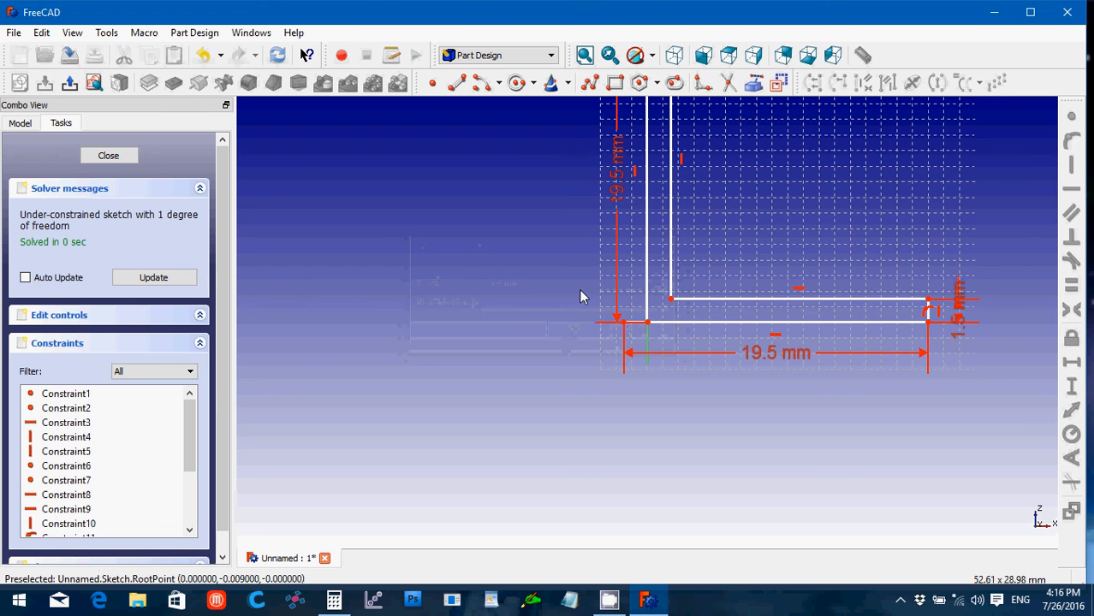
Fillet the inner corner of the L profile where the two legs meet
scroll(579, 290, "up", 2)
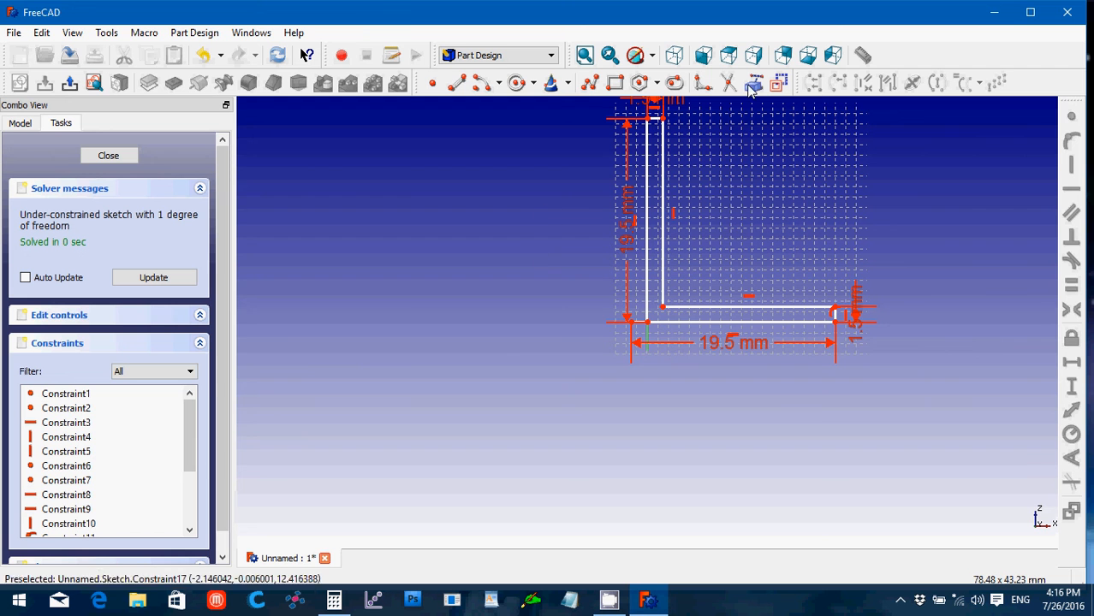
left_click(700, 83)
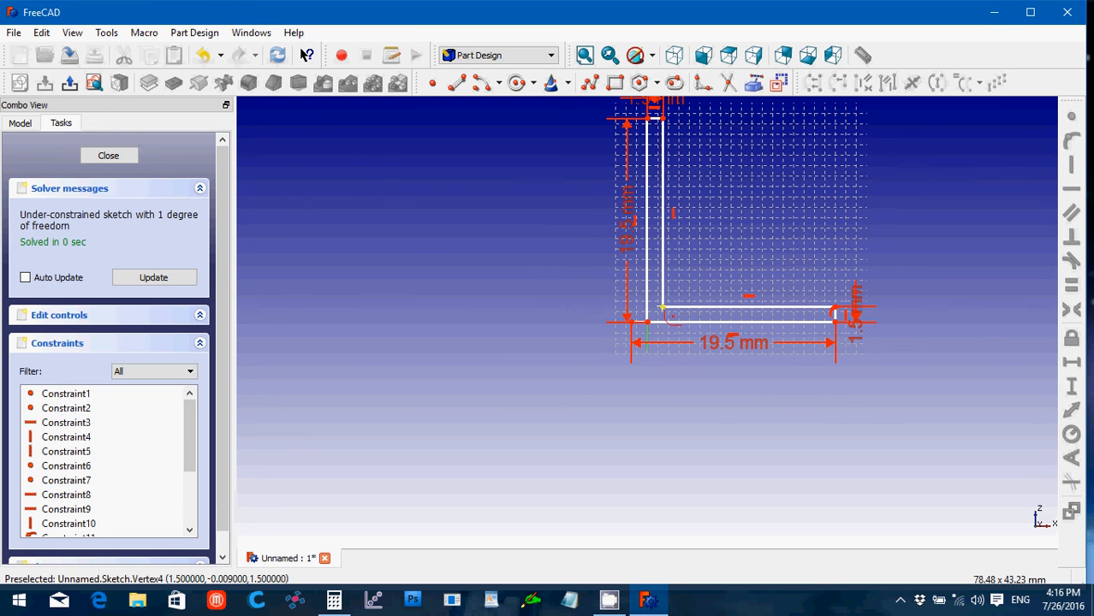
left_click(662, 307)
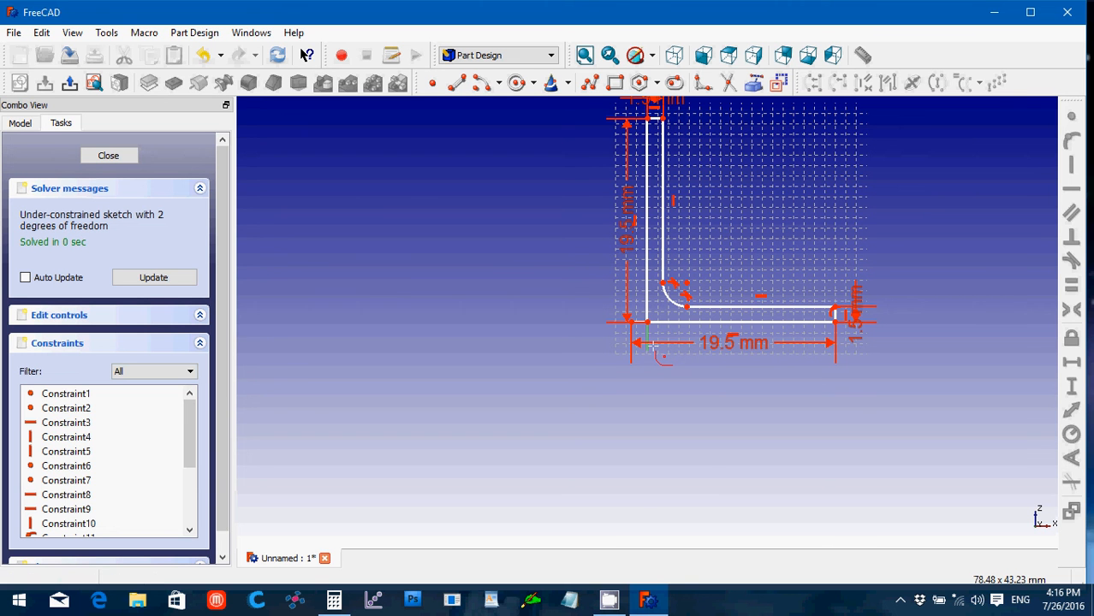
right_click(613, 369)
Make the left endpoint of the L profile's bottom line coincident with the sketch origin
left_click(632, 323)
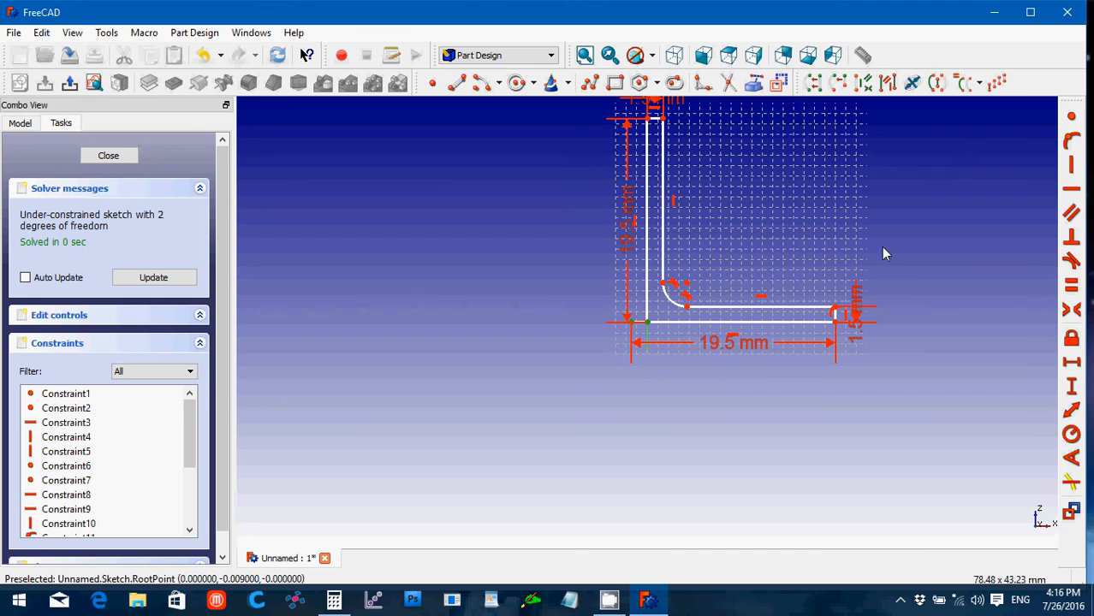
left_click(1070, 122)
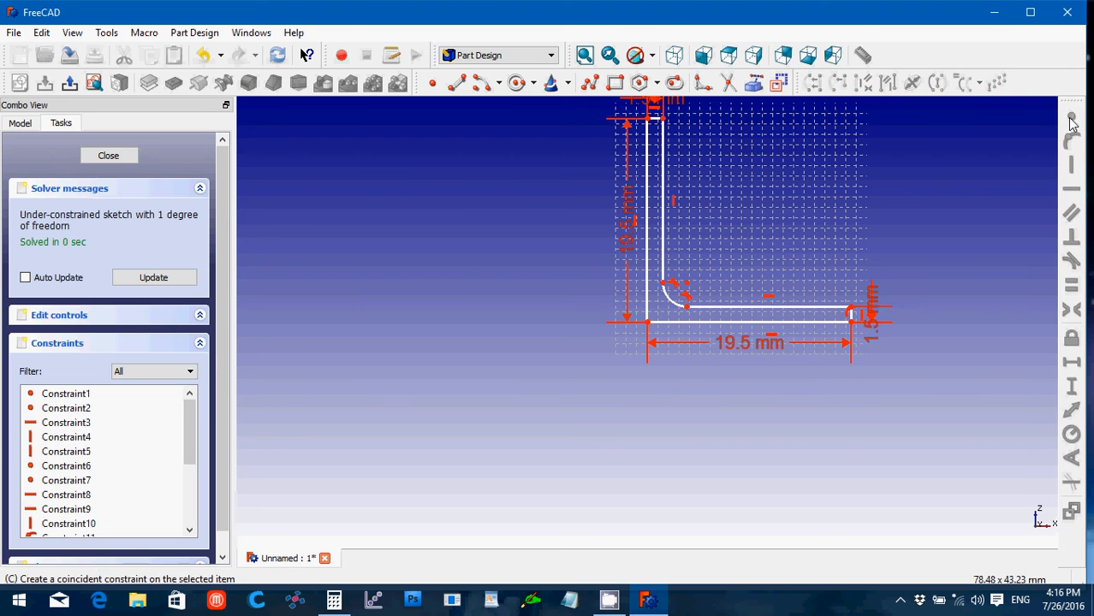
Delete the first two coincident constraints of the sketch, including the top one remaining after the first deletion
left_click(701, 85)
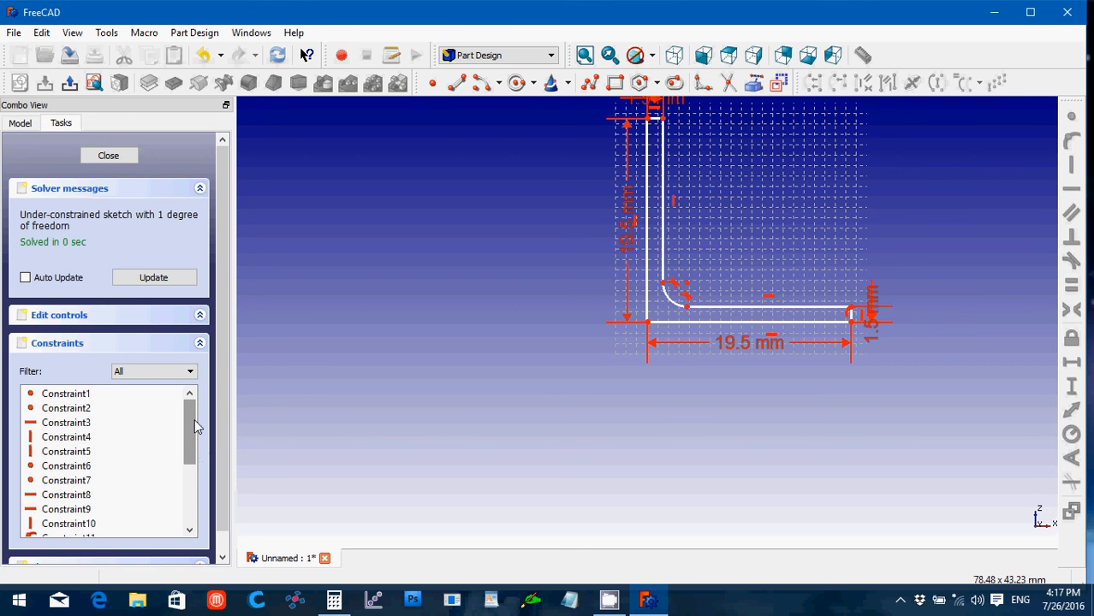
mouse_move(195, 418)
left_mouse_down()
mouse_move(199, 481)
mouse_move(204, 417)
left_mouse_up()
left_click(82, 396)
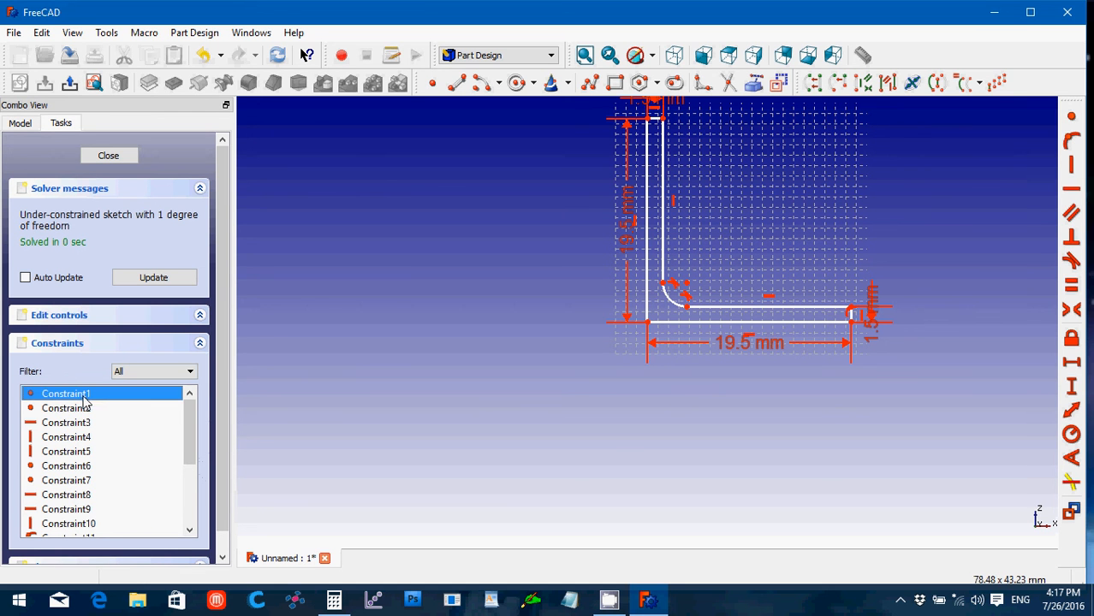
key("Delete")
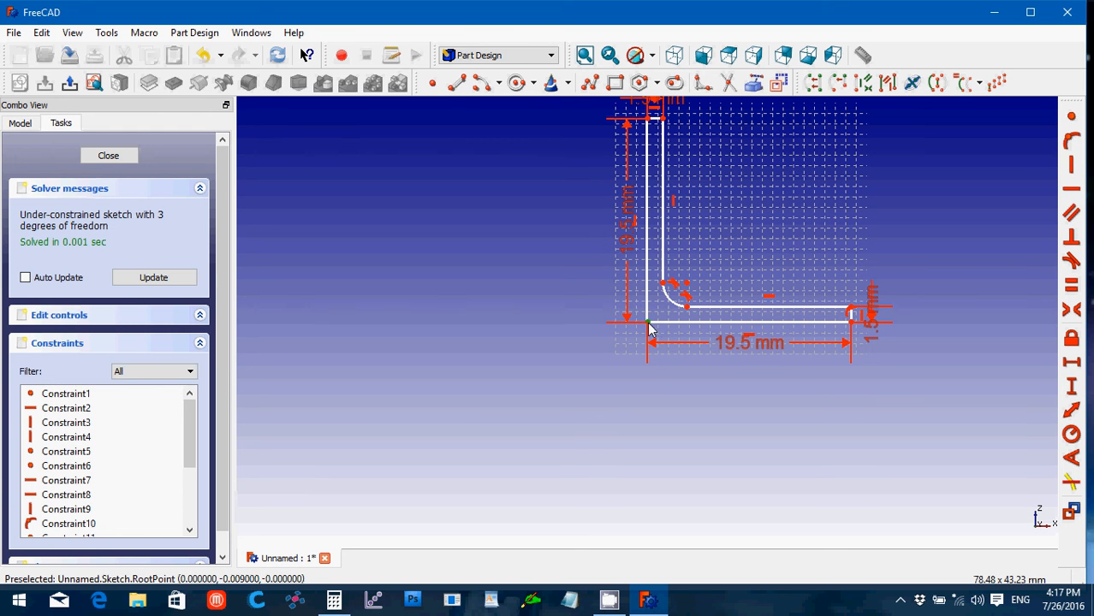
left_click(83, 399)
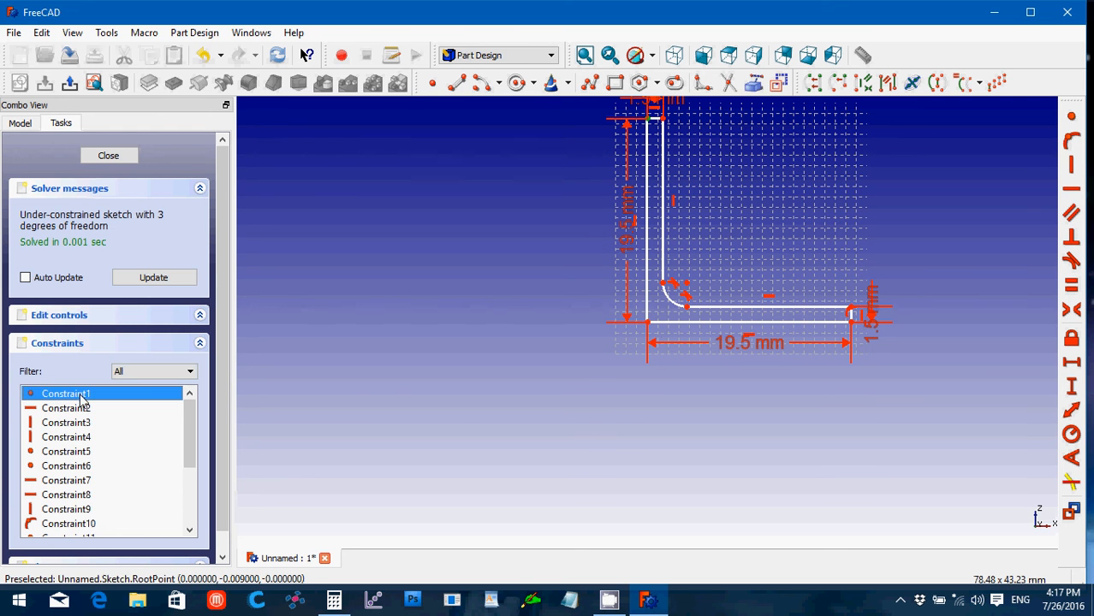
key("Delete")
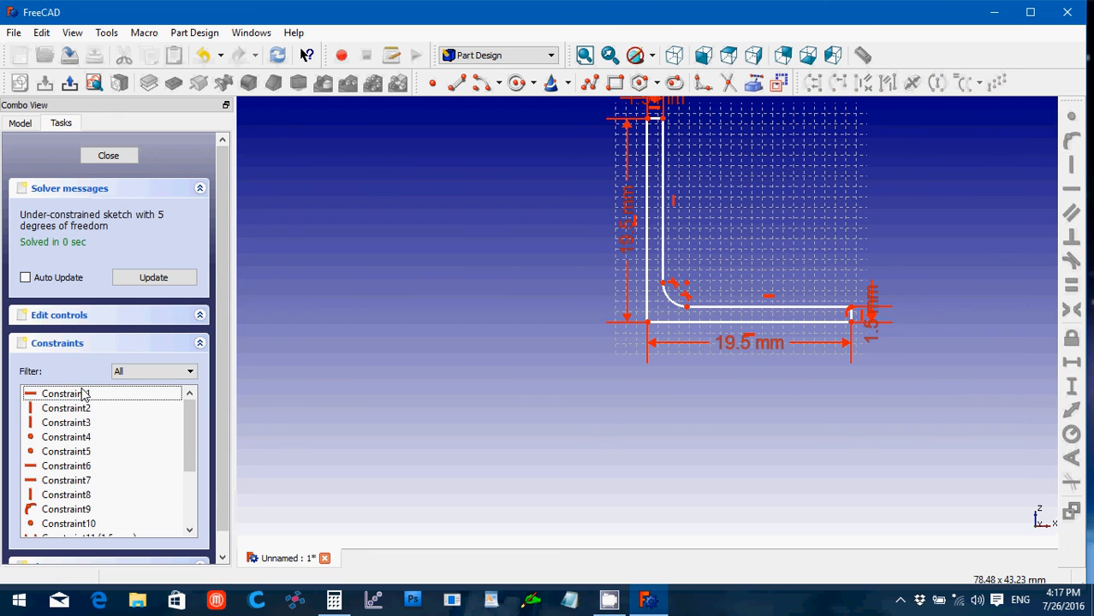
Try to fillet the L profile's outer corner at the sketch origin
left_click(702, 82)
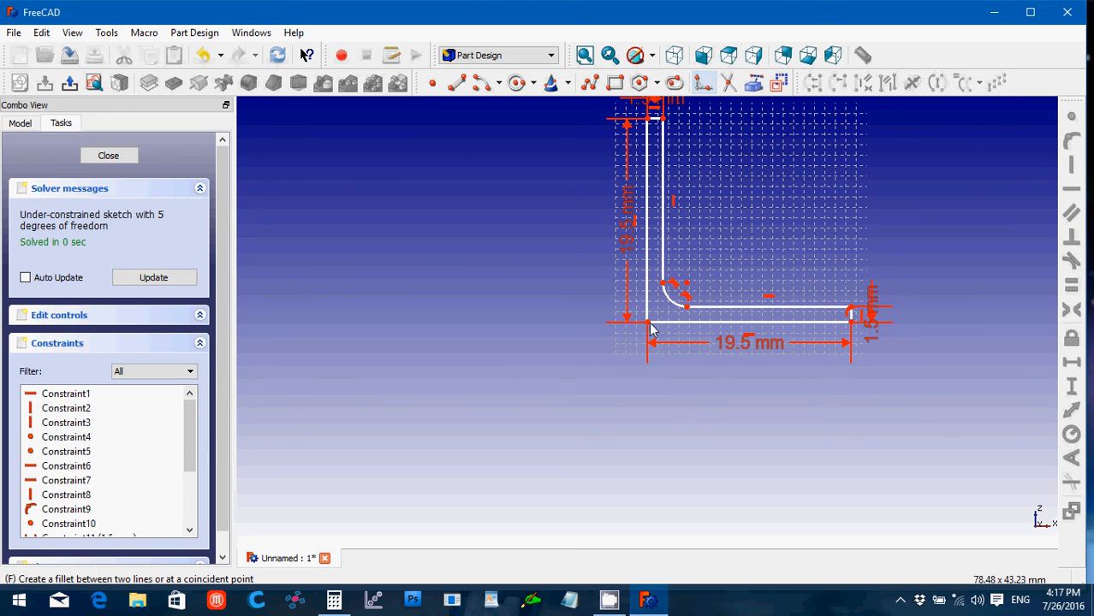
left_click(704, 87)
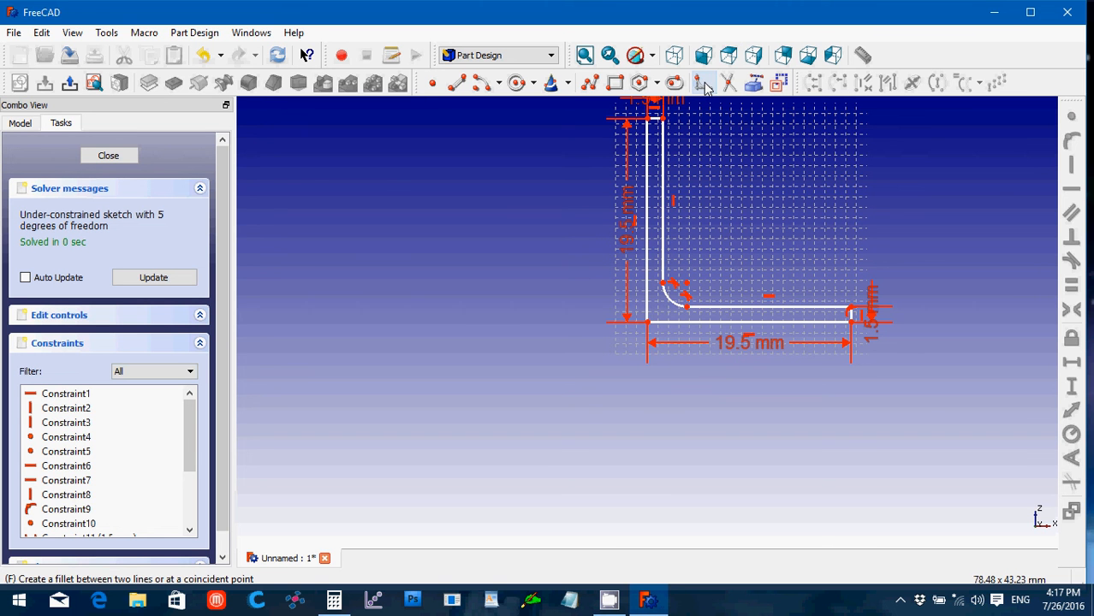
left_click(652, 315)
key("Escape")
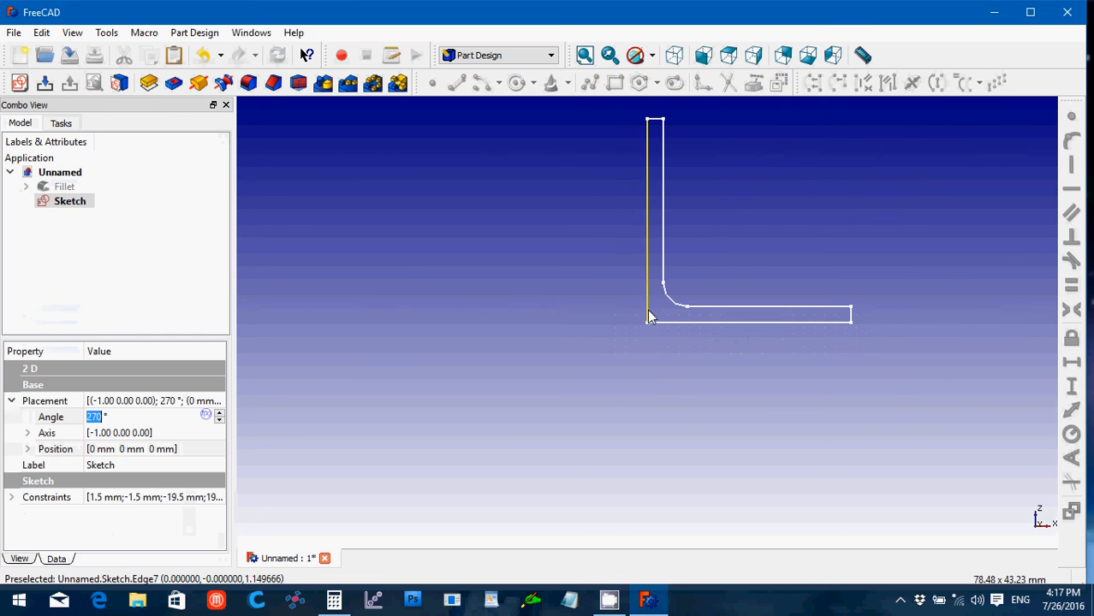
Reopen the L-profile sketch and delete the coincident constraints at its outer corner on the origin
left_click(73, 207)
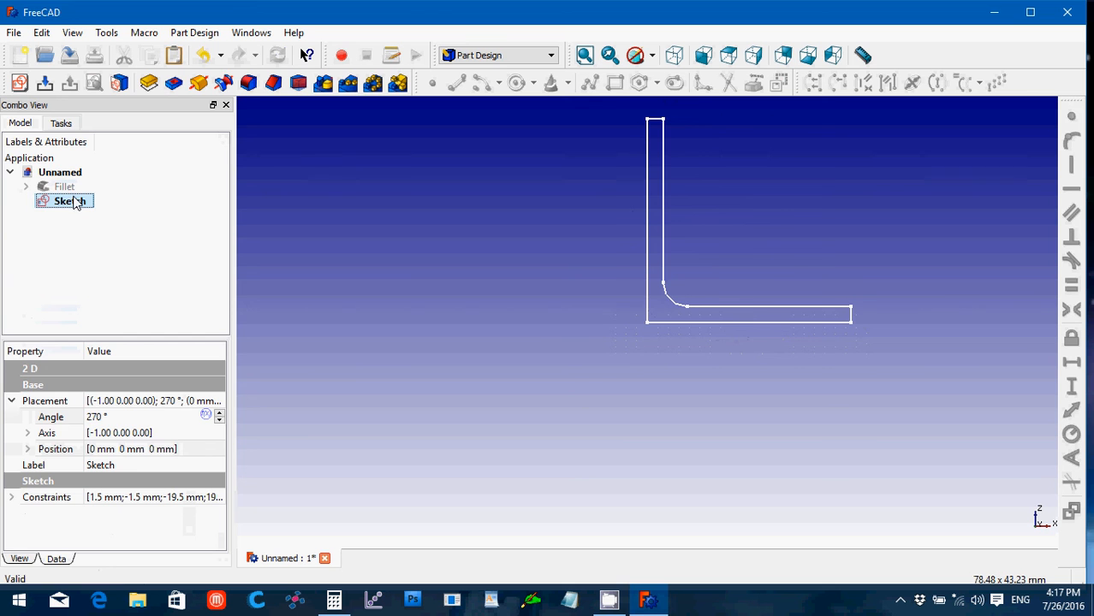
double_click(72, 201)
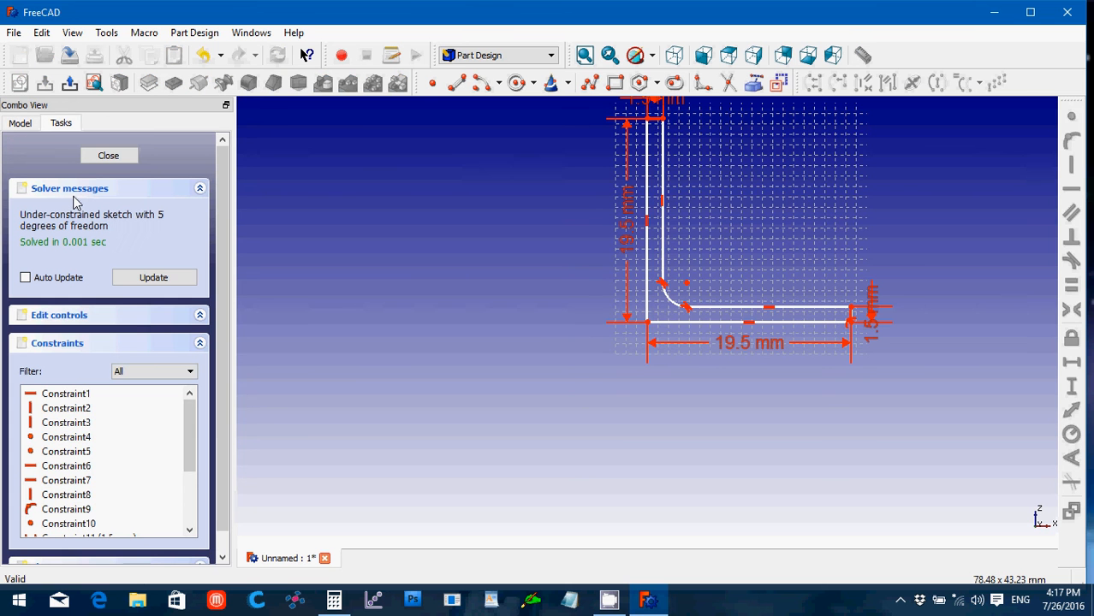
left_click(648, 323)
left_click(647, 323)
left_click(648, 324)
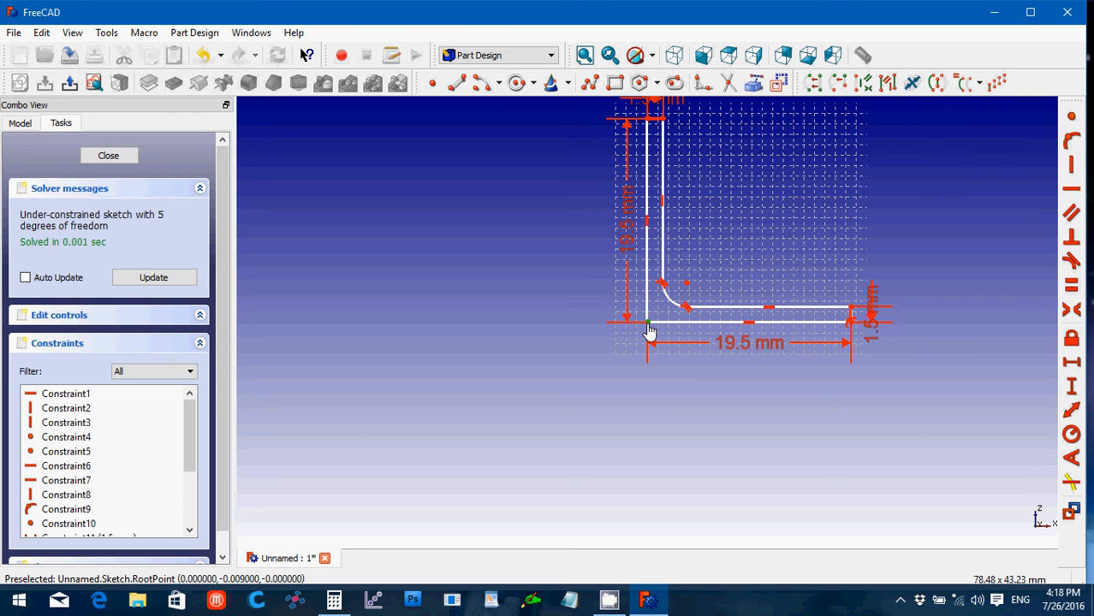
key("Delete")
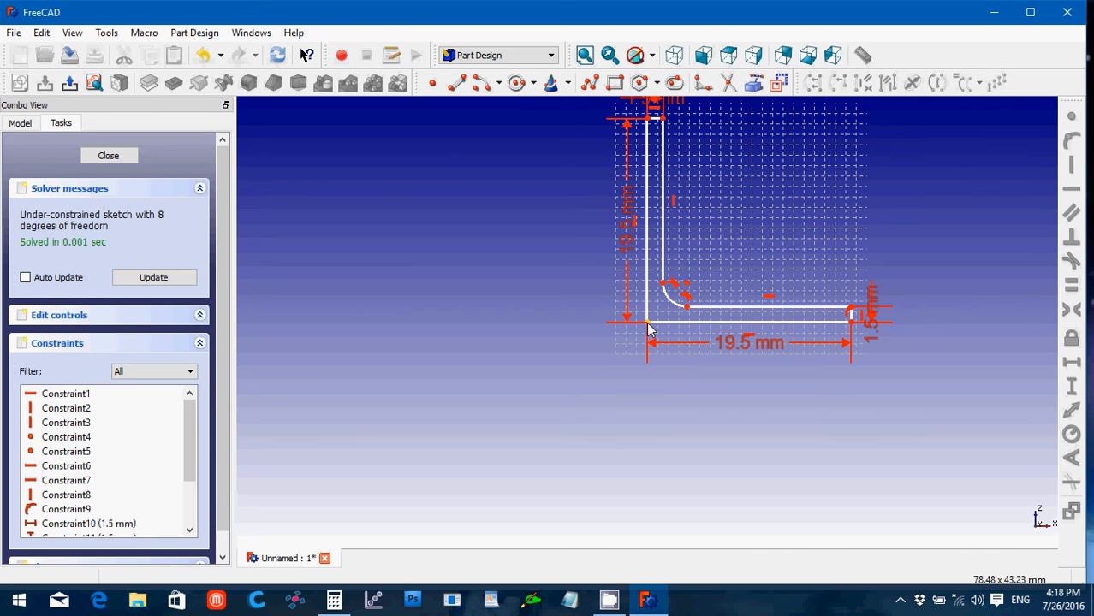
Separate the upright's left line from the outer corner, moving it about 1.5 mm to the left of the vertical axis
left_click(649, 325)
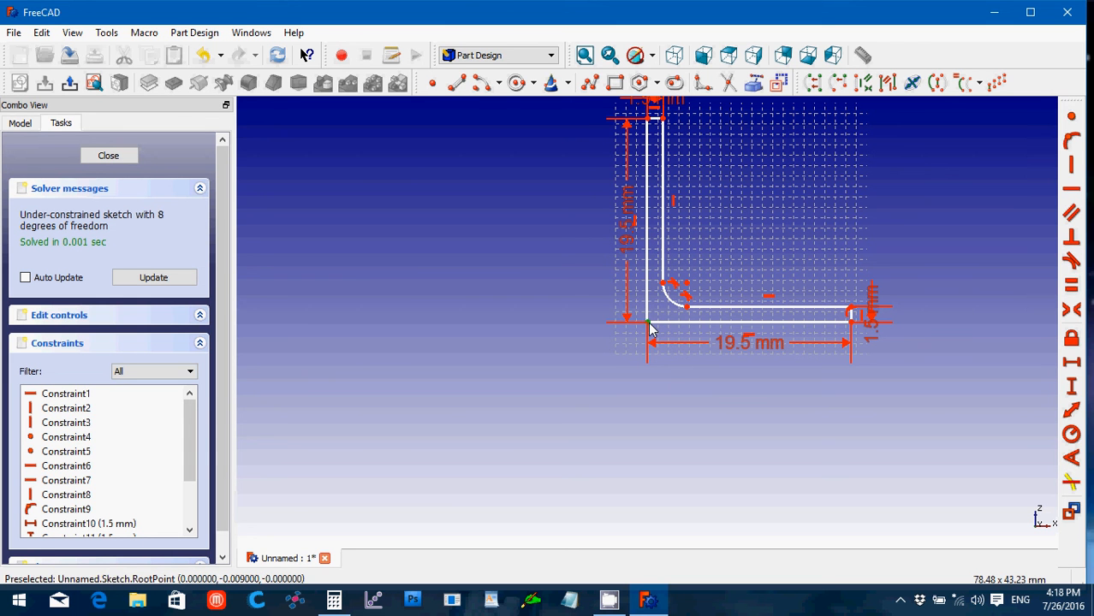
key("Delete")
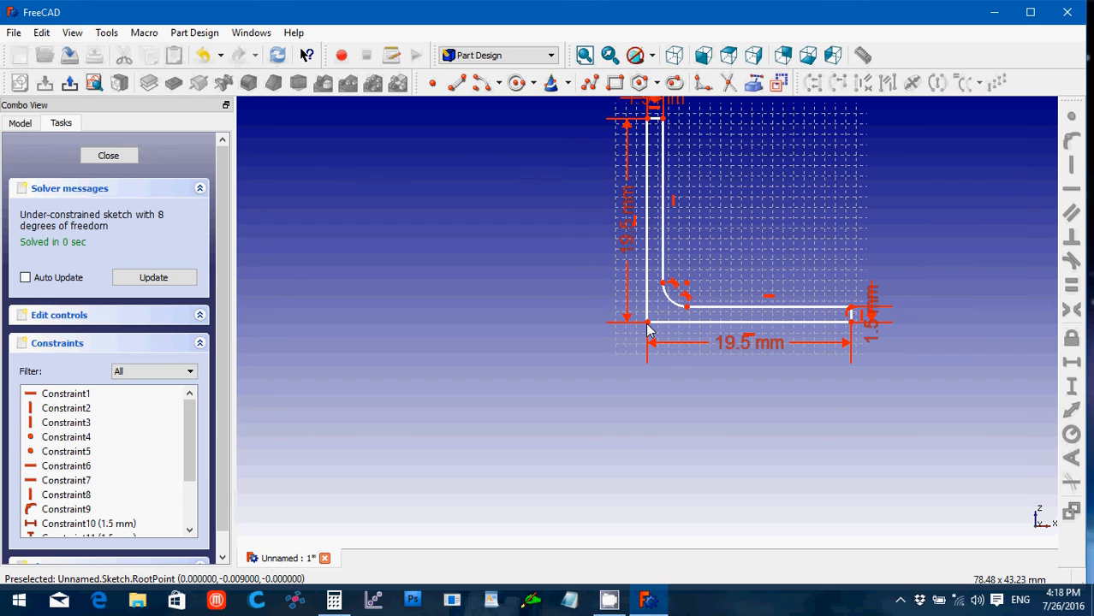
left_click(648, 331)
key("Delete")
mouse_move(648, 312)
left_mouse_down()
mouse_move(659, 311)
mouse_move(636, 318)
left_mouse_up()
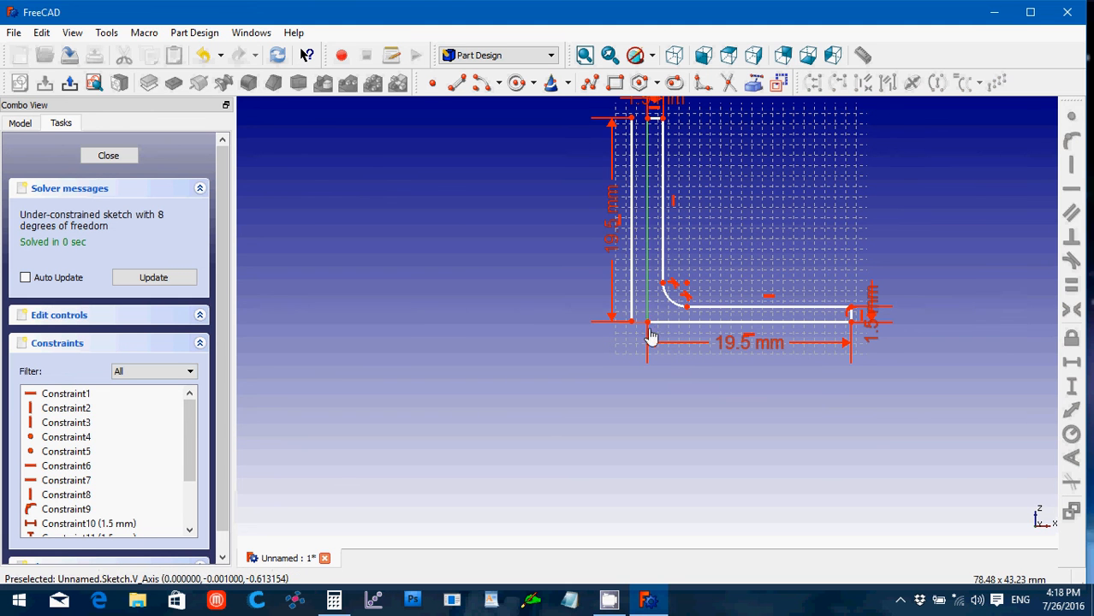
Delete the bottom line of the L profile
left_click(647, 328)
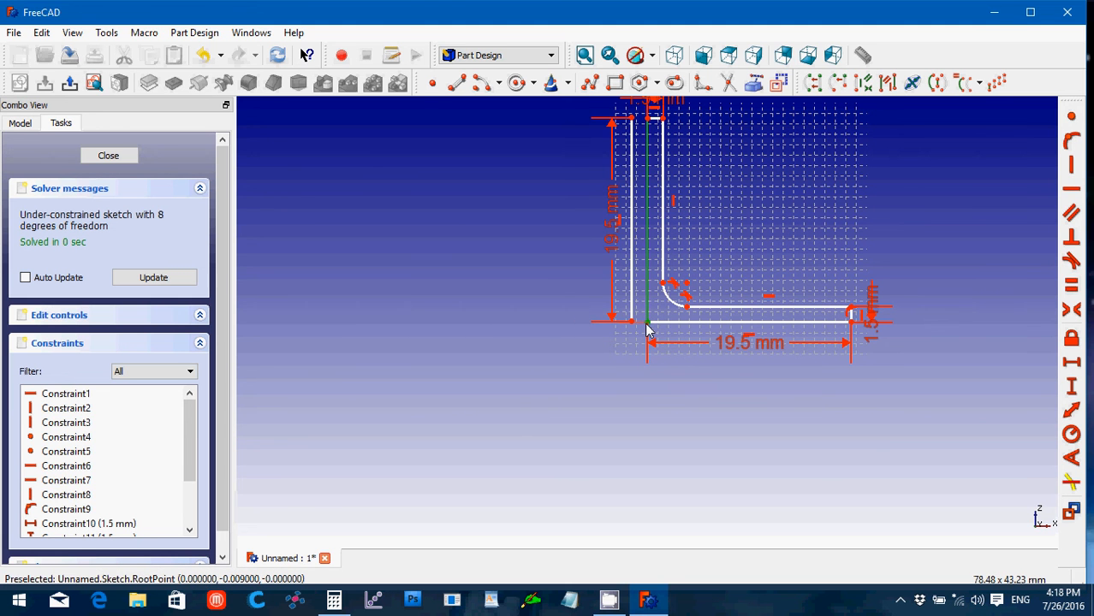
key("Escape")
left_click(647, 325)
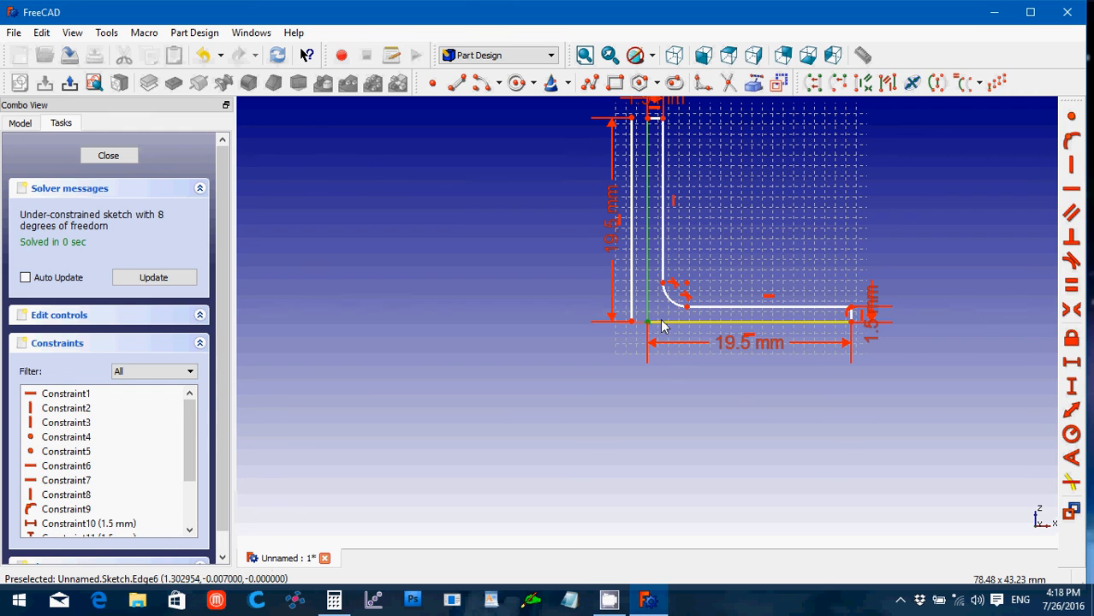
left_click(663, 323)
key("Delete")
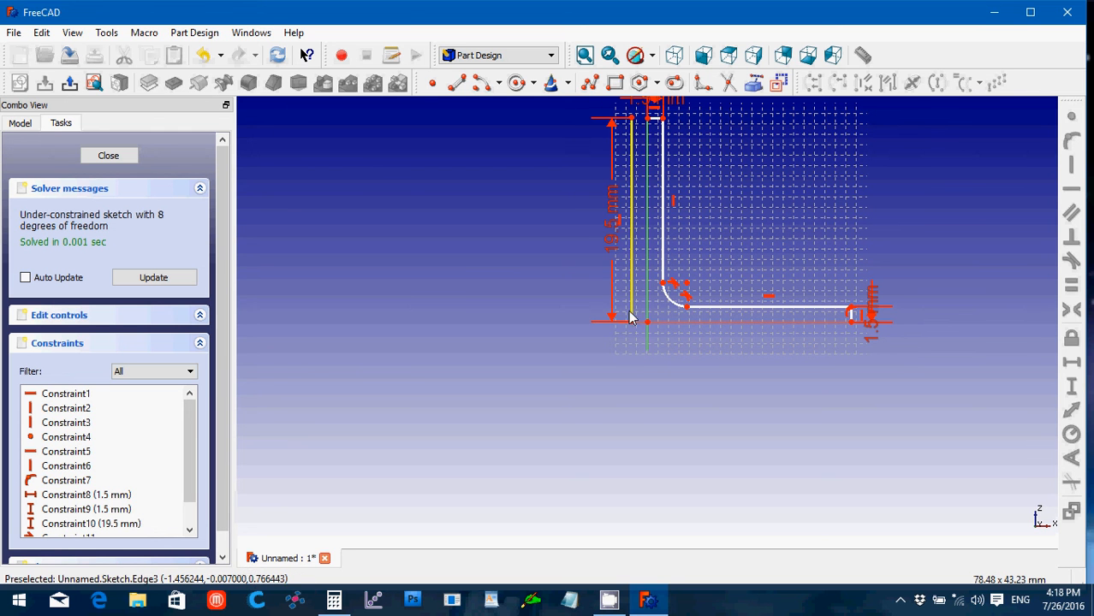
Move the upright's left line back toward the vertical axis and make its upper endpoint coincident with the top edge's left endpoint
left_click_drag(631, 315, 643, 313)
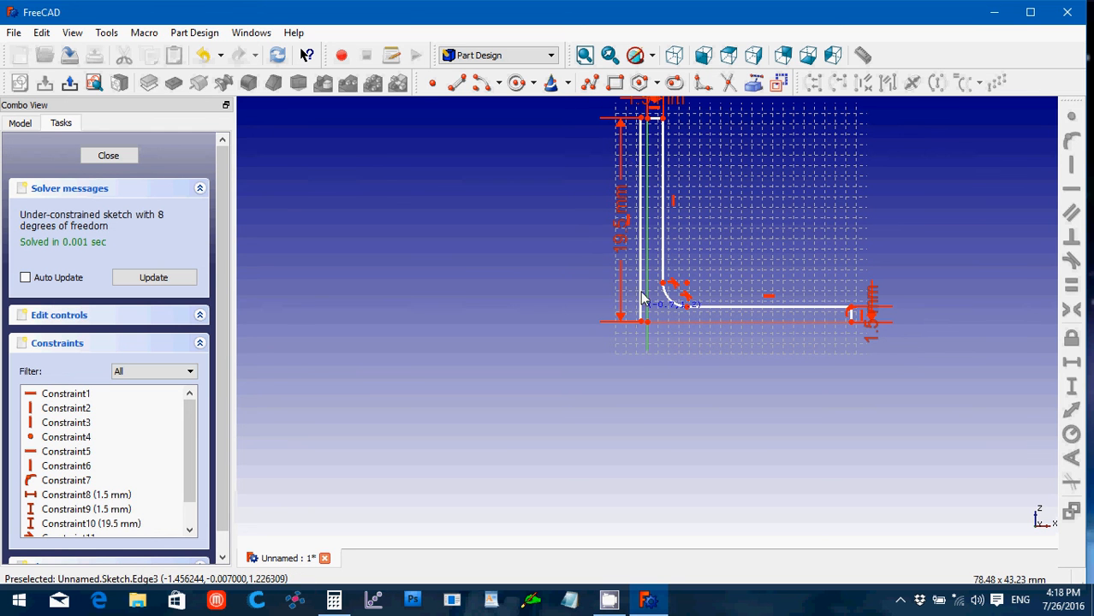
left_click(638, 118)
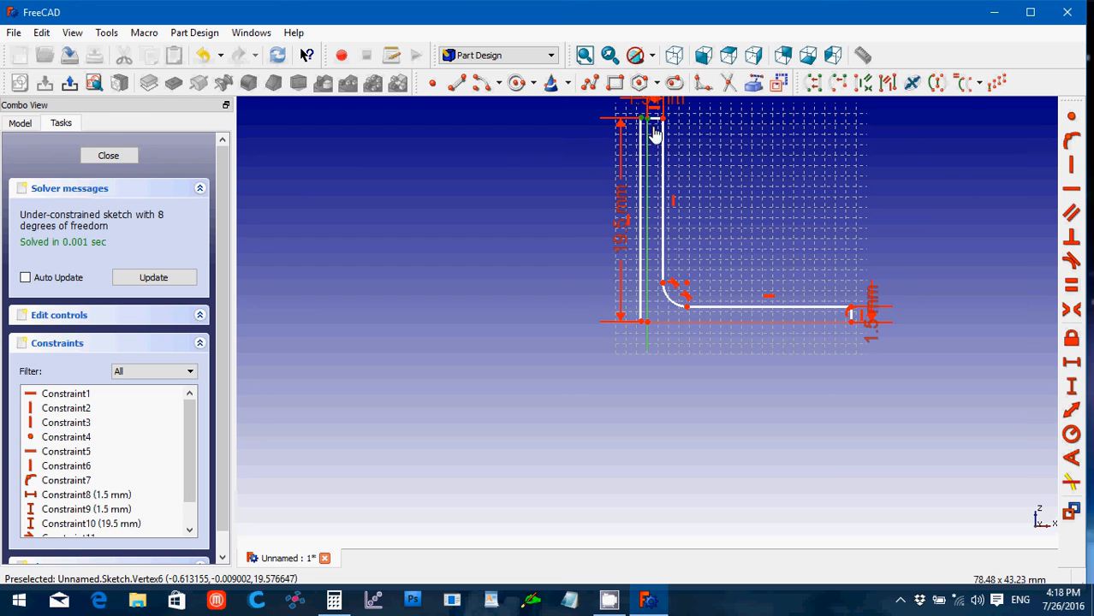
left_click(1070, 116)
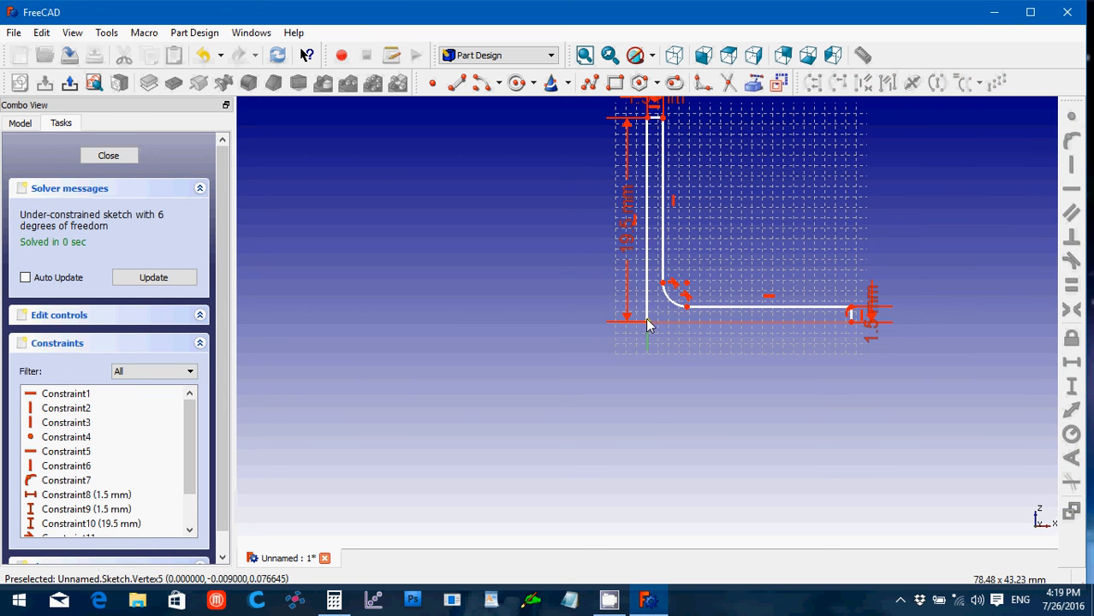
Shift the upright's two vertical lines to the right and make the inner line's upper endpoint coincident with the top edge's right endpoint
left_click_drag(647, 324, 658, 326)
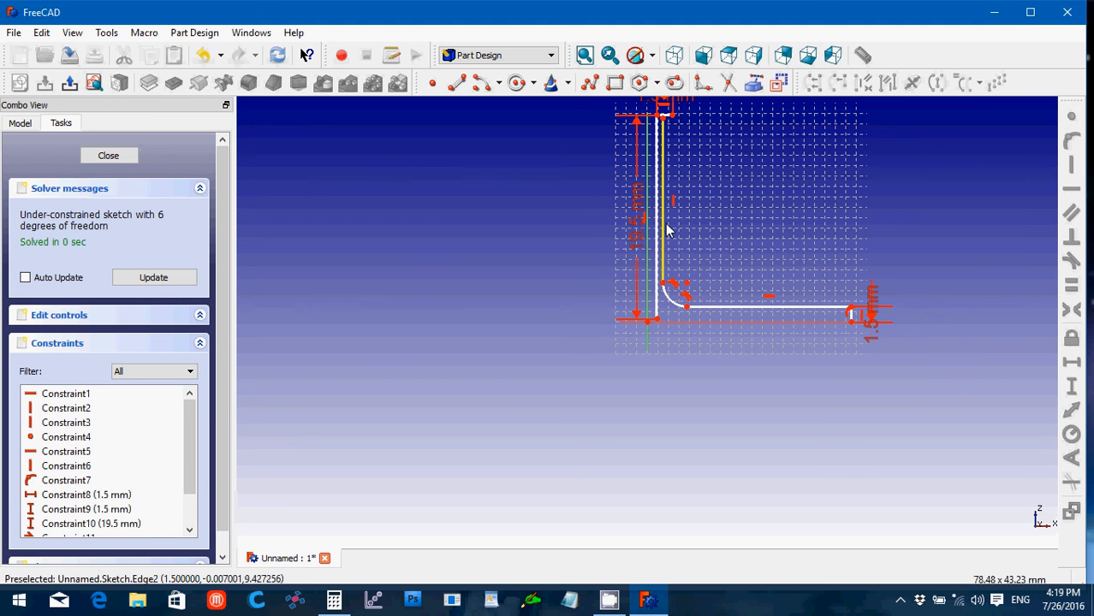
left_click_drag(666, 230, 688, 231)
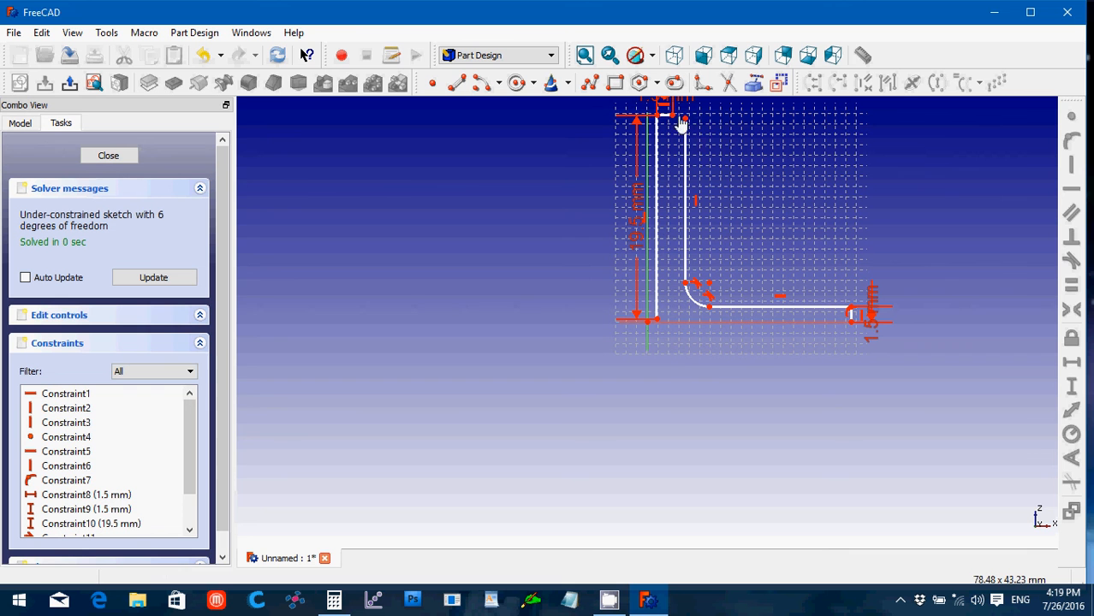
left_click(685, 117)
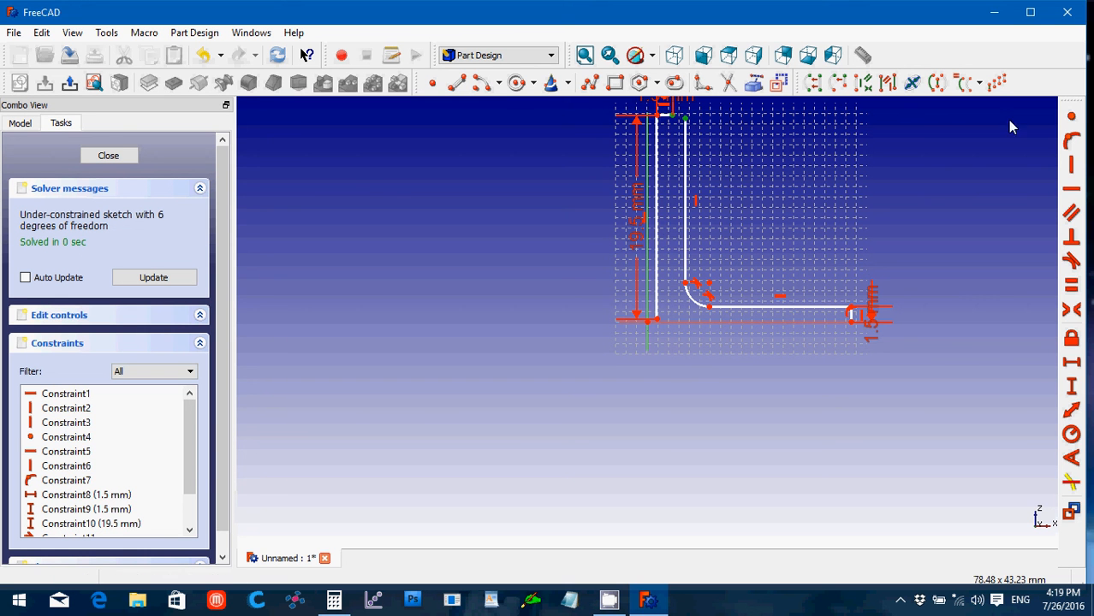
left_click(1071, 115)
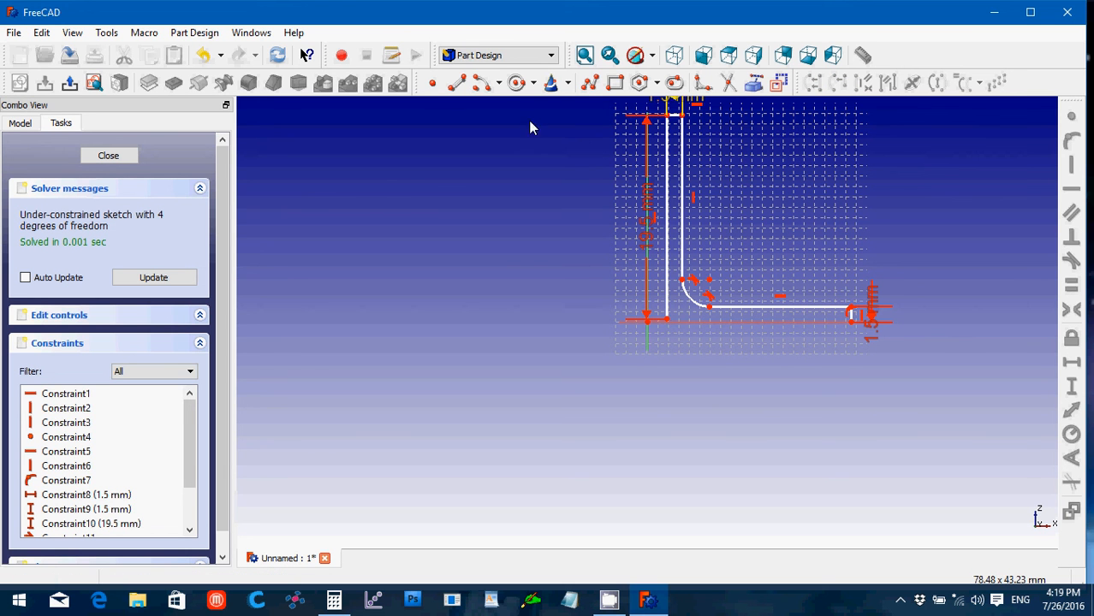
Draw a new bottom line from the upright's lower endpoint to the lower endpoint of the profile's short right end line
left_click(458, 87)
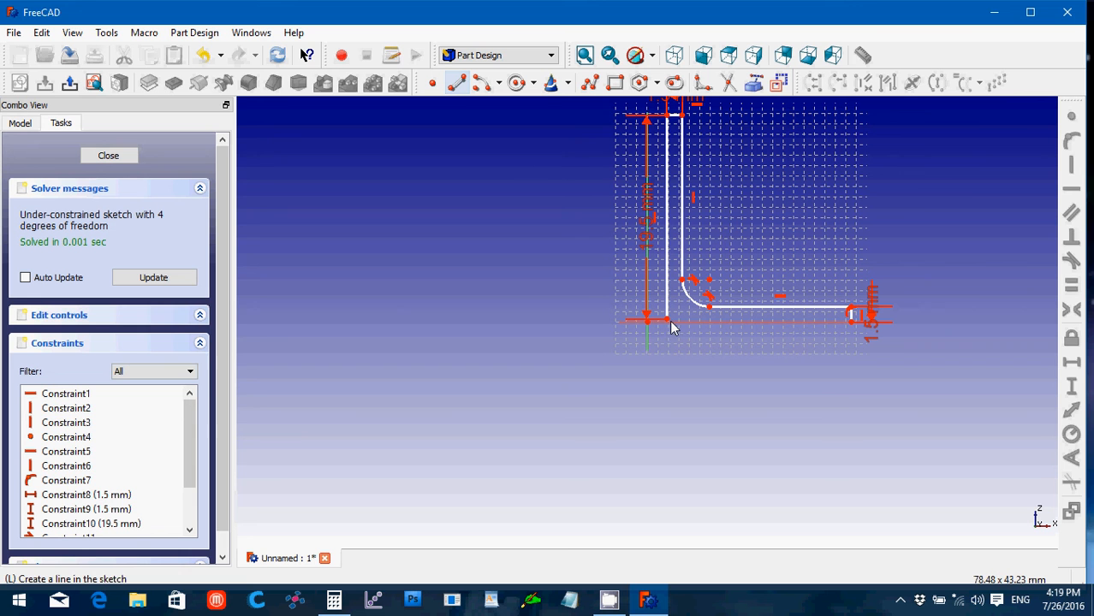
left_click(457, 86)
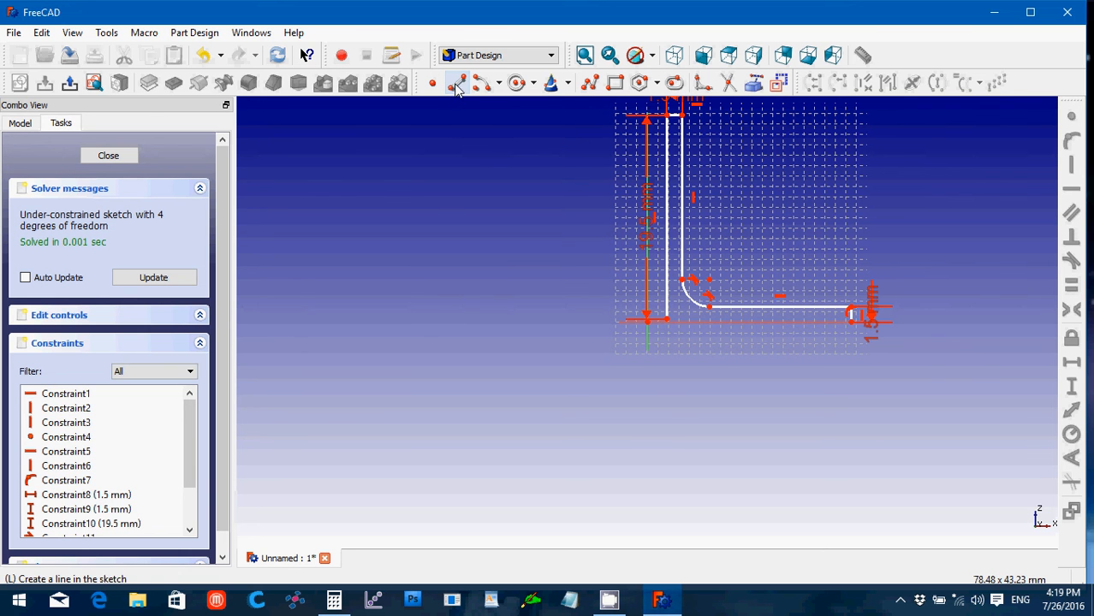
left_click(668, 319)
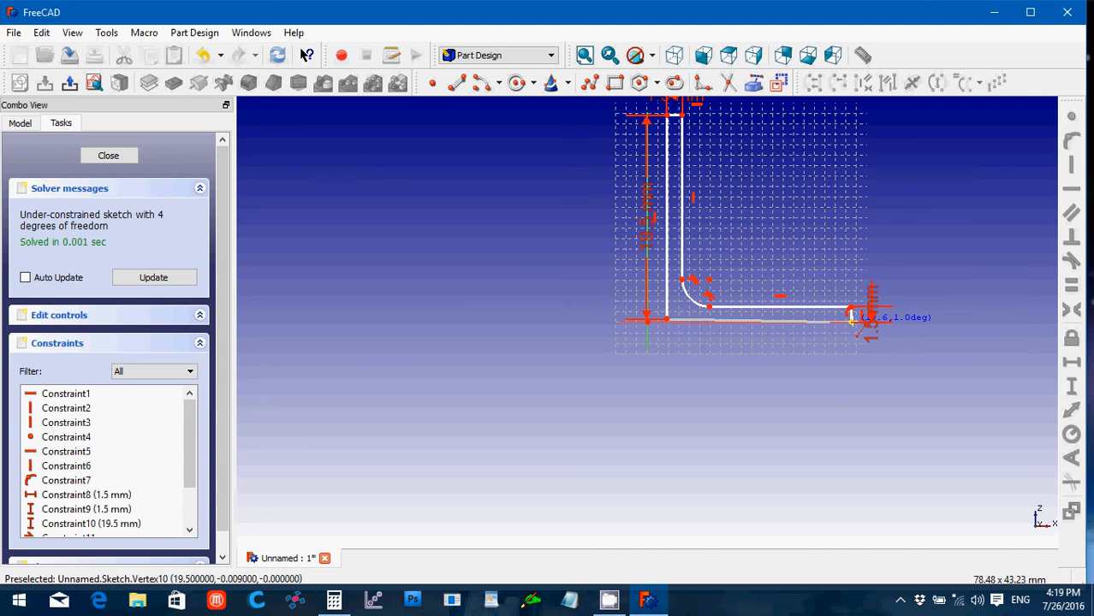
left_click(852, 317)
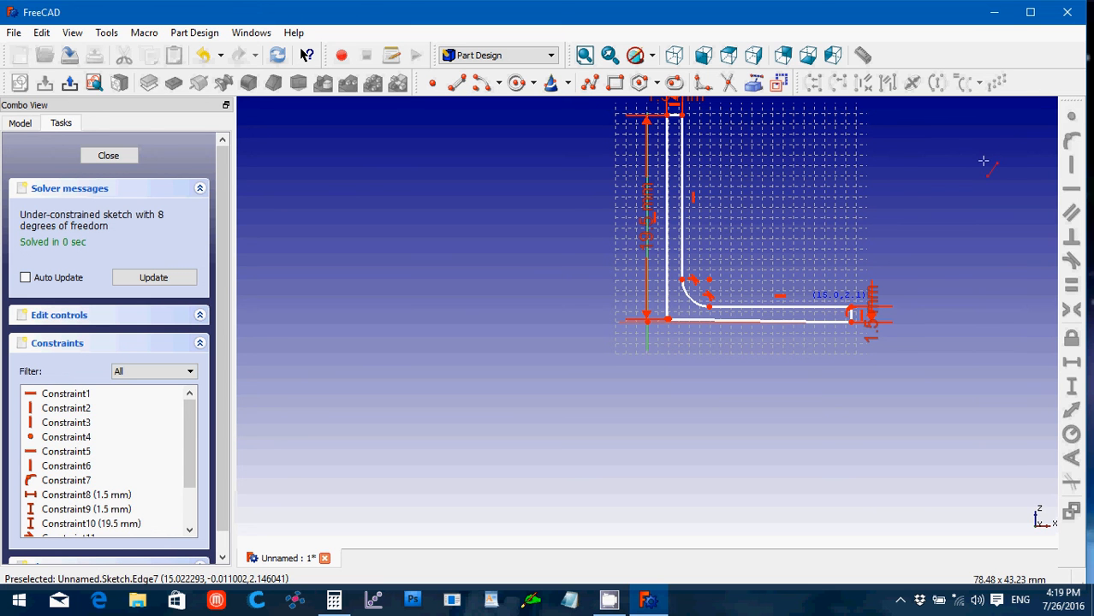
key("Escape")
key("Escape")
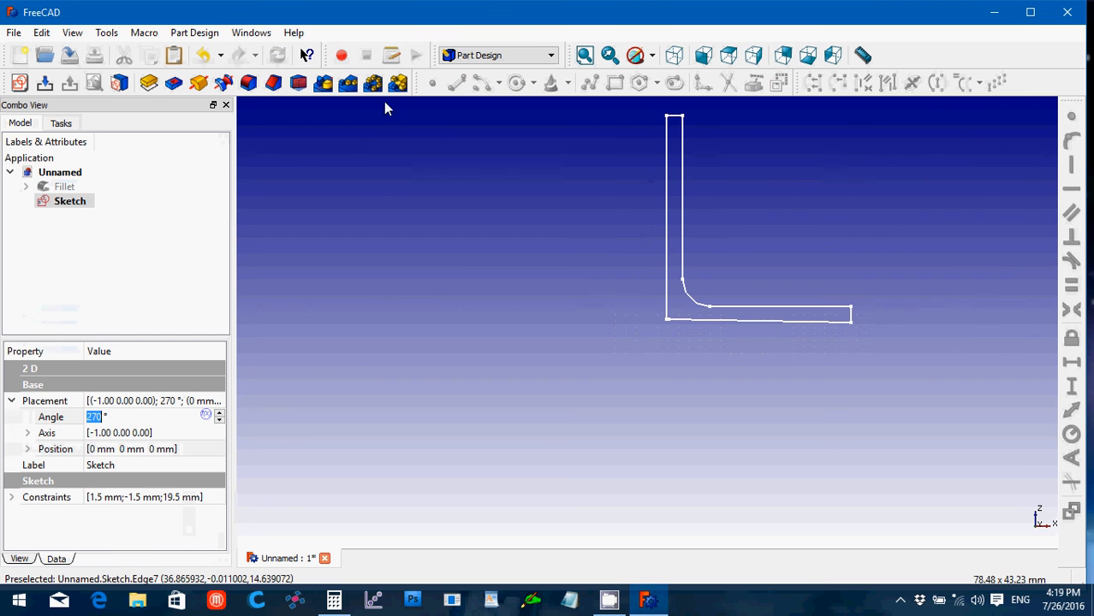
Reopen the sketch for editing and constrain the new bottom line to be horizontal
left_click(82, 202)
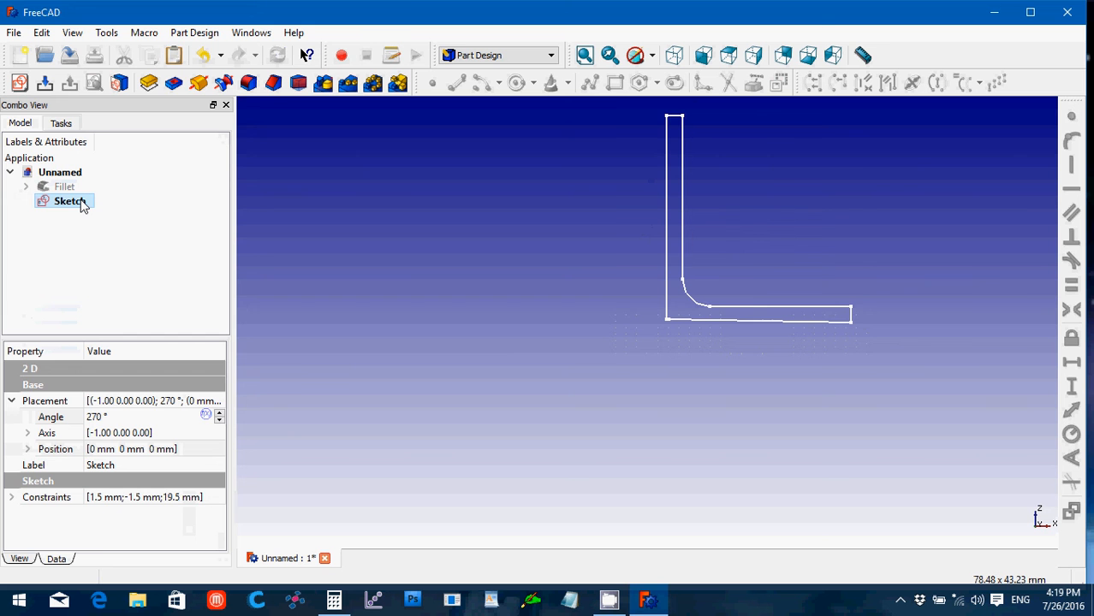
double_click(81, 203)
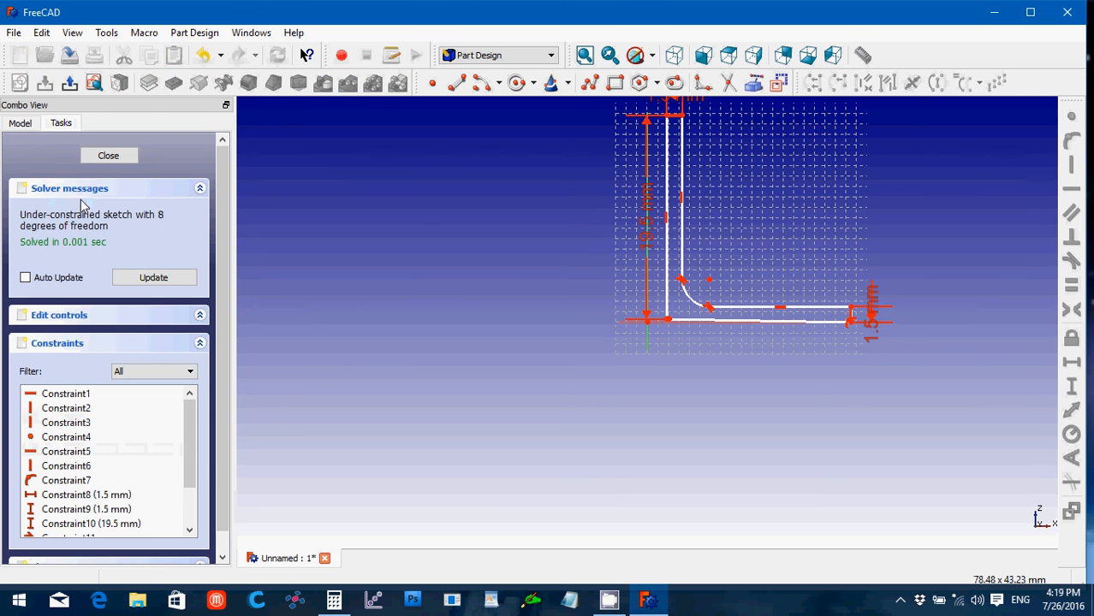
left_click(713, 320)
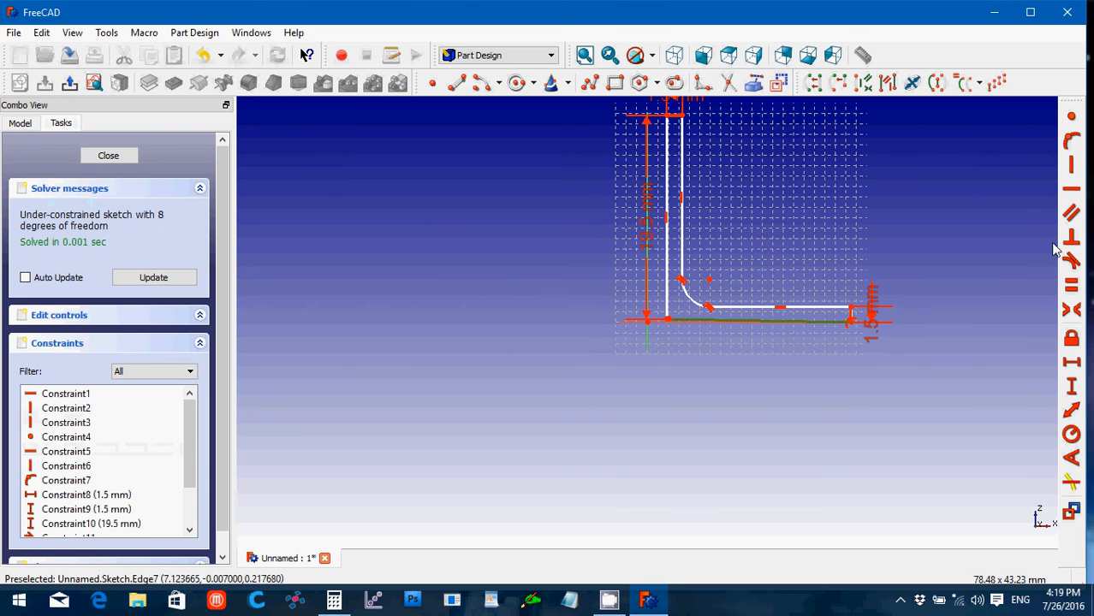
left_click(1071, 189)
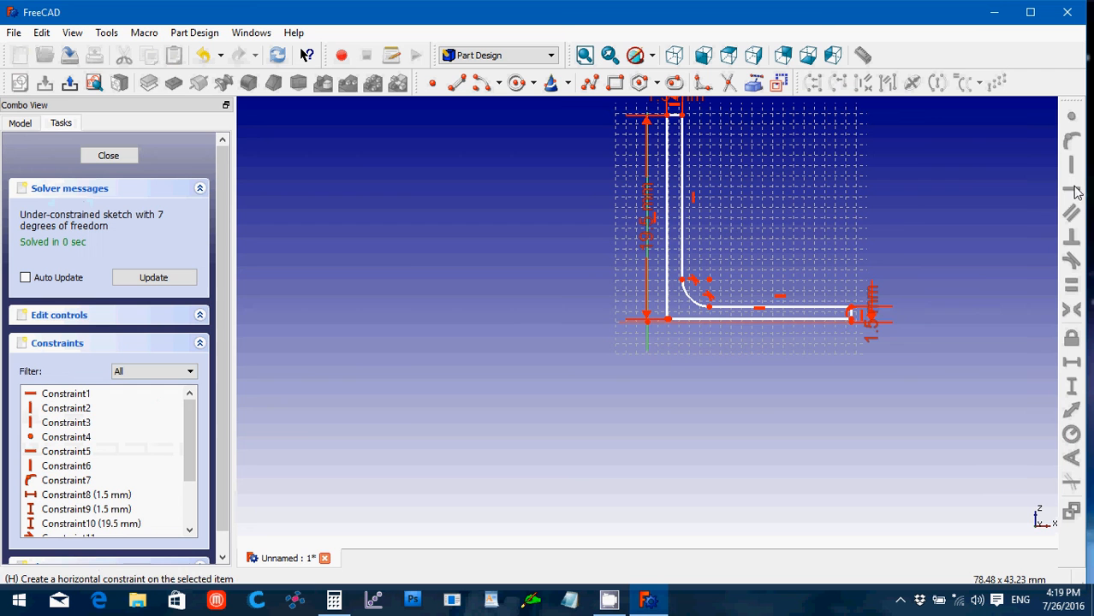
Constrain the bottom line's horizontal length to 19.5 mm and place the dimension below the profile
left_click(772, 321)
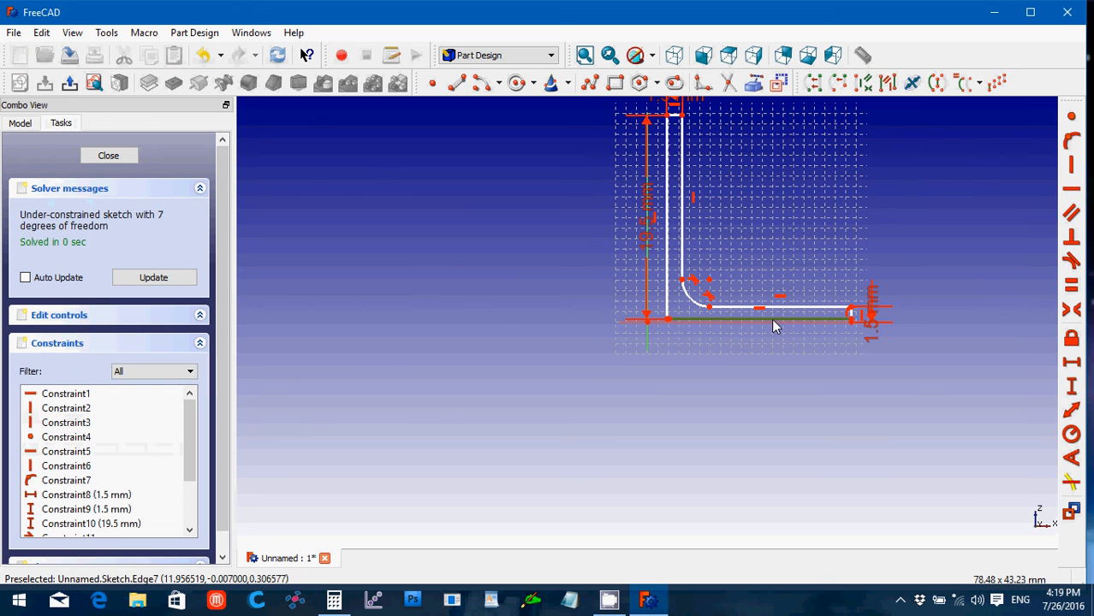
left_click(1071, 362)
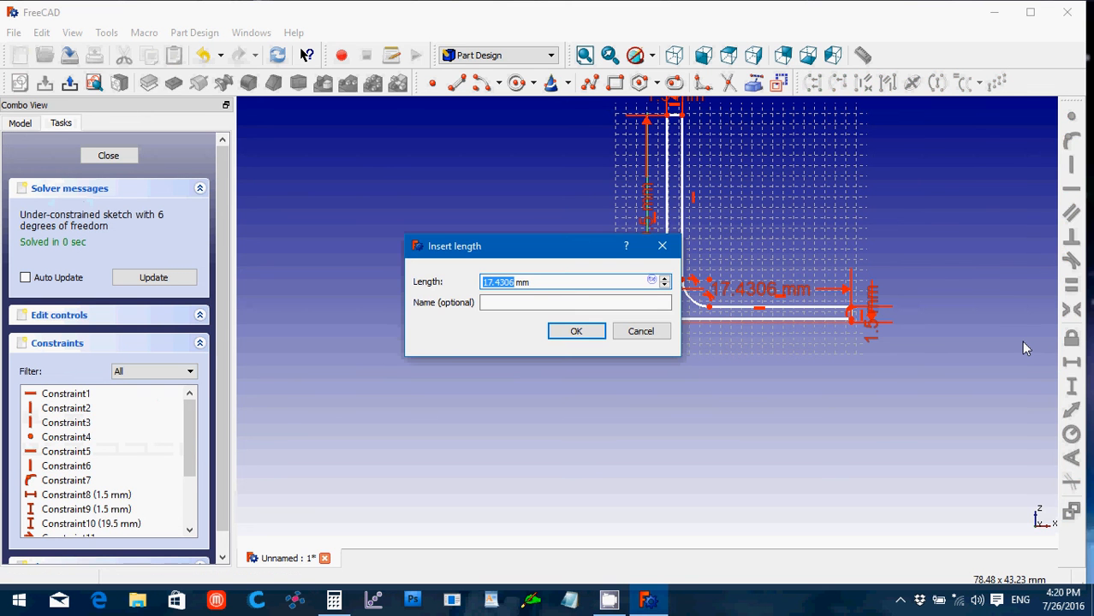
type("19.5")
key("Return")
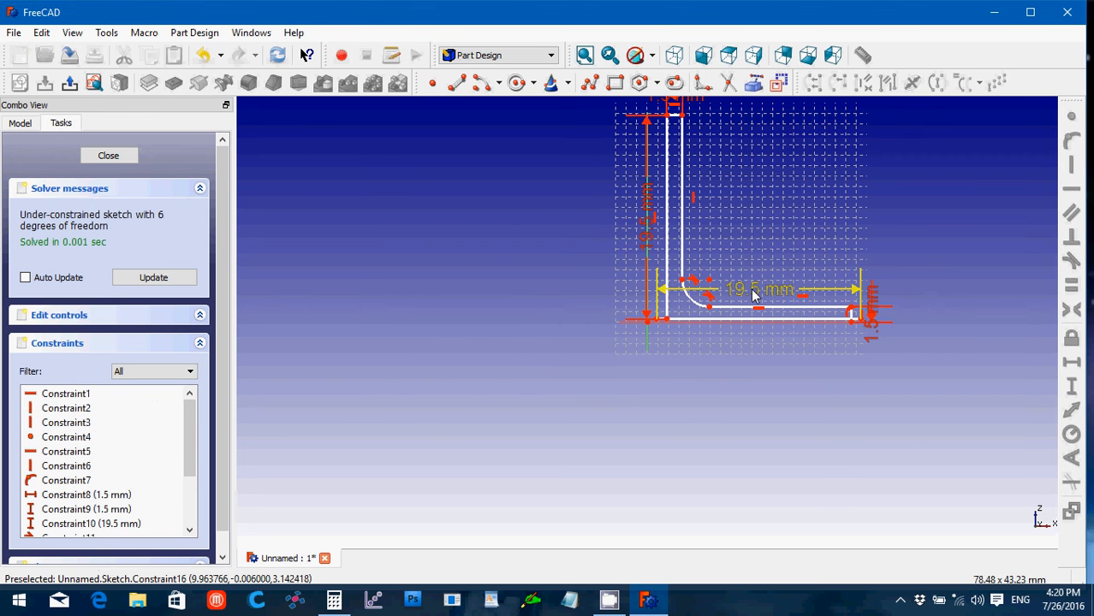
left_click_drag(755, 289, 752, 361)
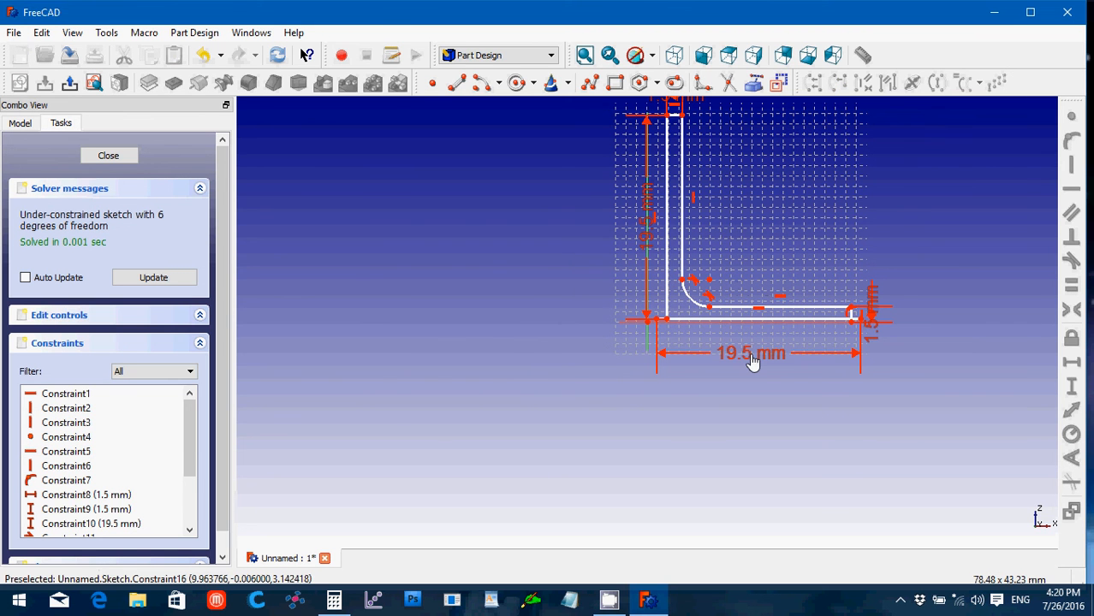
Make the bottom line's two endpoints coincident with the upright's lower endpoint and the short right end line's lower endpoint
left_click(669, 322)
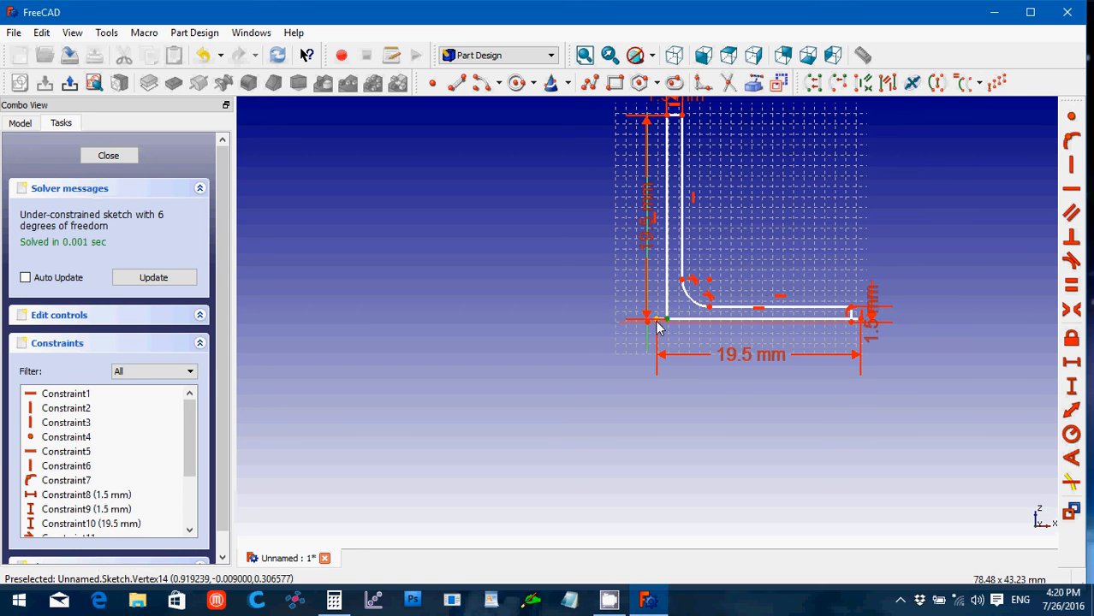
left_click(1072, 119)
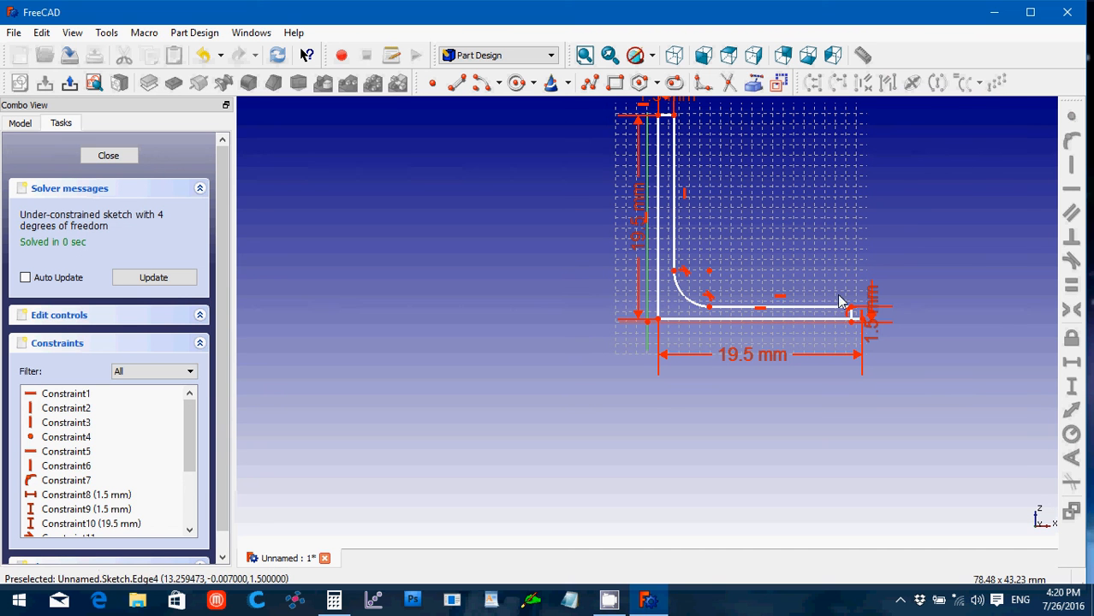
left_click(854, 324)
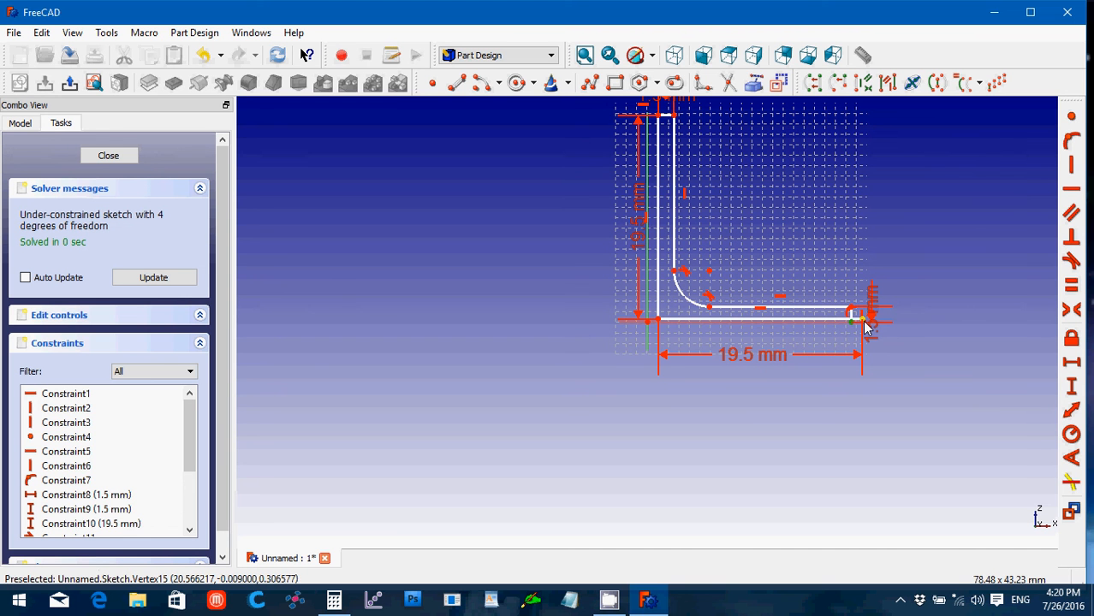
left_click(1073, 120)
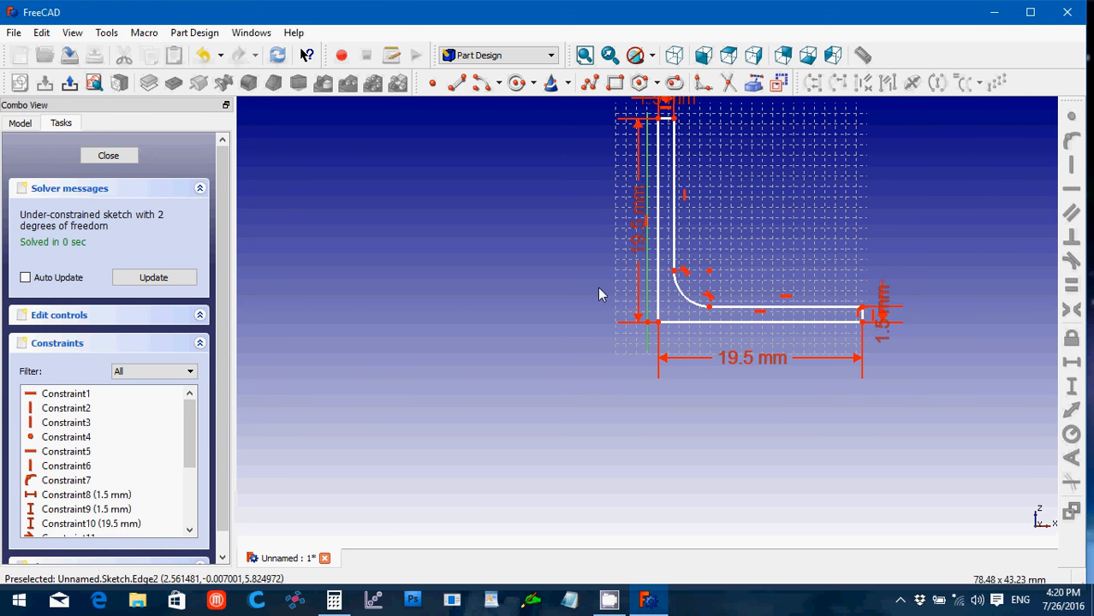
Fillet the profile's outer corner at about 2.8 mm radius and constrain the overall height to 19.5 mm, with the dimension left of the profile
left_click(702, 82)
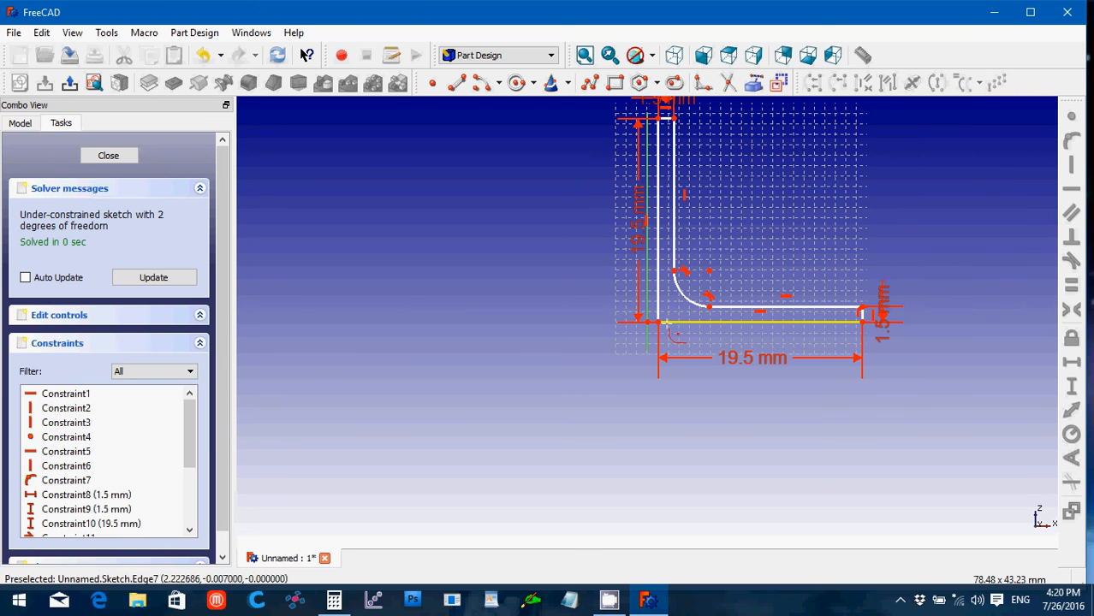
left_click(658, 323)
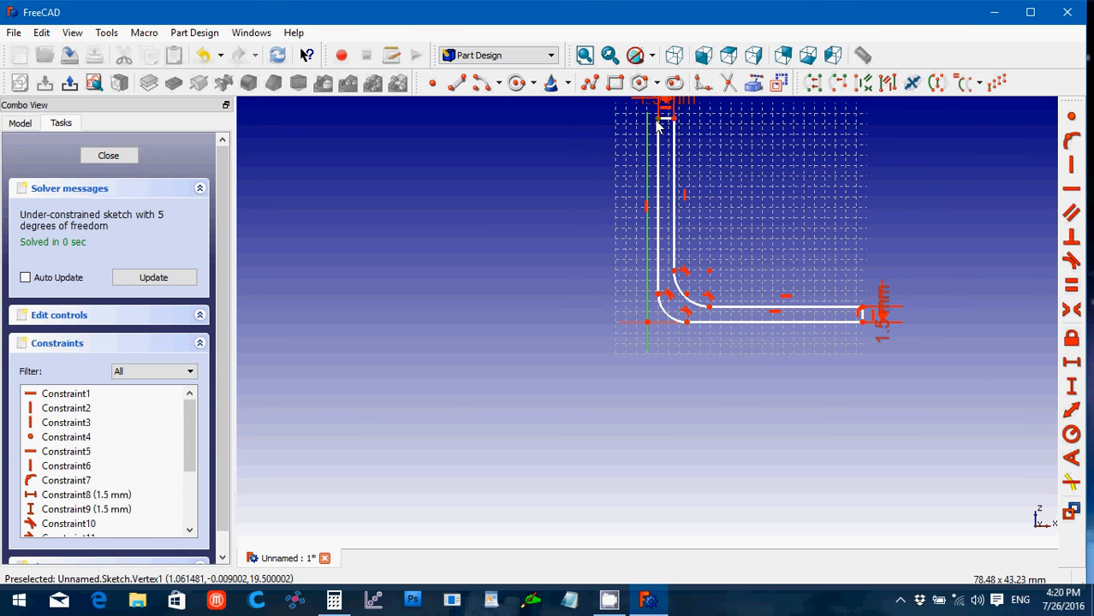
left_click(688, 323)
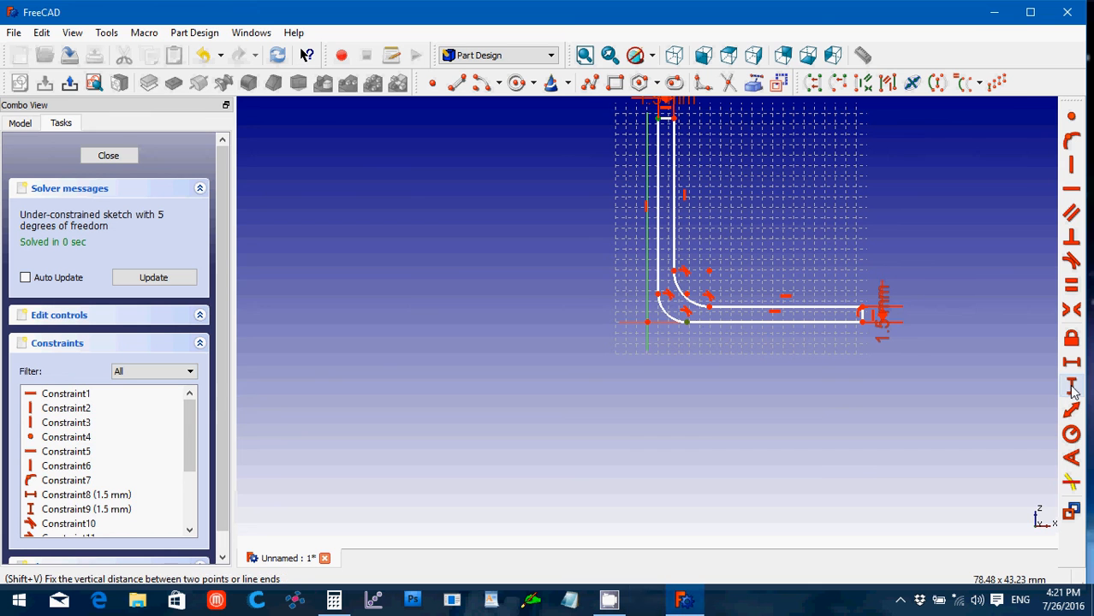
left_click(1072, 387)
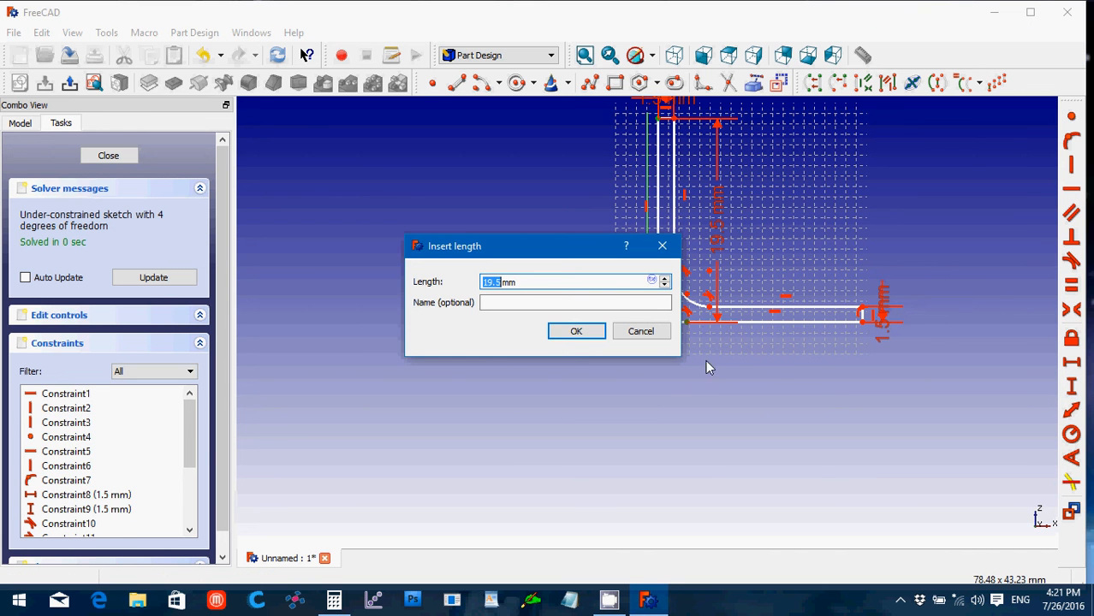
left_click(587, 330)
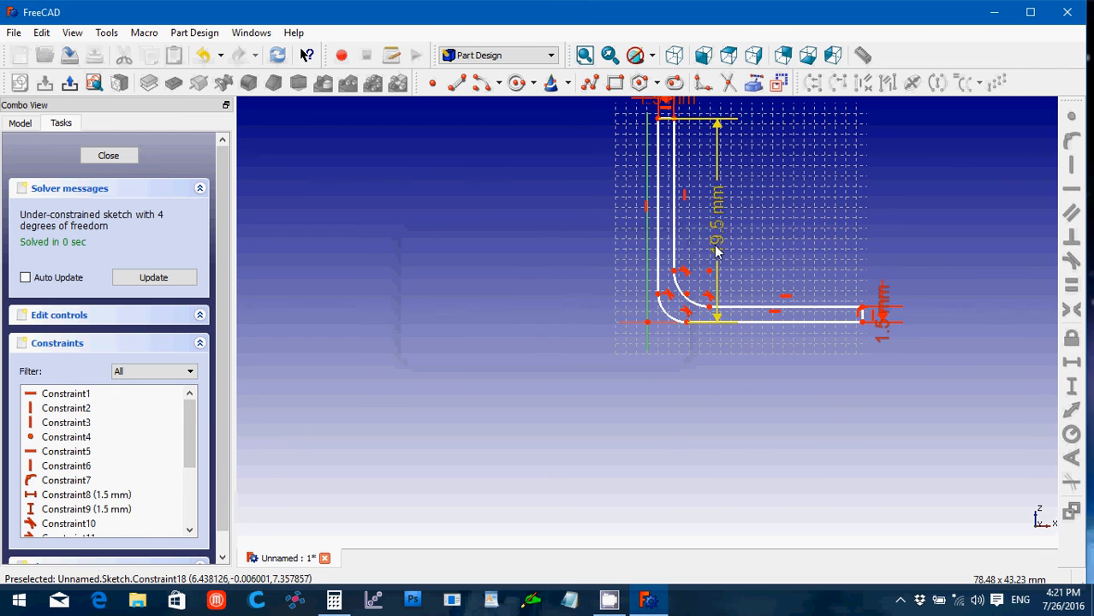
left_click_drag(717, 250, 540, 272)
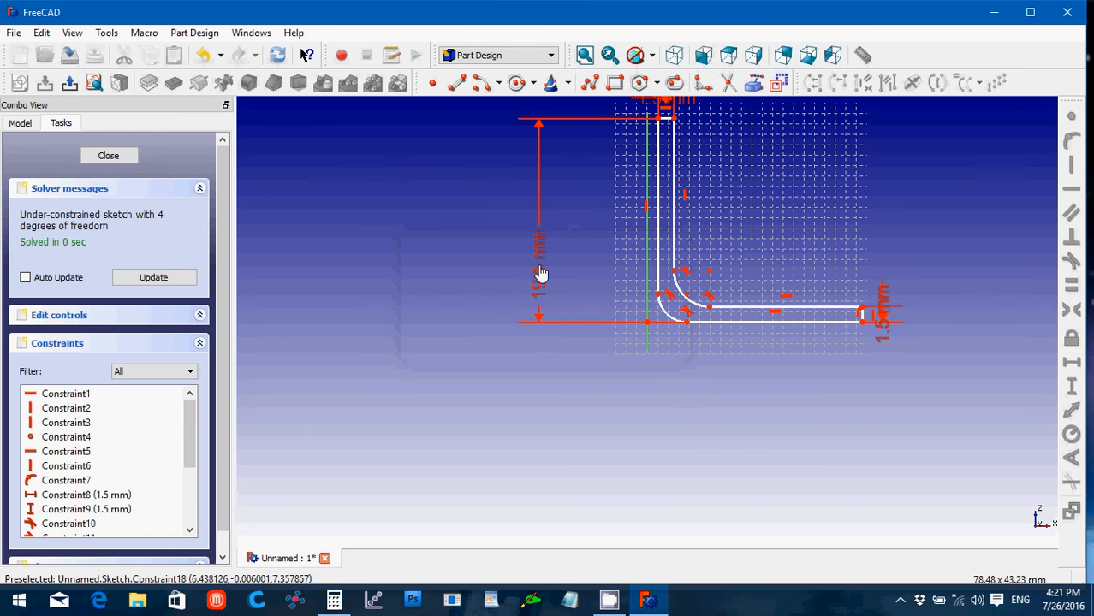
Constrain the horizontal distance from the outer fillet's upper endpoint to the bottom line's right endpoint to 19.5 mm
left_click(658, 298)
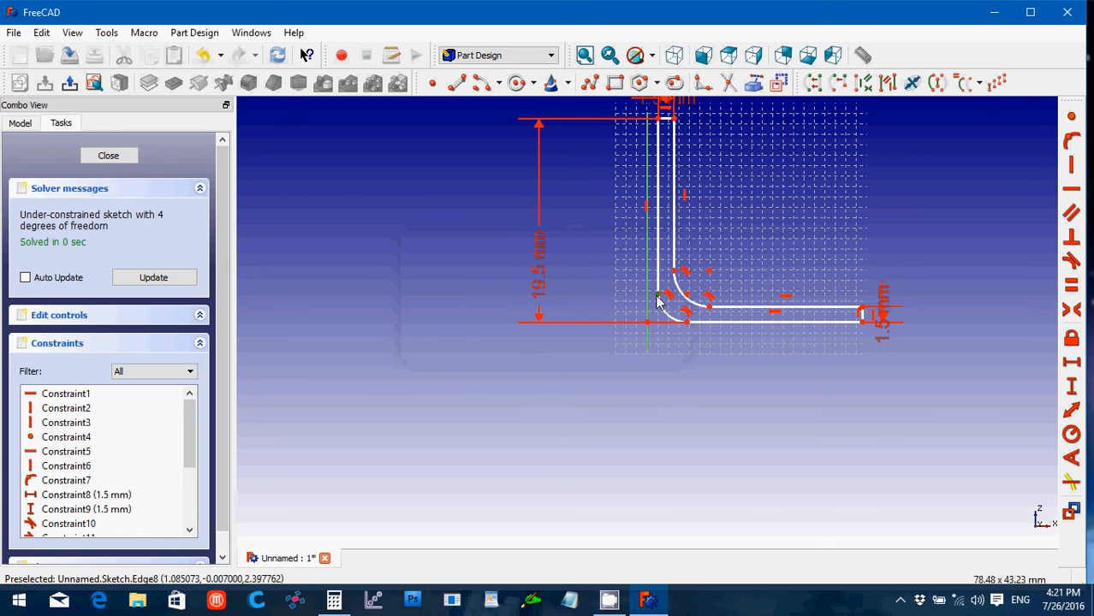
left_click(862, 324)
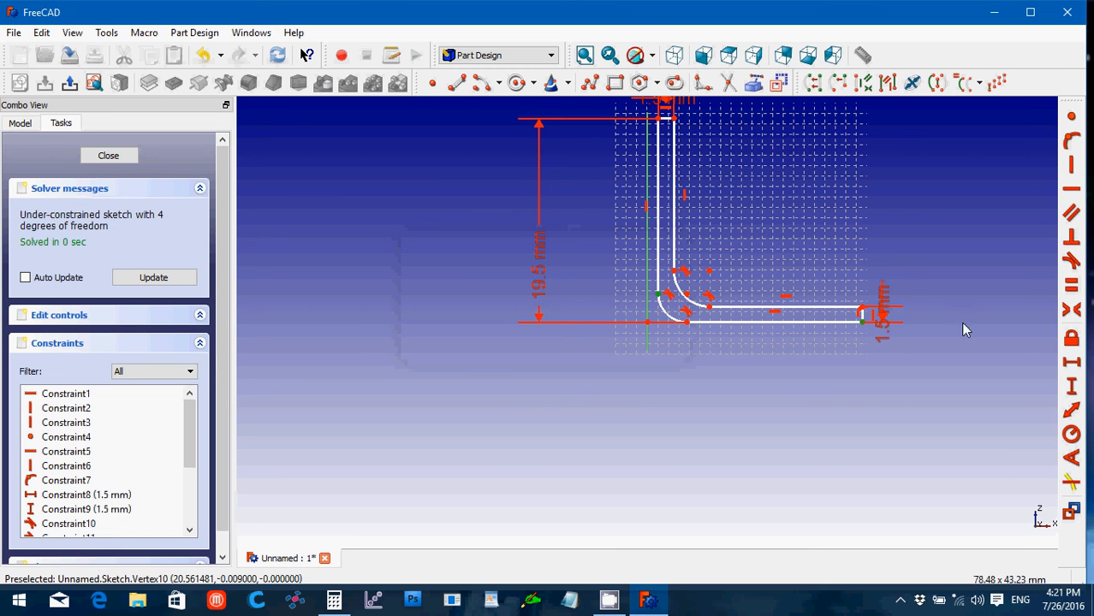
left_click(1077, 364)
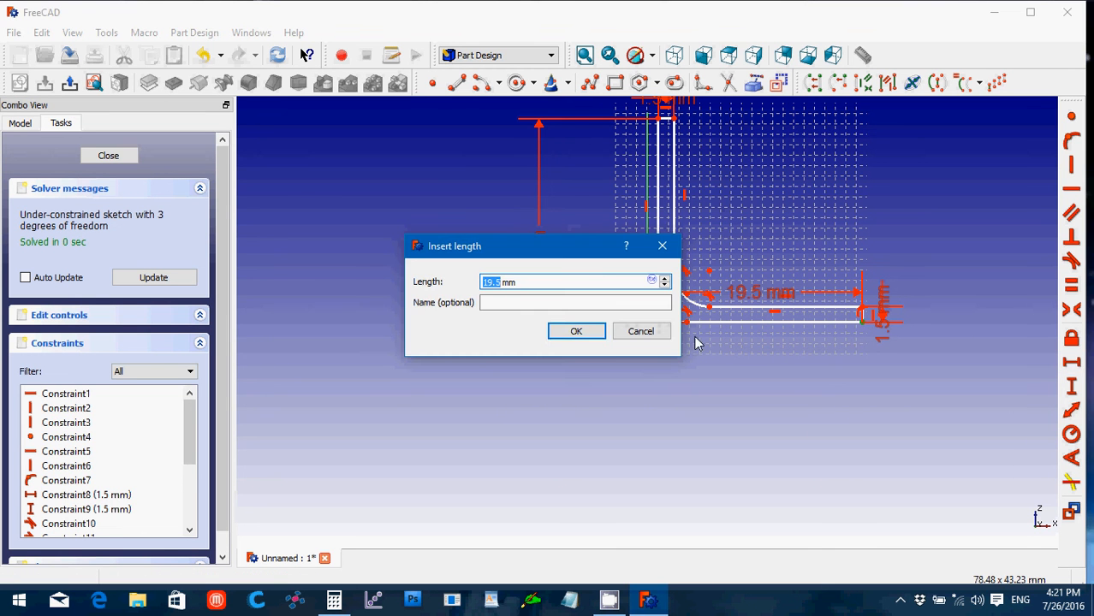
left_click(575, 331)
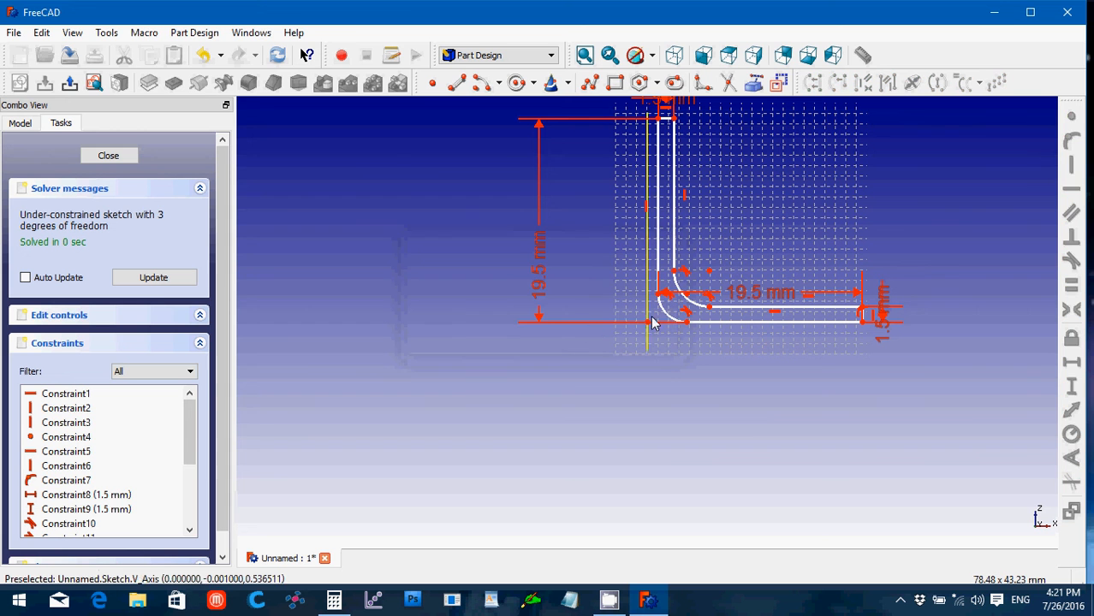
Constrain the radii of the outer and inner corner fillets to 2 mm each
left_click(670, 317)
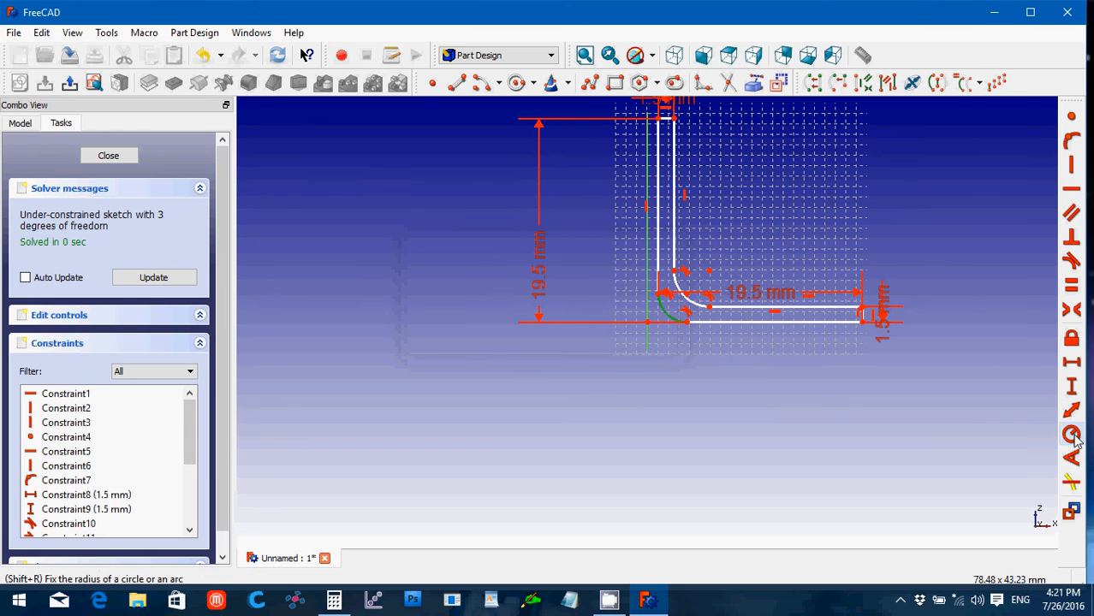
left_click(1071, 435)
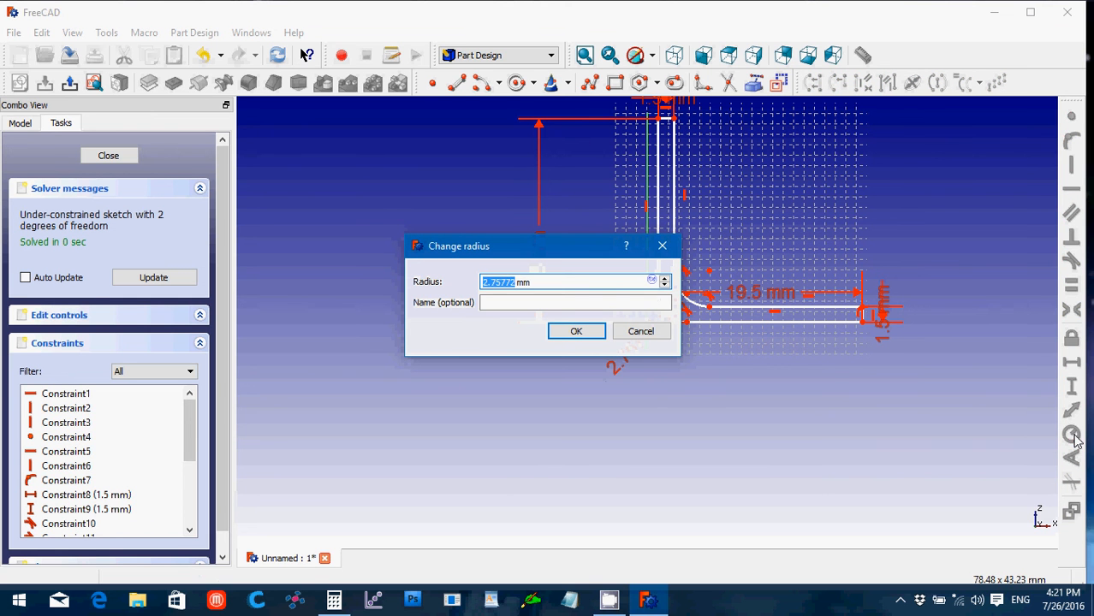
type("2")
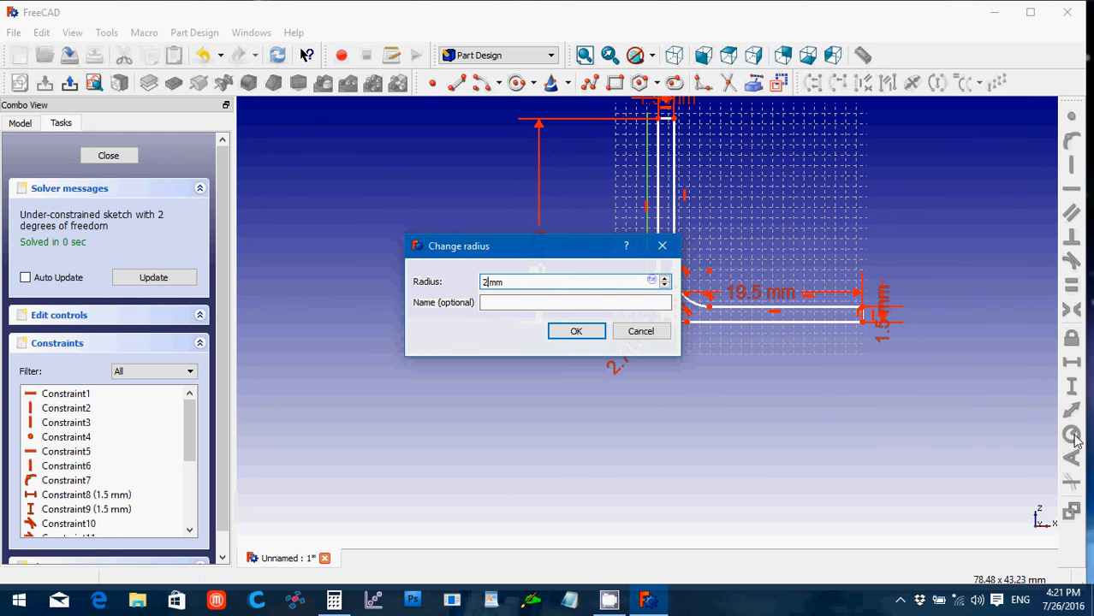
left_click(597, 337)
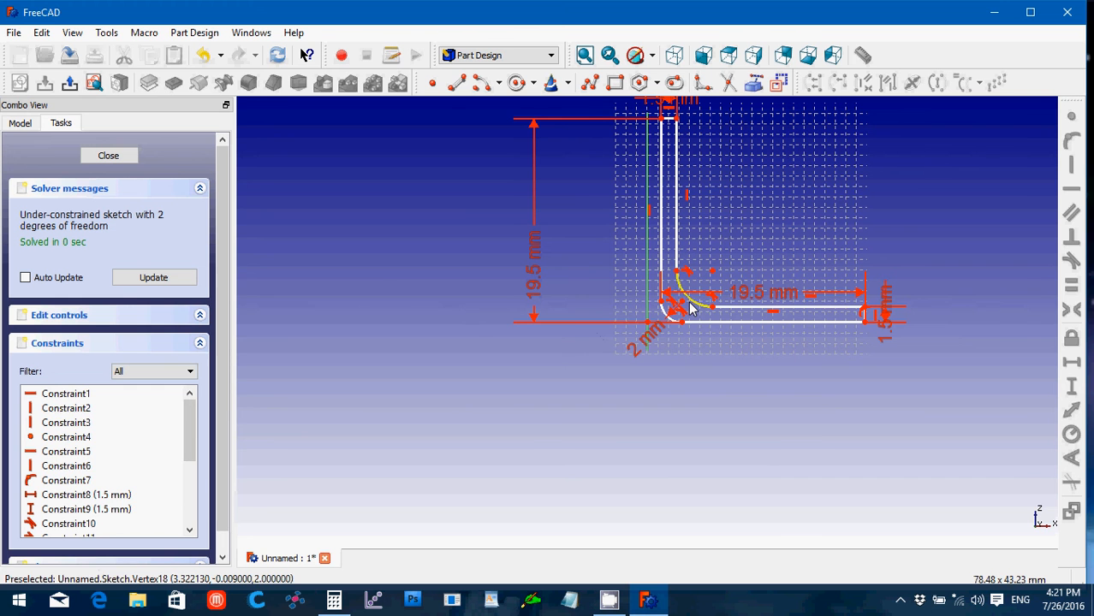
left_click(691, 310)
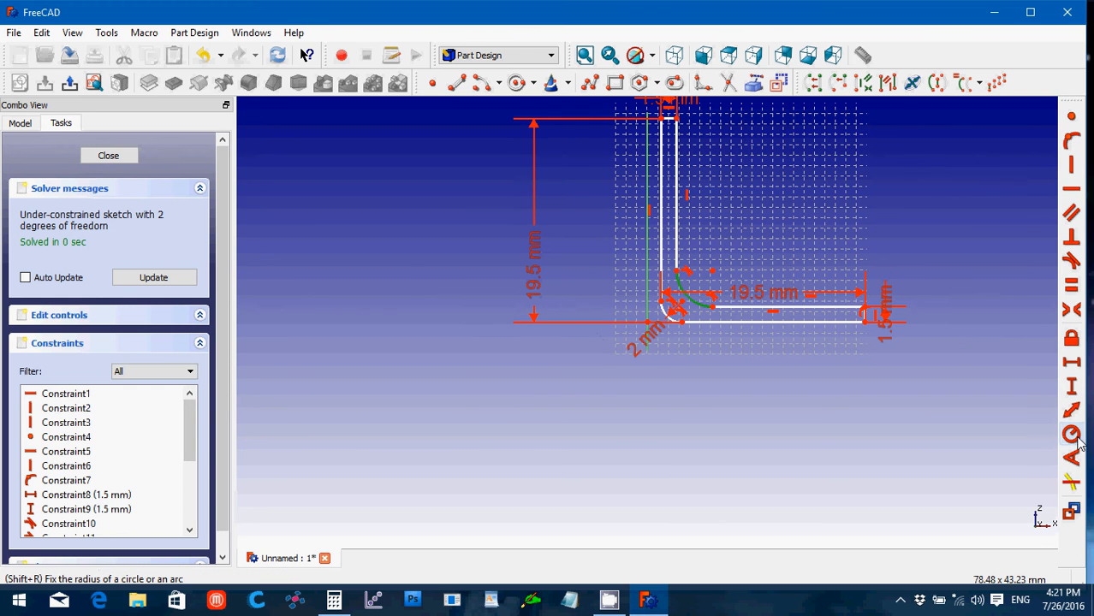
left_click(1072, 435)
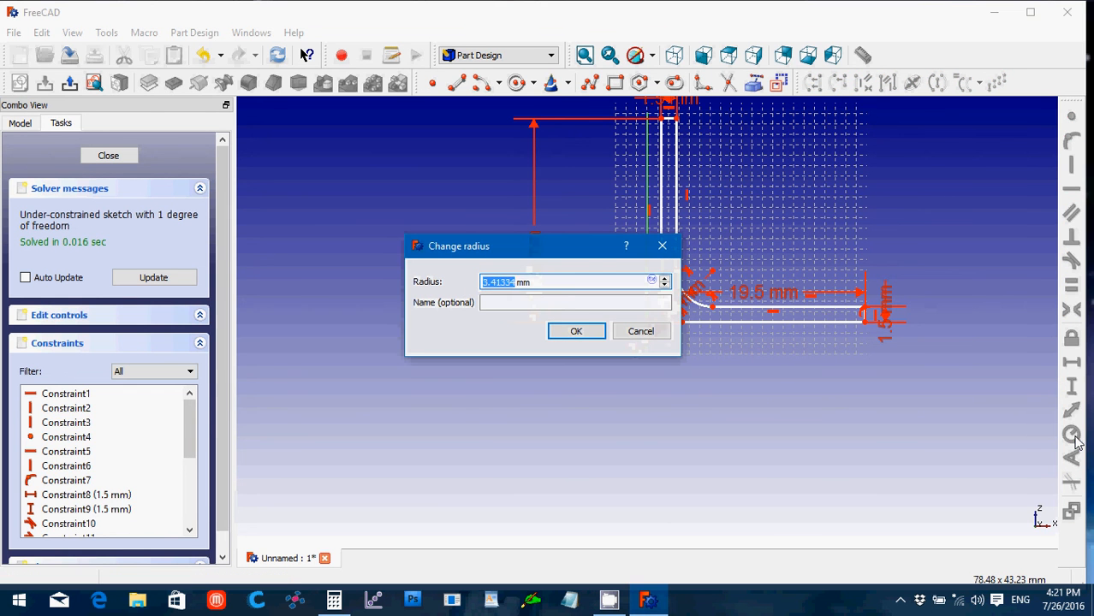
type("2")
left_click(599, 332)
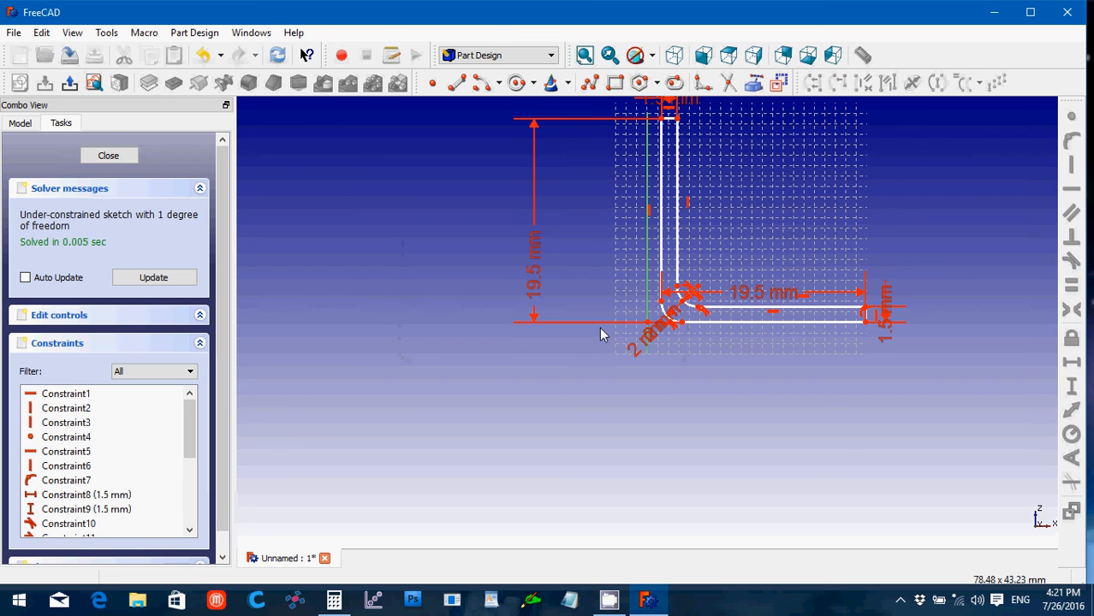
Fix the outer fillet's upper endpoint onto the vertical axis and close the profile sketch
left_click(661, 305)
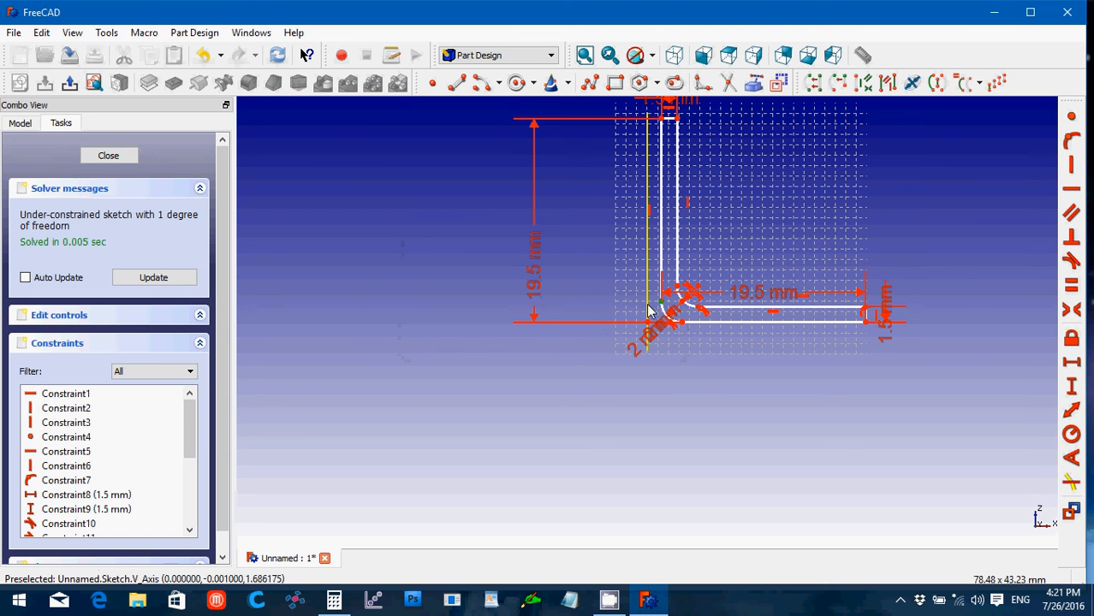
left_click(648, 310)
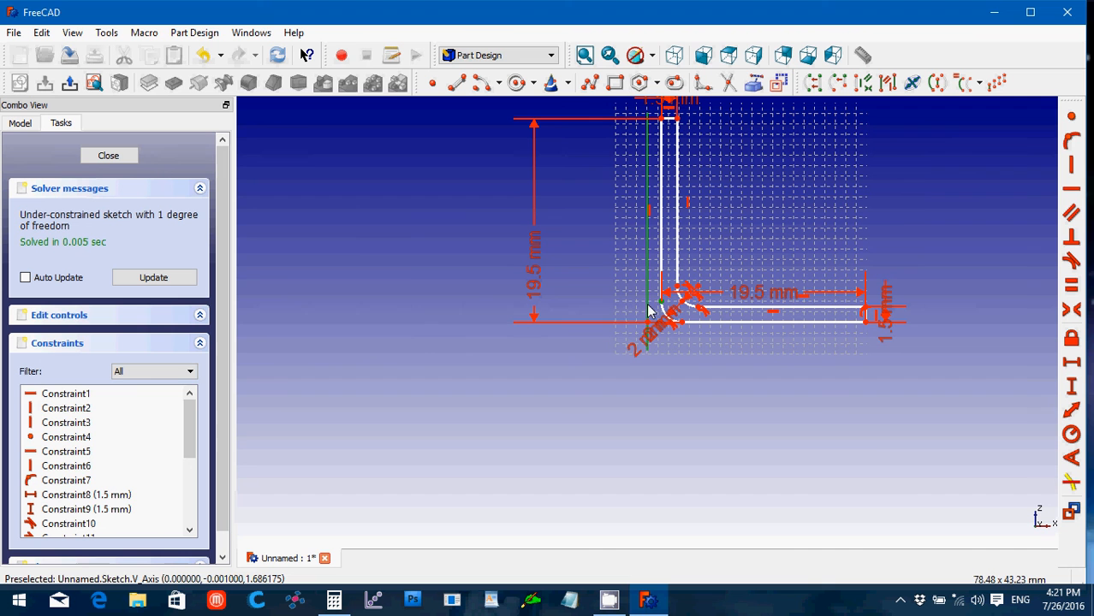
left_click(1069, 146)
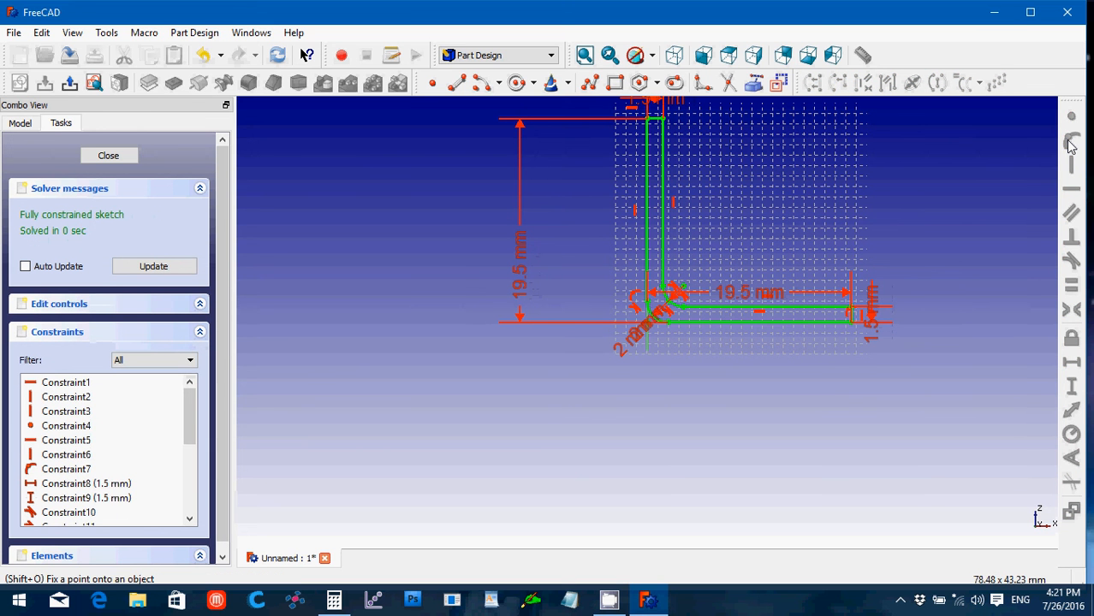
left_click(109, 156)
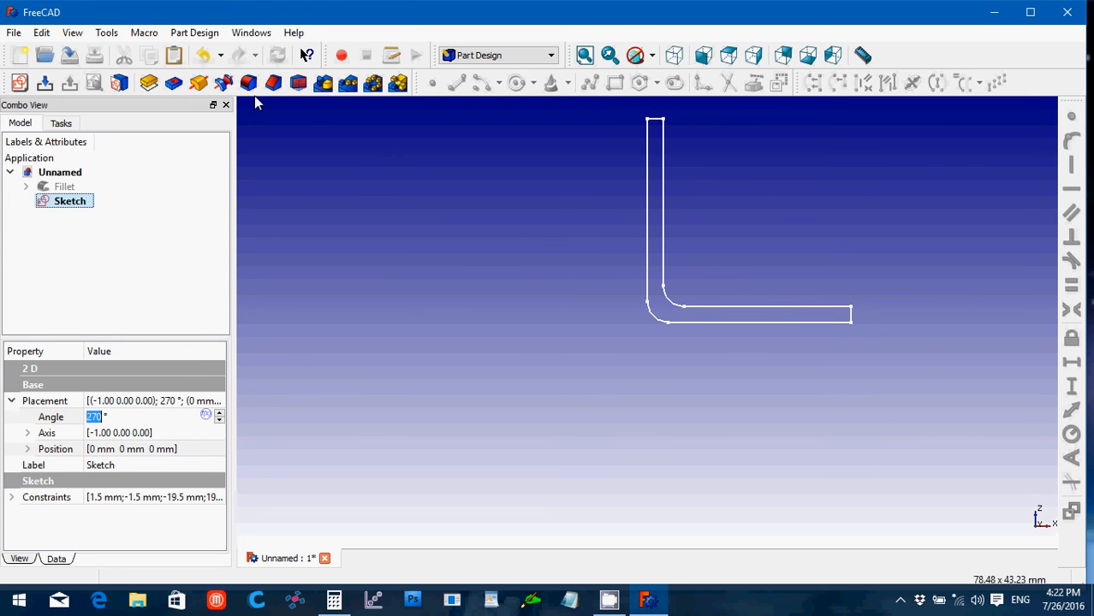
Pad the L-shaped profile sketch by 12.5 mm in the reversed direction and show the result in axonometric view
left_click(151, 84)
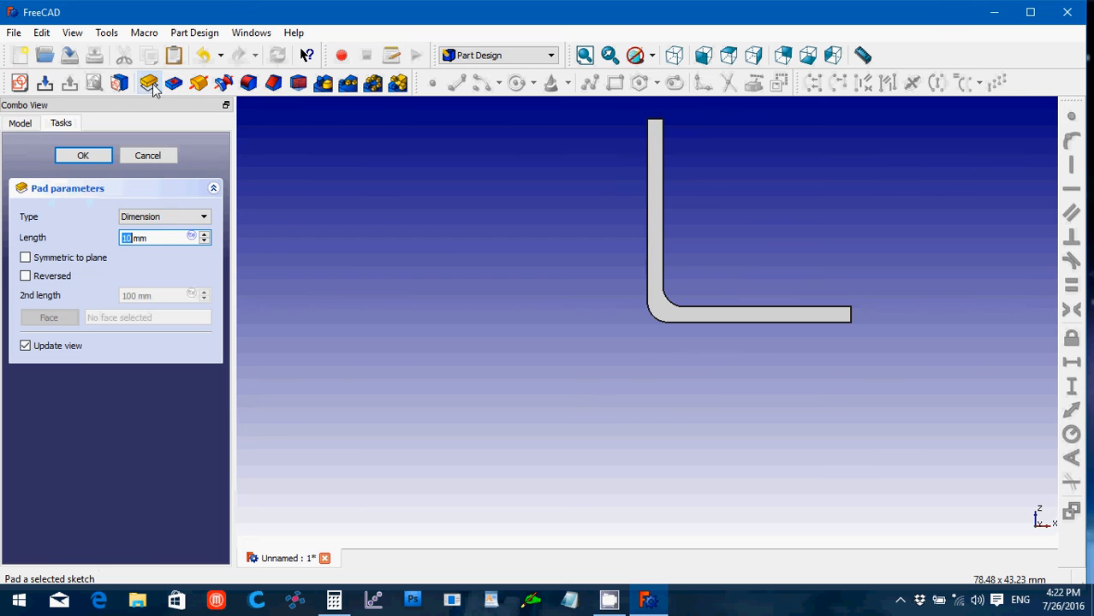
type("12.5")
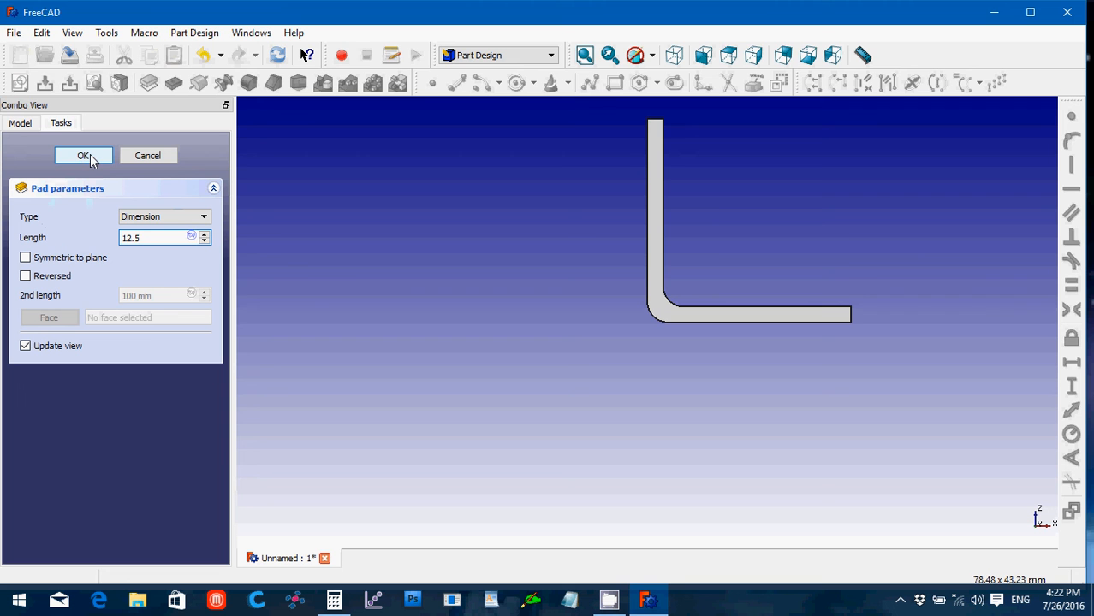
left_click(25, 278)
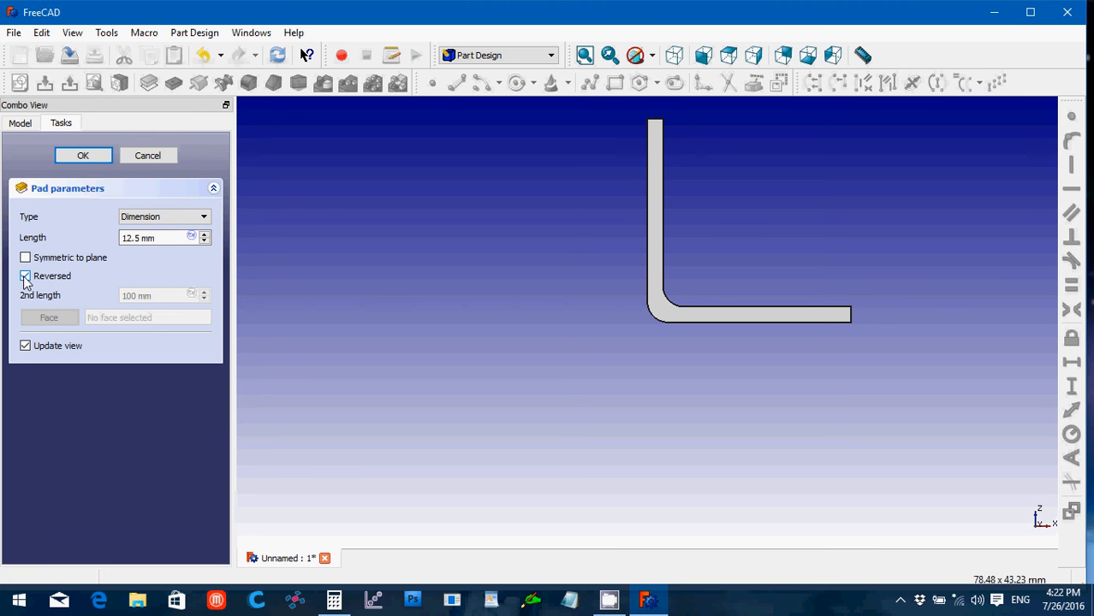
left_click(83, 159)
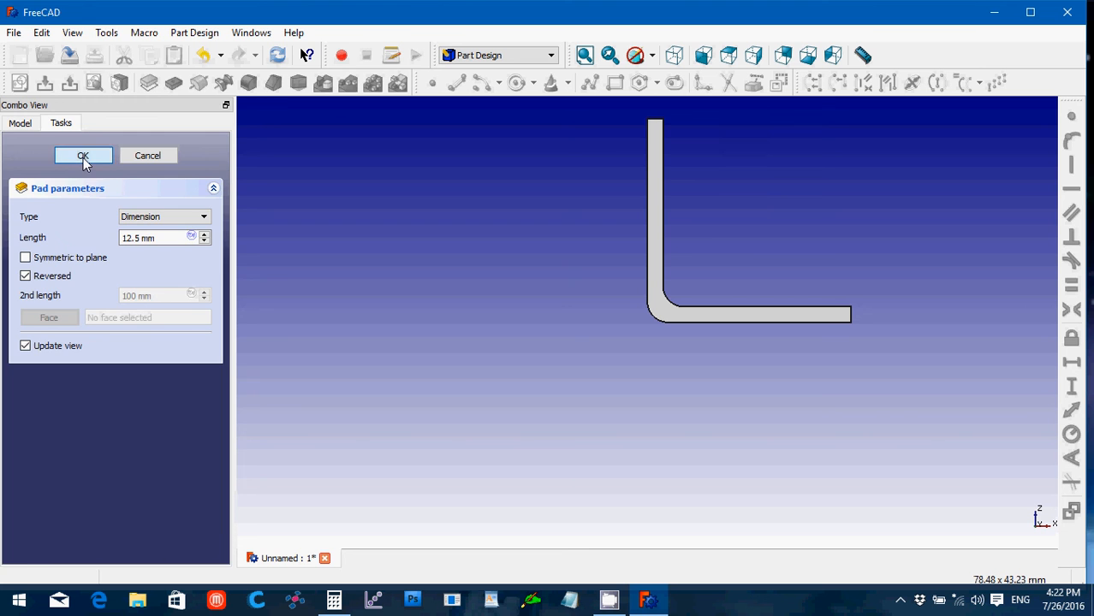
left_click(682, 57)
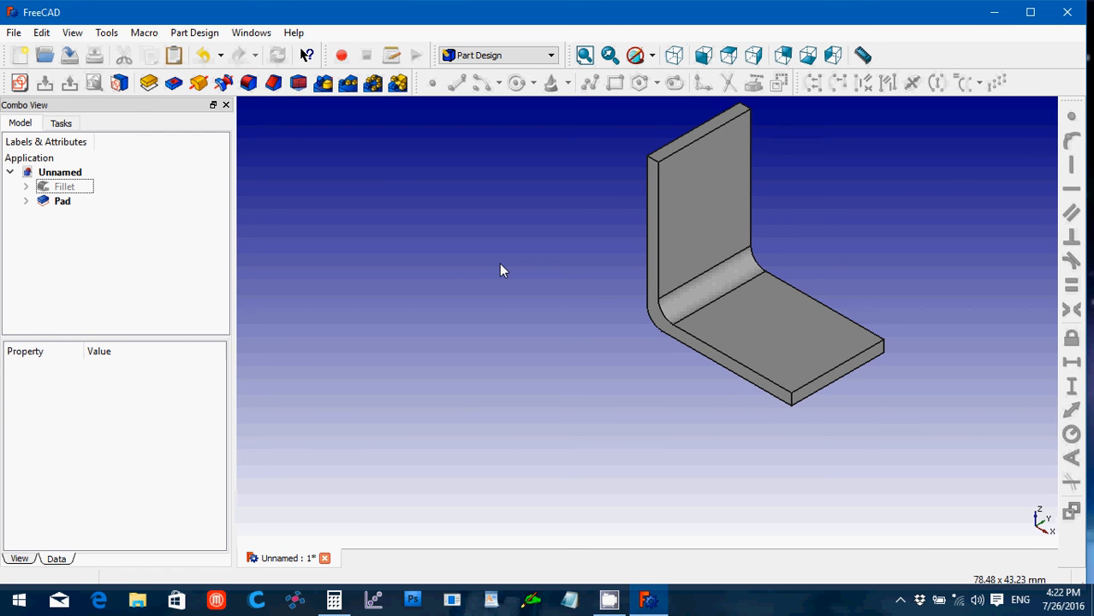
Start a new sketch on the inner upper face of the bracket's horizontal leg
left_click(778, 335)
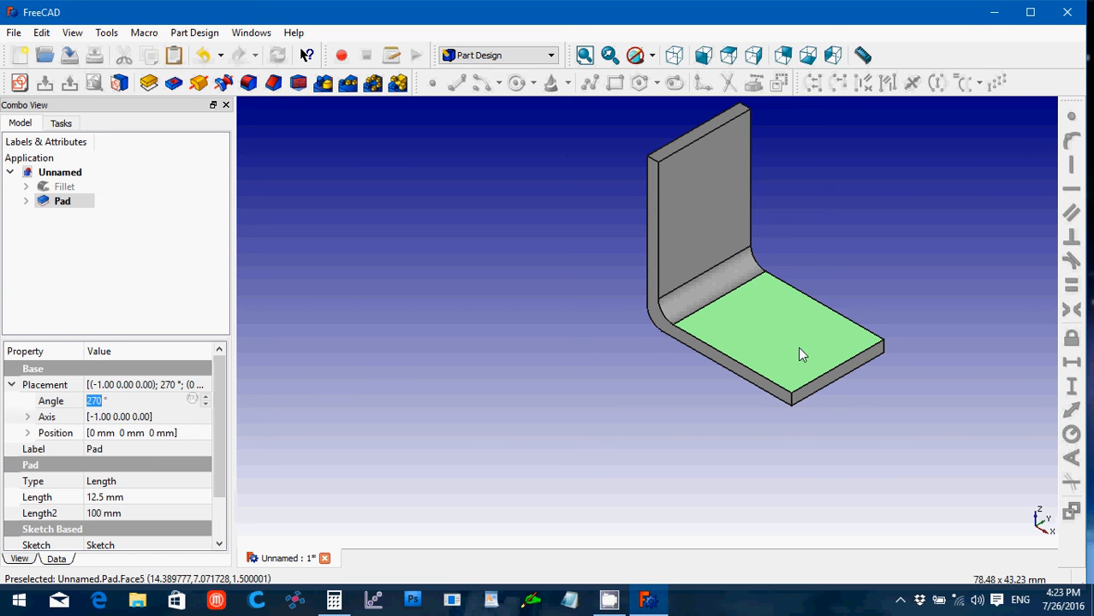
left_click(593, 432)
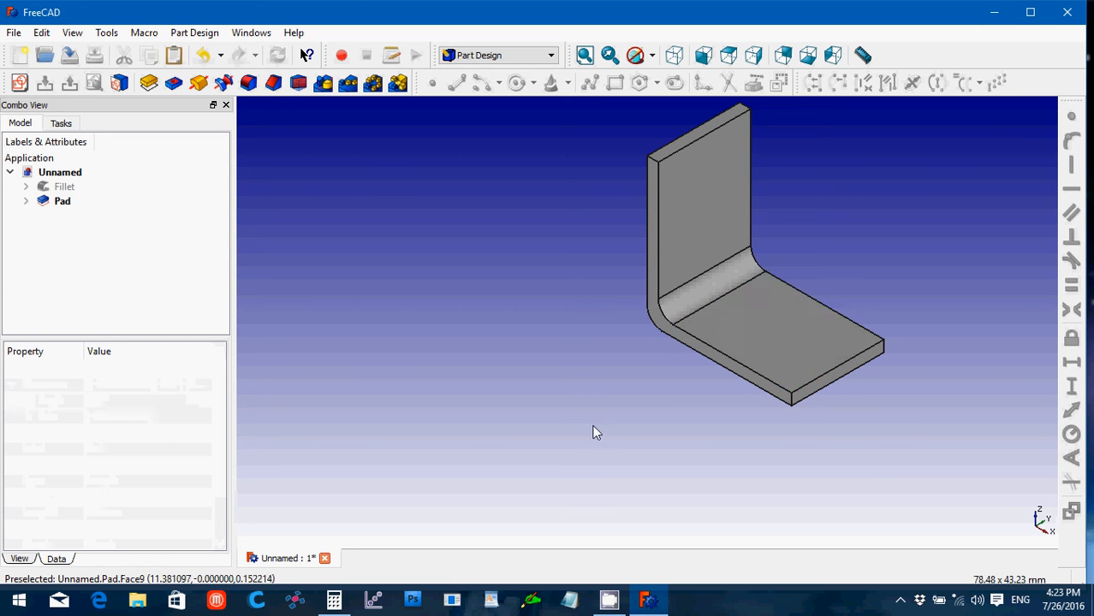
left_click(769, 333)
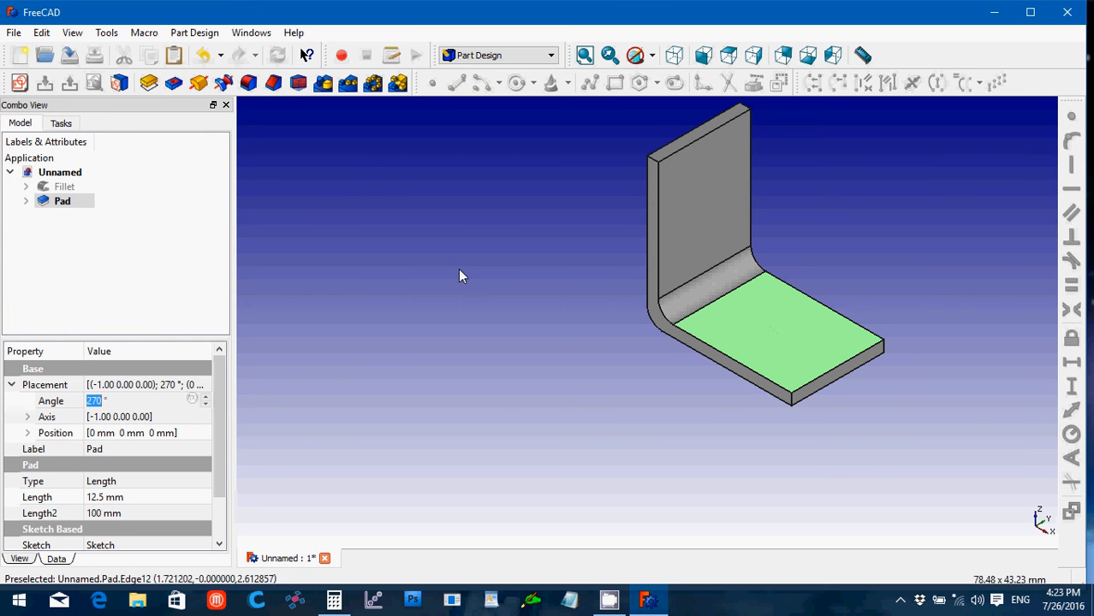
left_click(20, 83)
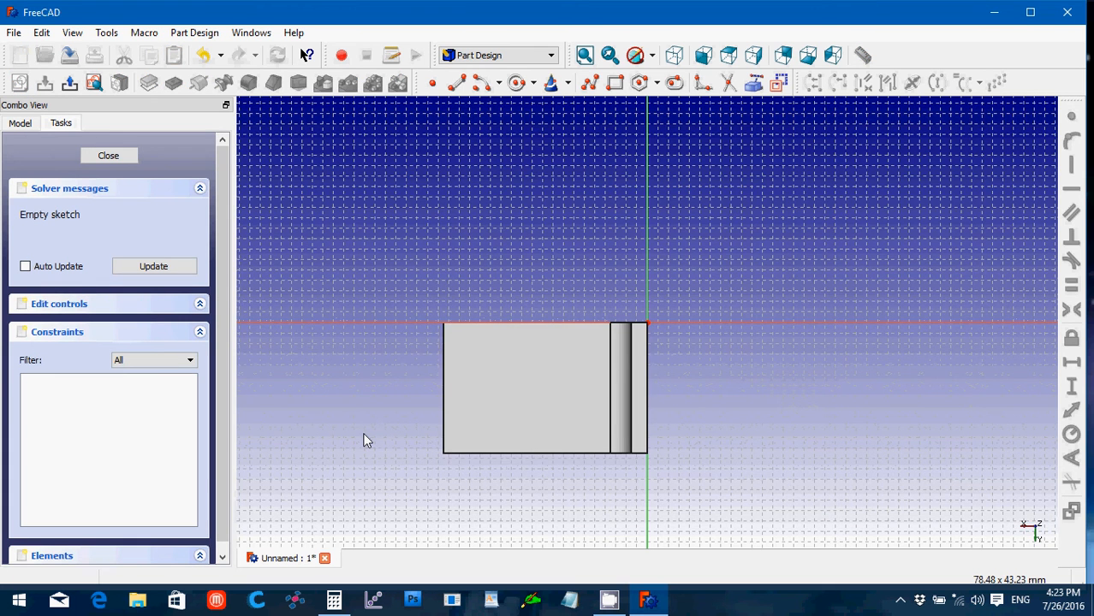
Sketch a circle of about 2.7 mm radius near the middle of the horizontal leg's face
scroll(365, 440, "up", 1)
scroll(365, 440, "up", 2)
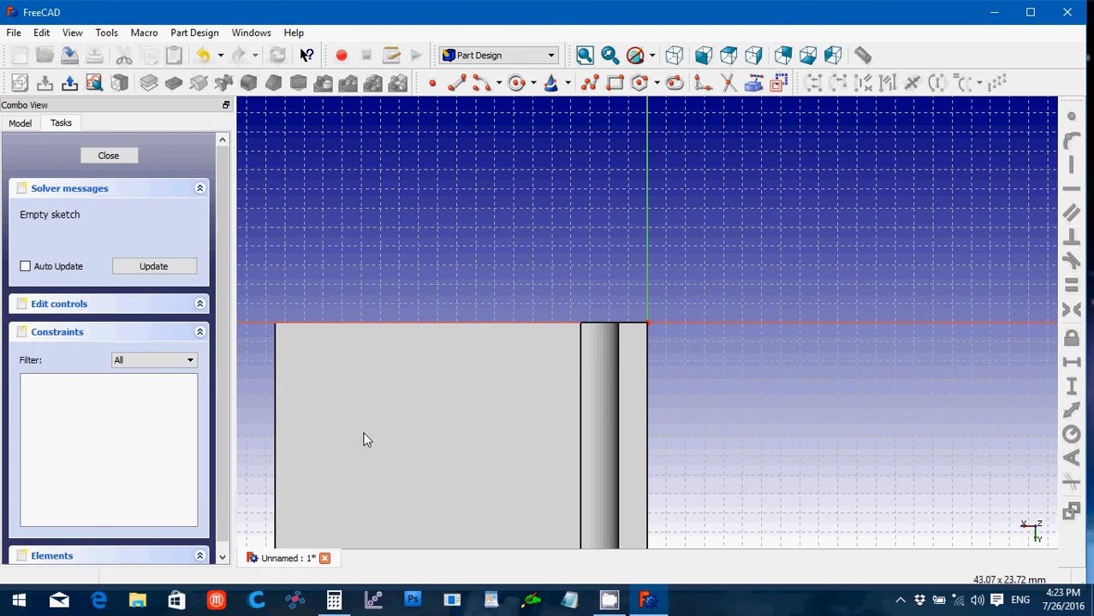
key("Up")
key("Down")
key("Down")
key("Down")
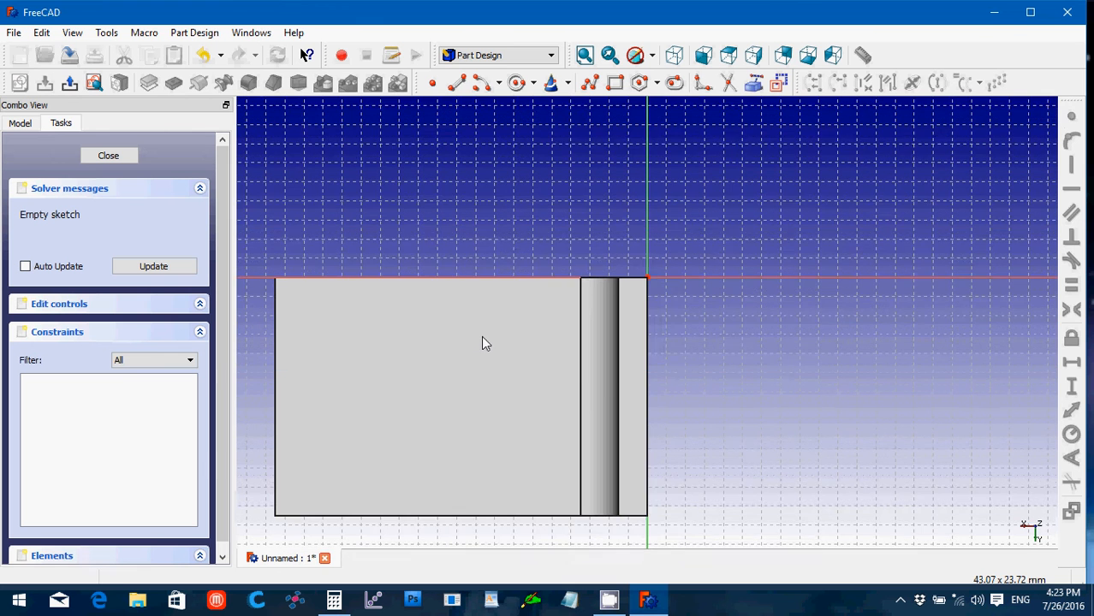
left_click(518, 84)
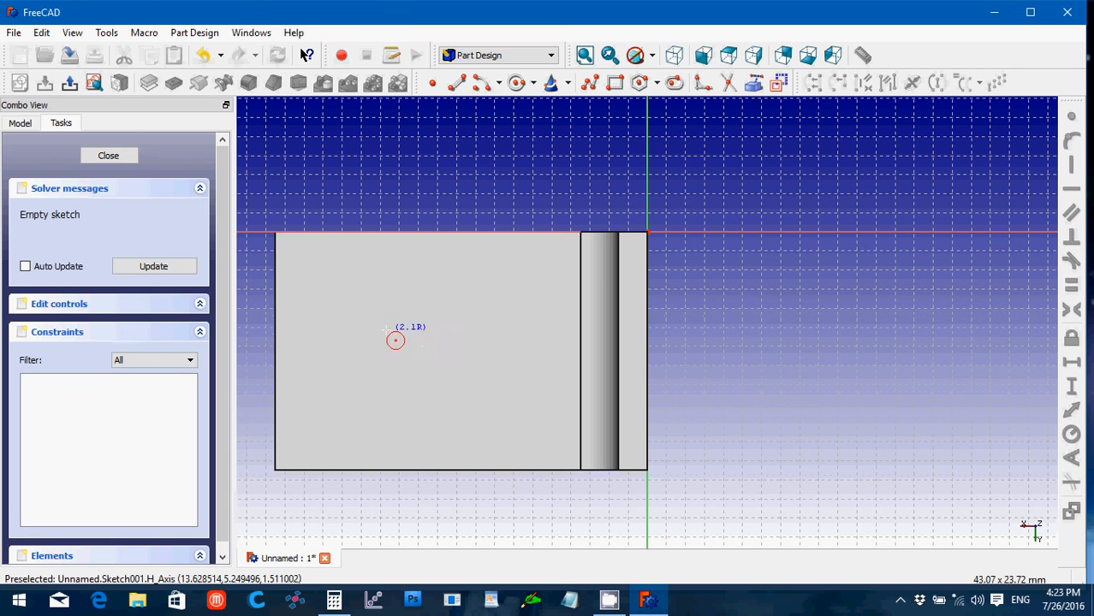
left_click(423, 352)
left_click(383, 319)
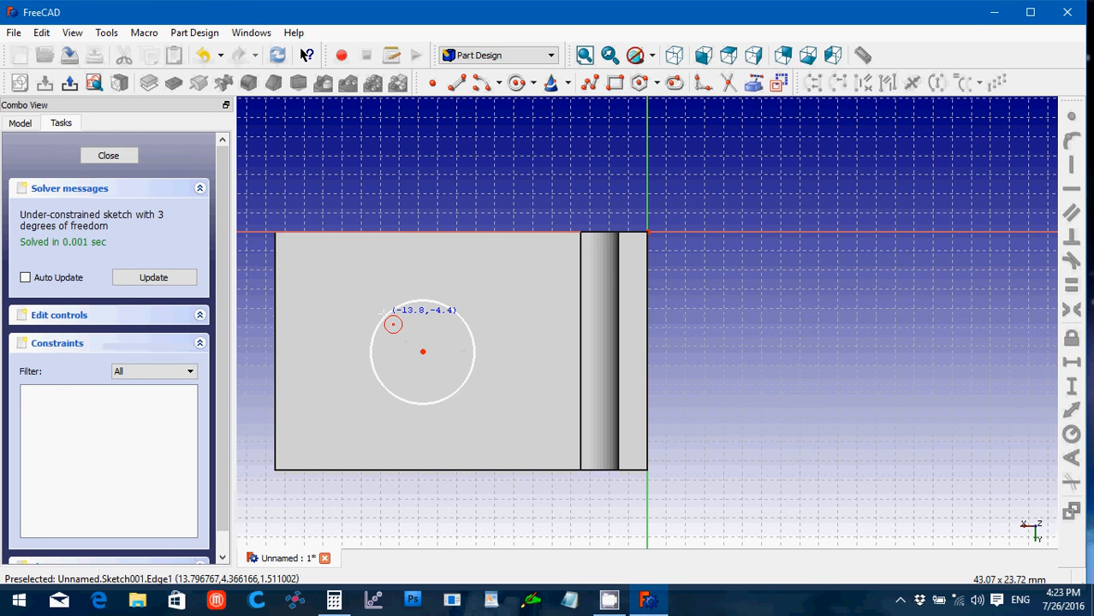
right_click(393, 324)
Constrain the circle's radius to 2.25 mm
left_click(392, 319)
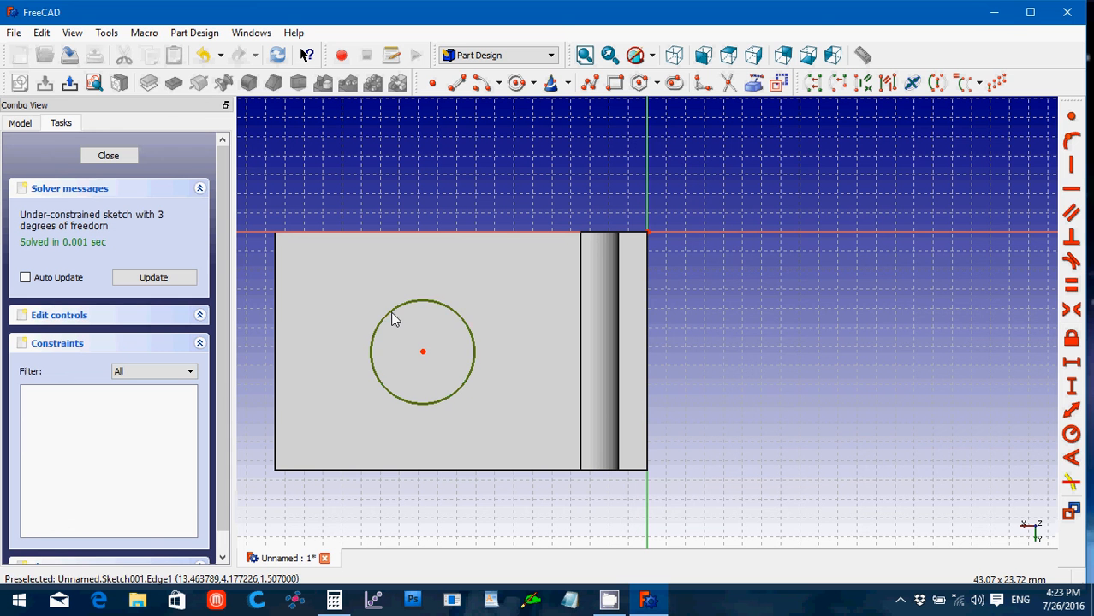
left_click(1073, 436)
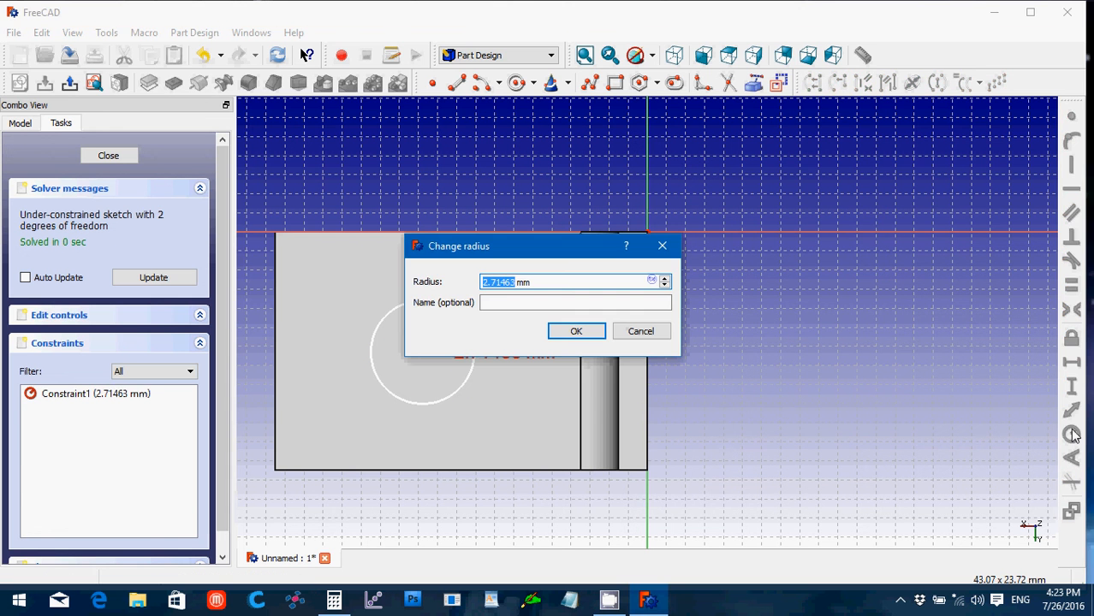
type("2.25")
left_click(576, 332)
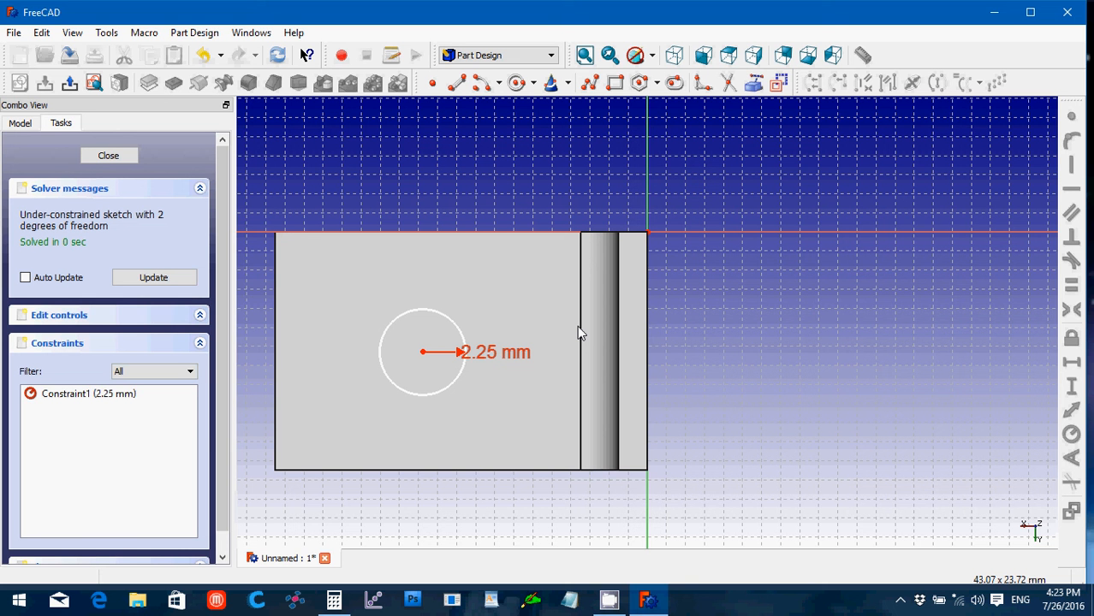
Constrain the vertical distance between the circle's center and the horizontal axis to 6.25 mm
left_click(423, 352)
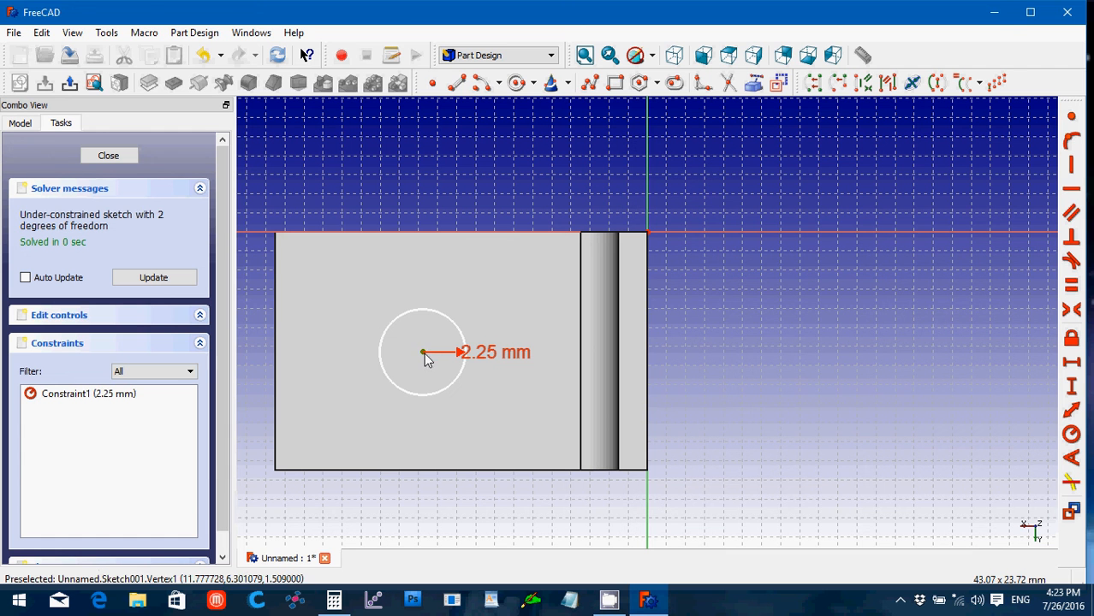
left_click(660, 231)
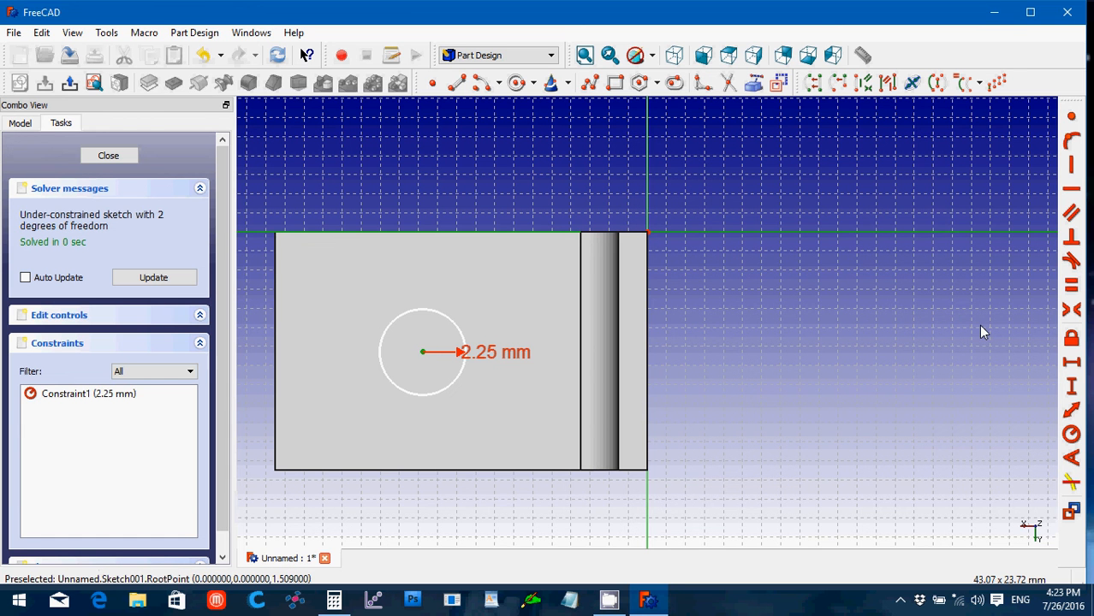
left_click(1072, 390)
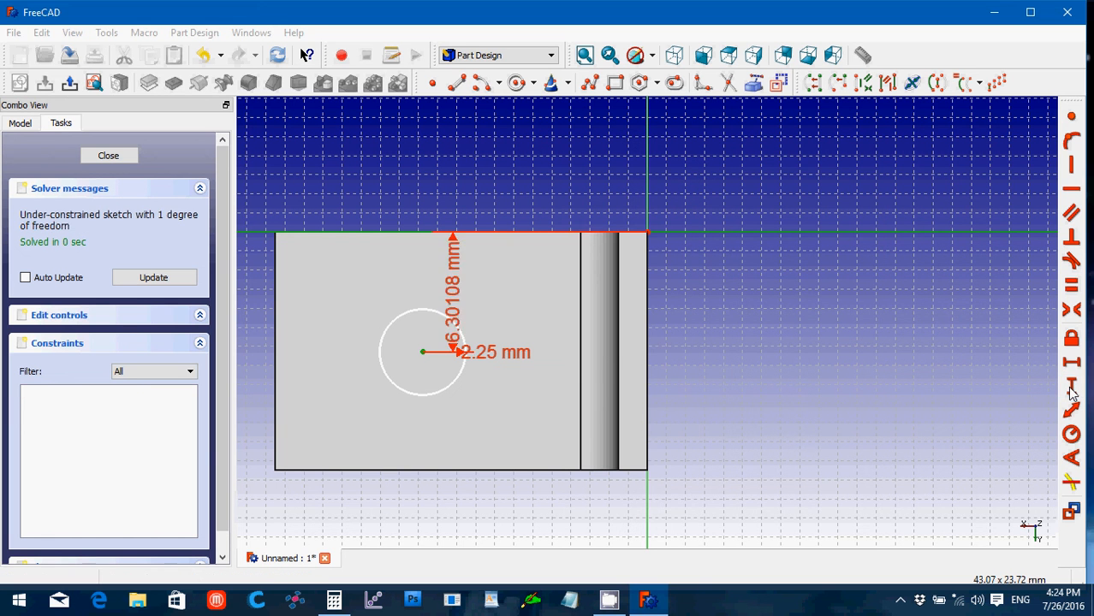
type("6.25")
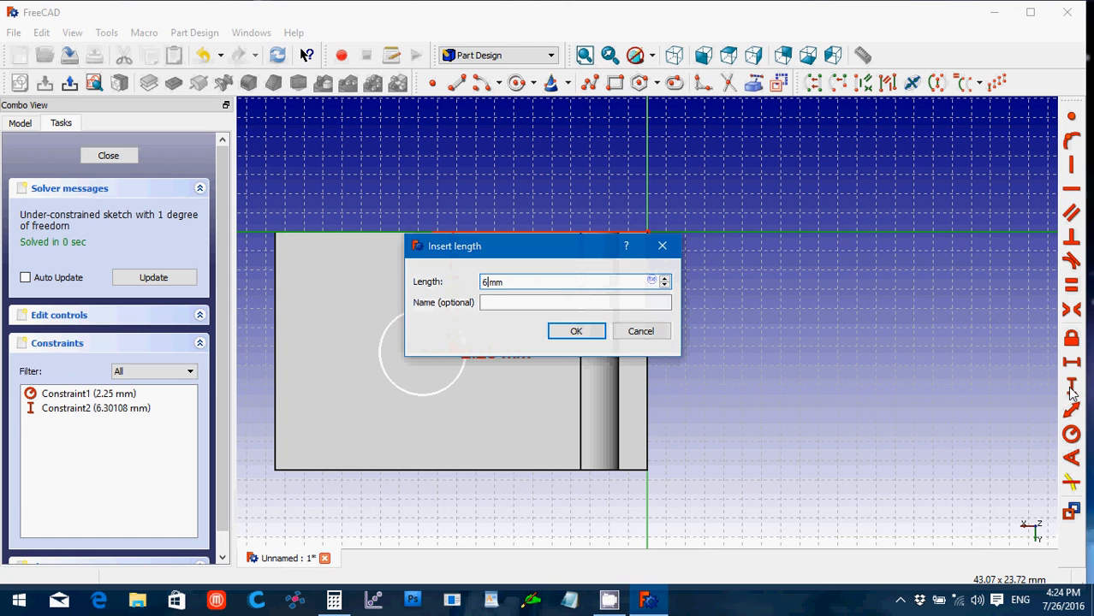
left_click(583, 332)
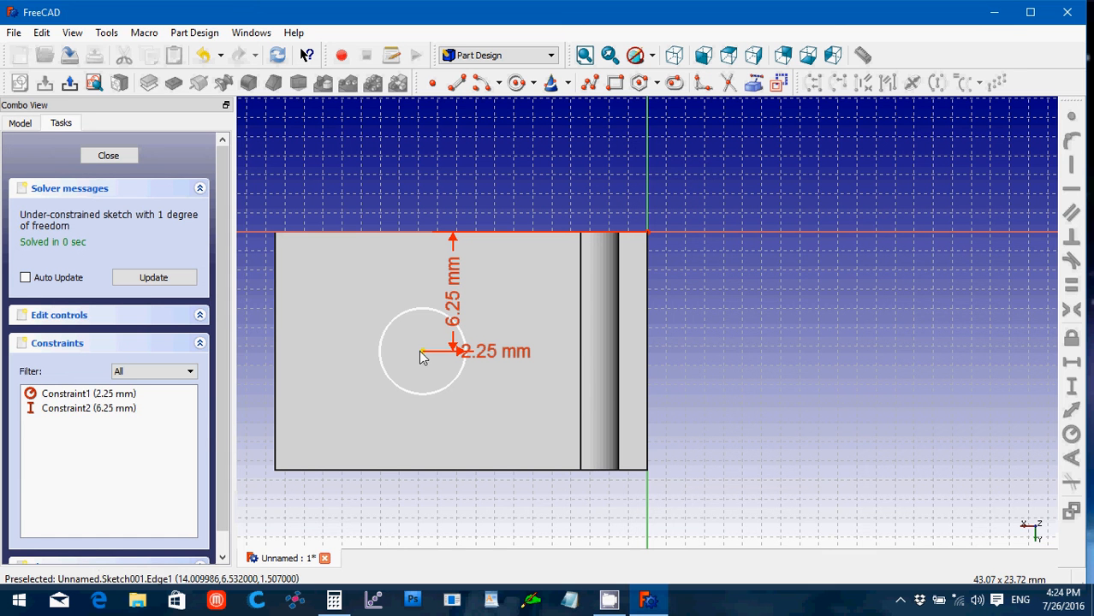
Constrain the horizontal distance between the circle's center and the vertical axis to 11.5 mm and close the sketch
left_click(649, 496)
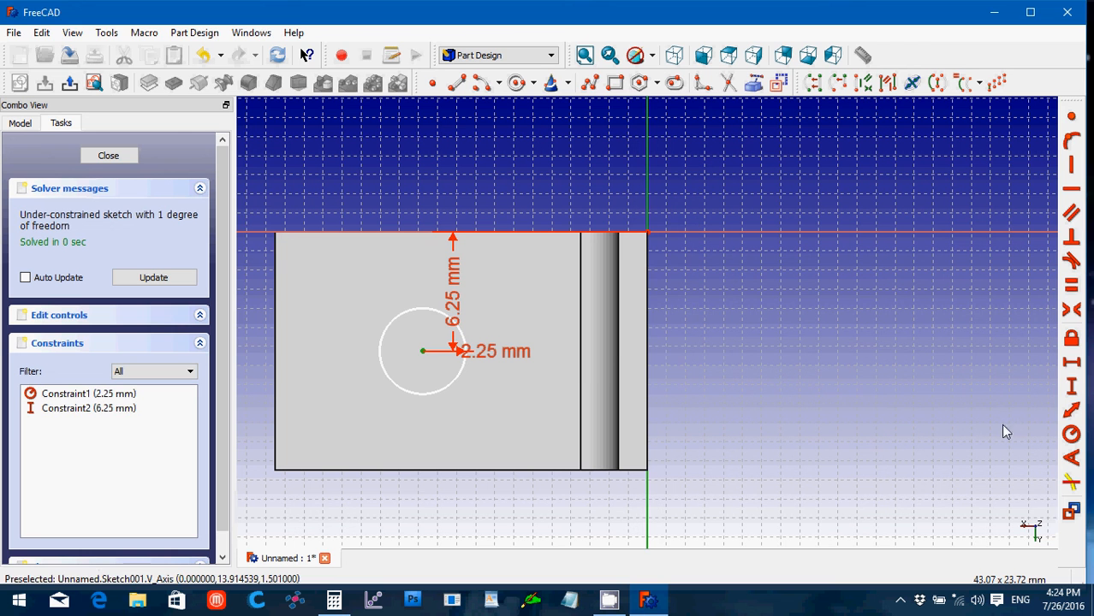
left_click(1076, 366)
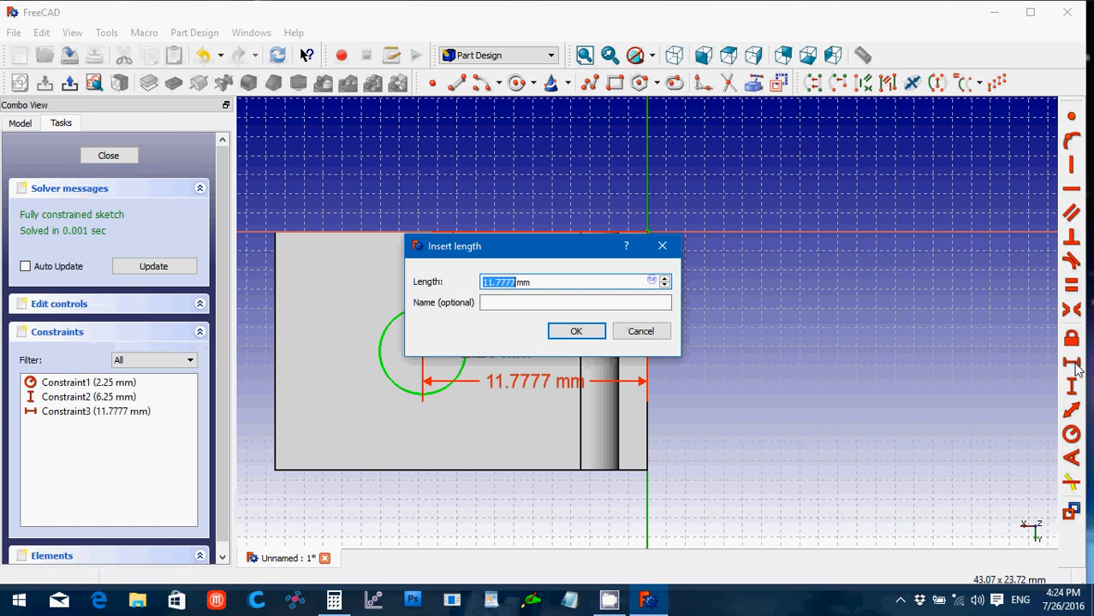
type("11.5")
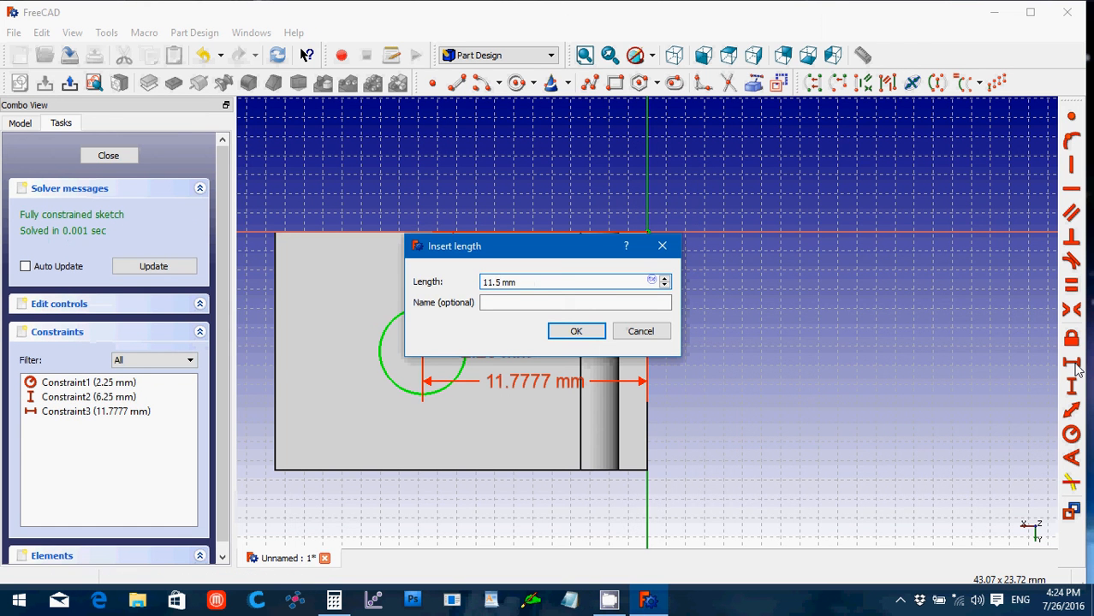
left_click(579, 334)
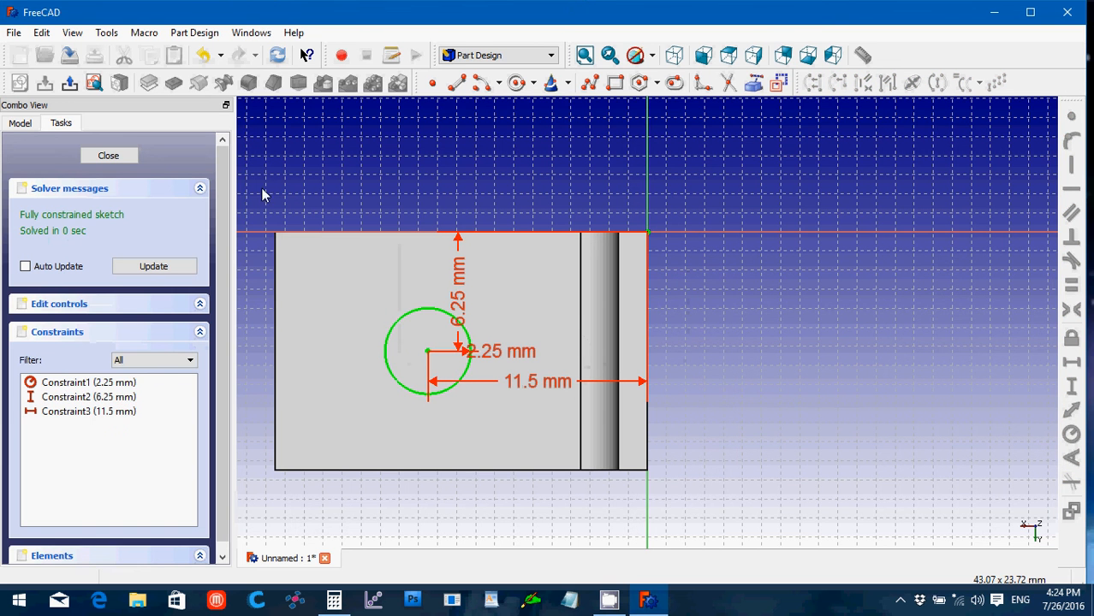
left_click(98, 157)
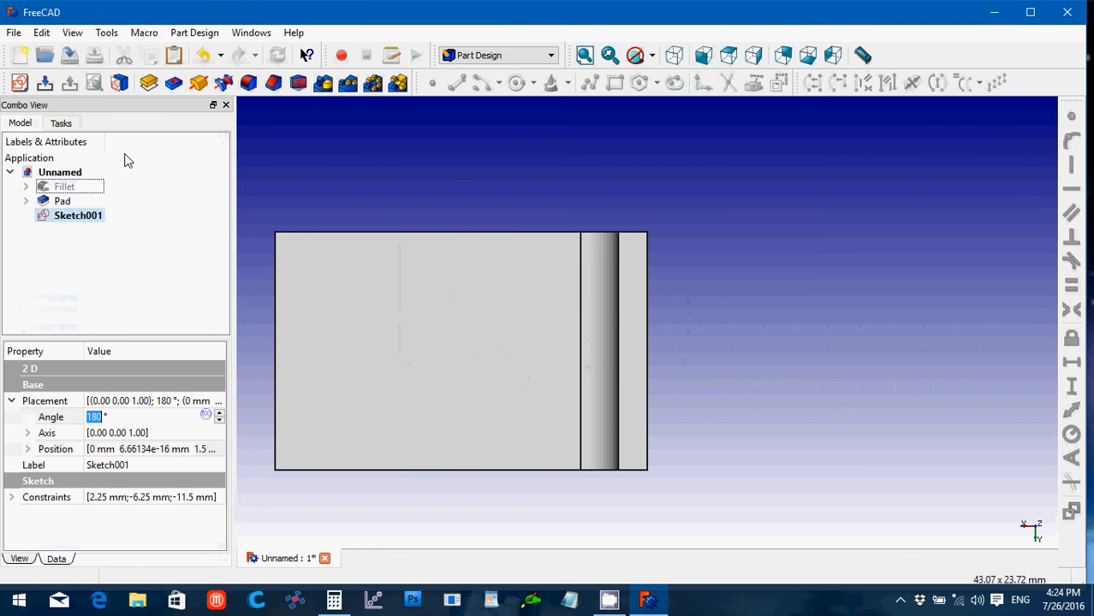
Pocket the circle sketch through all of the horizontal leg
left_click(682, 58)
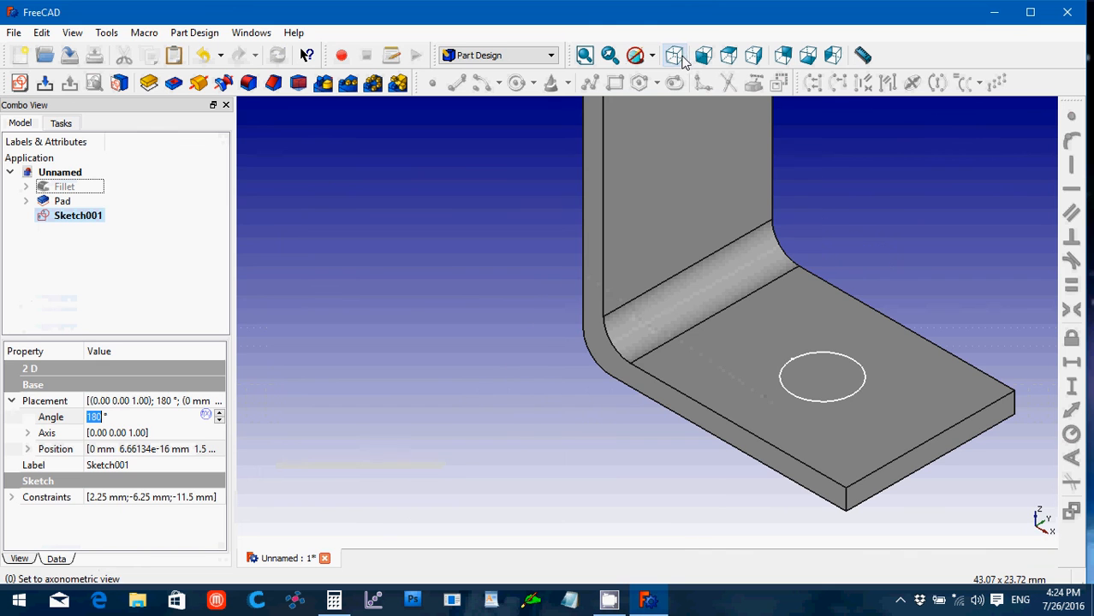
left_click(470, 399)
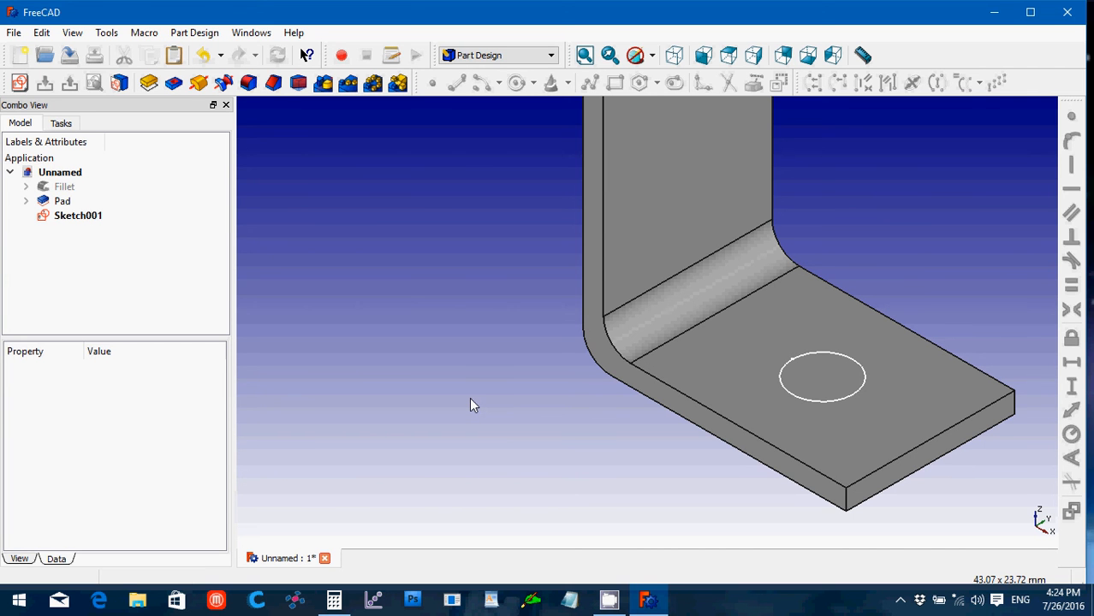
left_click(695, 165)
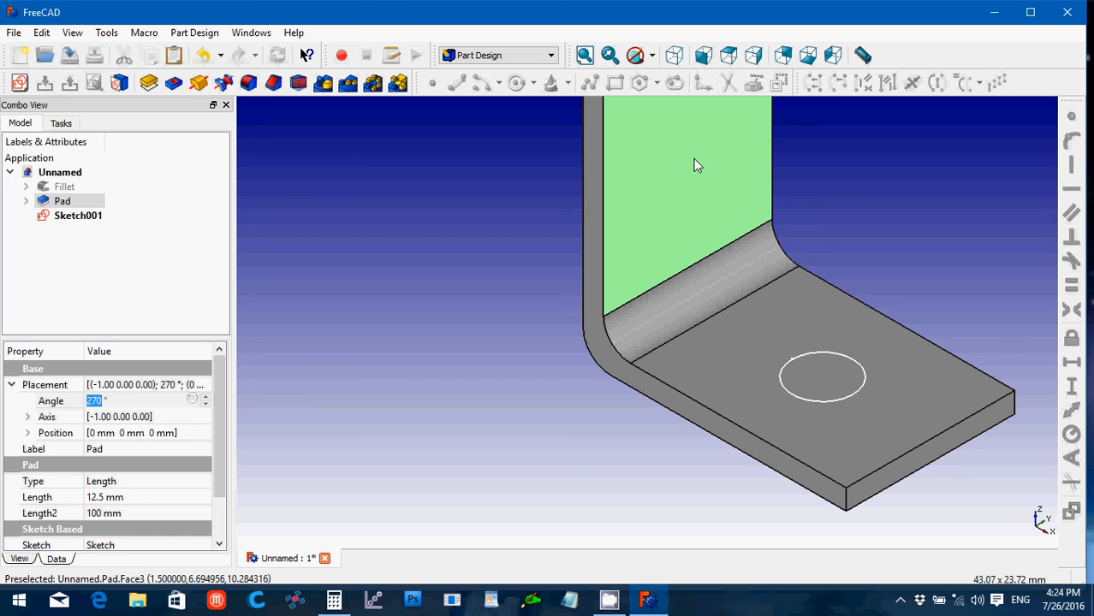
left_click(415, 308)
left_click(64, 220)
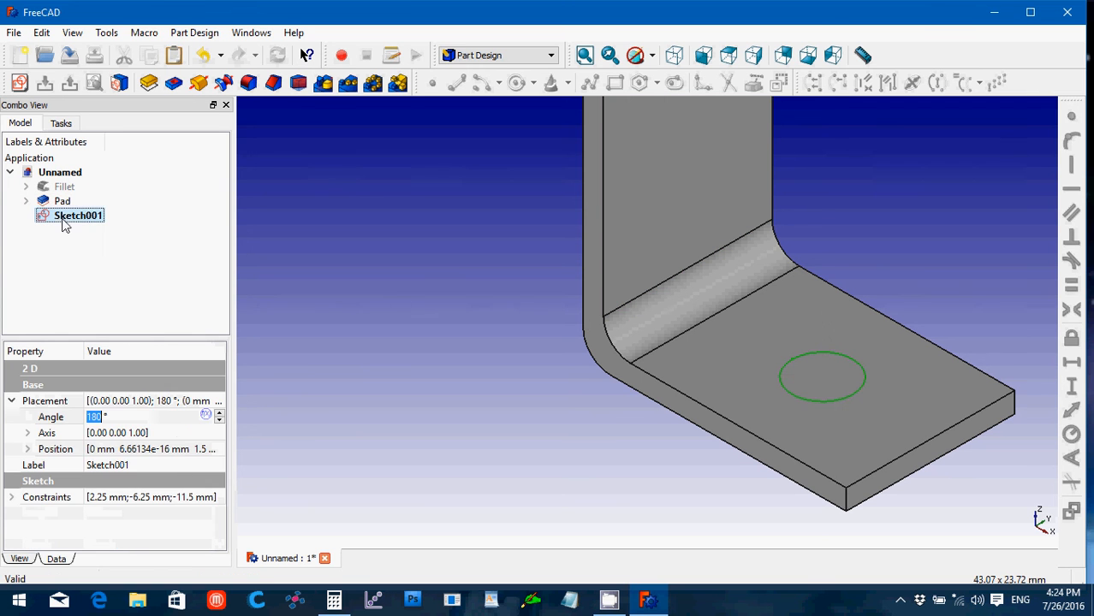
left_click(174, 83)
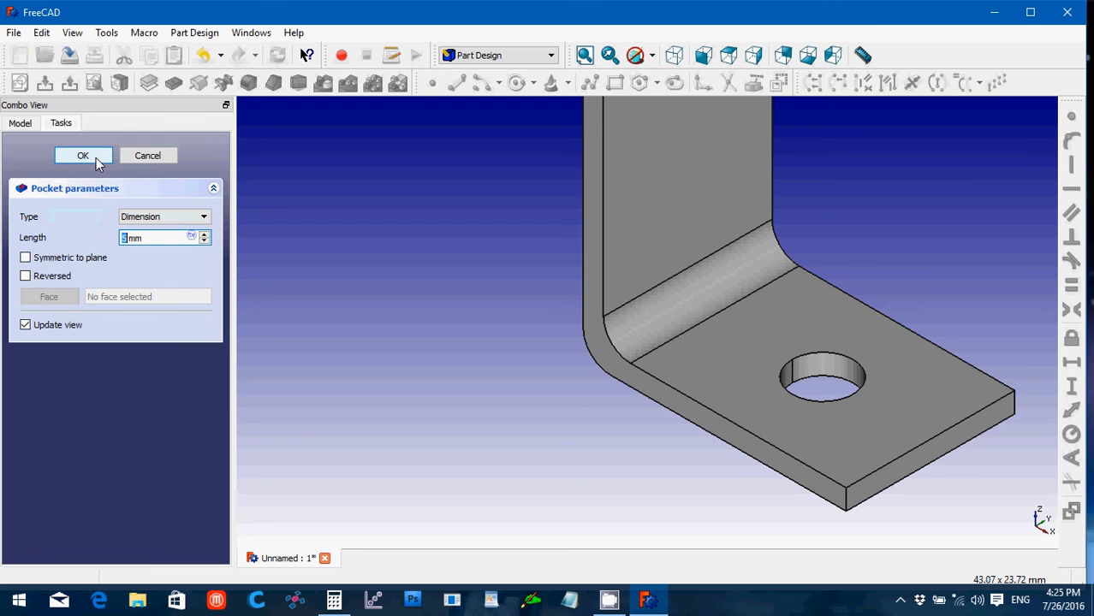
left_click(139, 217)
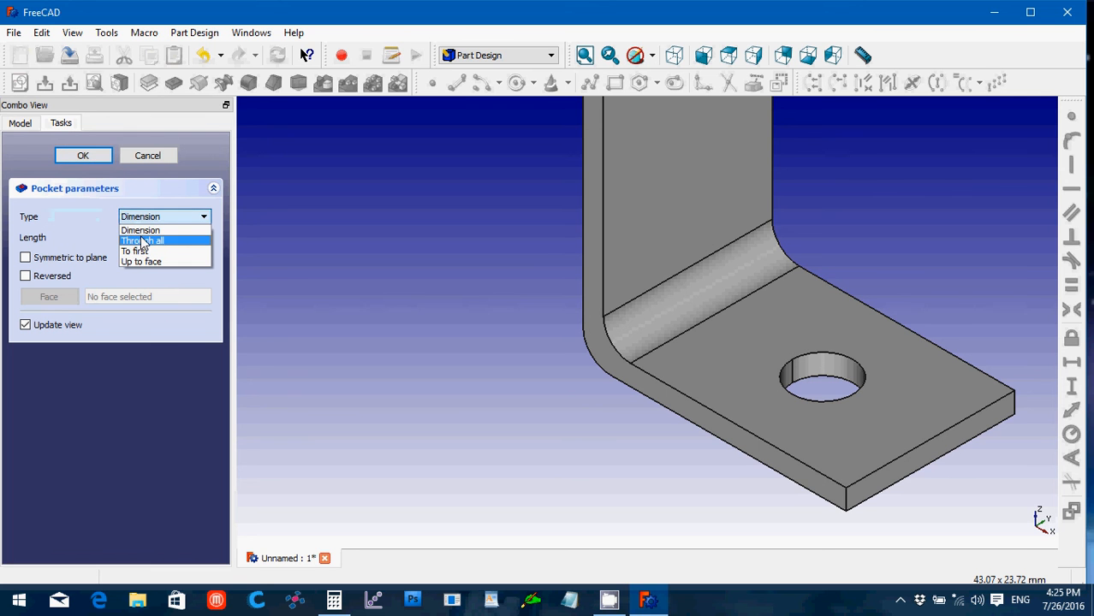
left_click(142, 242)
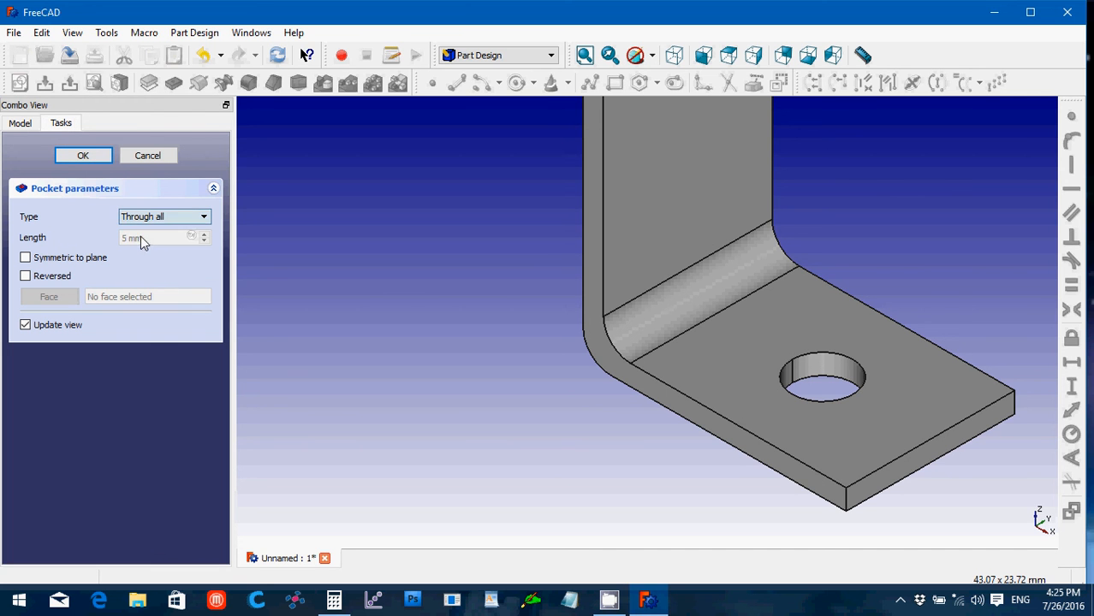
left_click(83, 156)
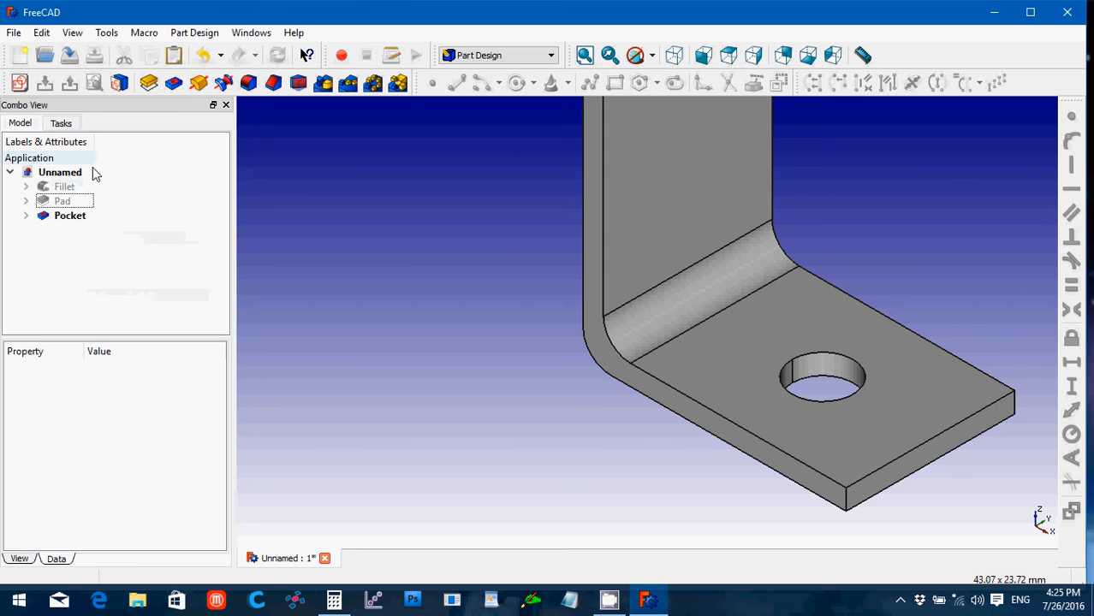
Start a sketch on the vertical leg's inner face and draw a circle of about 2.65 mm radius near its middle
left_click(674, 177)
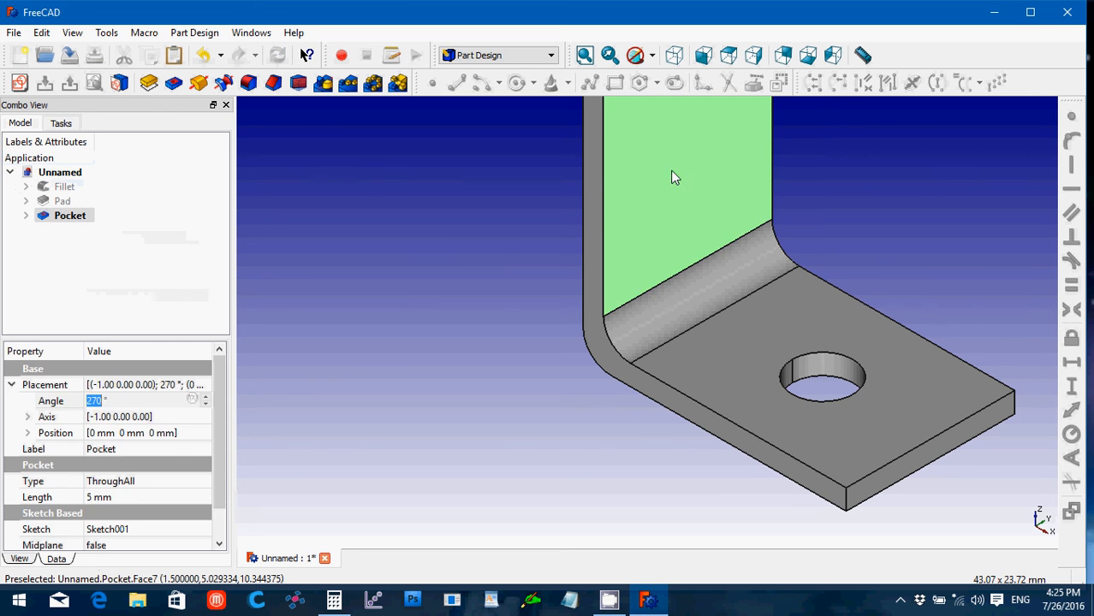
left_click(20, 82)
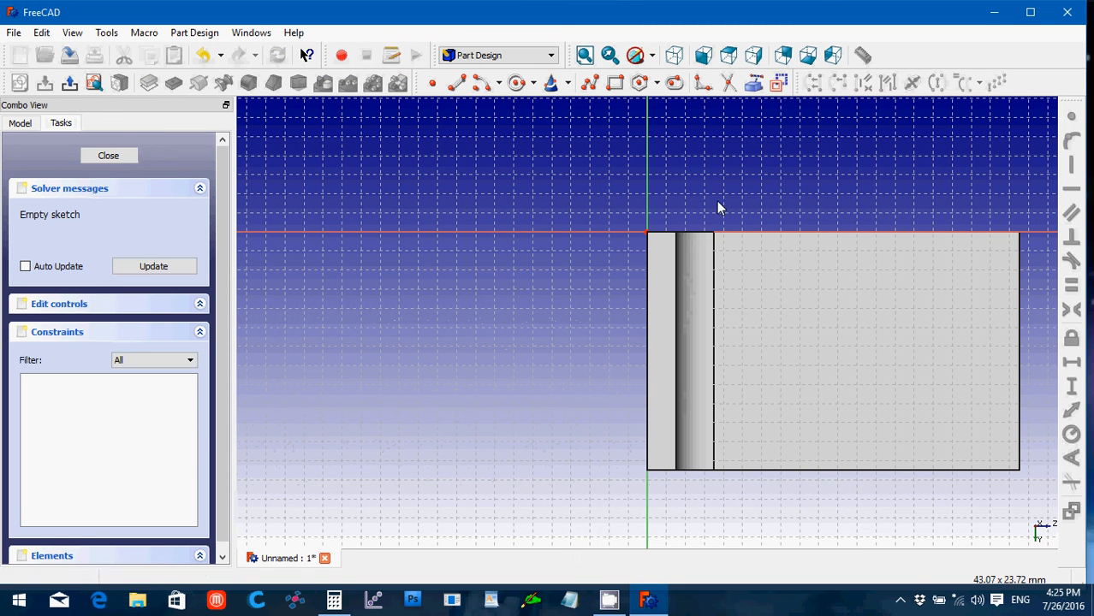
left_click(516, 84)
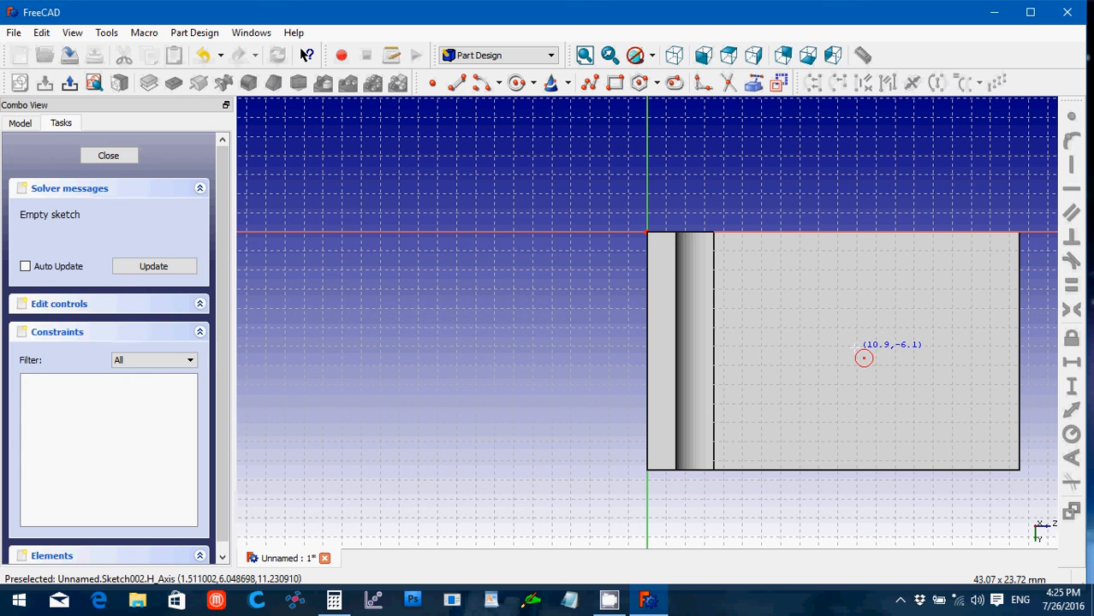
left_click(821, 312)
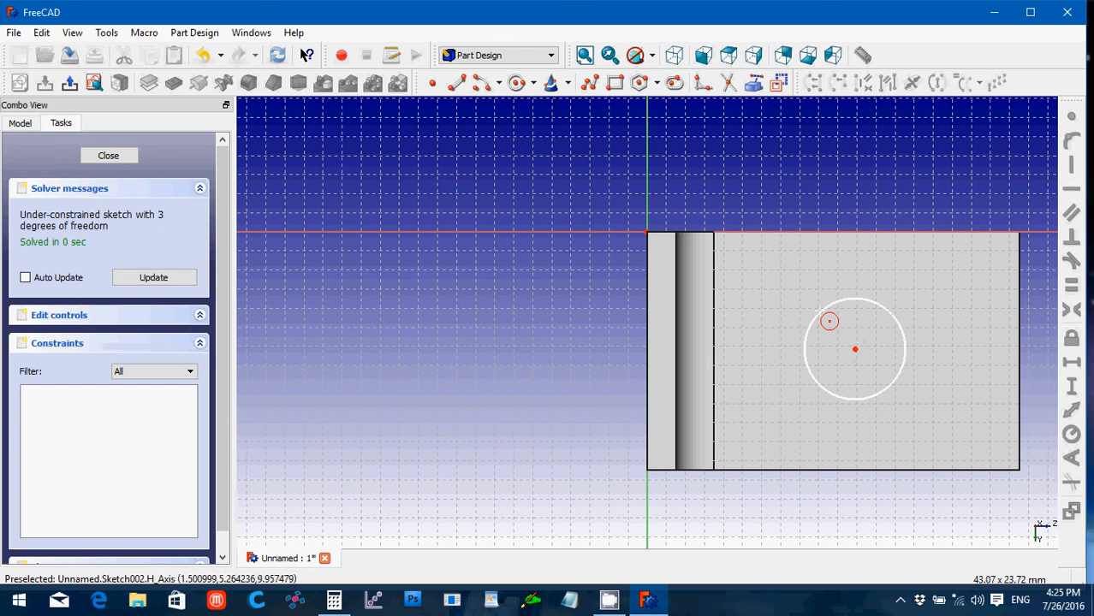
right_click(821, 312)
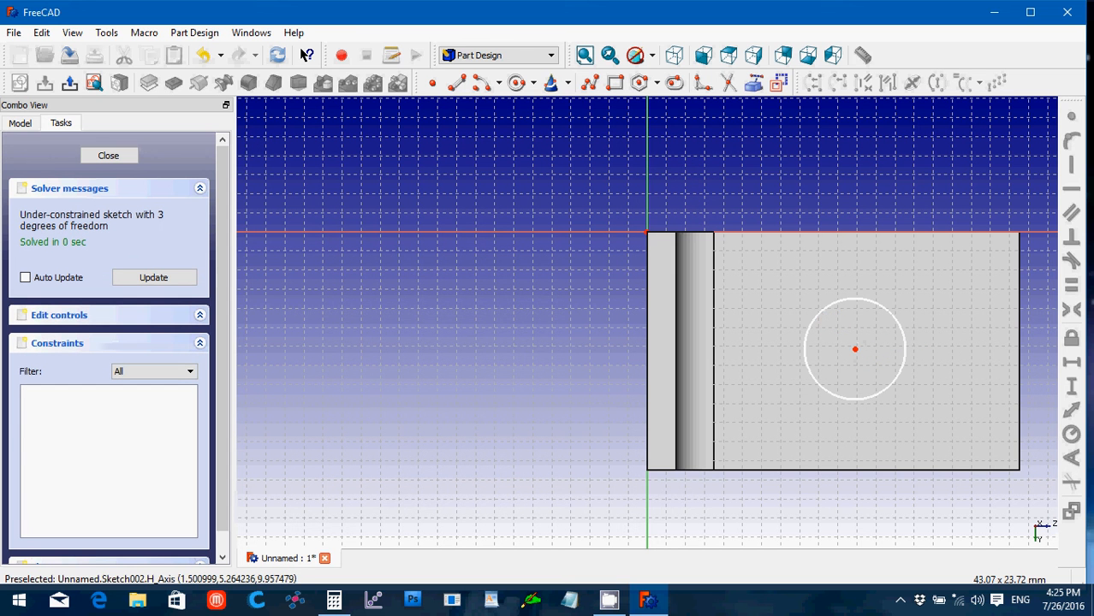
Constrain the radius of the circle on the vertical leg to 2.25 mm
left_click(886, 393)
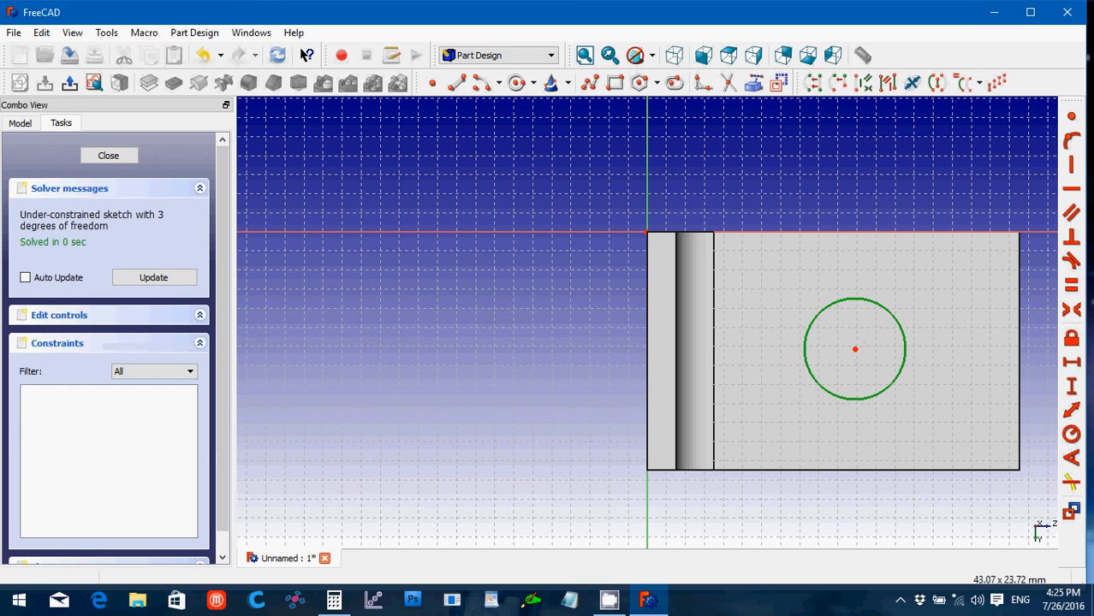
left_click(1071, 436)
type("2.25")
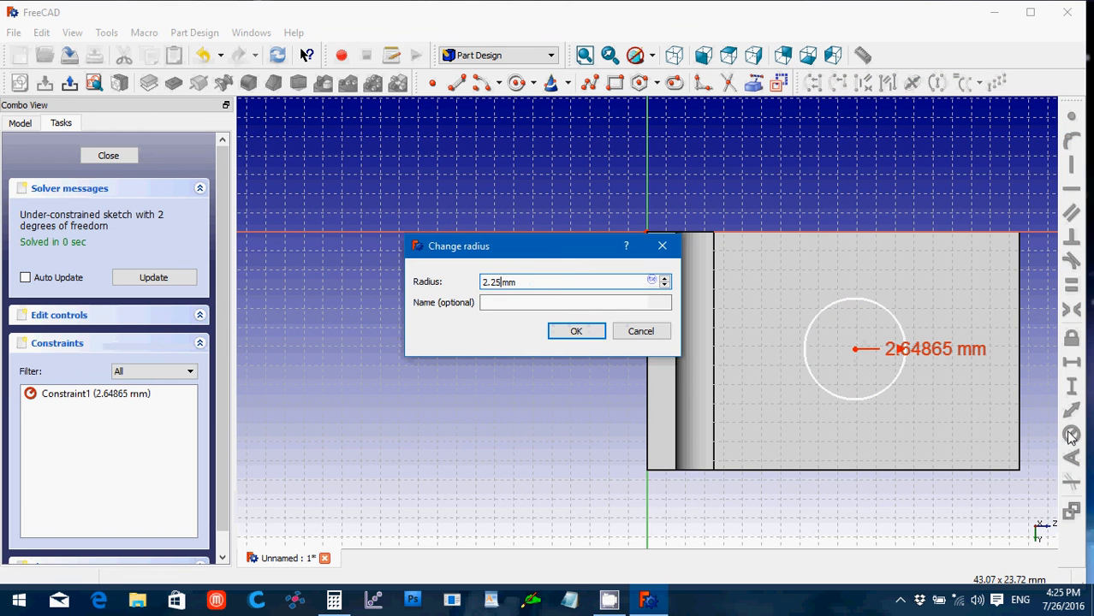
key("Return")
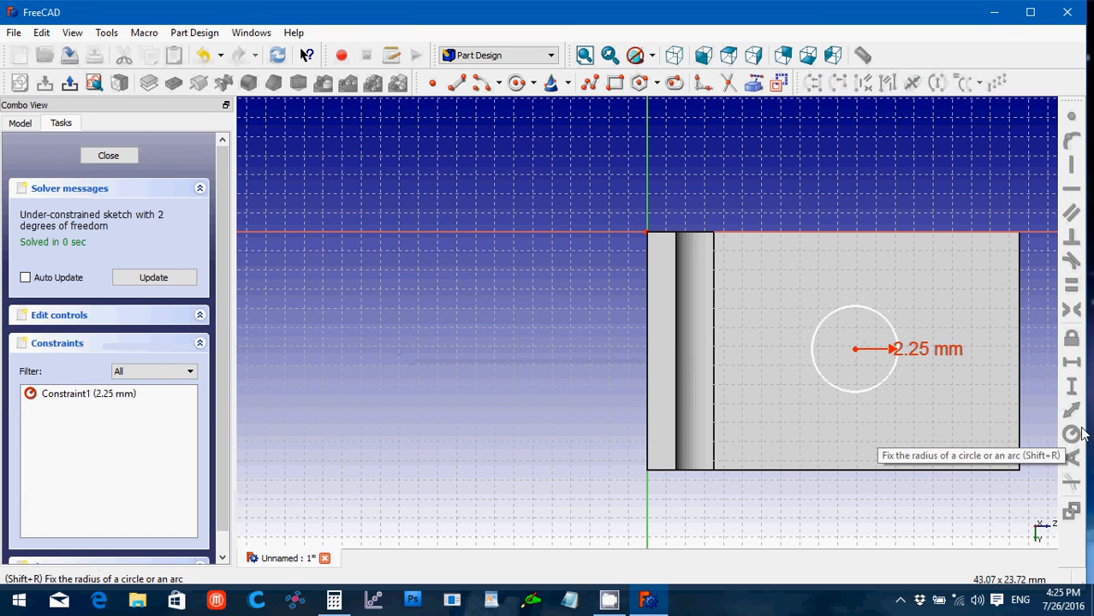
Constrain the horizontal distance between the circle's center and the vertical axis to 11.5 mm
left_click(857, 350)
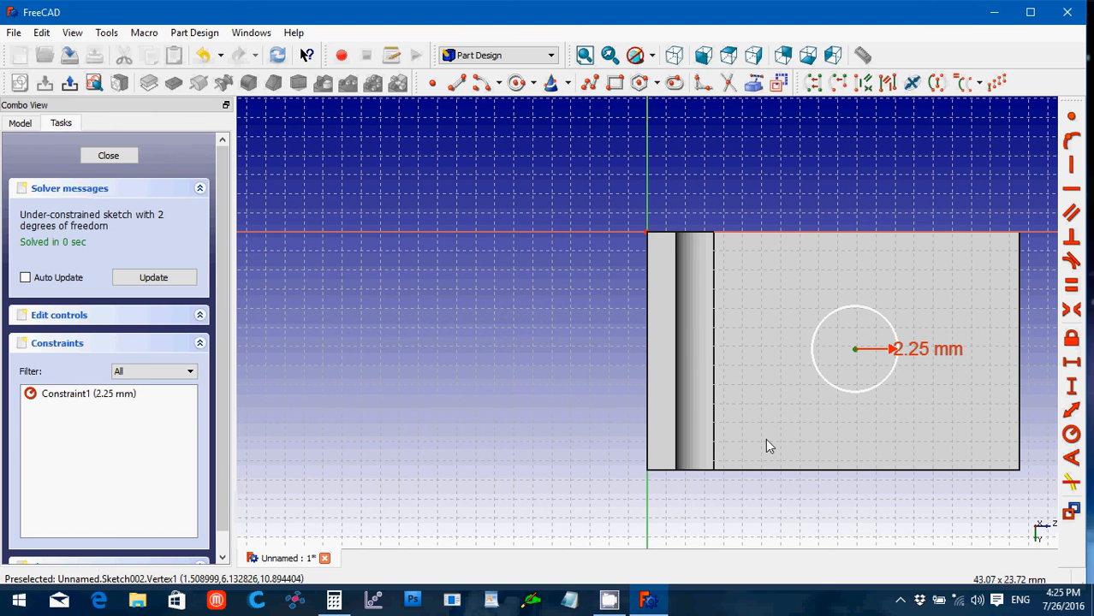
left_click(647, 500)
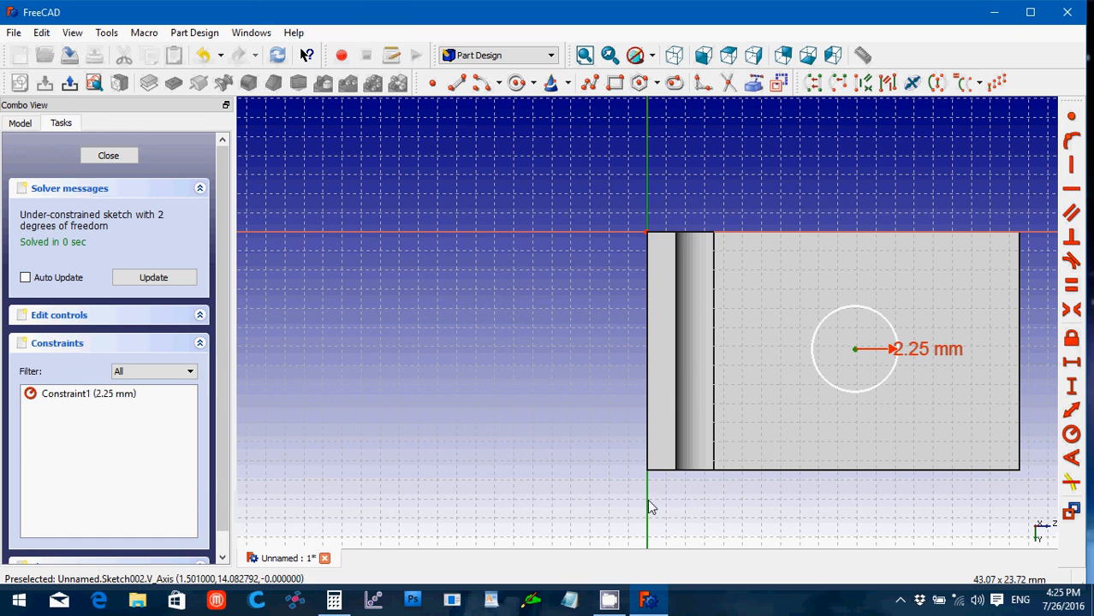
left_click(1072, 367)
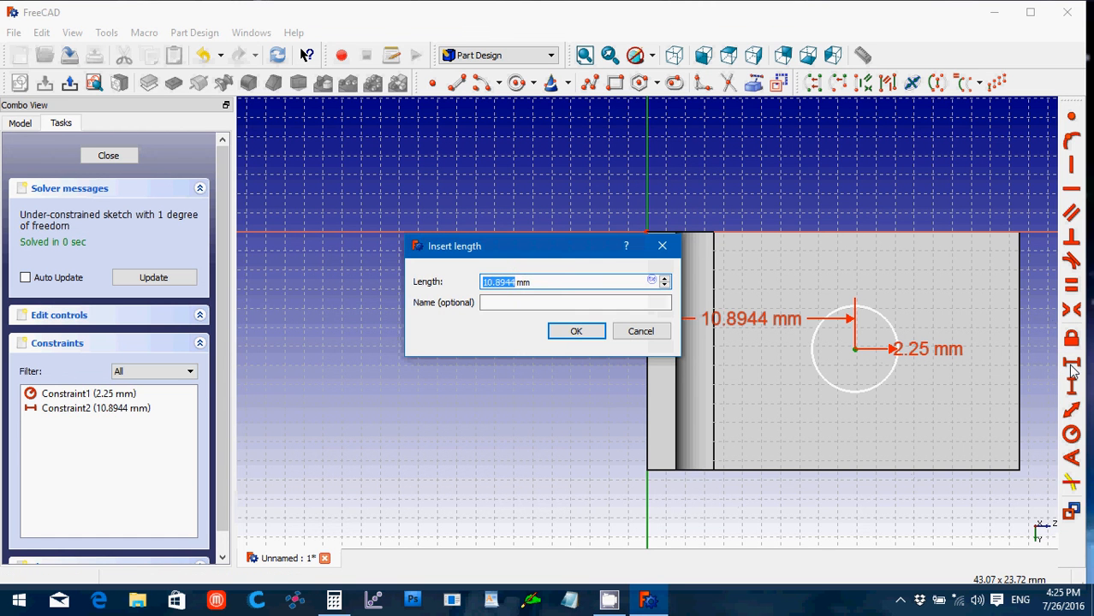
type("11.5")
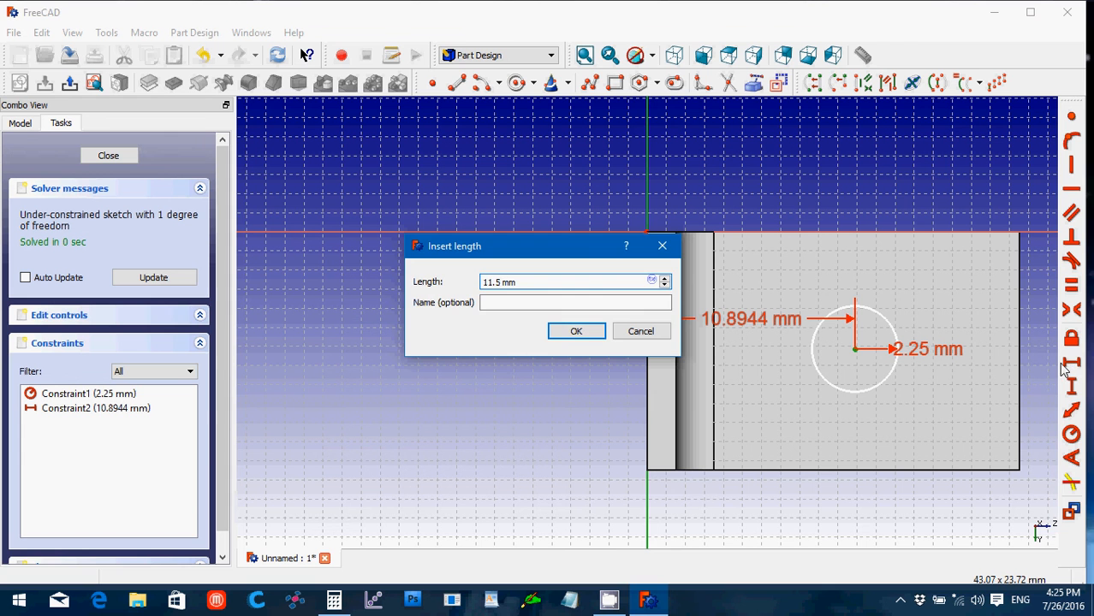
left_click(573, 333)
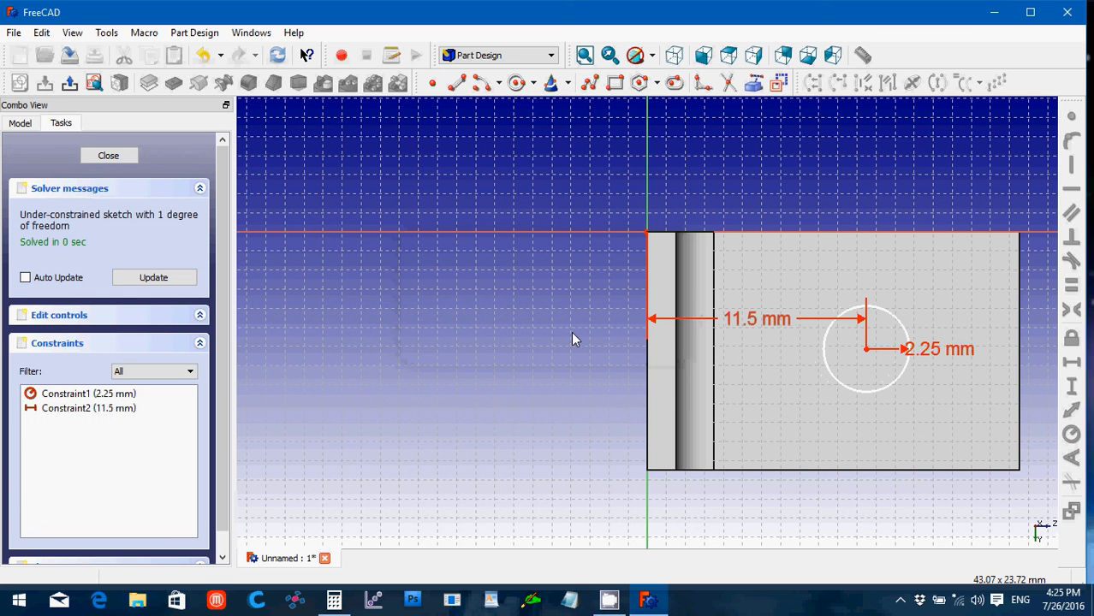
Constrain the vertical distance between the circle's center and the horizontal axis to 6.25 mm and close the sketch
left_click(626, 232)
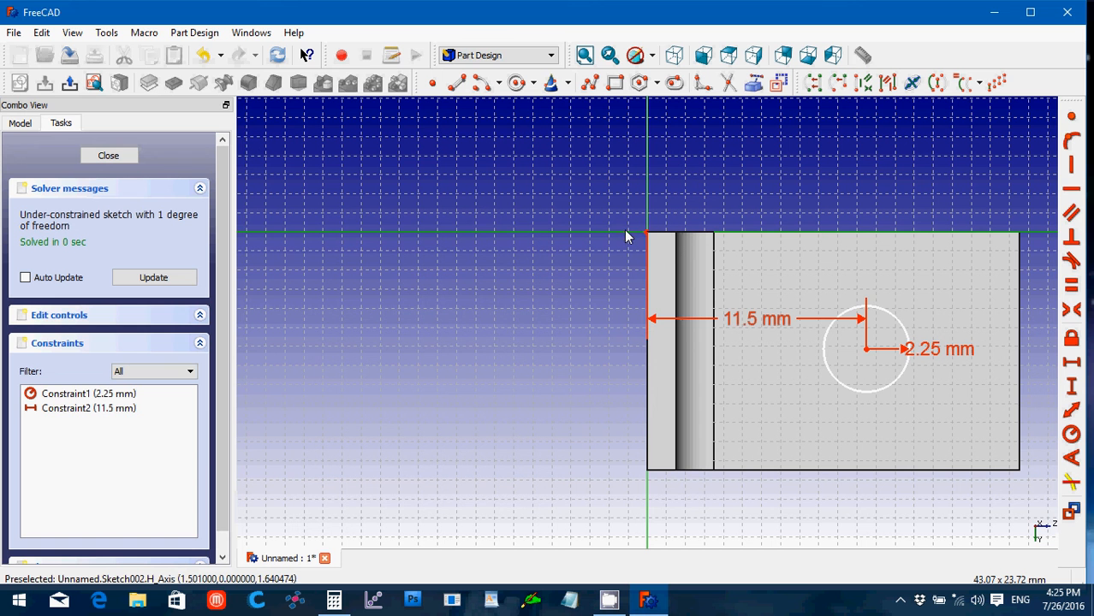
left_click(864, 355)
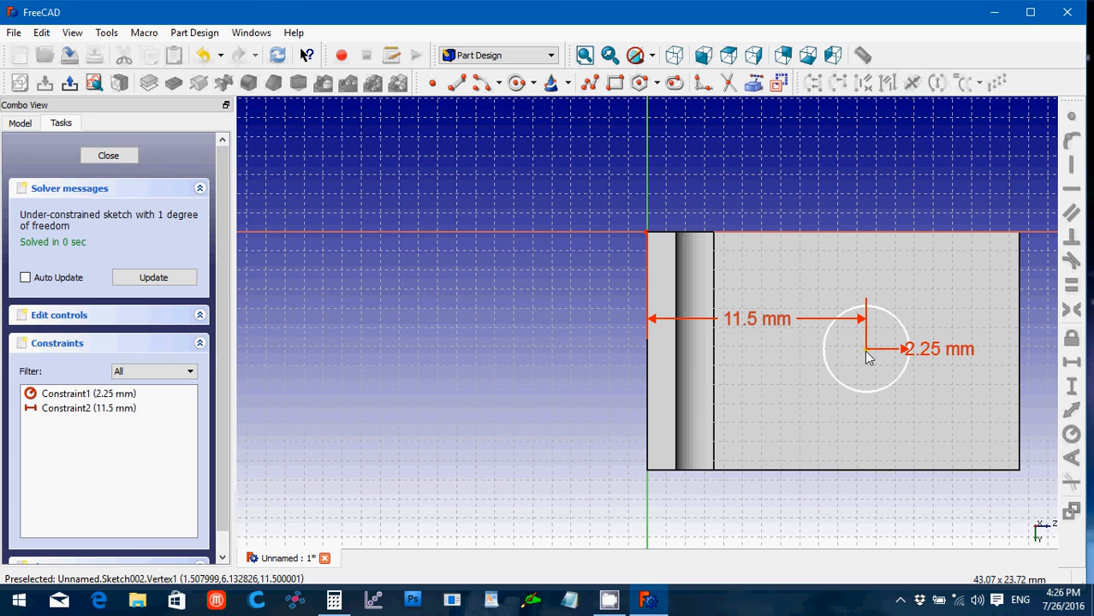
left_click(865, 353)
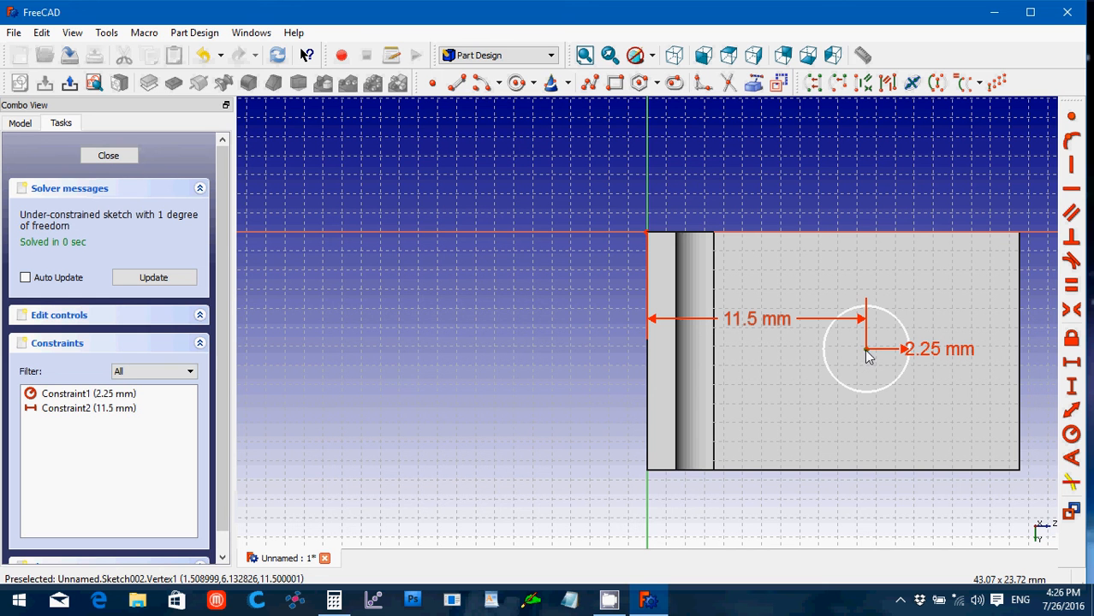
left_click(611, 232)
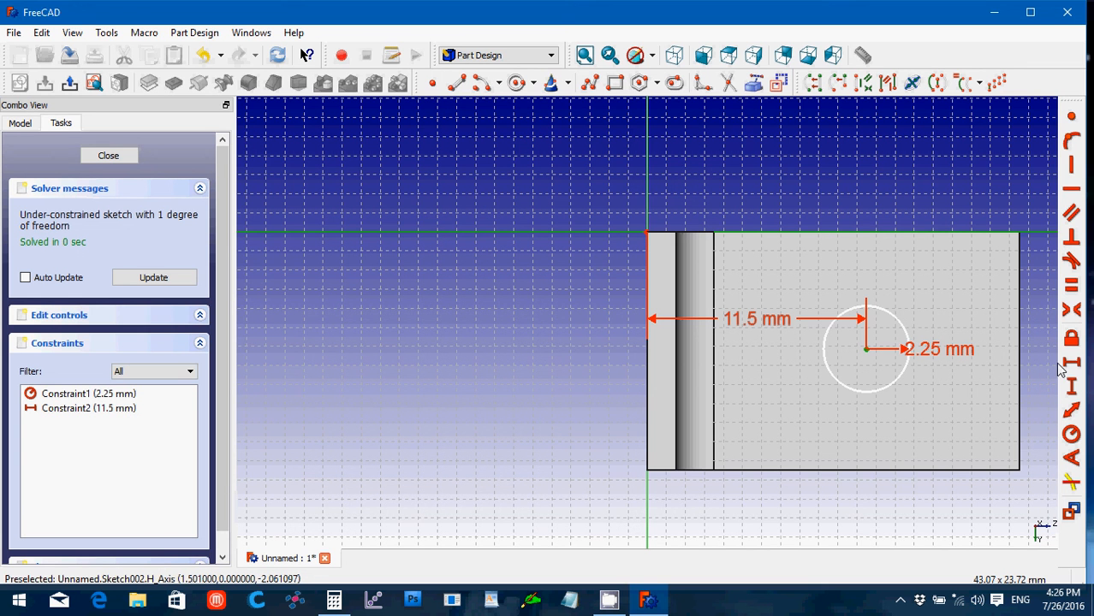
left_click(1073, 387)
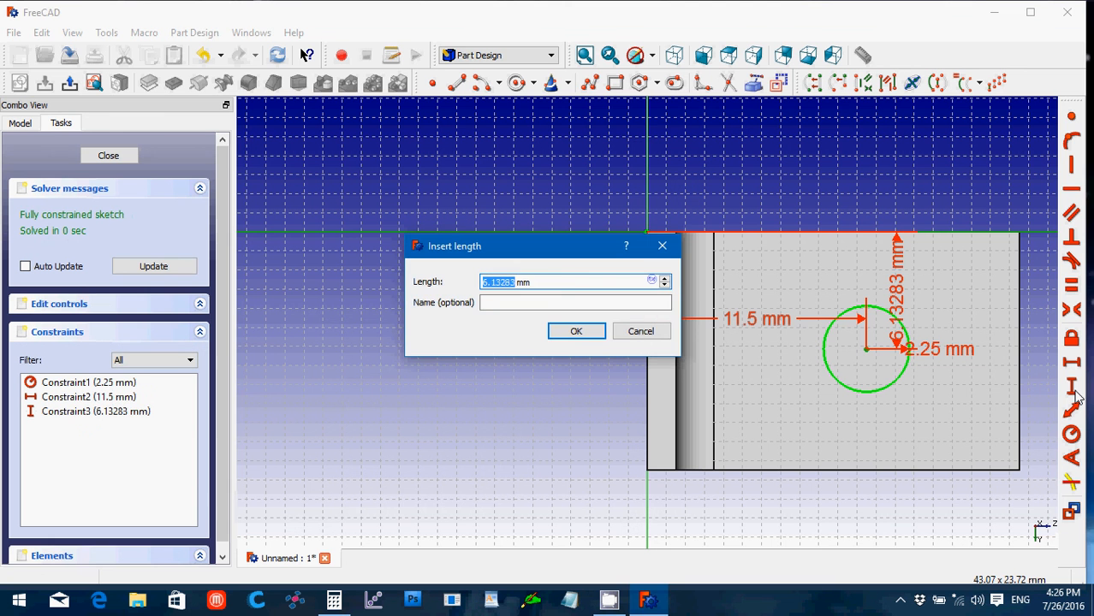
type("6.25")
left_click(576, 331)
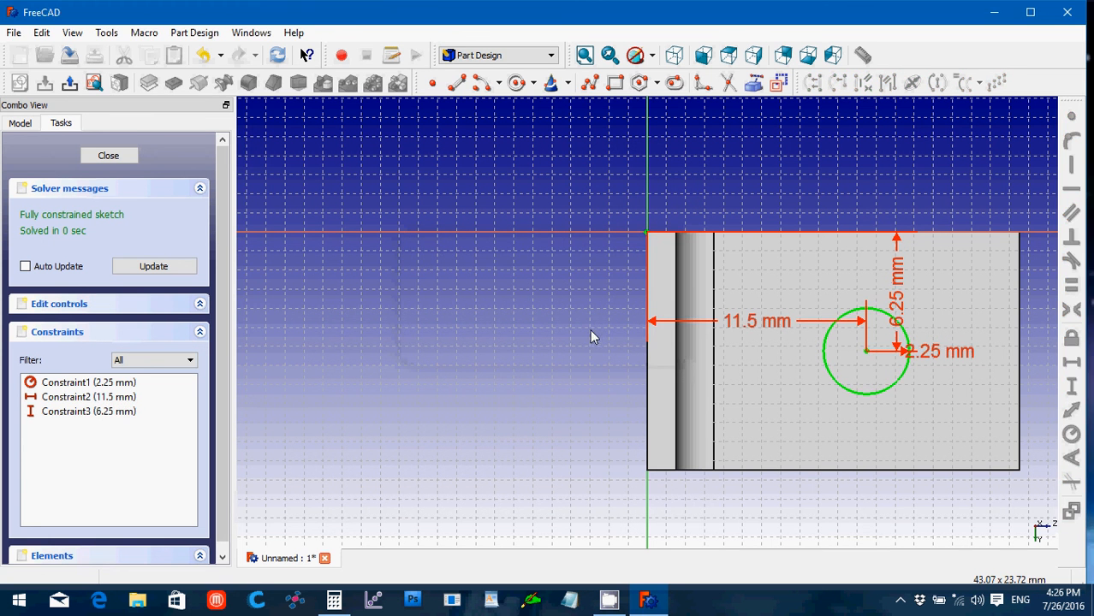
left_click(124, 156)
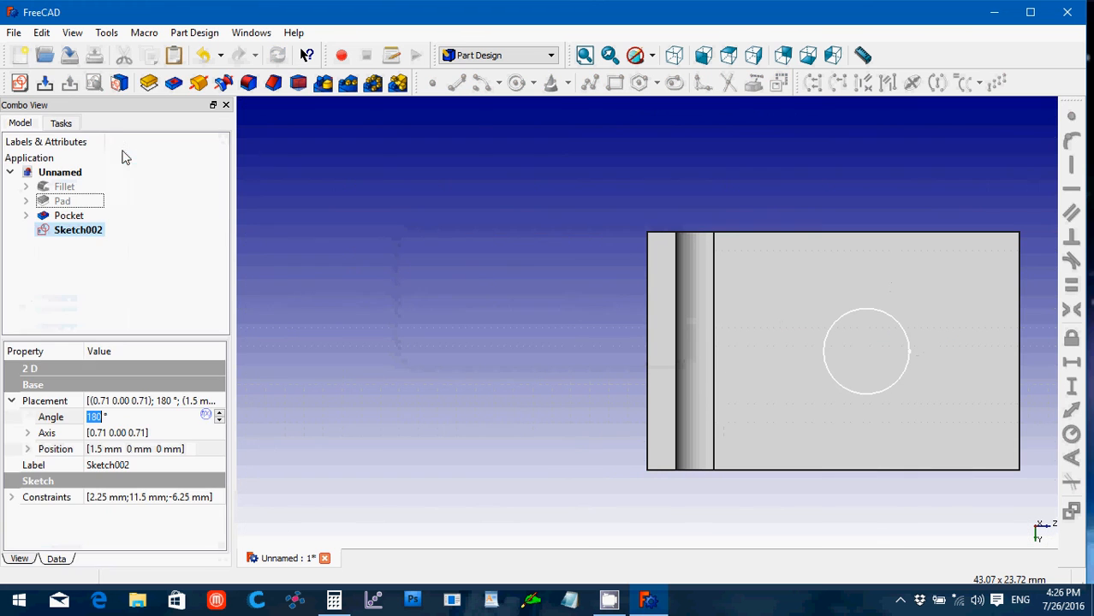
Pocket the new circle sketch to cut the hole through the vertical leg, and show the bracket in axonometric view
left_click(174, 83)
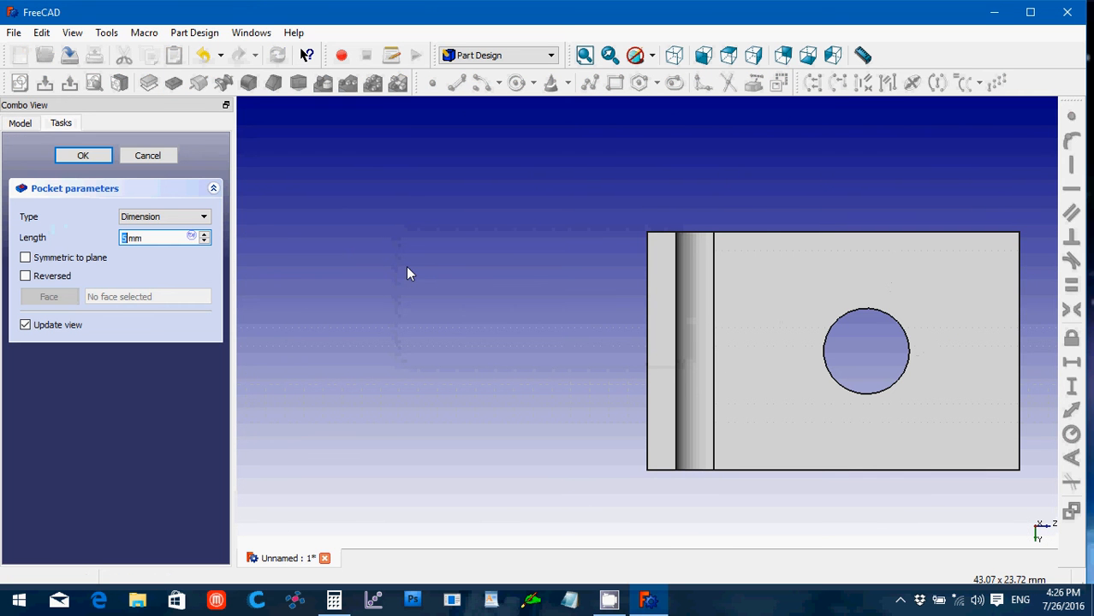
left_click(205, 220)
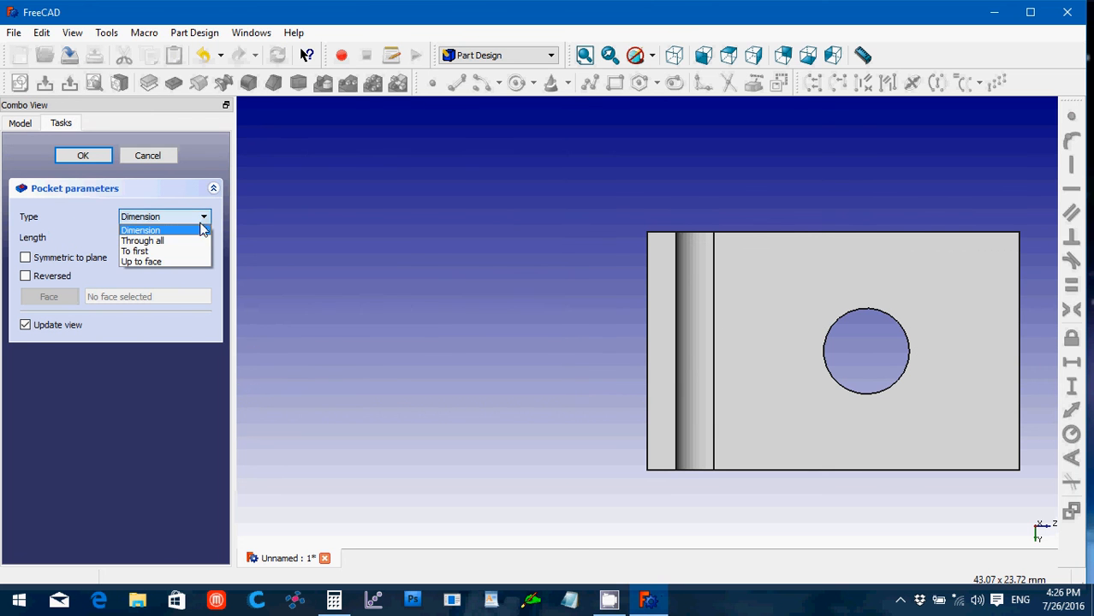
left_click(195, 230)
left_click(92, 158)
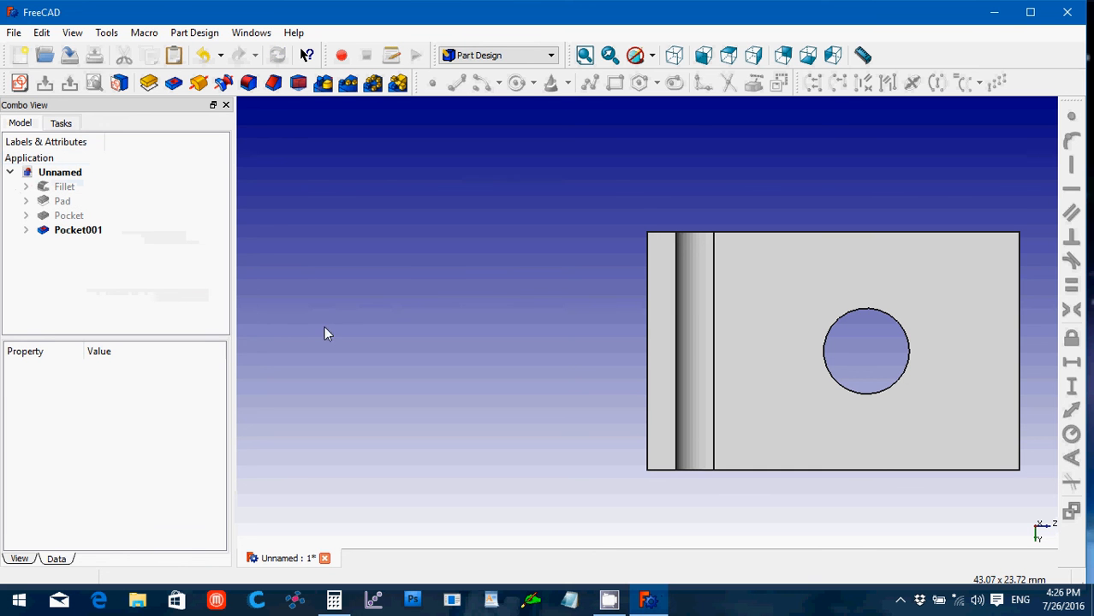
left_click(674, 57)
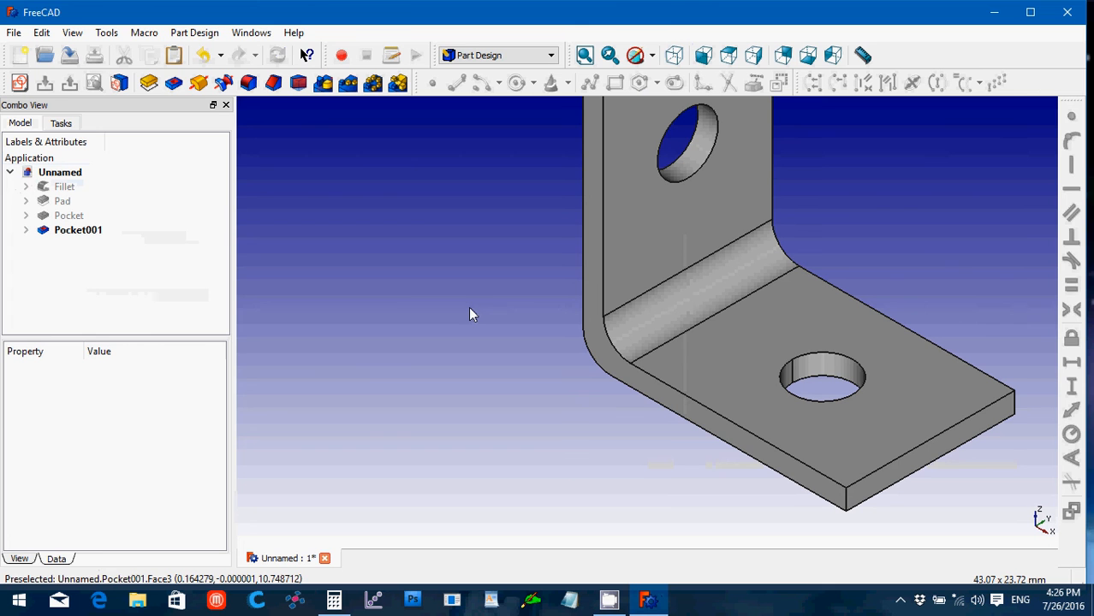
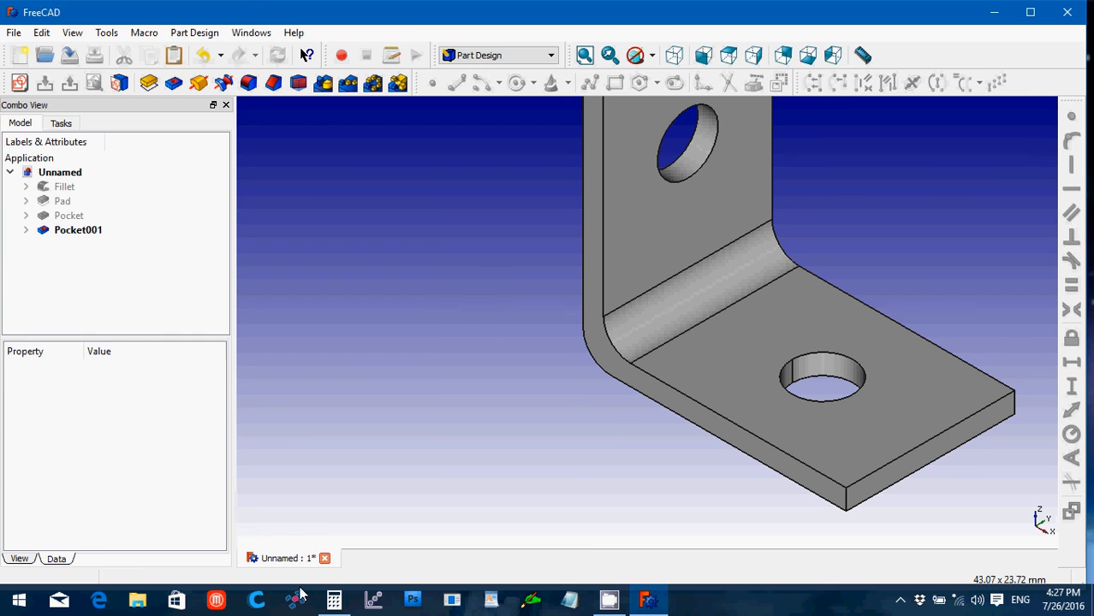
Work out (6.5 − 4.5) ÷ 2 in Calculator, and return to FreeCAD
left_click(334, 600)
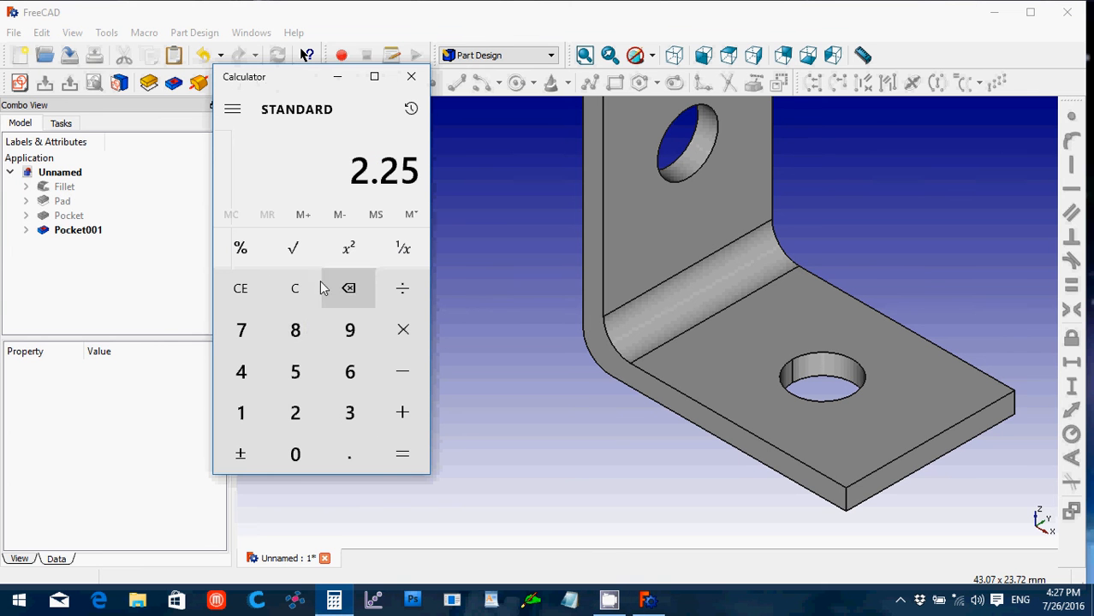
left_click(291, 295)
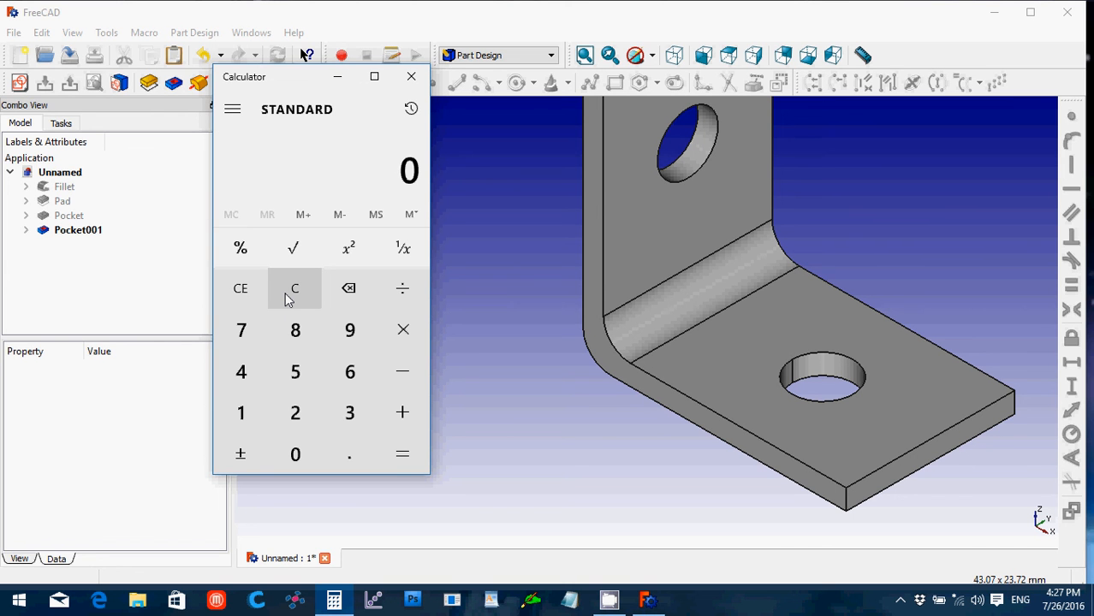
type("6.5")
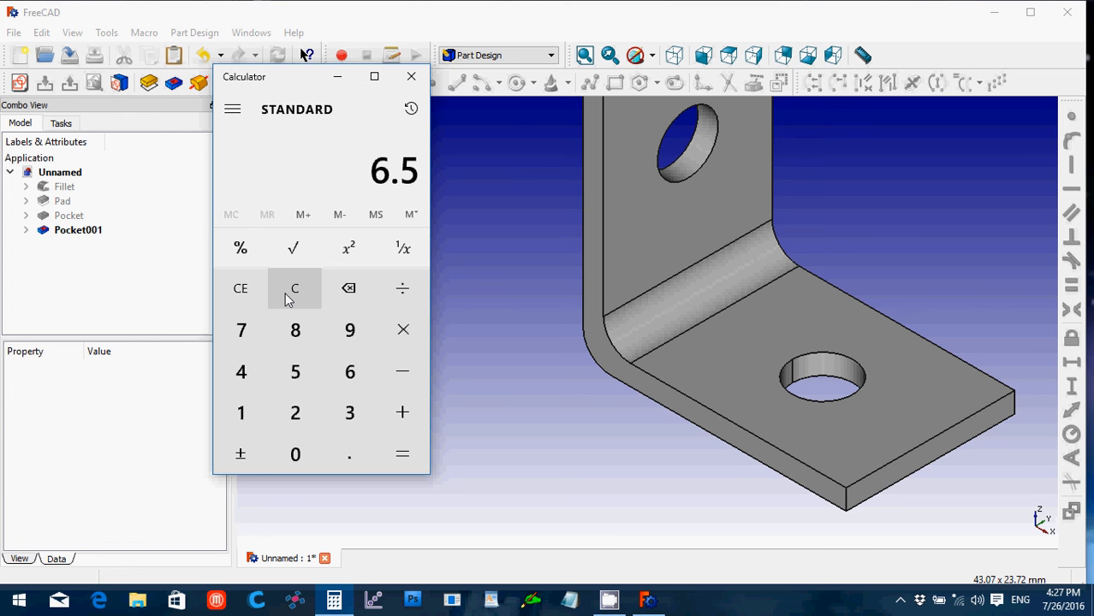
left_click(393, 382)
left_click(257, 382)
left_click(349, 455)
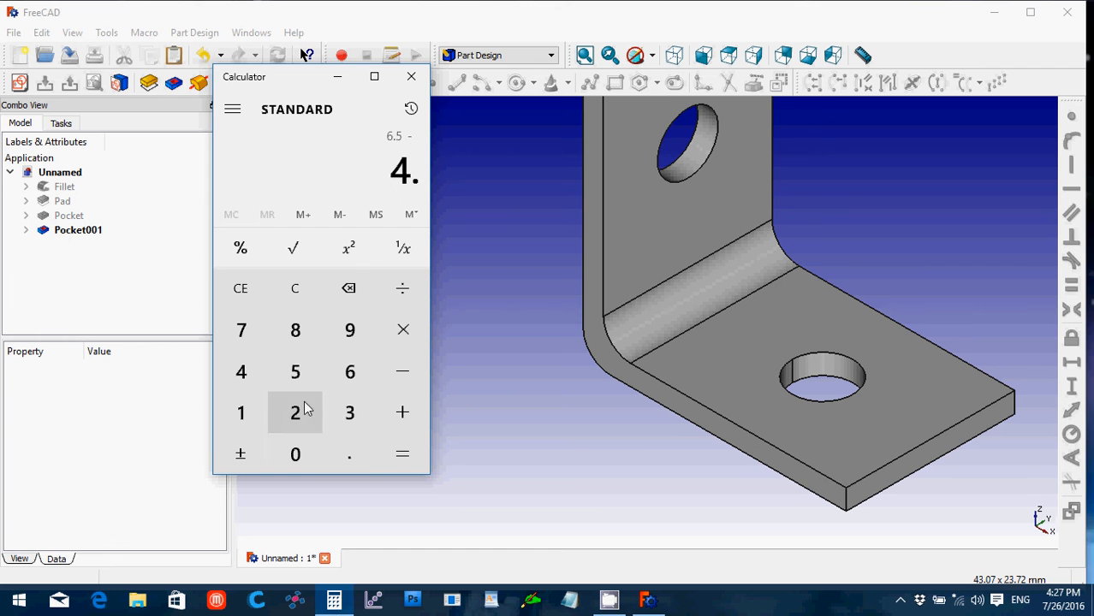
left_click(303, 382)
left_click(402, 456)
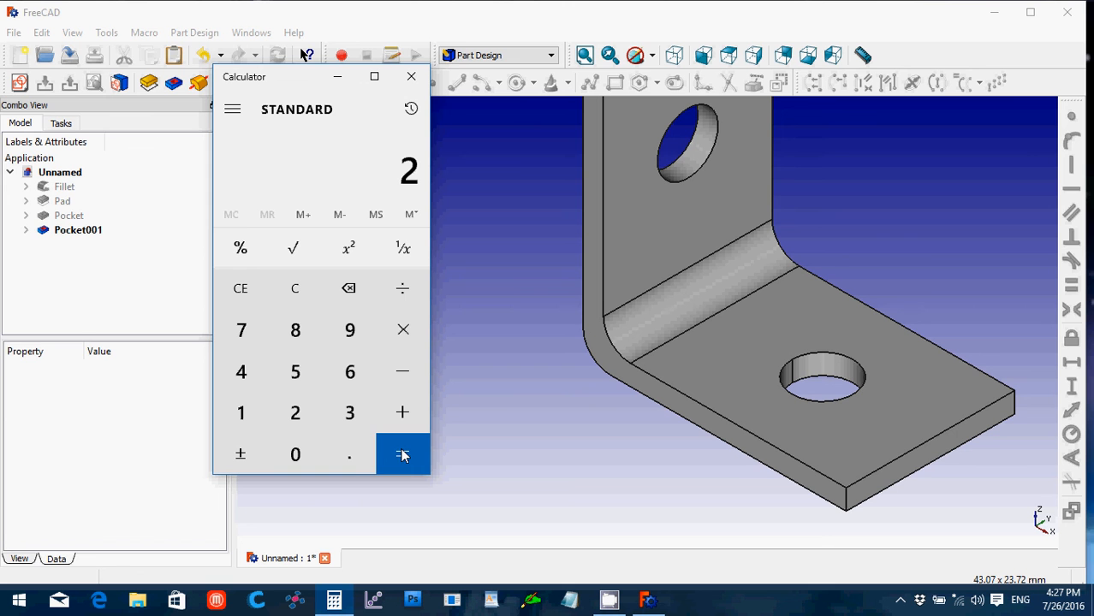
left_click(403, 289)
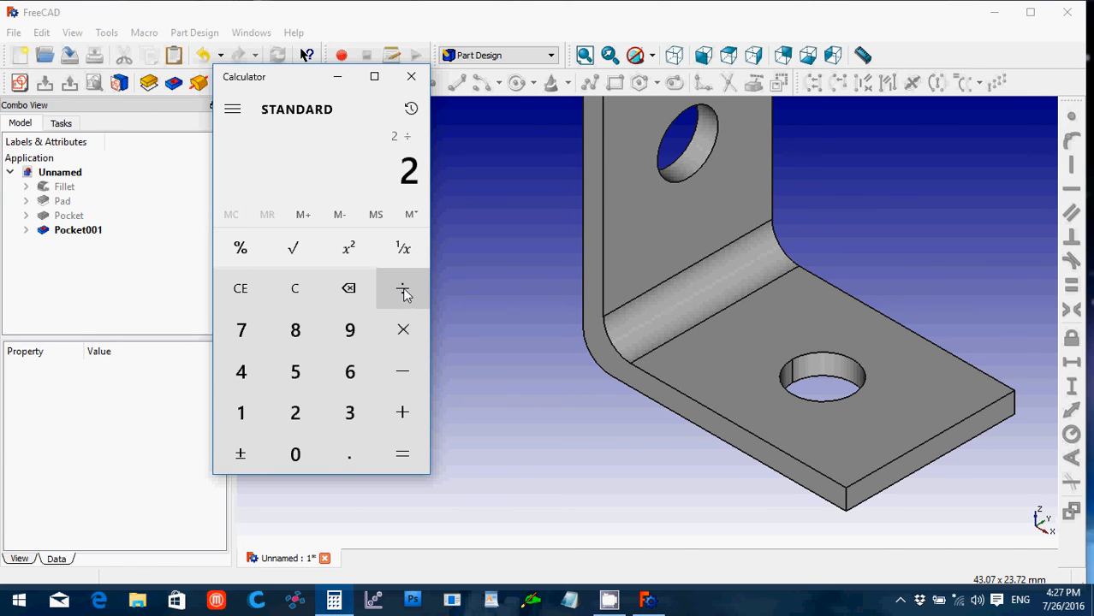
key("Return")
left_click(554, 235)
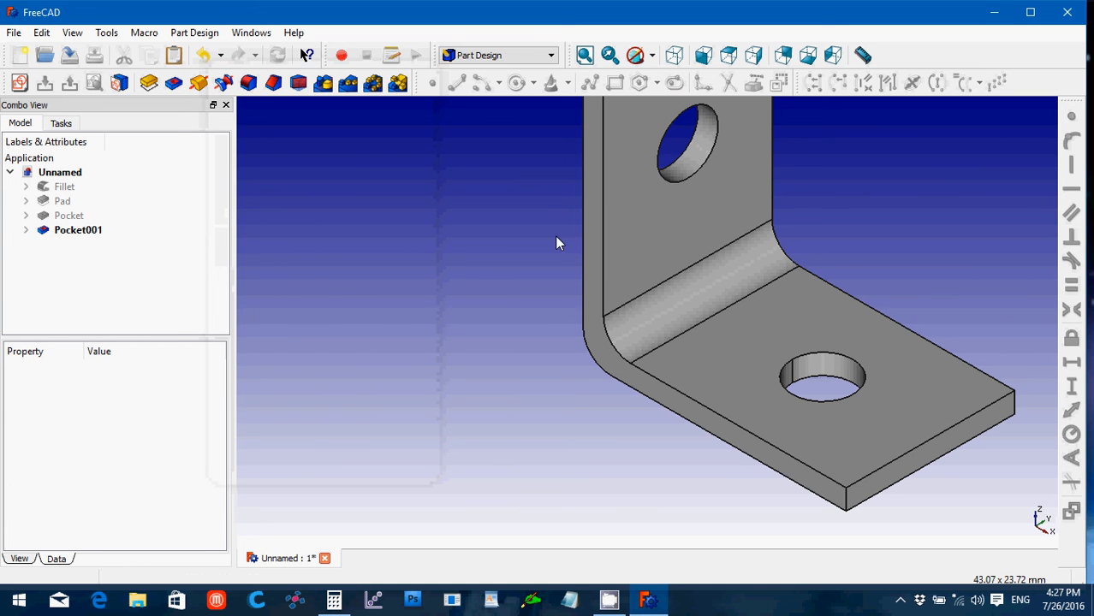
Chamfer the inner-face rims of both bracket holes with a size of 1 mm
left_click(681, 179)
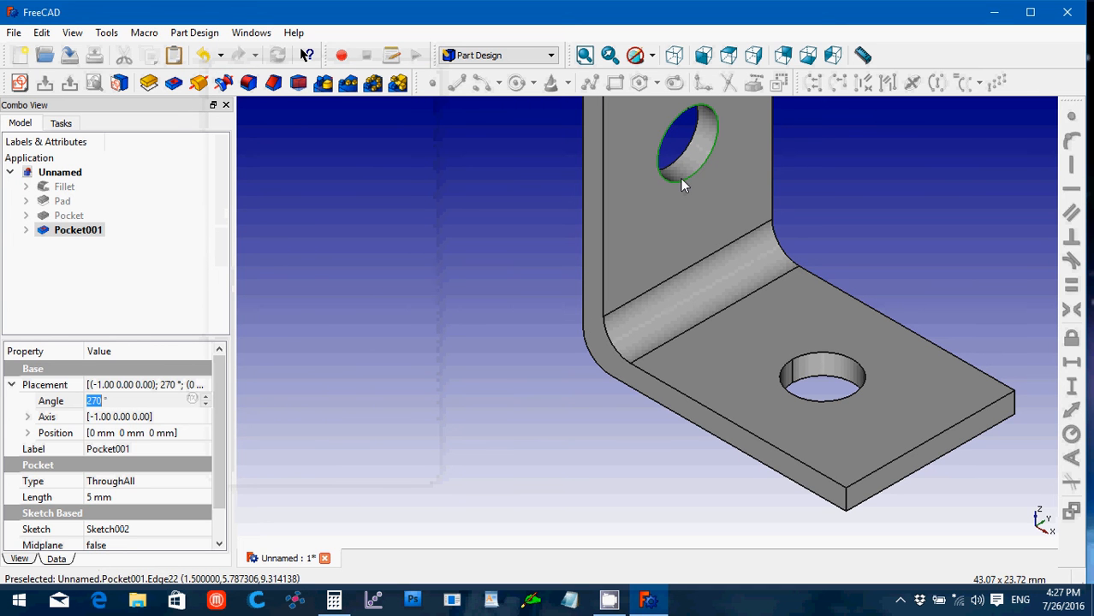
left_click(786, 390, "ctrl")
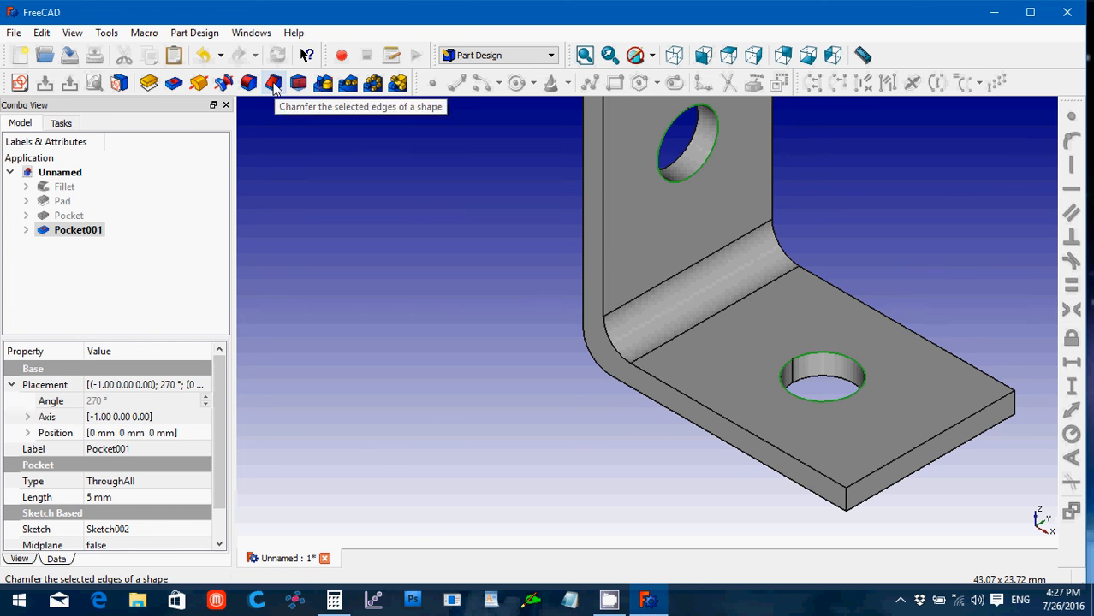
left_click(274, 84)
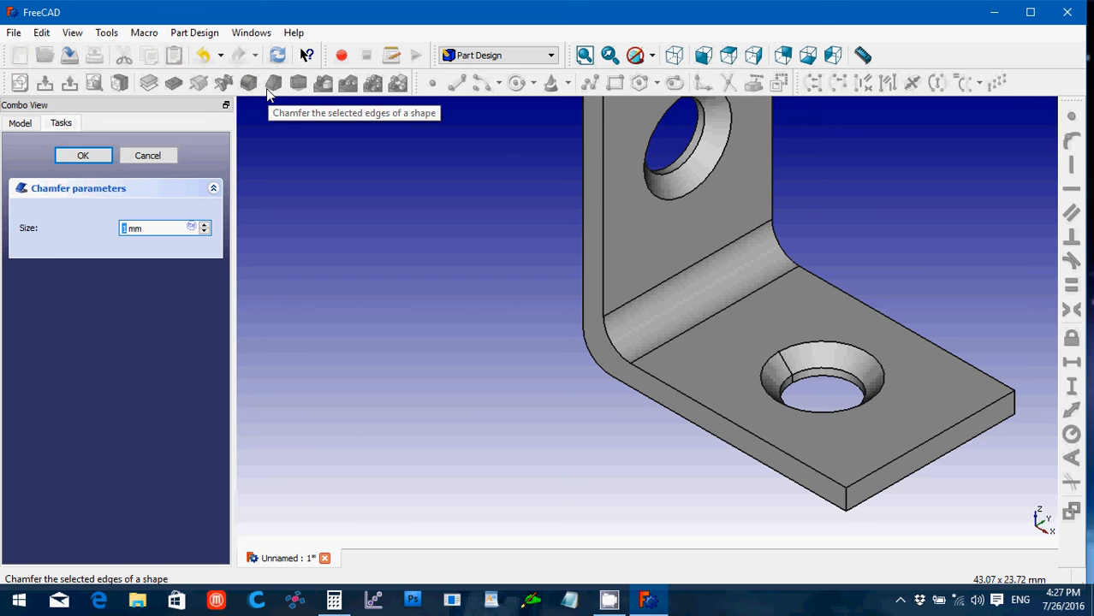
left_click(83, 156)
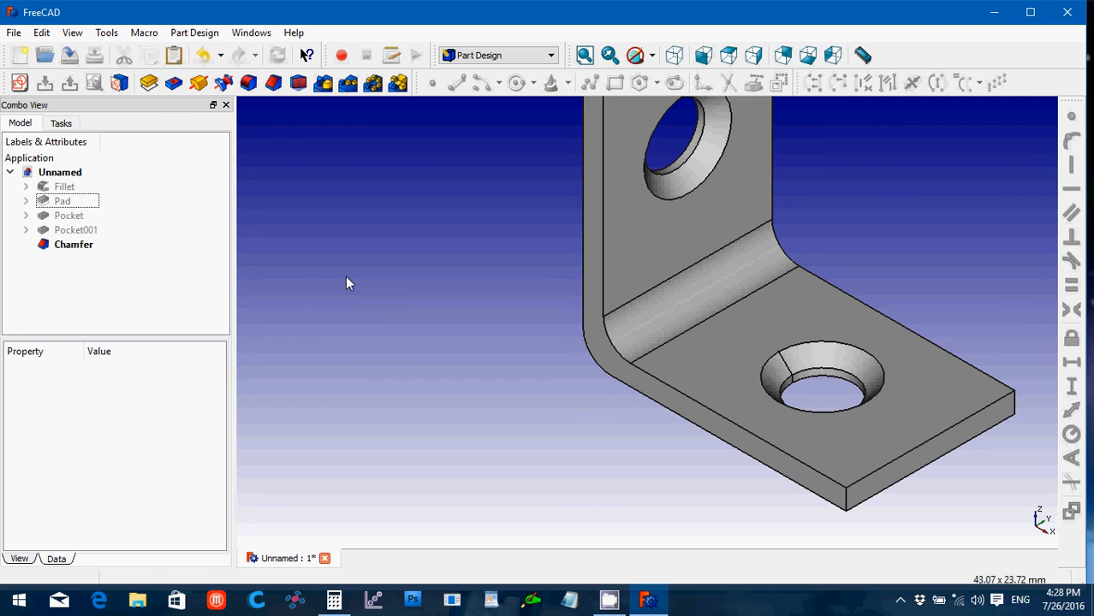
Set the size of the hole chamfer to 1.4 mm
scroll(345, 284, "down", 3)
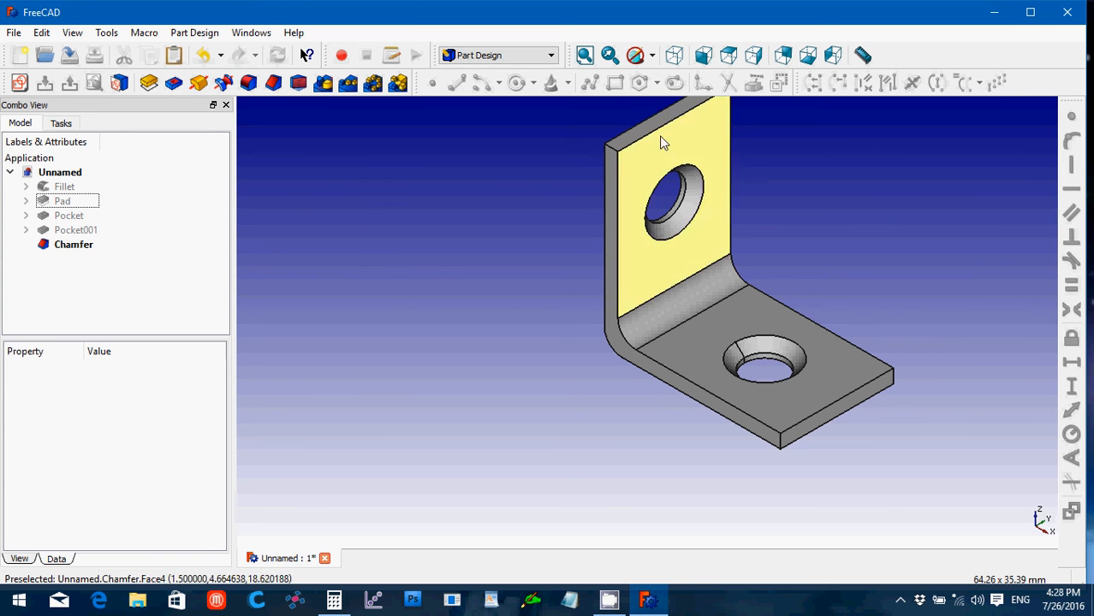
double_click(74, 245)
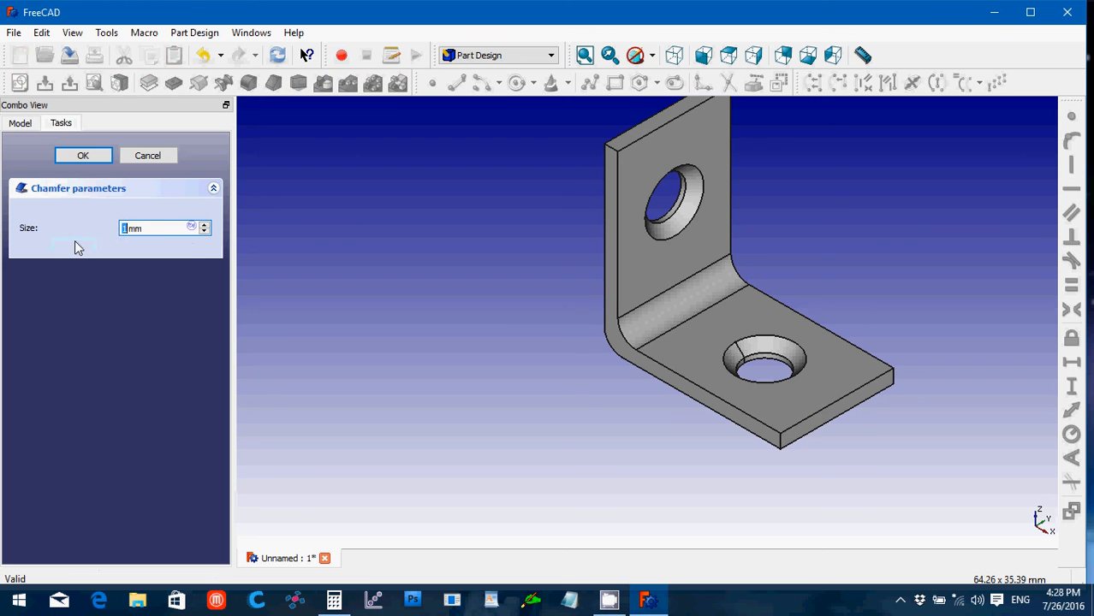
left_click_drag(161, 228, 102, 230)
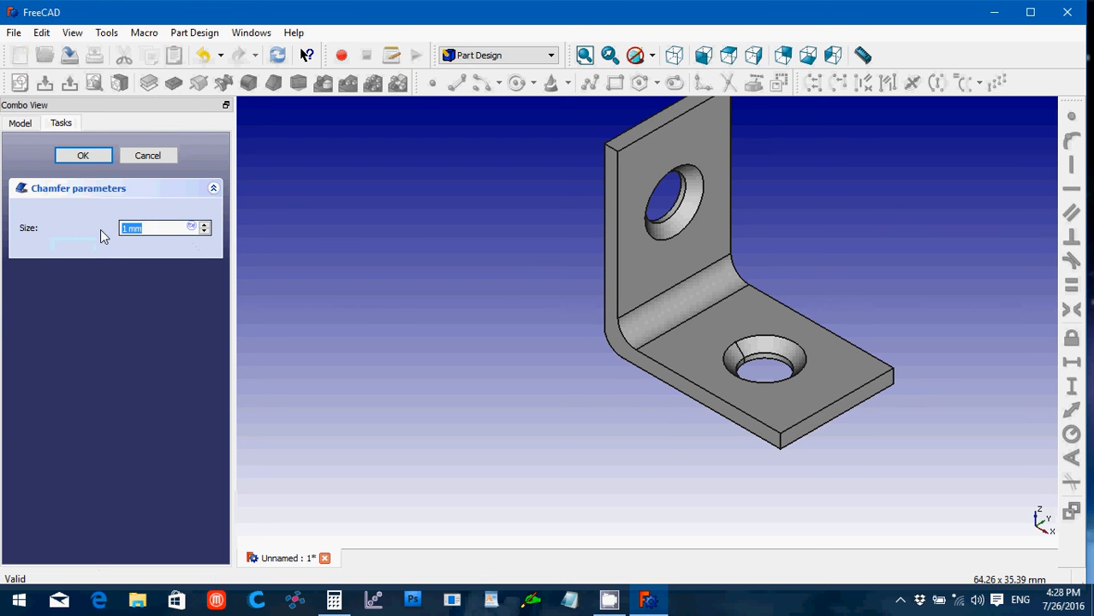
type("1.4")
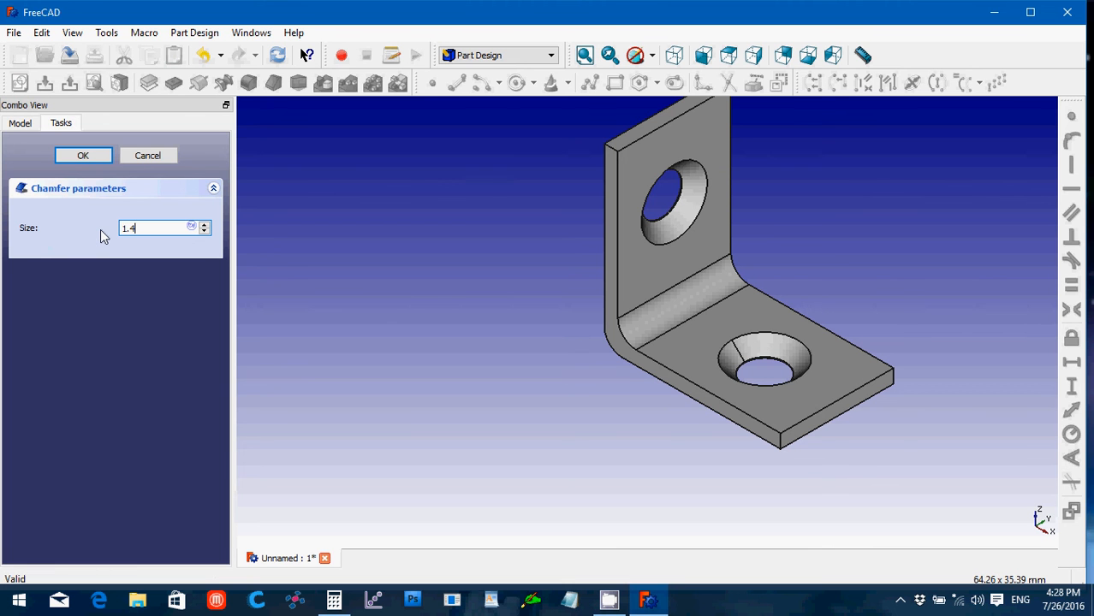
left_click(94, 158)
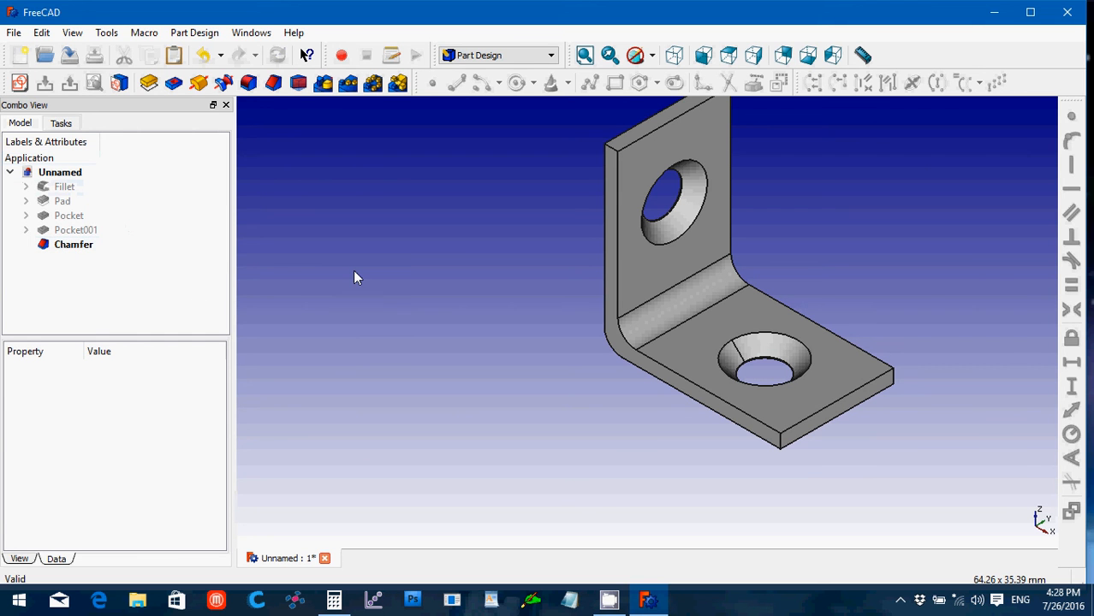
Unhide the Fillet bracket made from Part primitives and move it to y = -13 mm, beside the Part Design bracket
left_click(66, 187)
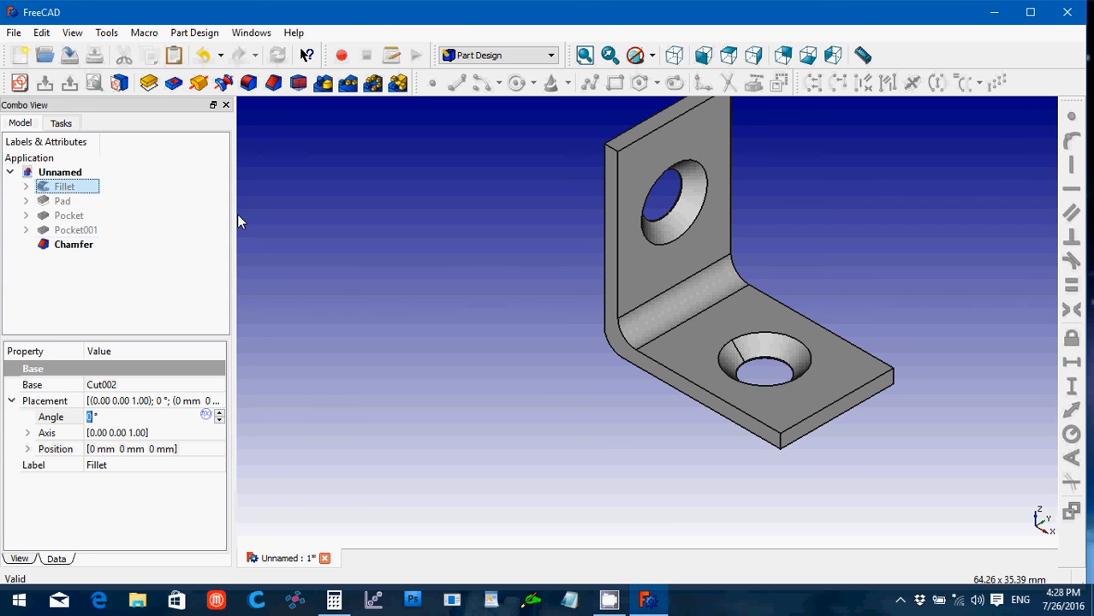
key("space")
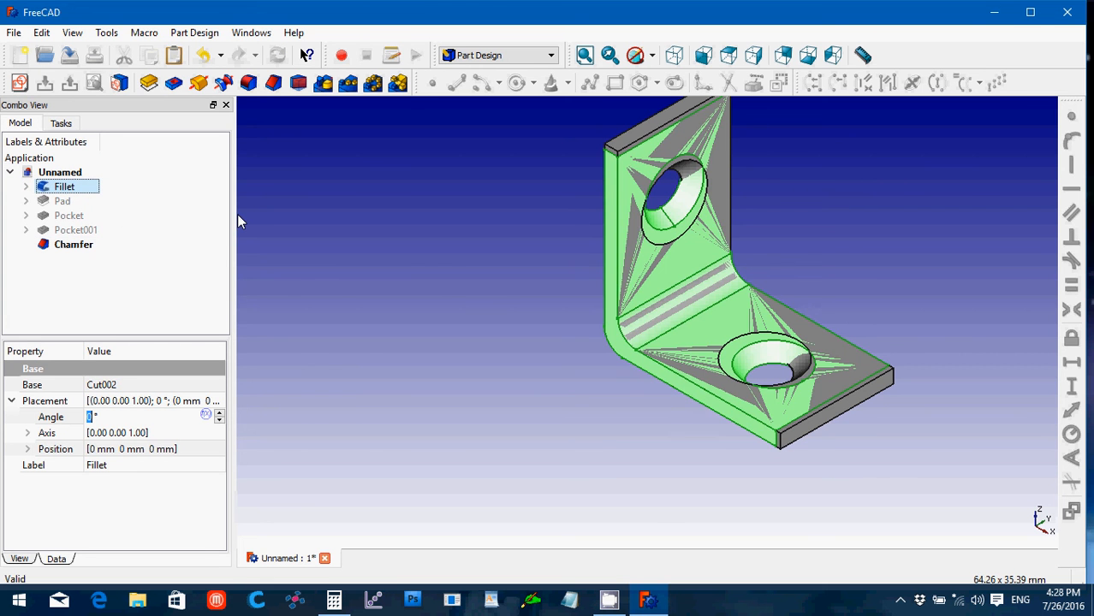
left_click(29, 450)
left_click(120, 470)
left_click(120, 485)
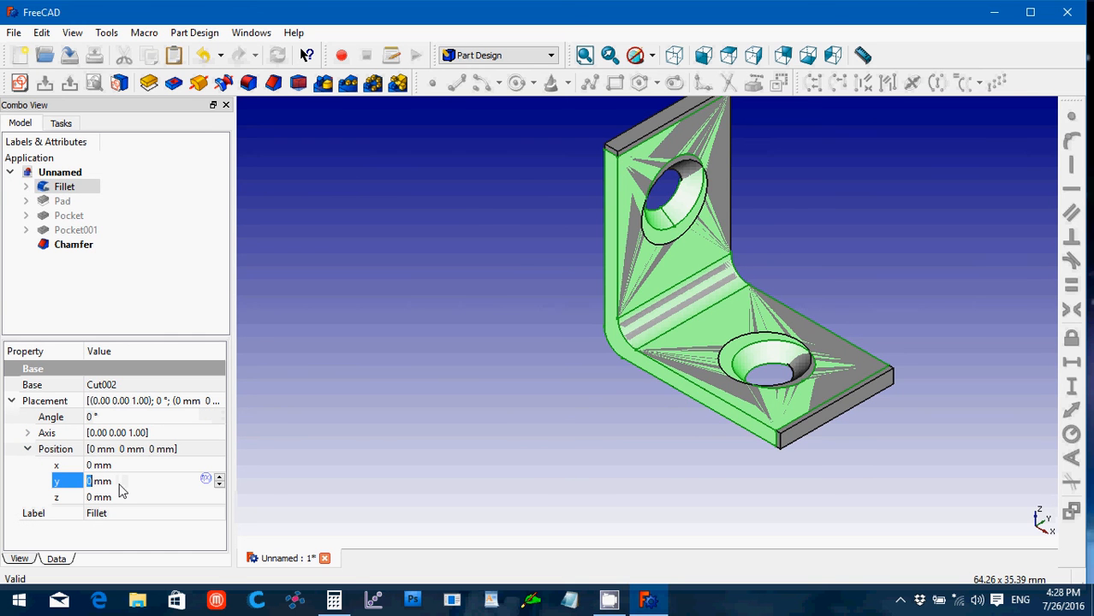
scroll(120, 485, "down", 4)
scroll(121, 485, "down", 9)
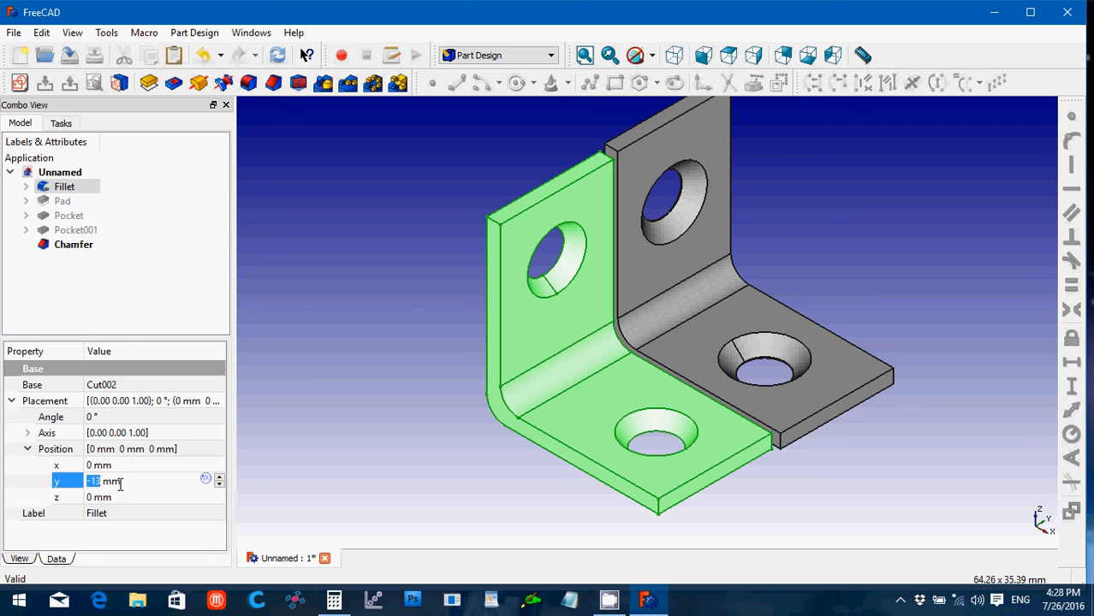
key("Return")
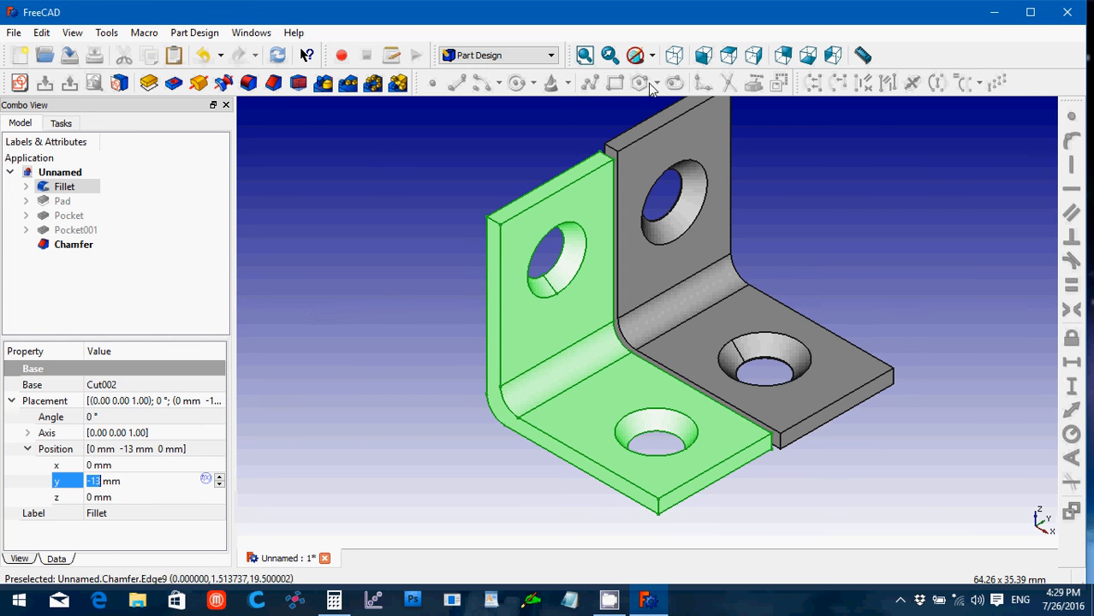
left_click(704, 55)
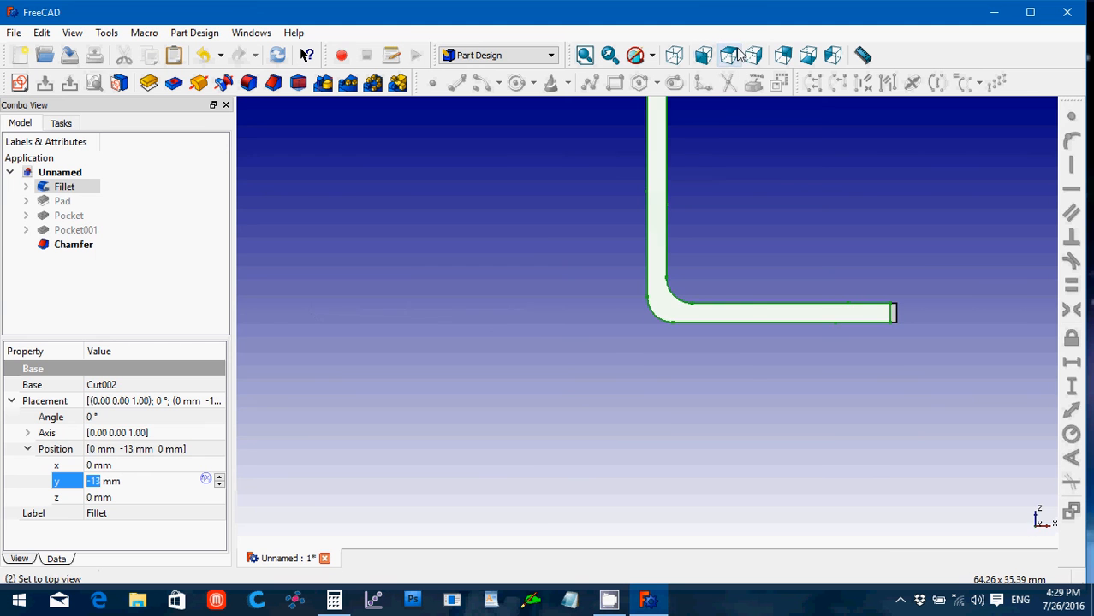
left_click(723, 60)
left_click(673, 55)
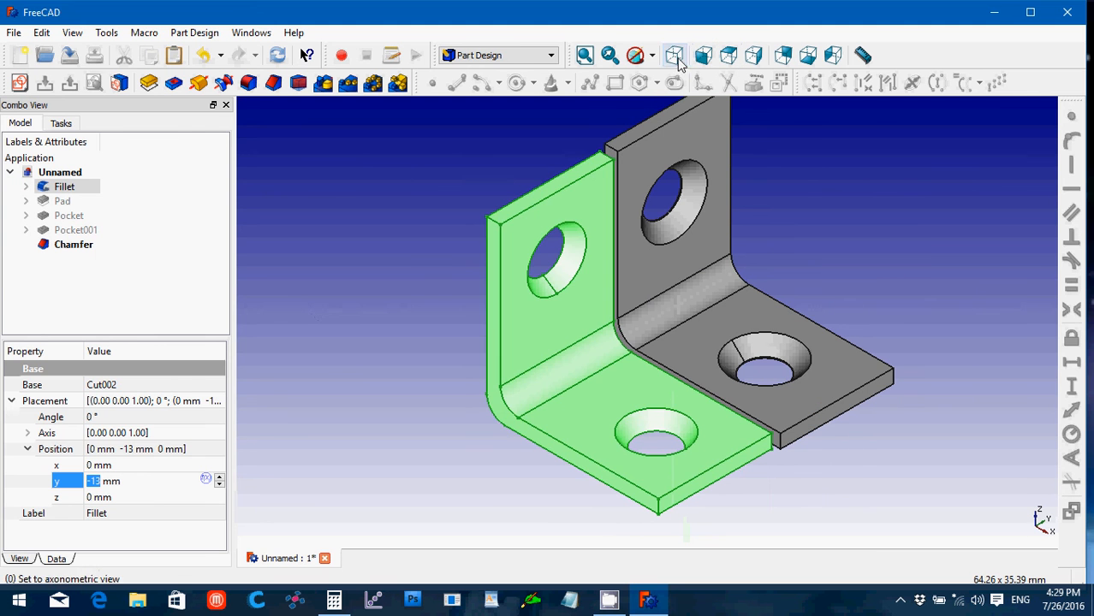
left_click(469, 169)
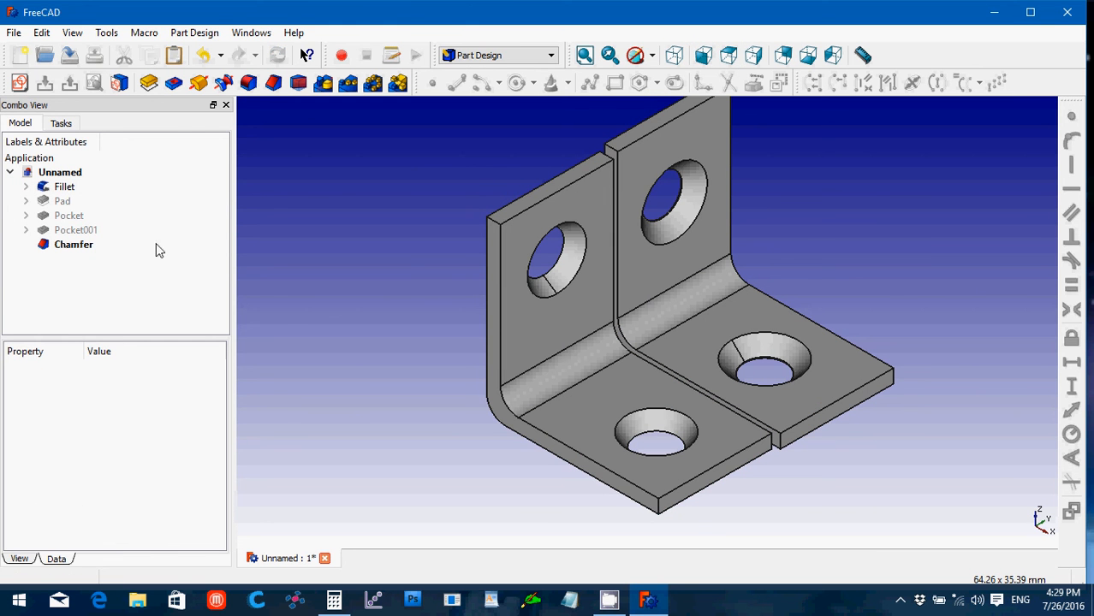
Set the length and height of the base Cube inside the Fillet bracket to 19.5 mm each
left_click(26, 187)
left_click(42, 202)
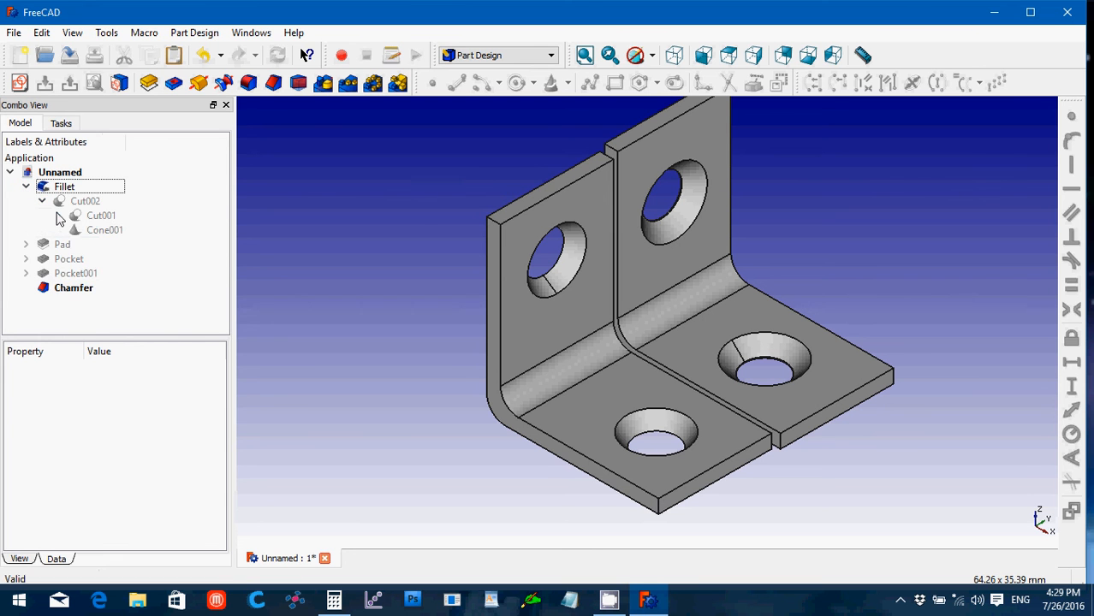
left_click(58, 216)
left_click(74, 230)
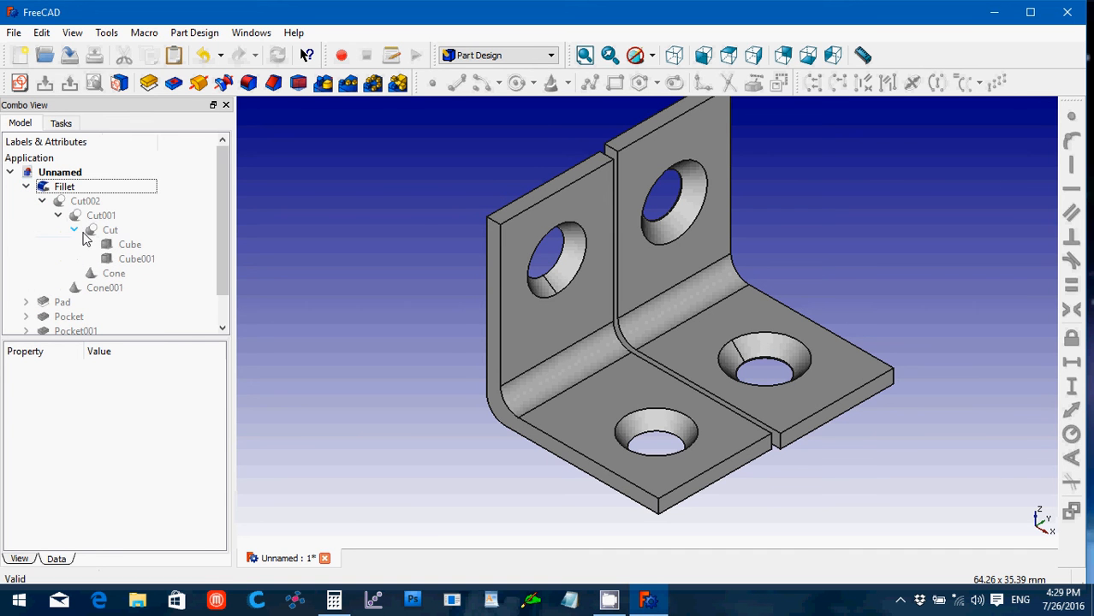
left_click(111, 249)
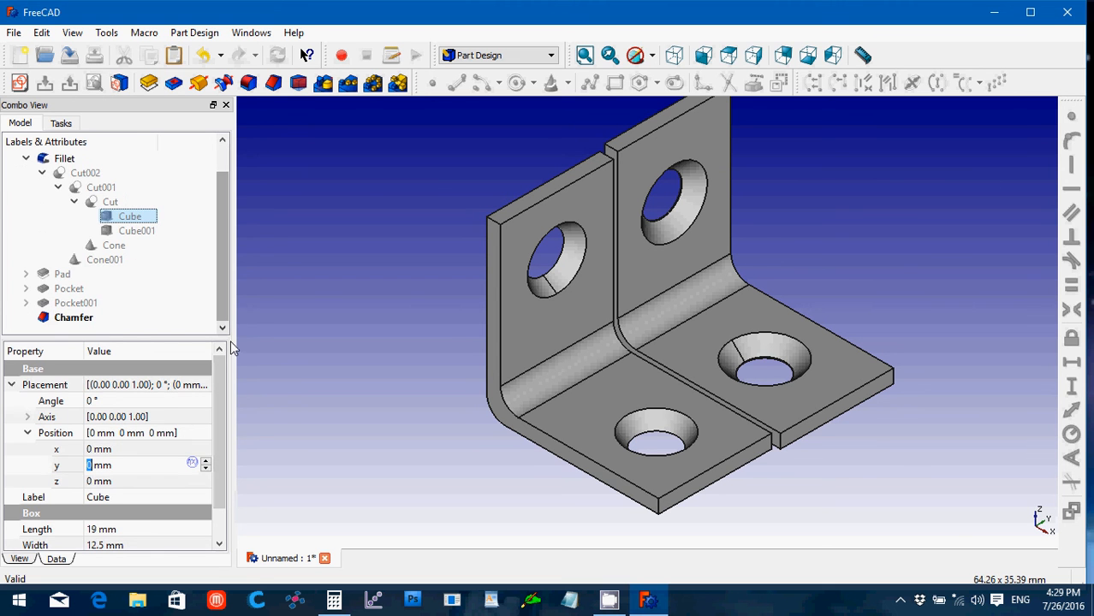
scroll(222, 414, "down", 1)
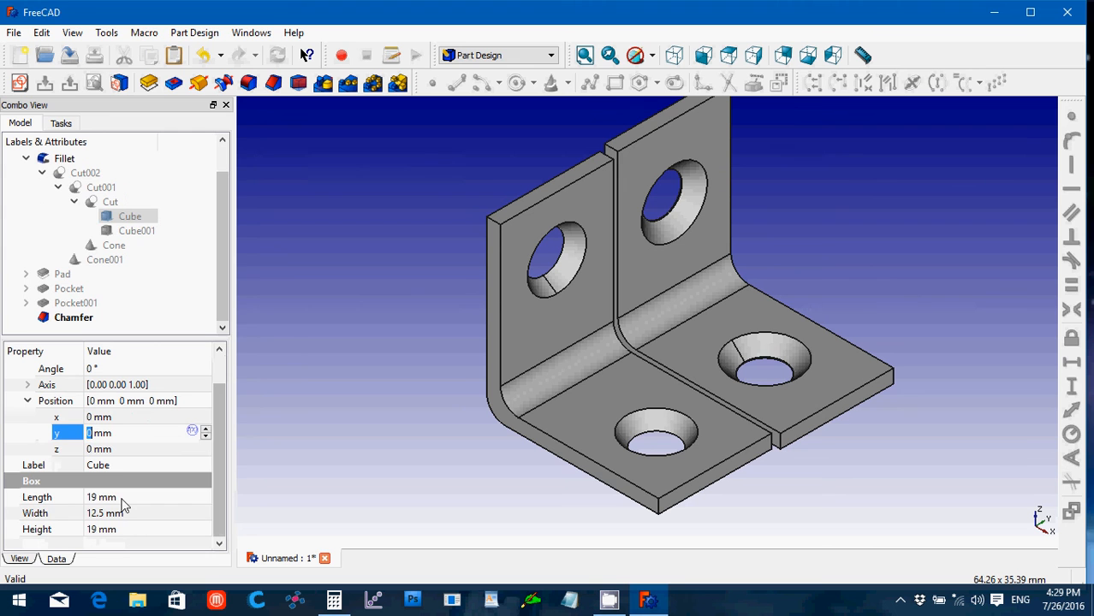
left_click(83, 500)
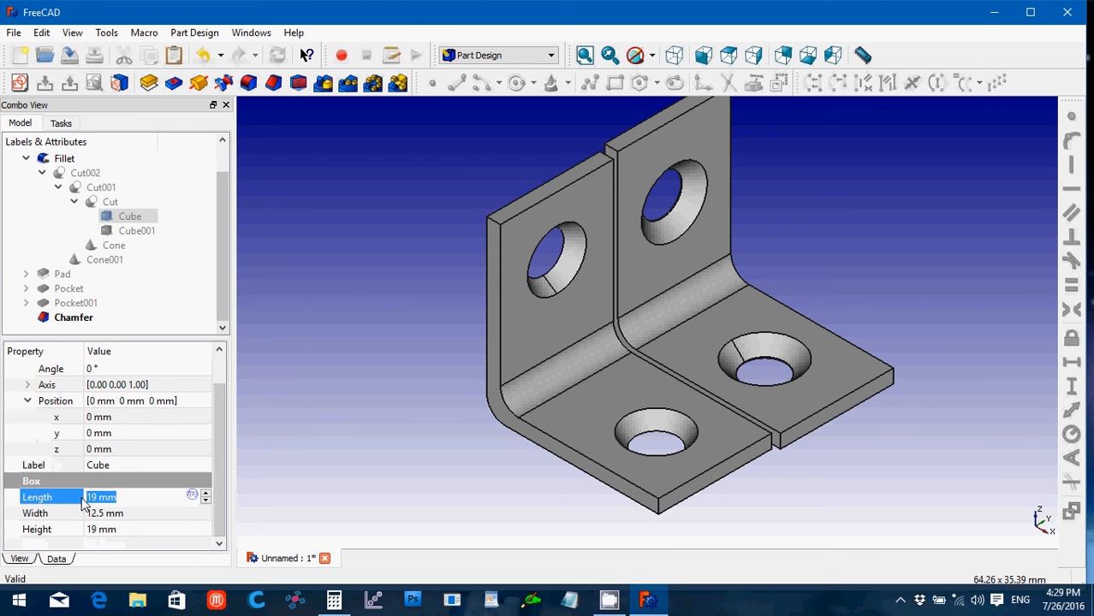
type("19.5")
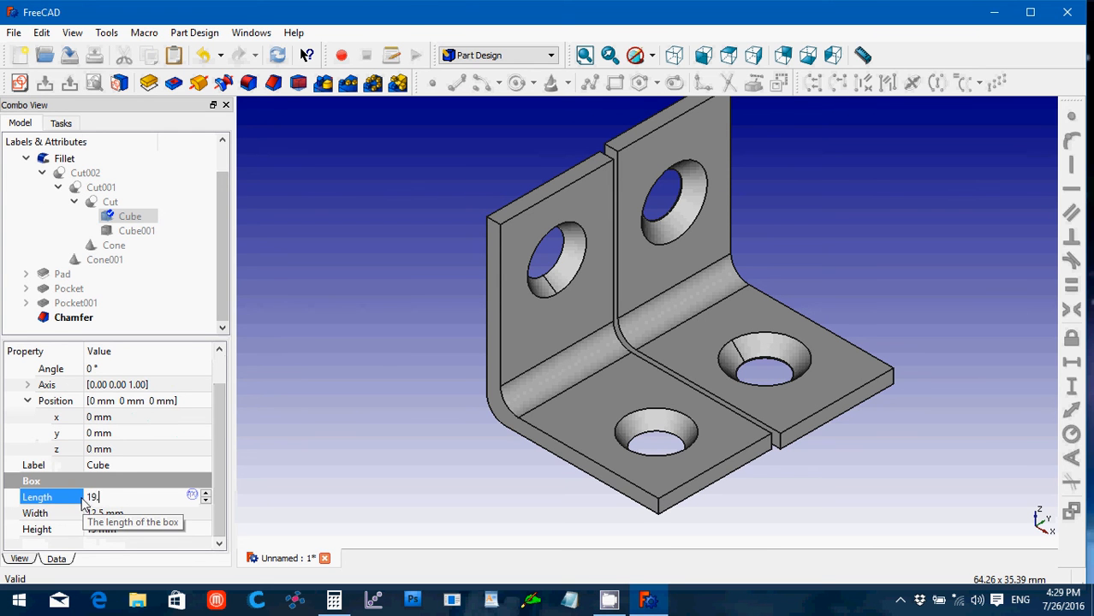
left_click(152, 534)
left_click_drag(151, 540, 75, 534)
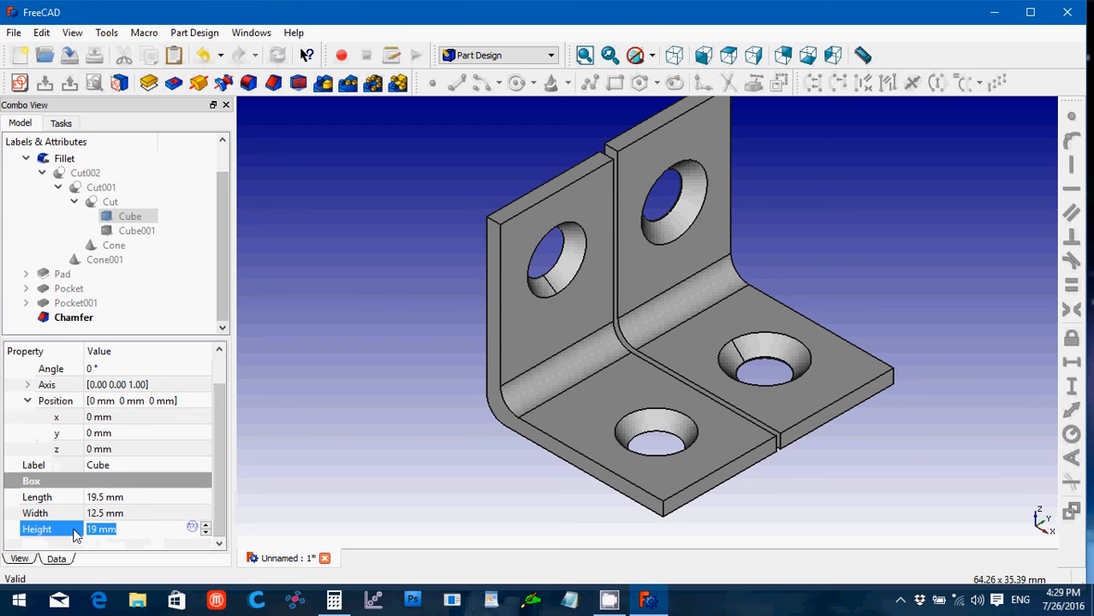
type("19.5")
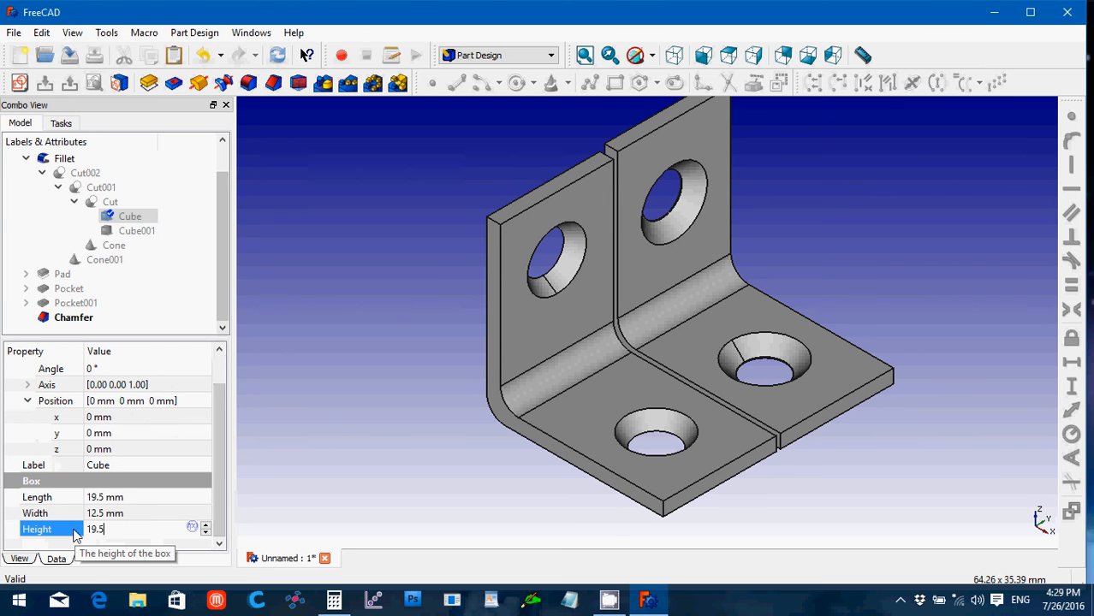
key("Return")
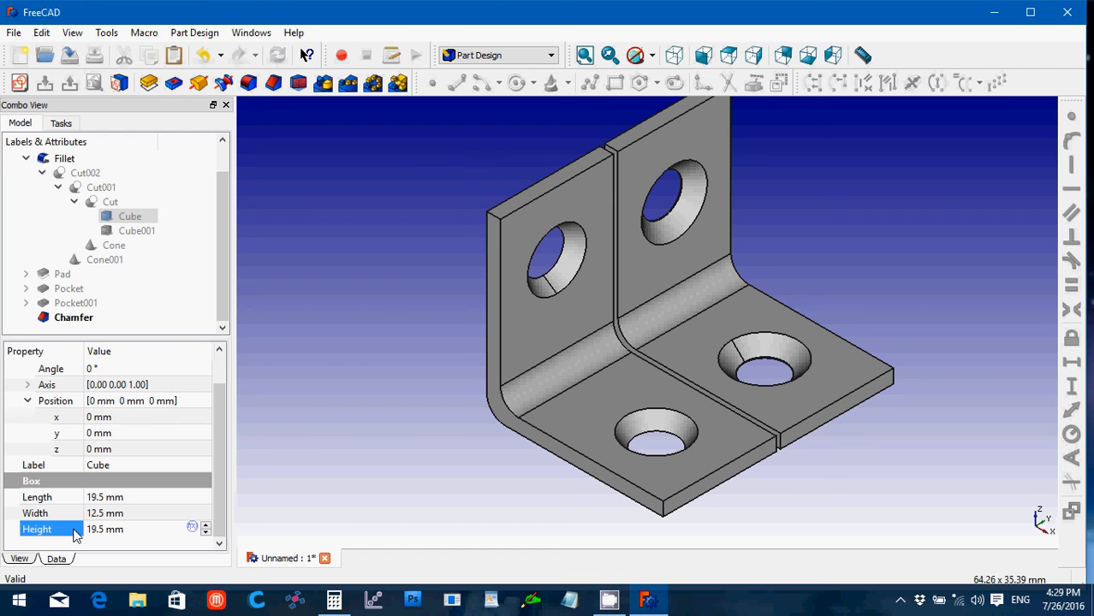
Collapse the Fillet bracket's history and inspect both brackets side by side from several angles
left_click(26, 158)
left_click(270, 287)
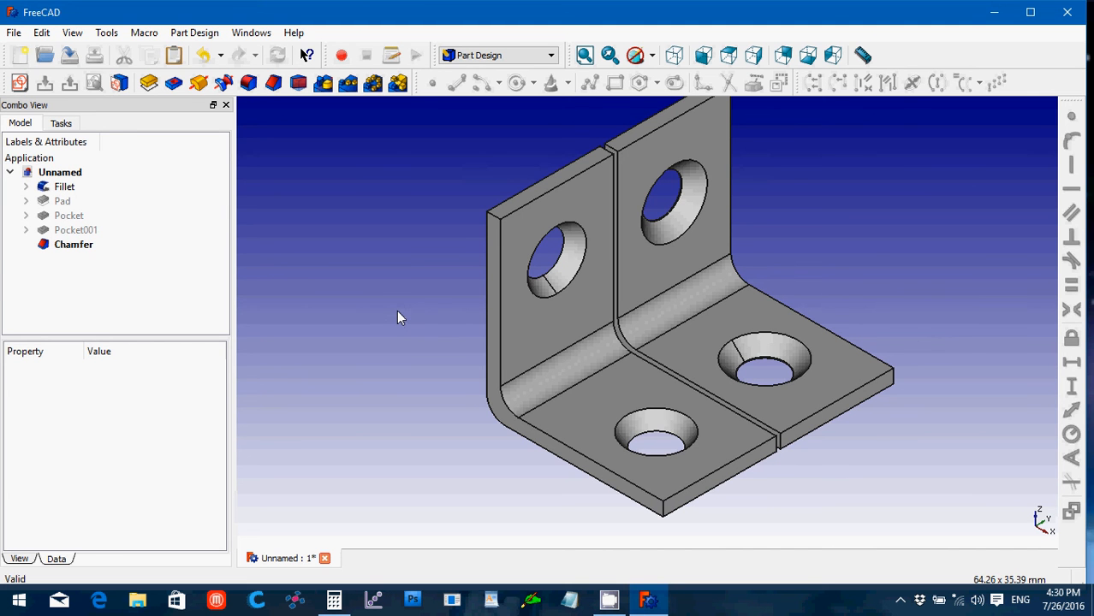
middle_click_drag(397, 315, 555, 251)
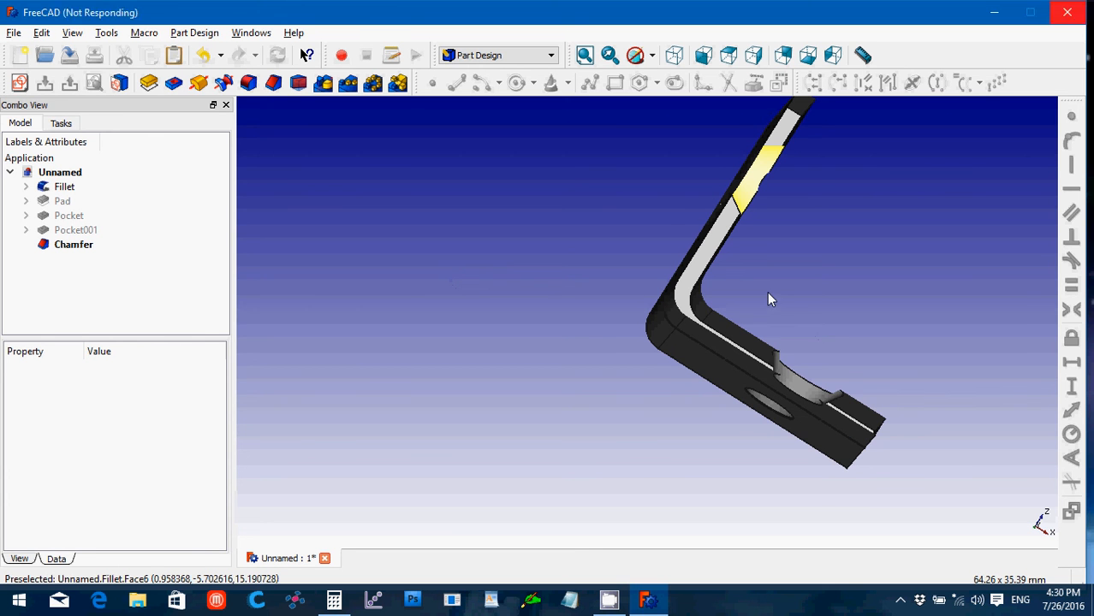
middle_click_drag(778, 299, 797, 382)
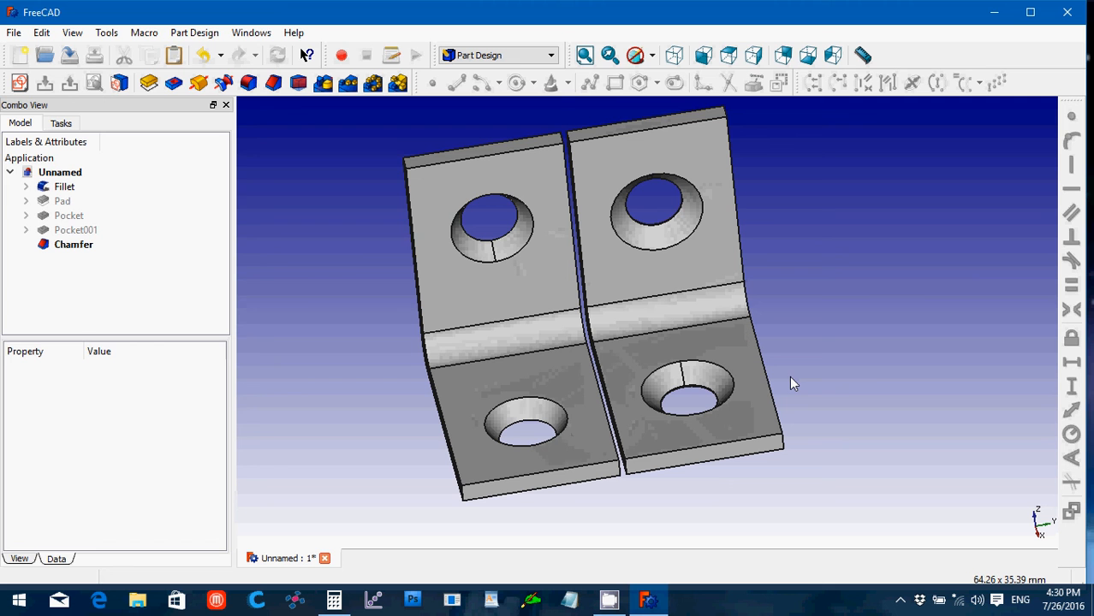